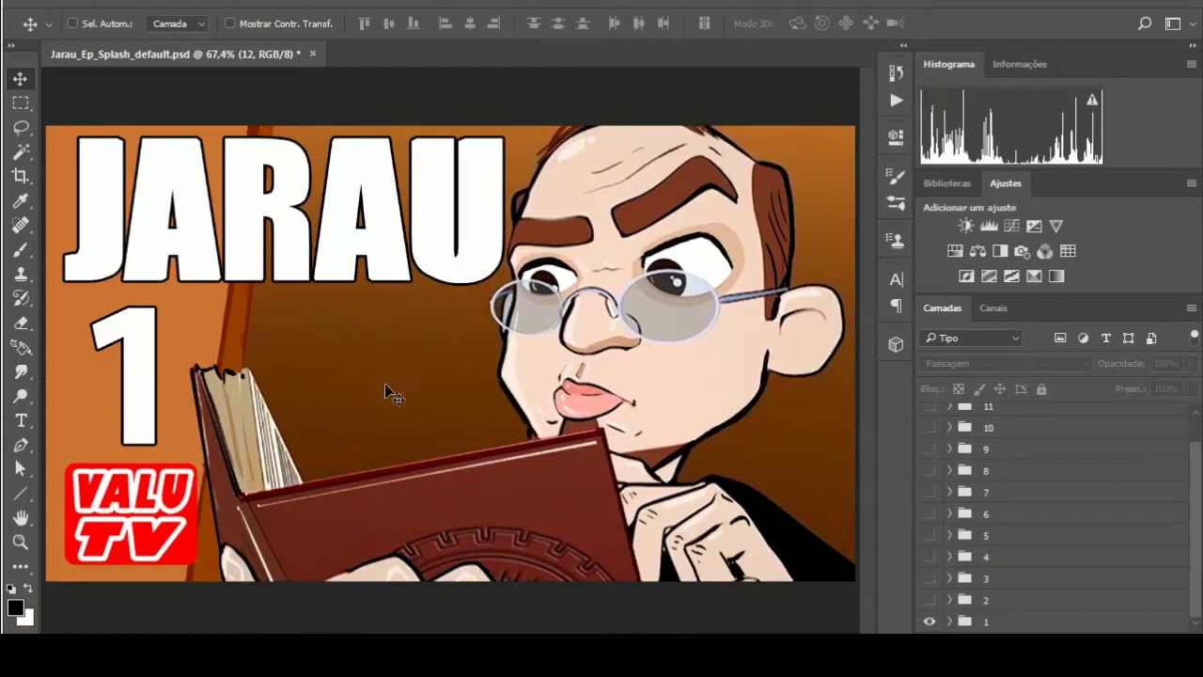
Shift episode 1's flat Camada 0 drawing left, checking it with the painted Agrupar 2 hidden
click(950, 620)
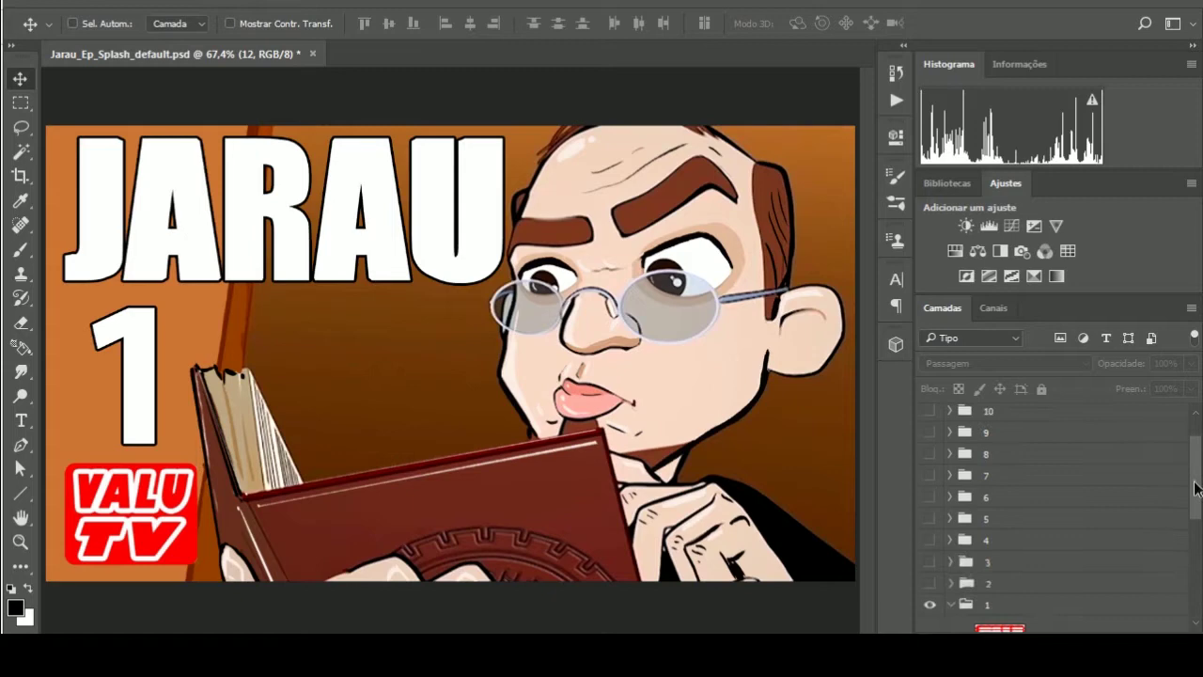
click(930, 562)
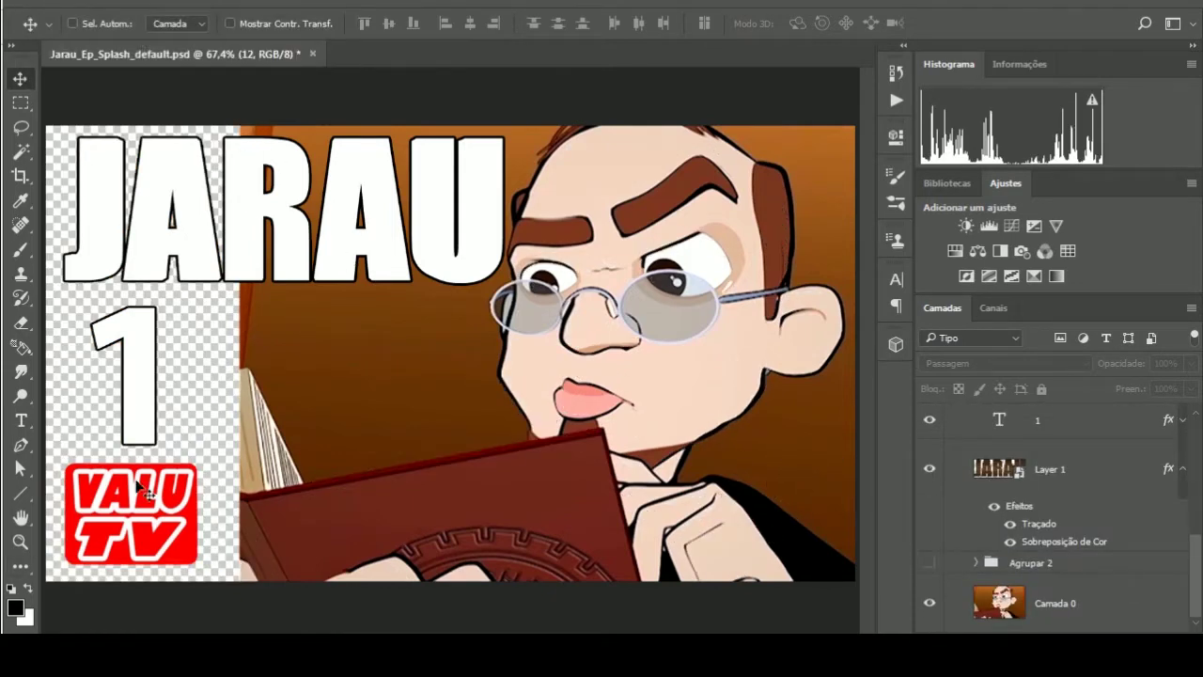
click(1003, 609)
mouse_move(689, 505)
mouse_down()
mouse_move(620, 512)
mouse_move(639, 512)
mouse_up()
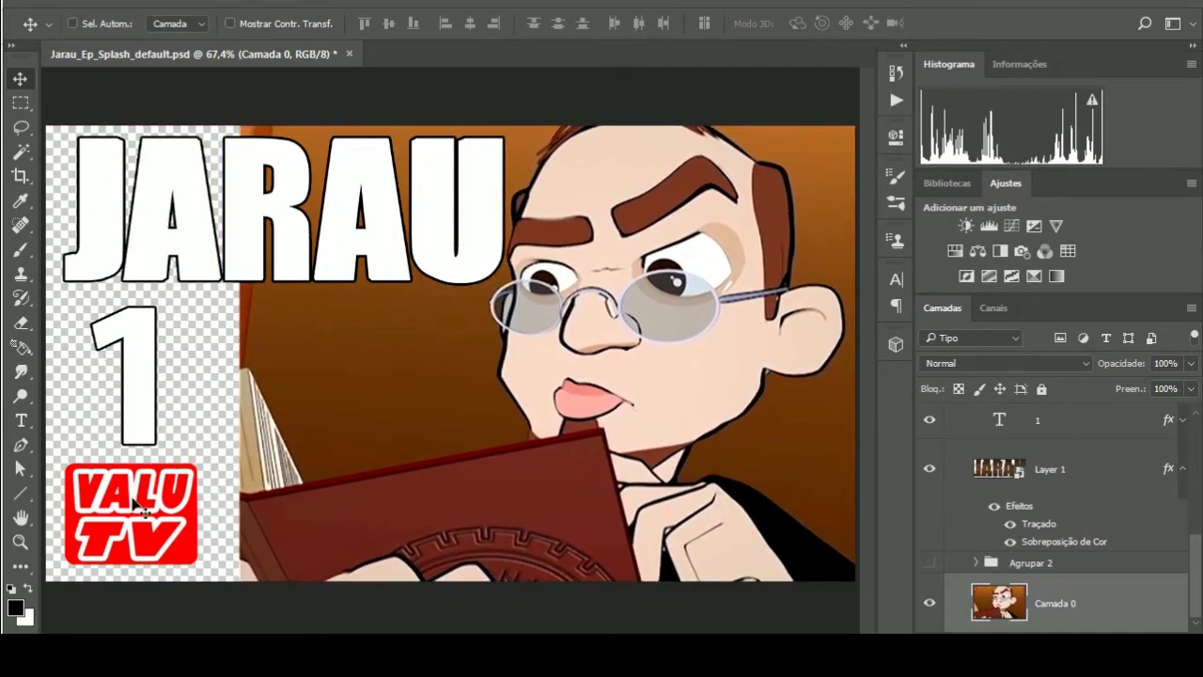
click(930, 563)
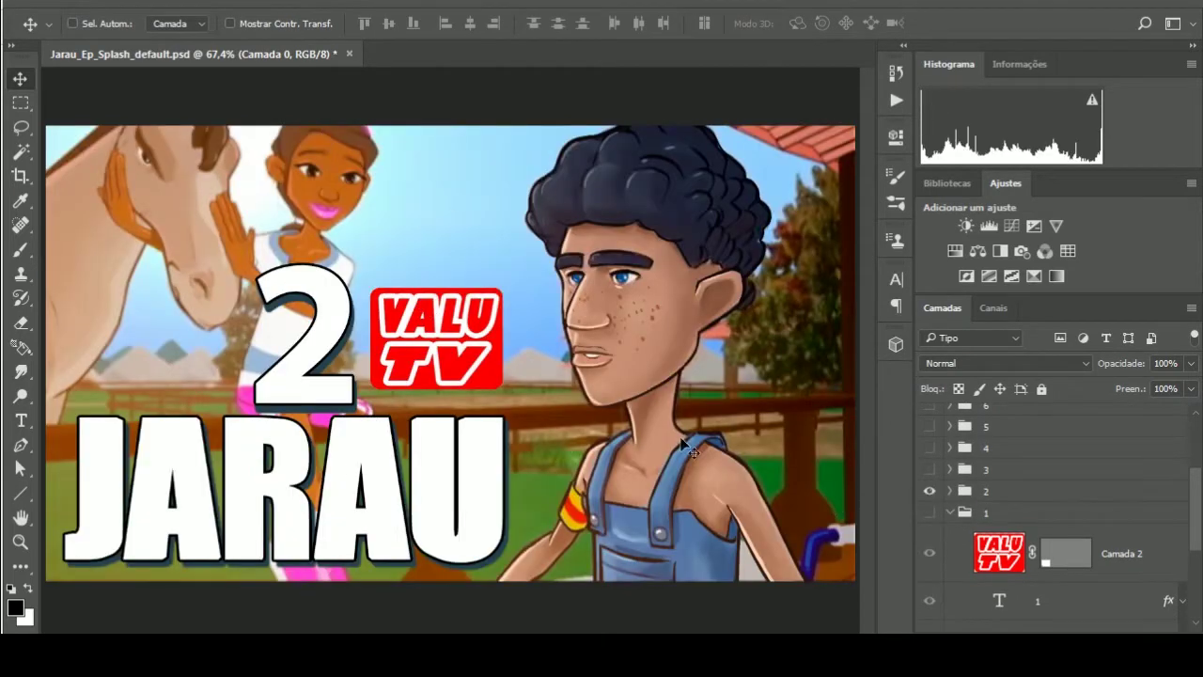
Check episodes 2 and 3 by hiding and re-showing their painted artwork
click(949, 492)
scroll(1034, 508, down, 3)
click(930, 522)
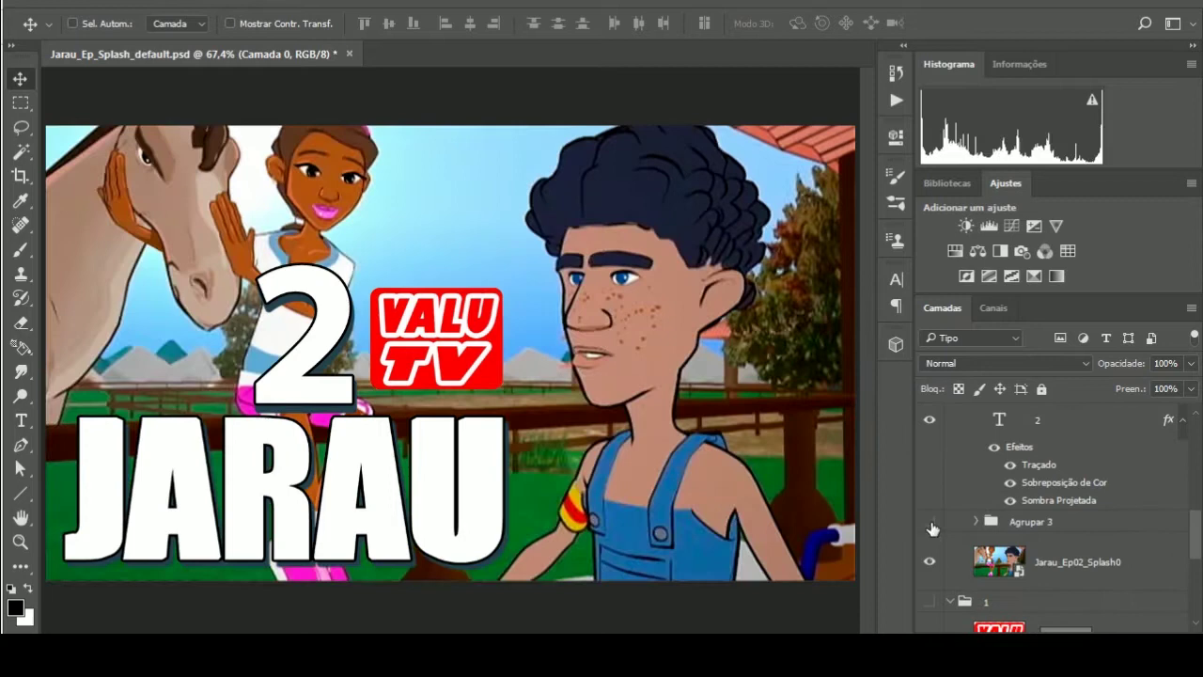
click(929, 523)
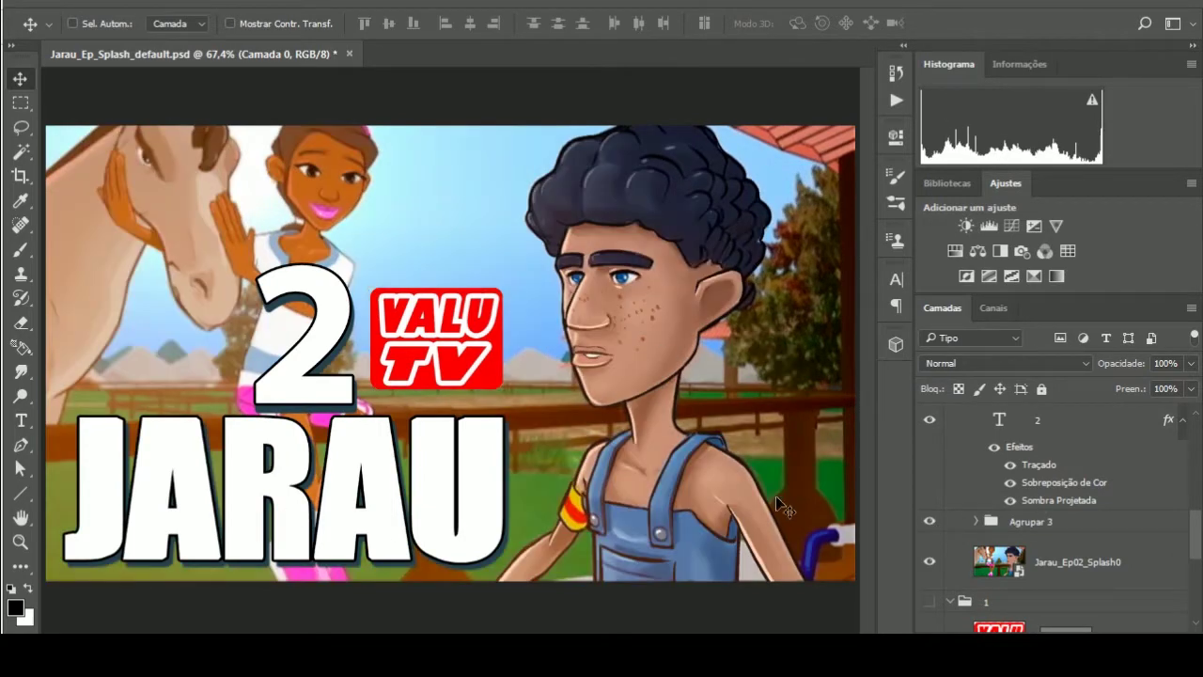
scroll(1052, 507, up, 5)
click(929, 480)
scroll(1175, 493, down, 4)
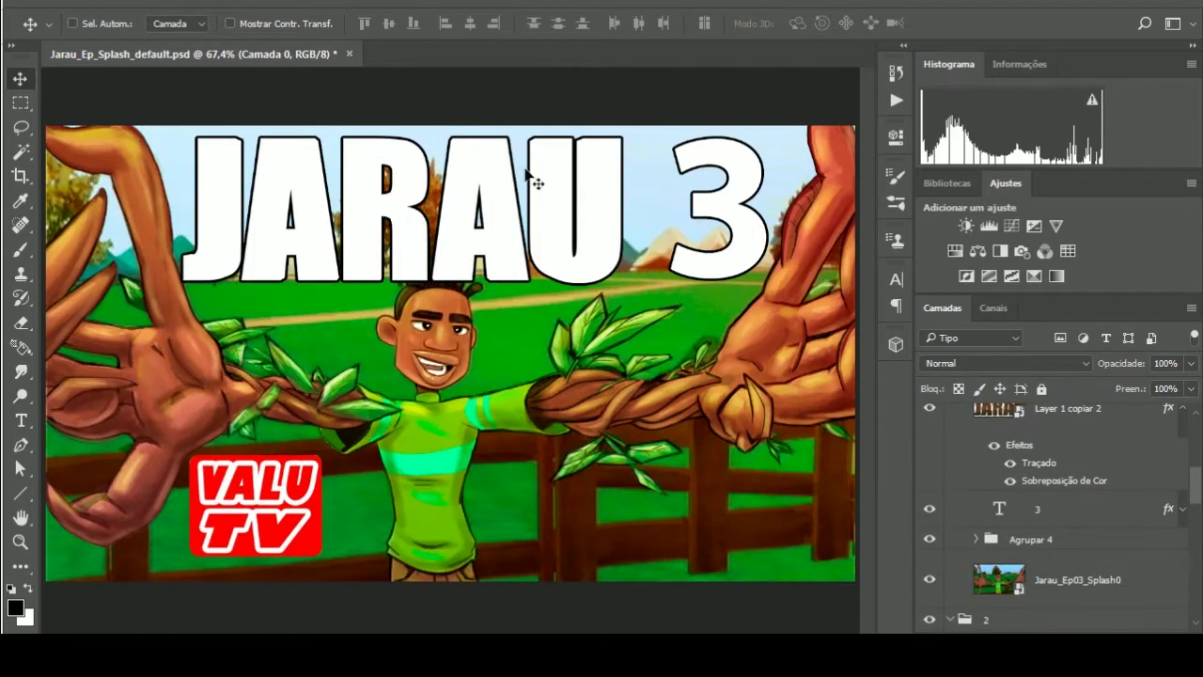
click(930, 543)
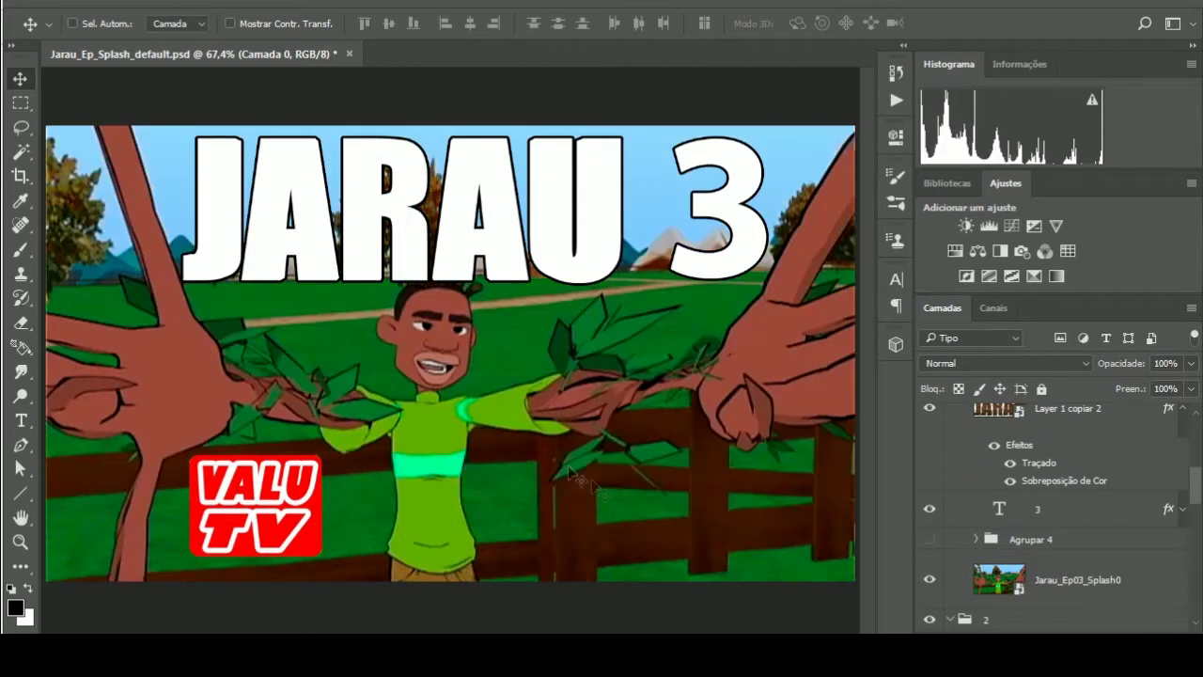
click(928, 543)
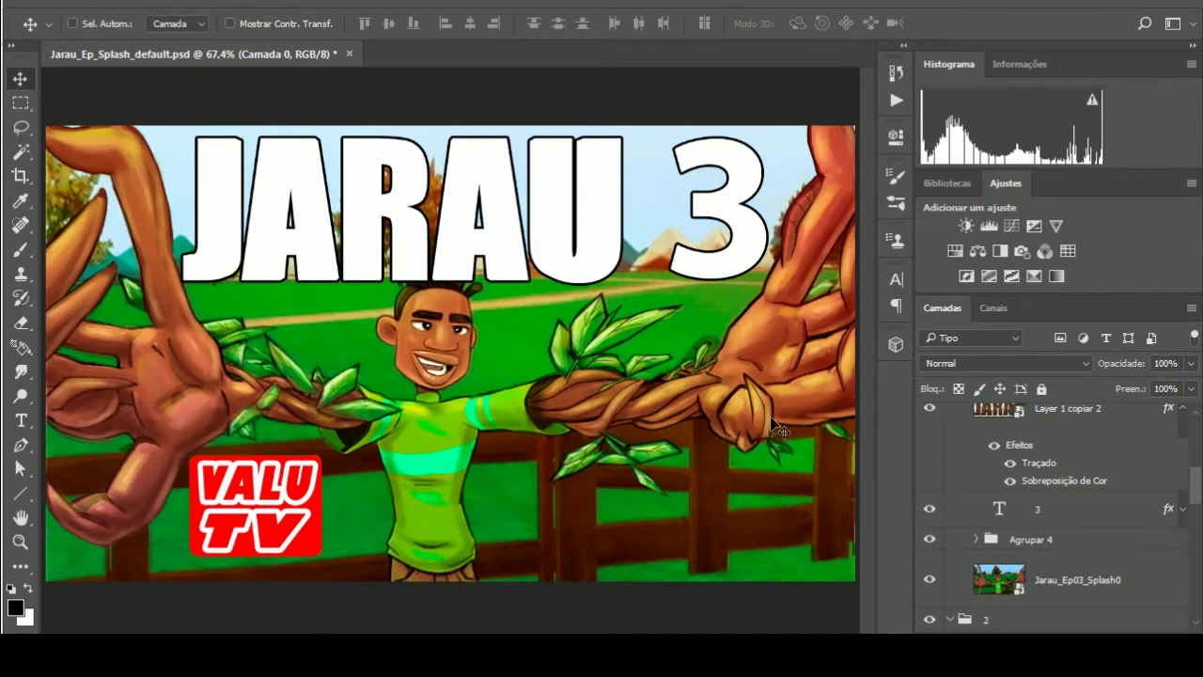
scroll(933, 557, down, 3)
scroll(933, 556, down, 3)
Show episode 4 and check its flat drawing under the painted artwork
click(930, 554)
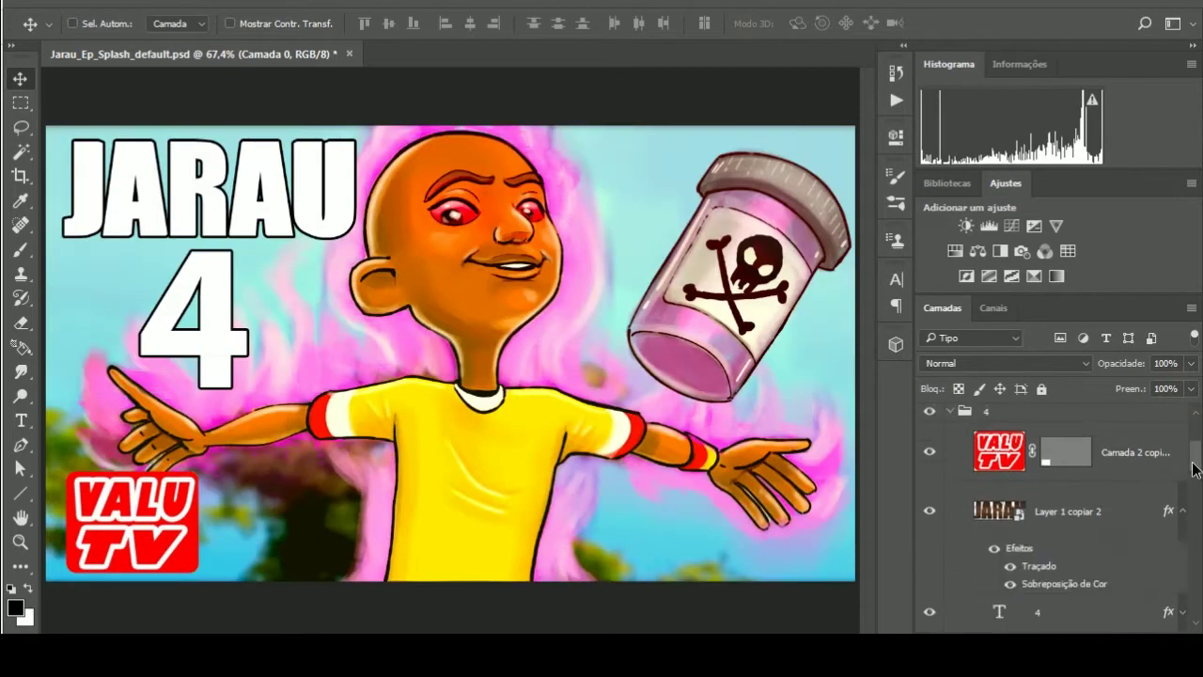
scroll(934, 556, down, 4)
click(930, 553)
click(930, 437)
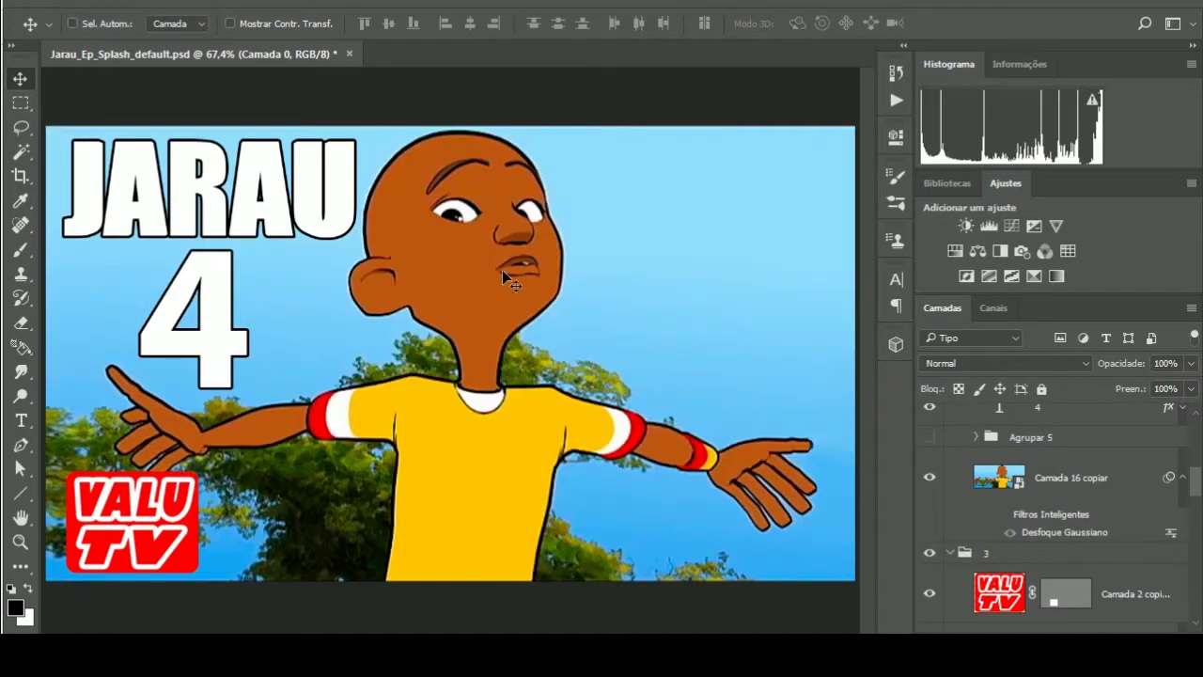
click(929, 437)
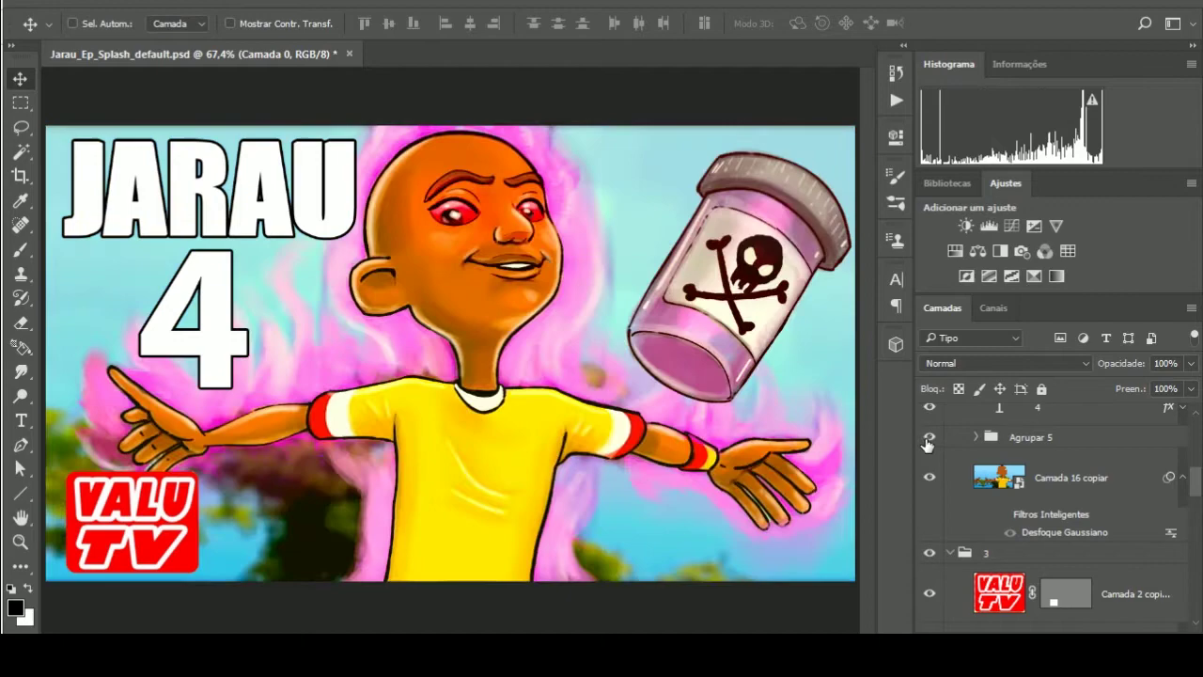
scroll(1147, 512, up, 2)
scroll(1147, 512, up, 3)
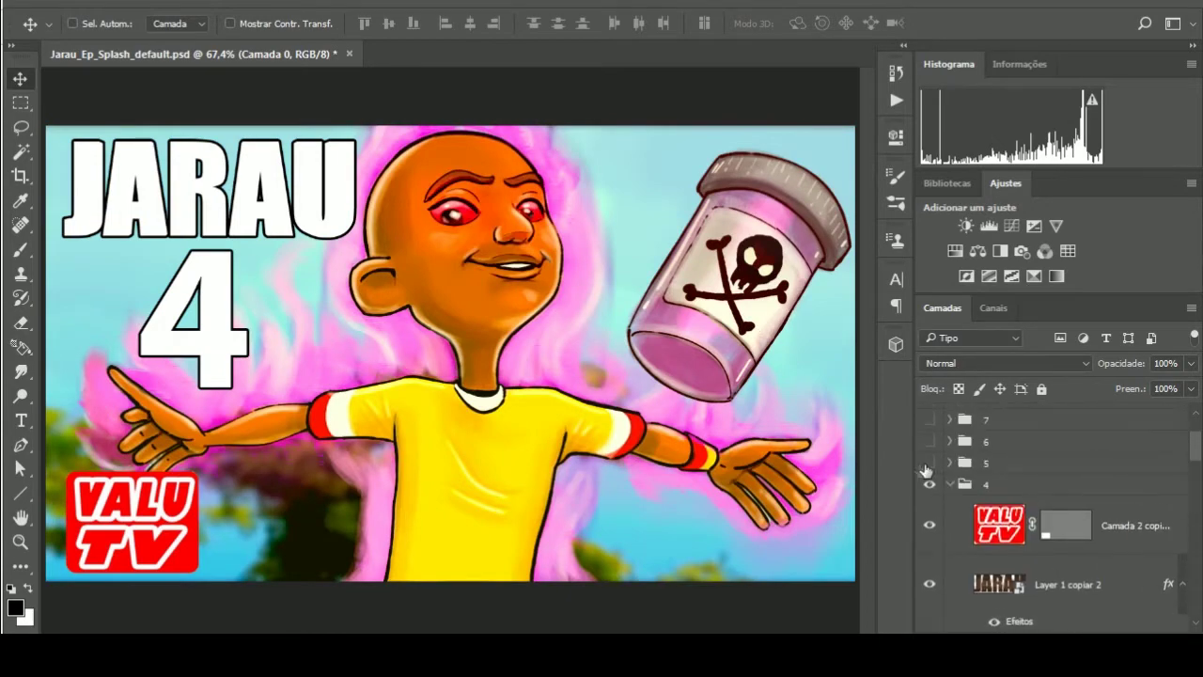
On episode 5, try shifting the flat drawing right, undo it, and restore the Manao artwork
click(929, 462)
scroll(1121, 472, down, 3)
scroll(1121, 472, down, 1)
click(930, 508)
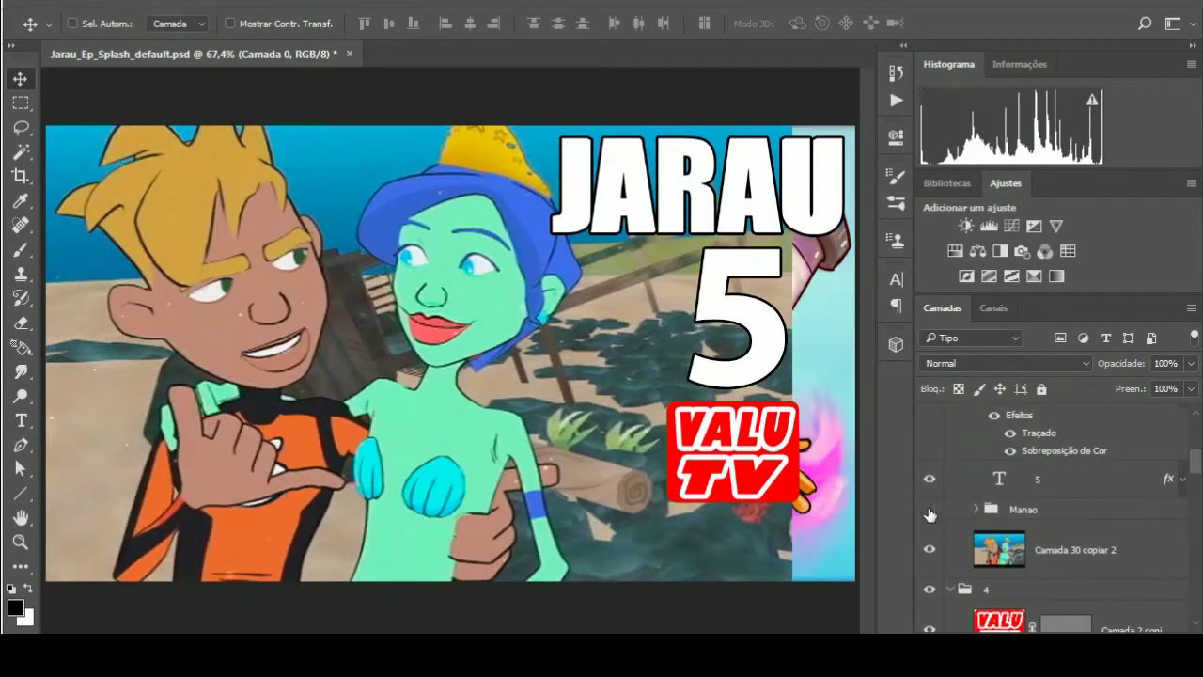
ctrl+click(812, 457)
drag(593, 375, 730, 374)
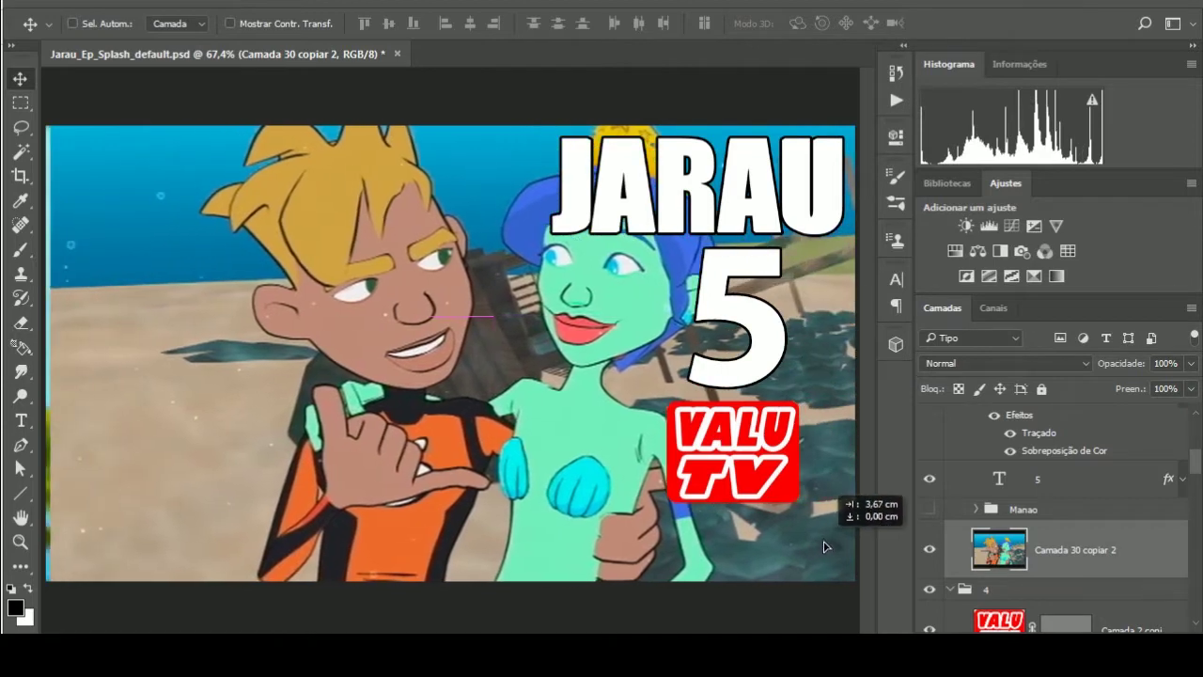
key(ctrl+z)
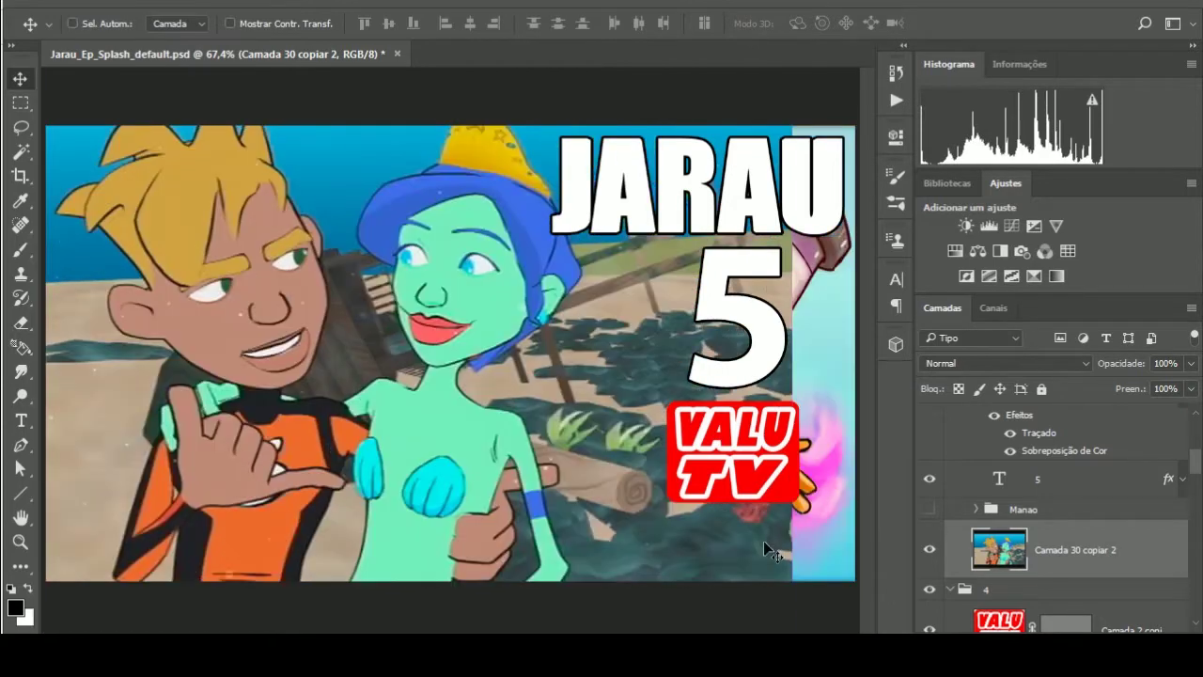
click(930, 509)
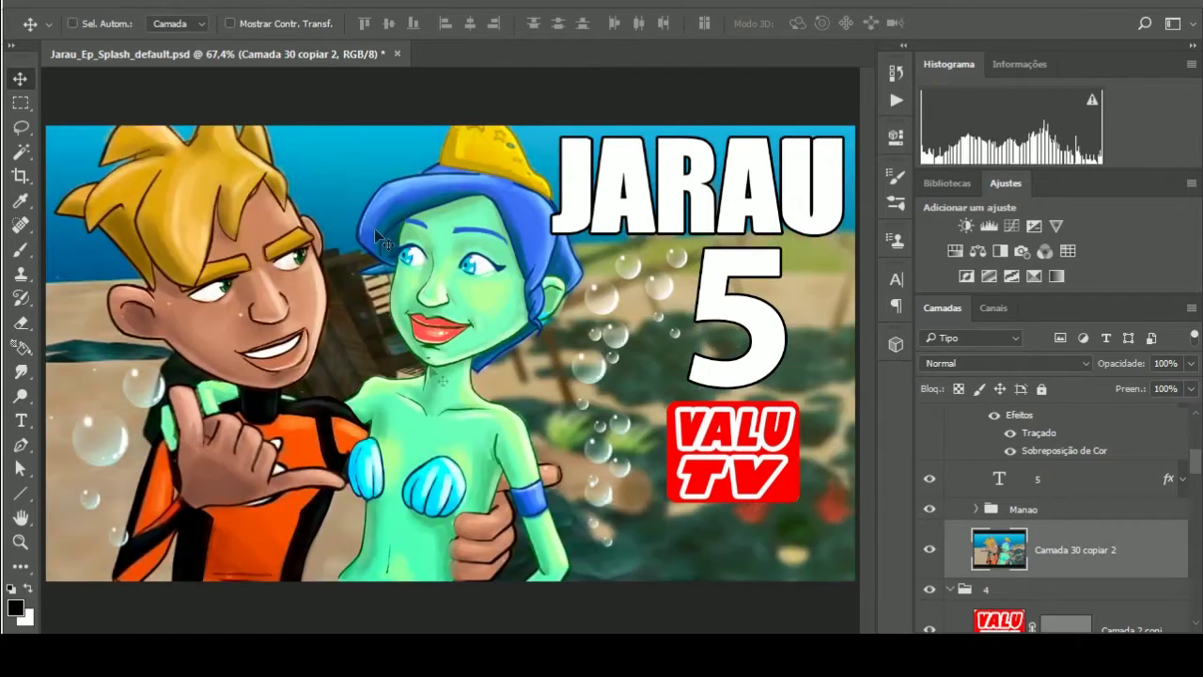
scroll(1006, 537, up, 2)
scroll(1007, 536, up, 5)
Shift episode 6's flat drawing slightly left and show its painted artwork again
click(930, 543)
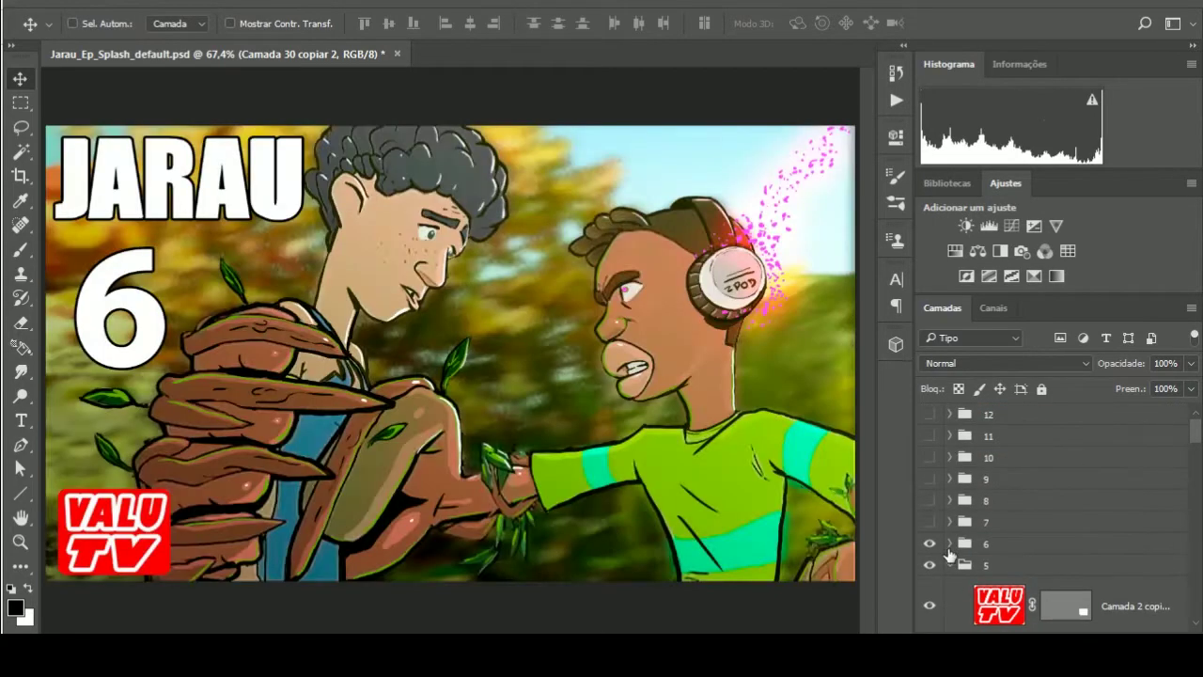
scroll(950, 527, down, 3)
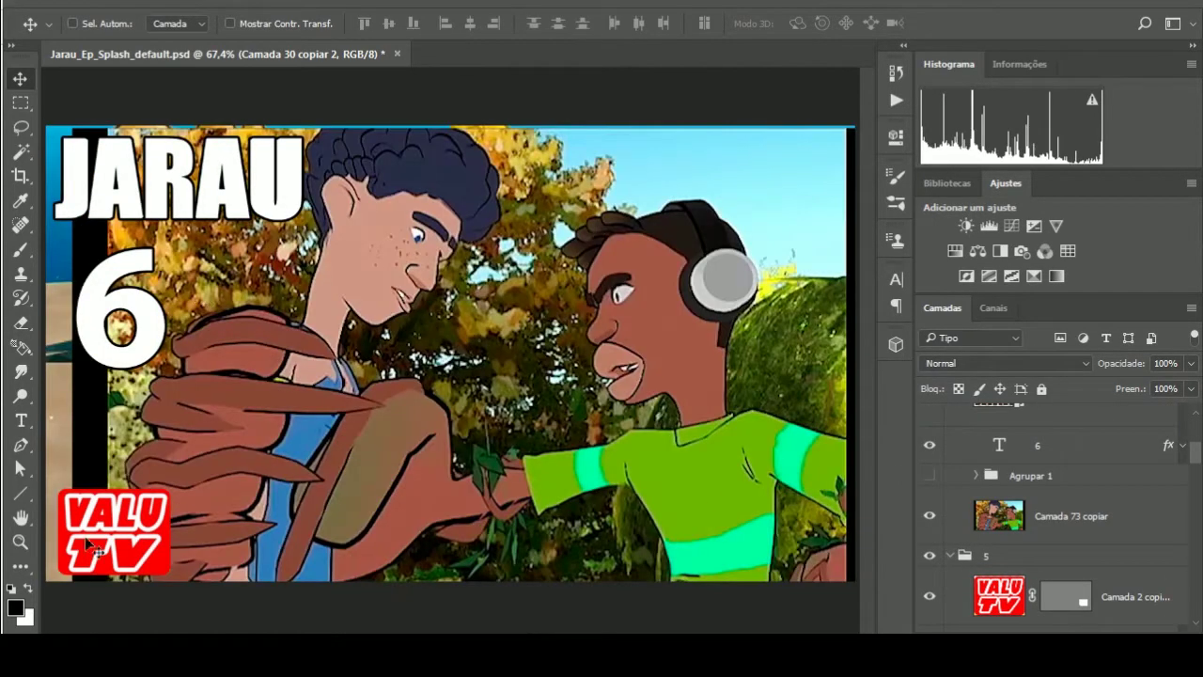
click(1072, 516)
drag(733, 518, 705, 518)
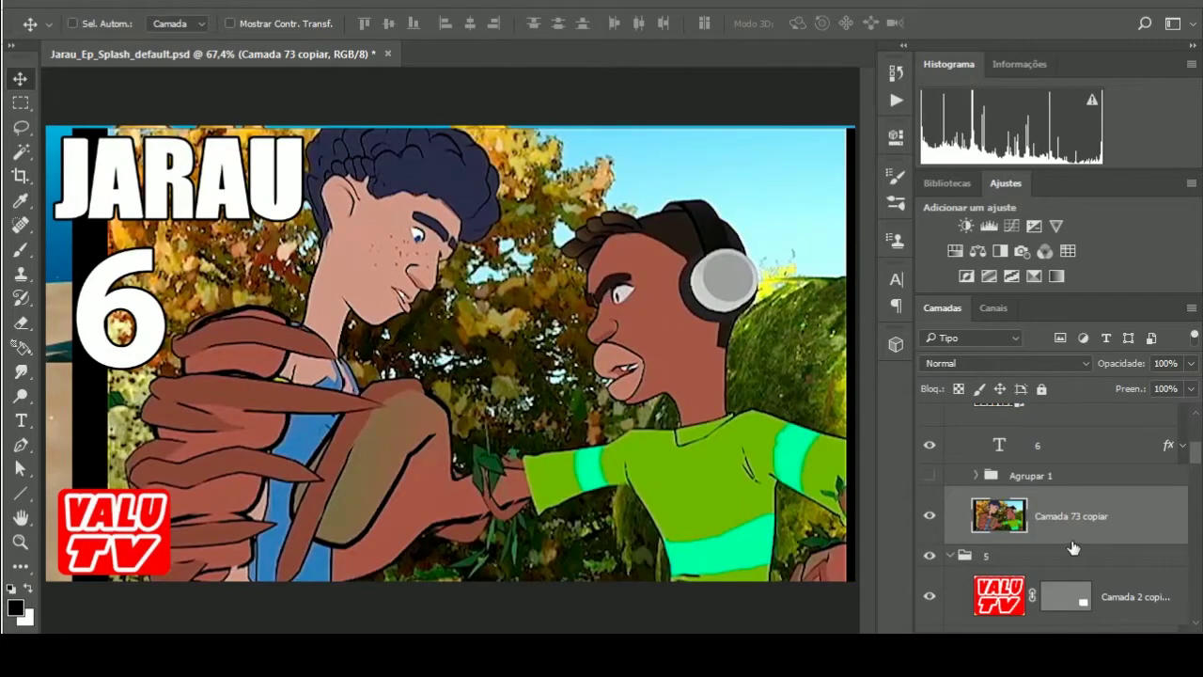
click(928, 476)
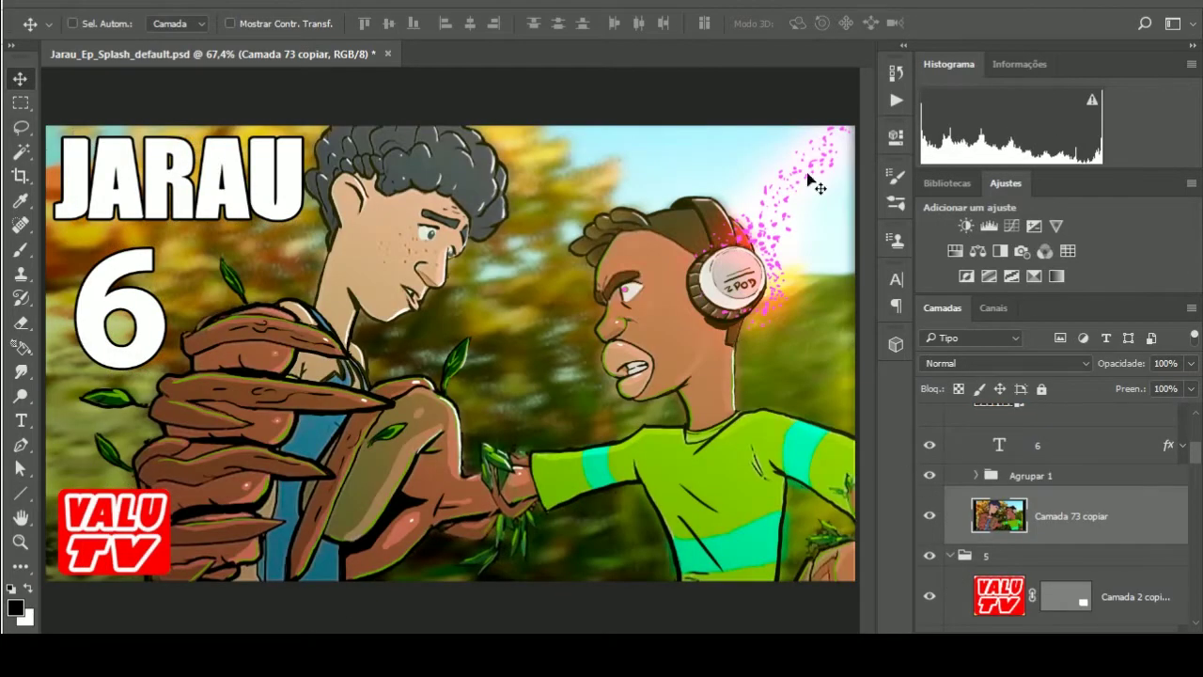
Collapse the episode groups and reveal the JARAU 7 thumbnail
alt+click(950, 556)
click(987, 543)
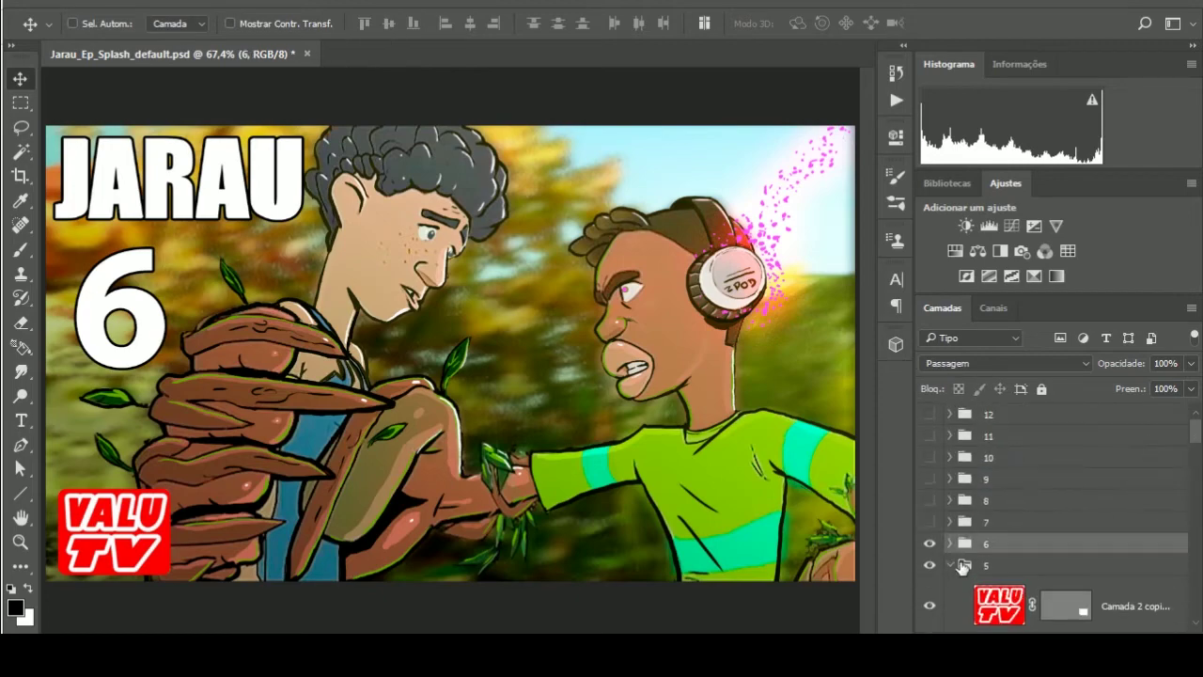
scroll(949, 602, down, 3)
scroll(949, 583, up, 2)
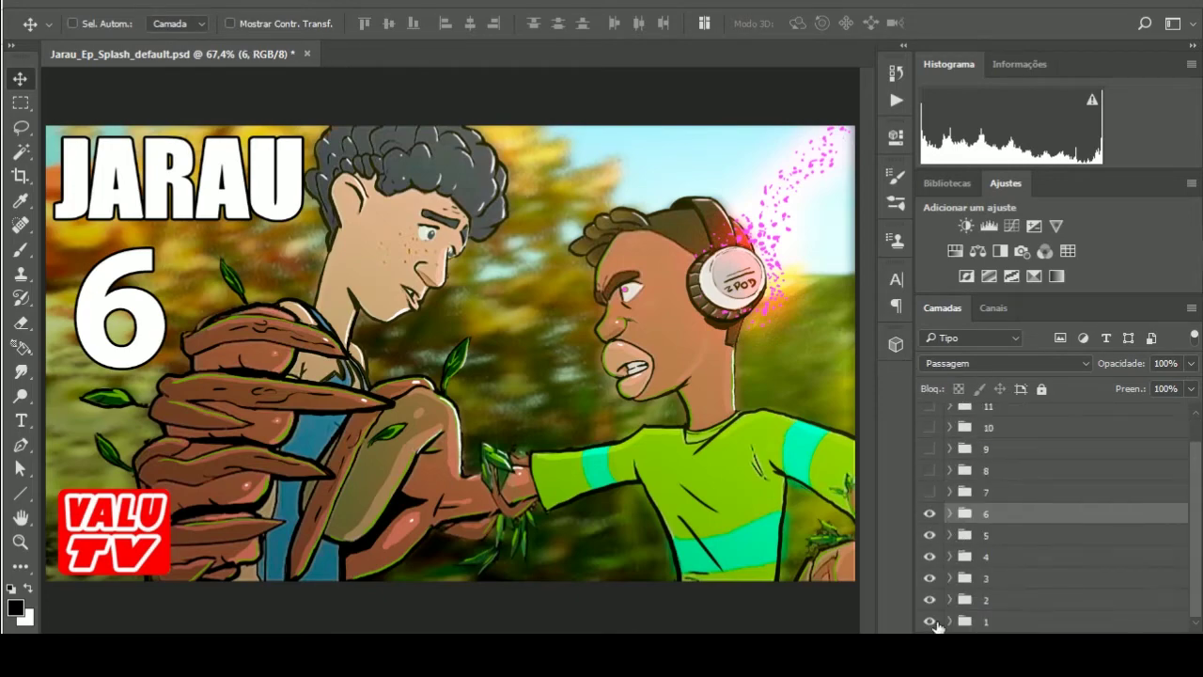
alt+click(928, 492)
Shift the Jarau_Ep07_Splash image right and enlarge it to cover the canvas edges
click(950, 492)
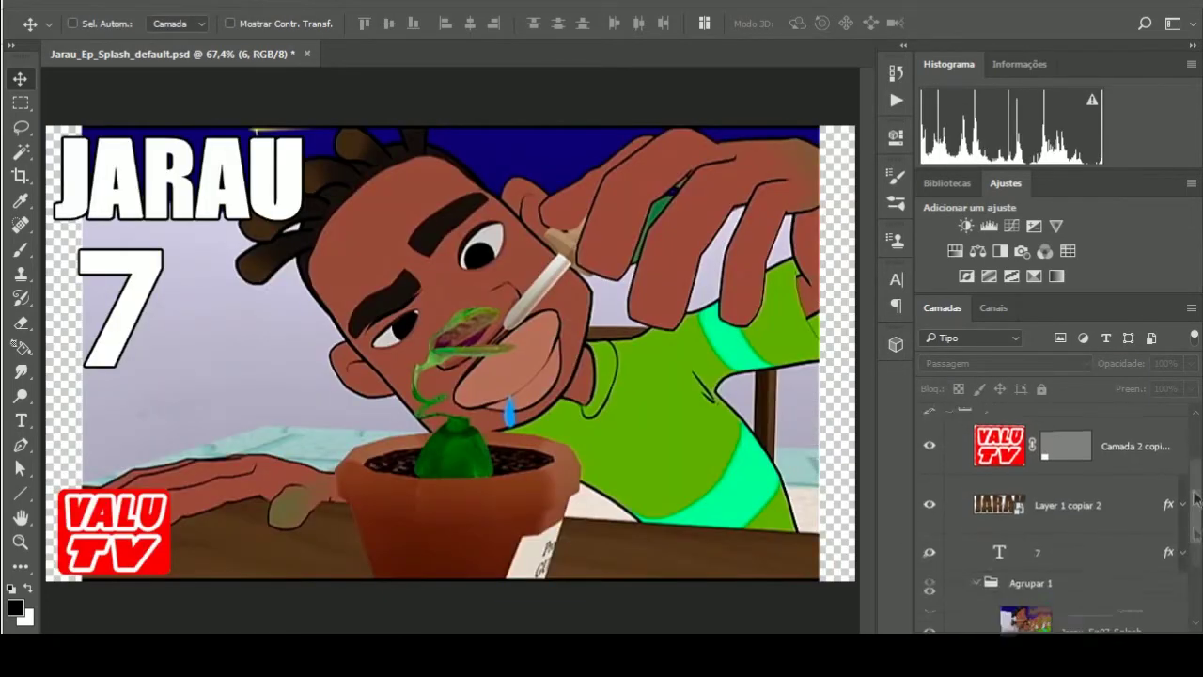
ctrl+click(684, 375)
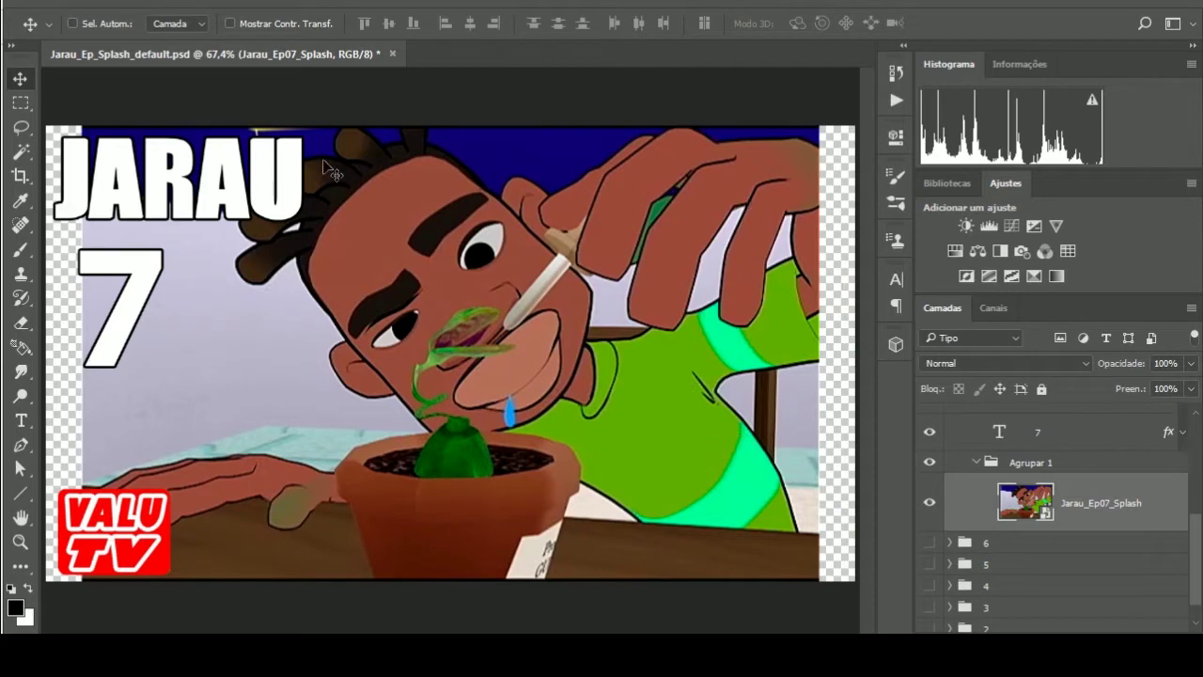
drag(701, 533, 738, 533)
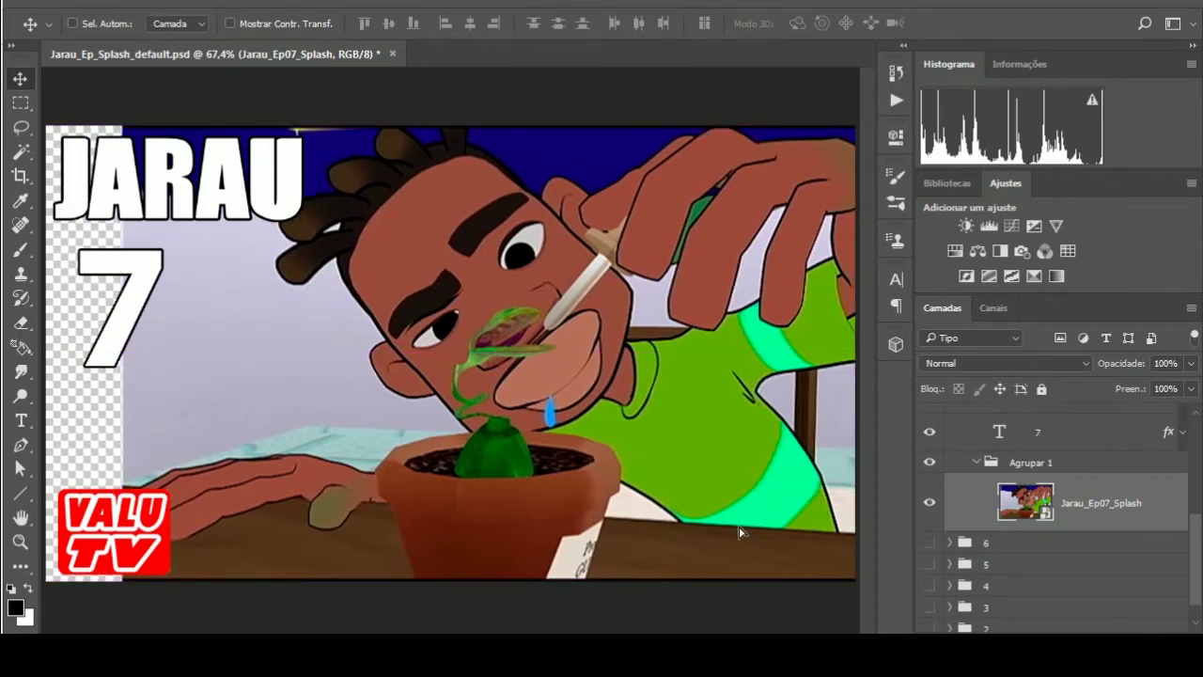
key(ctrl+t)
mouse_move(83, 583)
mouse_down()
mouse_move(61, 594)
mouse_move(78, 584)
mouse_up()
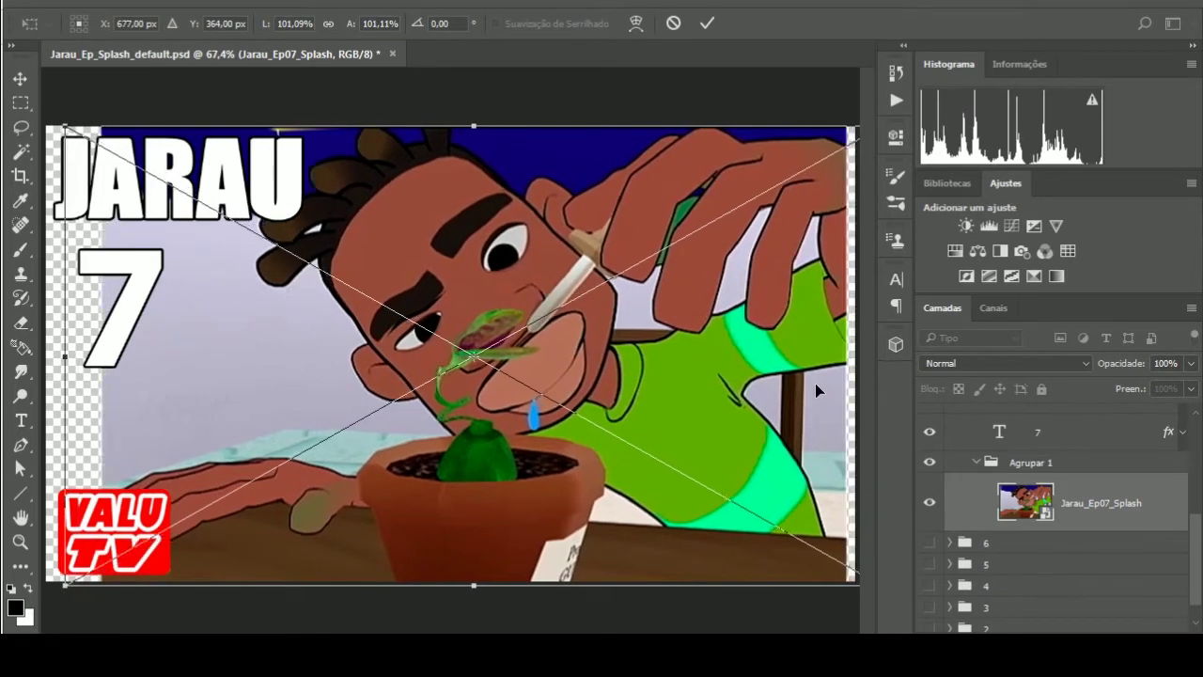
key(Return)
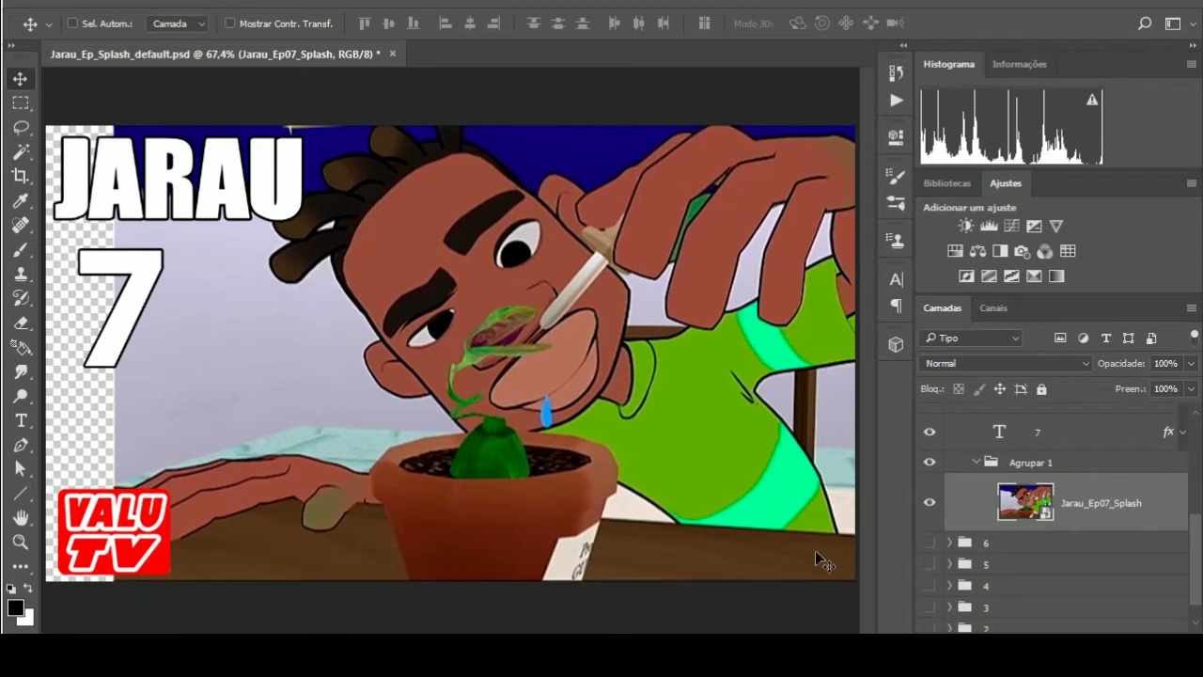
Duplicate the splash layer, show both copies, and add an empty layer above
right_click(1031, 500)
click(1077, 513)
drag(1076, 513, 1033, 622)
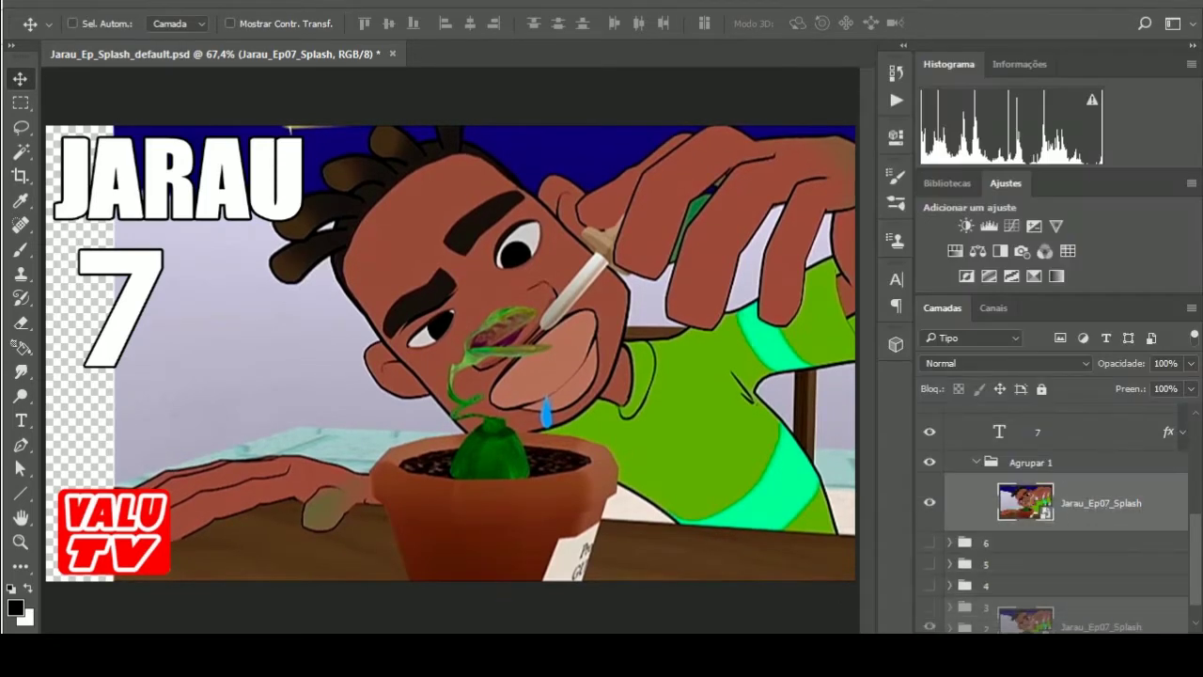
click(929, 441)
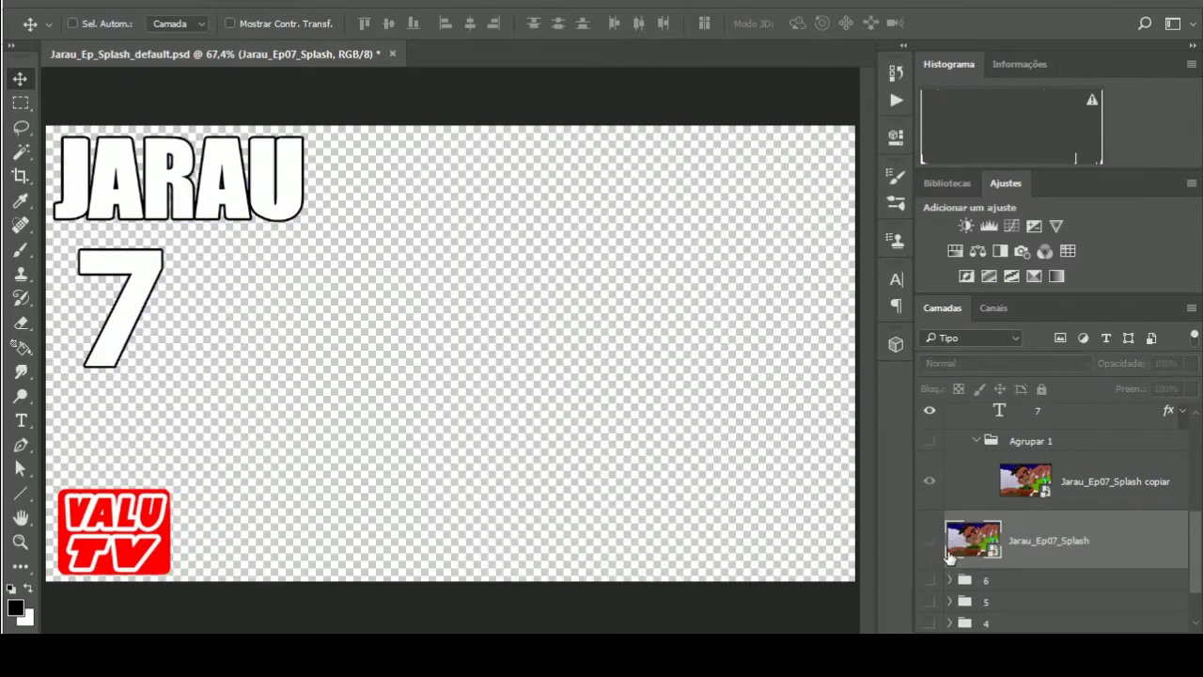
click(930, 541)
click(1009, 498)
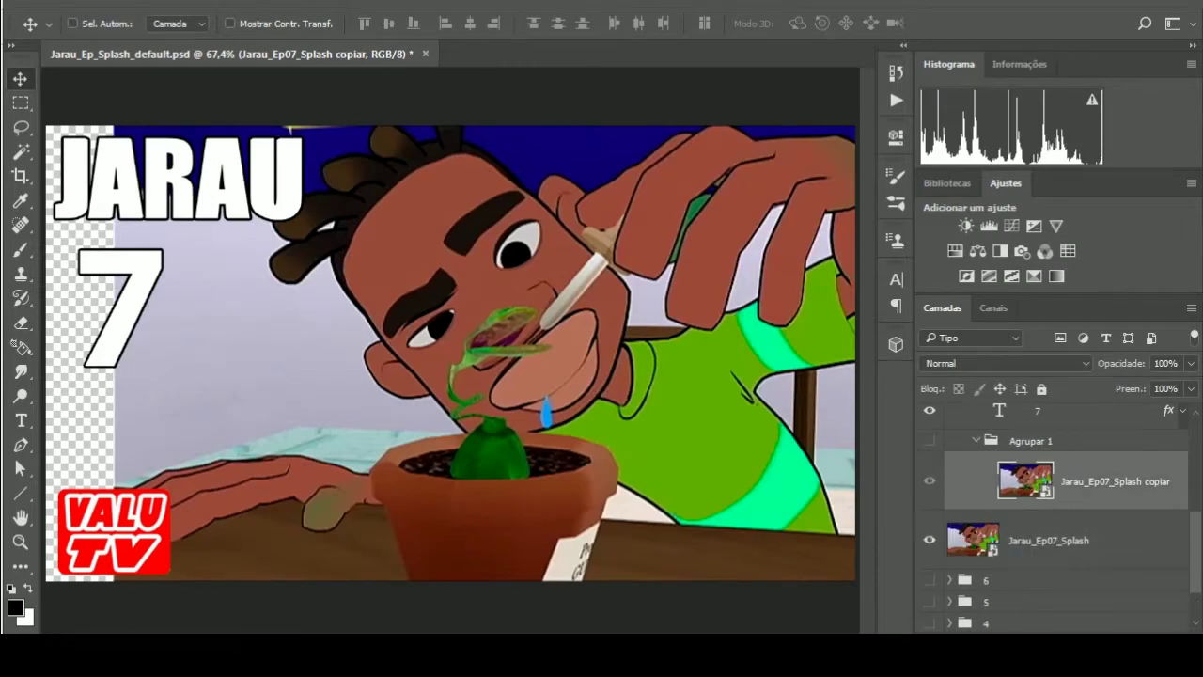
key(ctrl+shift+alt+n)
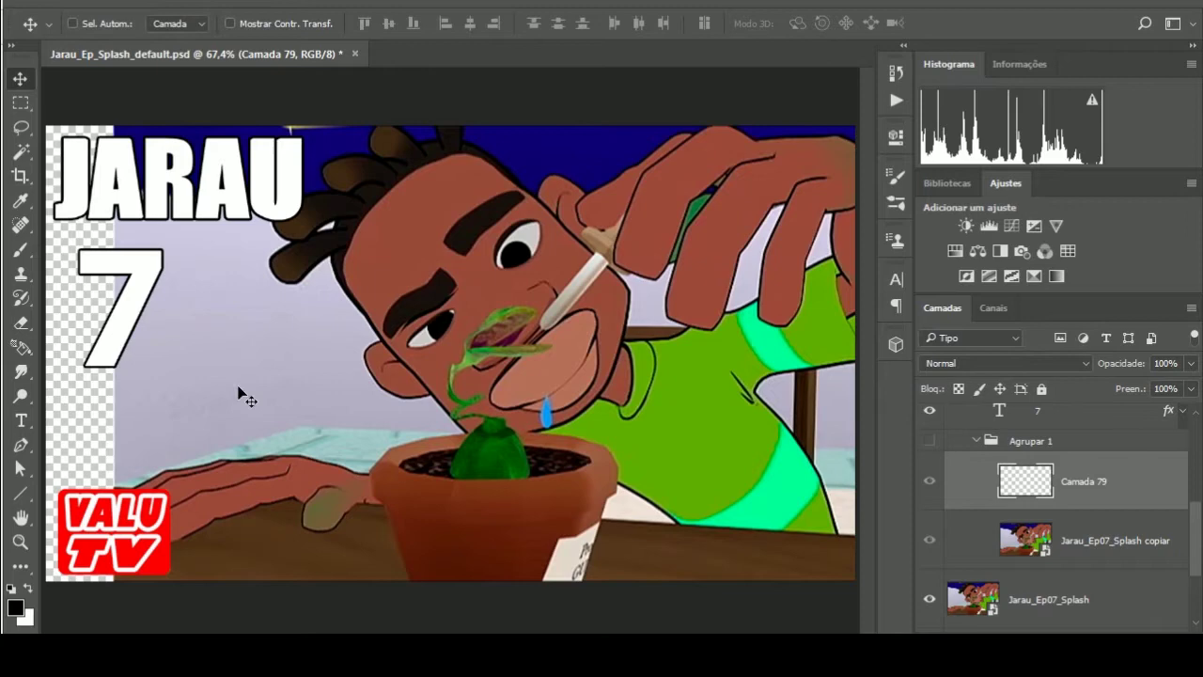
Copy the left-edge strip of the duplicate splash onto its own layer and flip it horizontally
click(1048, 531)
key(m)
drag(101, 118, 247, 617)
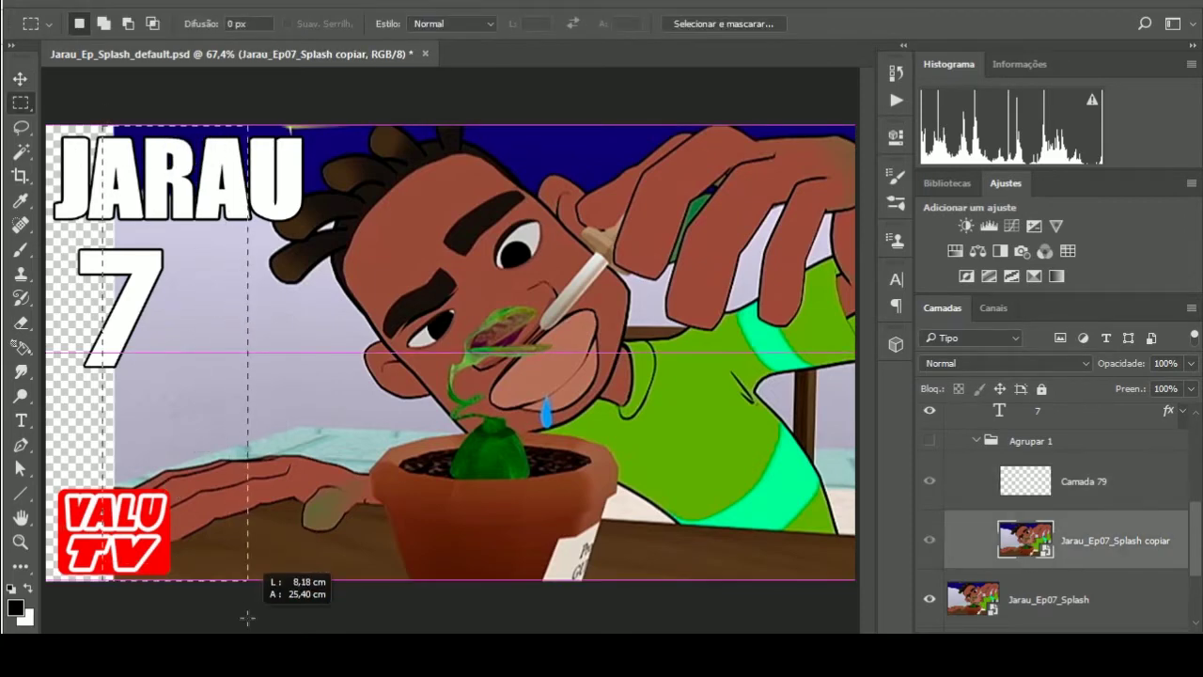
key(ctrl+j)
key(ctrl+t)
right_click(177, 364)
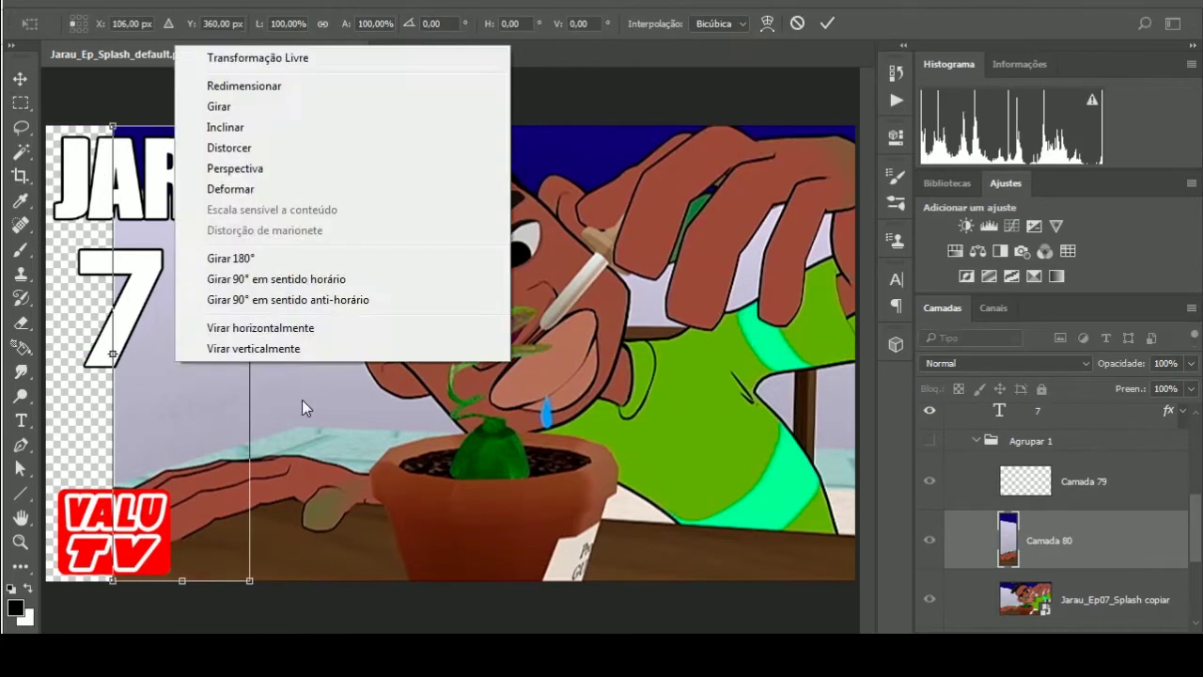
click(260, 327)
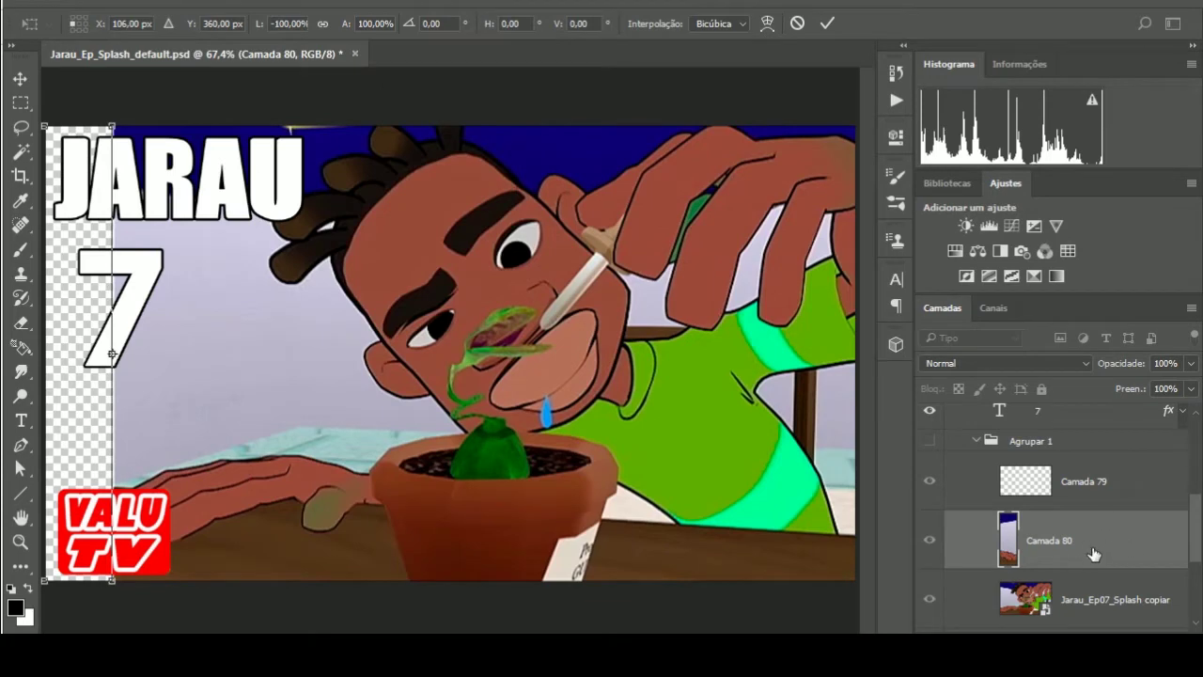
key(Return)
scroll(1100, 559, down, 1)
scroll(1113, 564, down, 2)
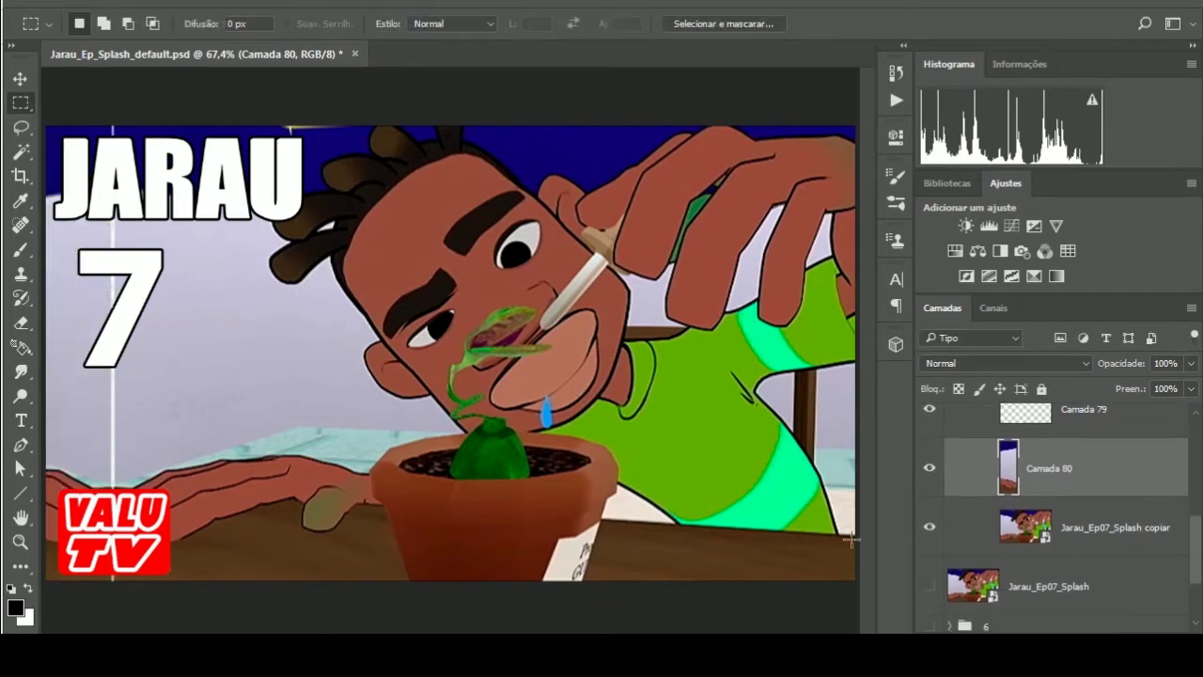
Deselect the flipped strip and hide the title, number and logo overlays
key(v)
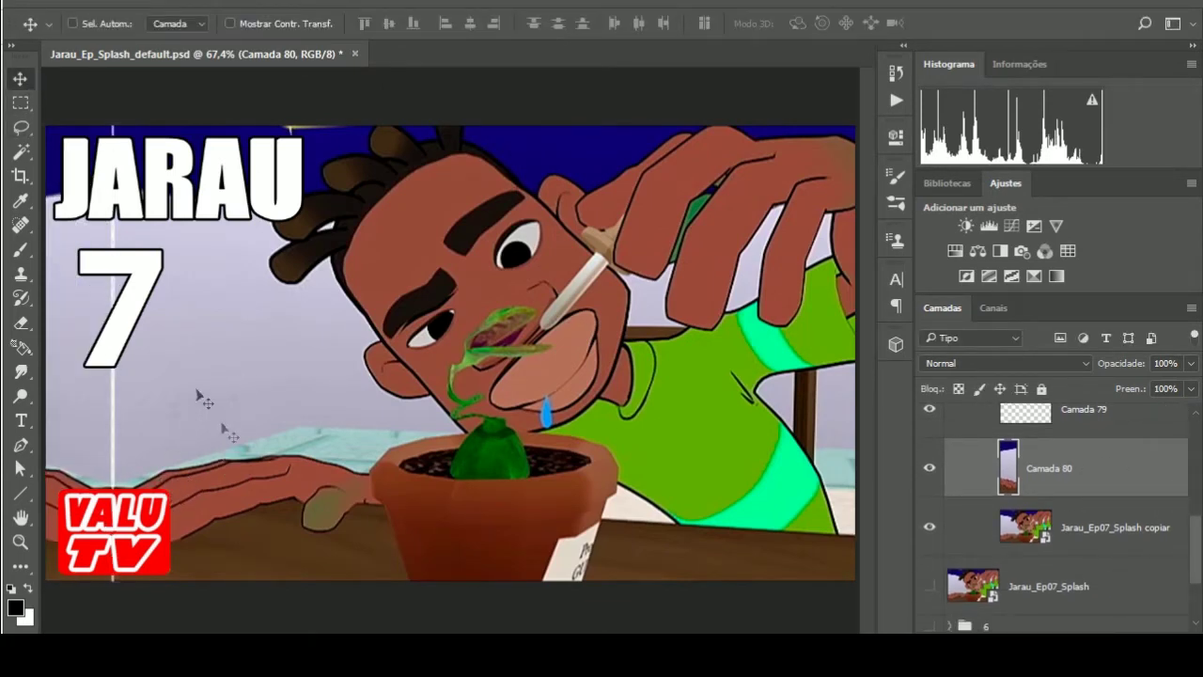
key(m)
ctrl+click(1008, 468)
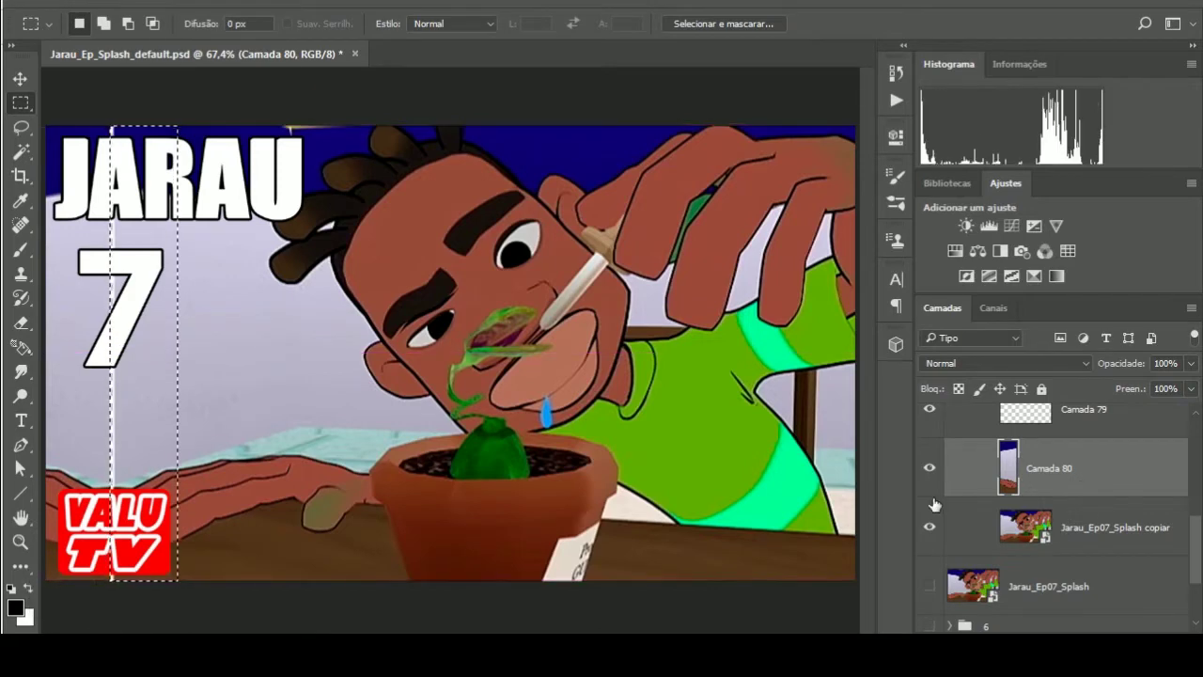
key(ctrl+d)
key(v)
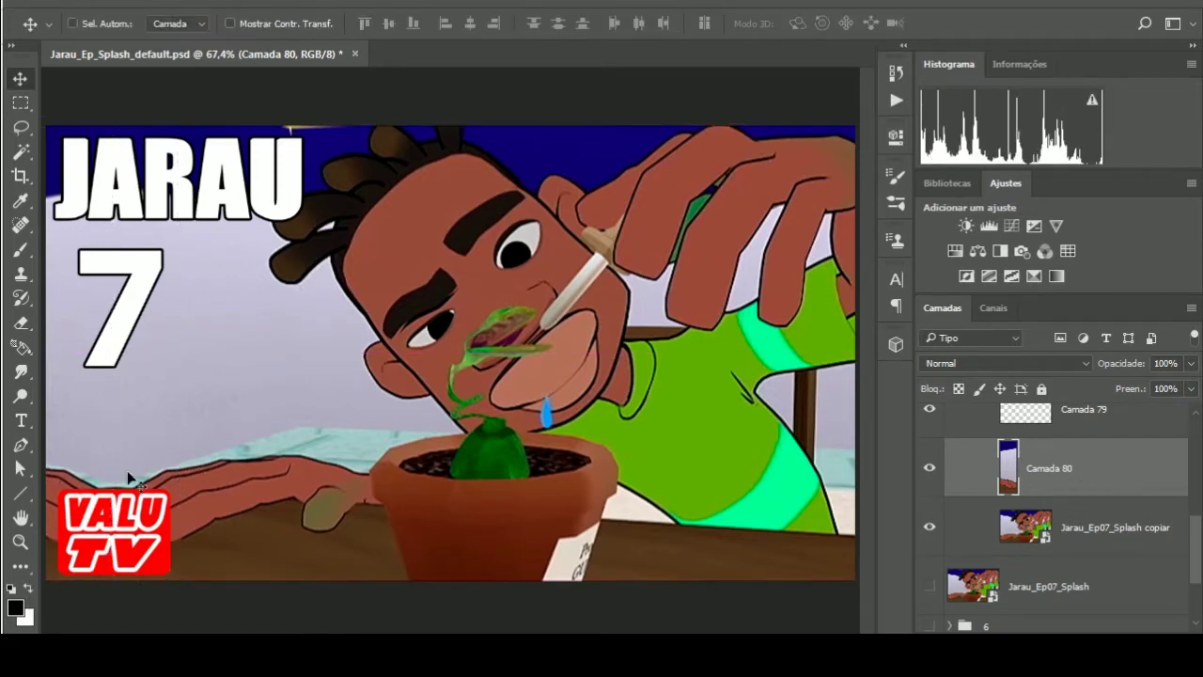
scroll(1173, 532, up, 3)
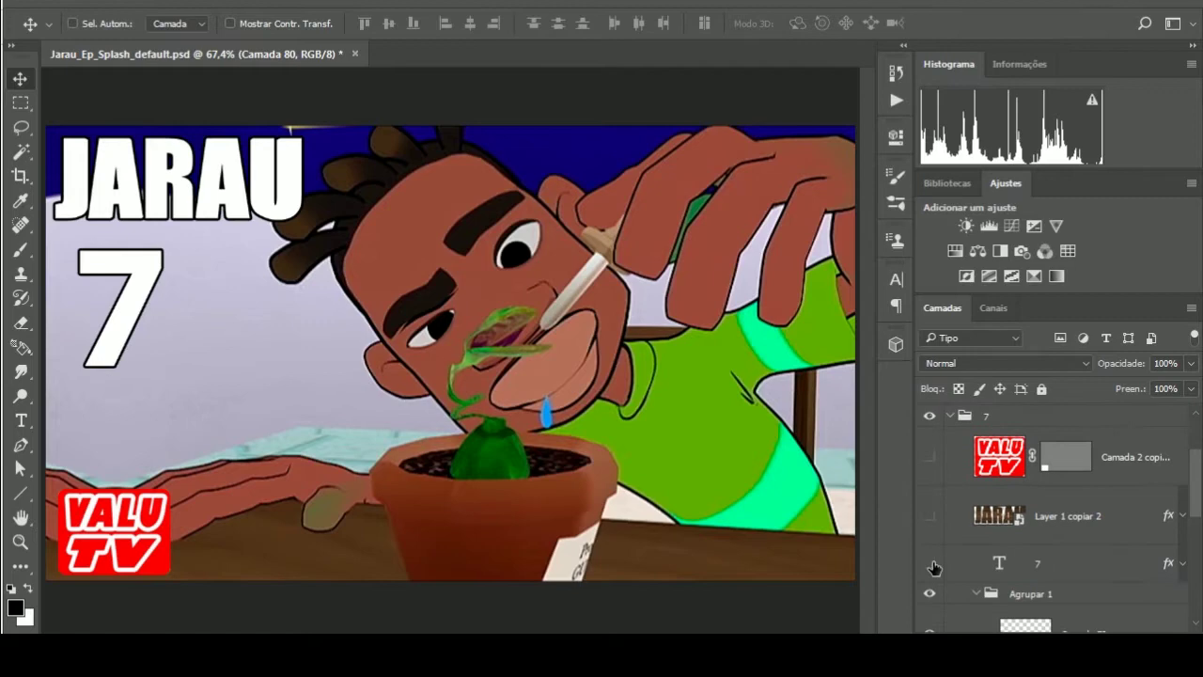
click(929, 459)
On the empty Camada 79 layer, set up the Brush with the K_CHALK 01 1 preset
click(954, 550)
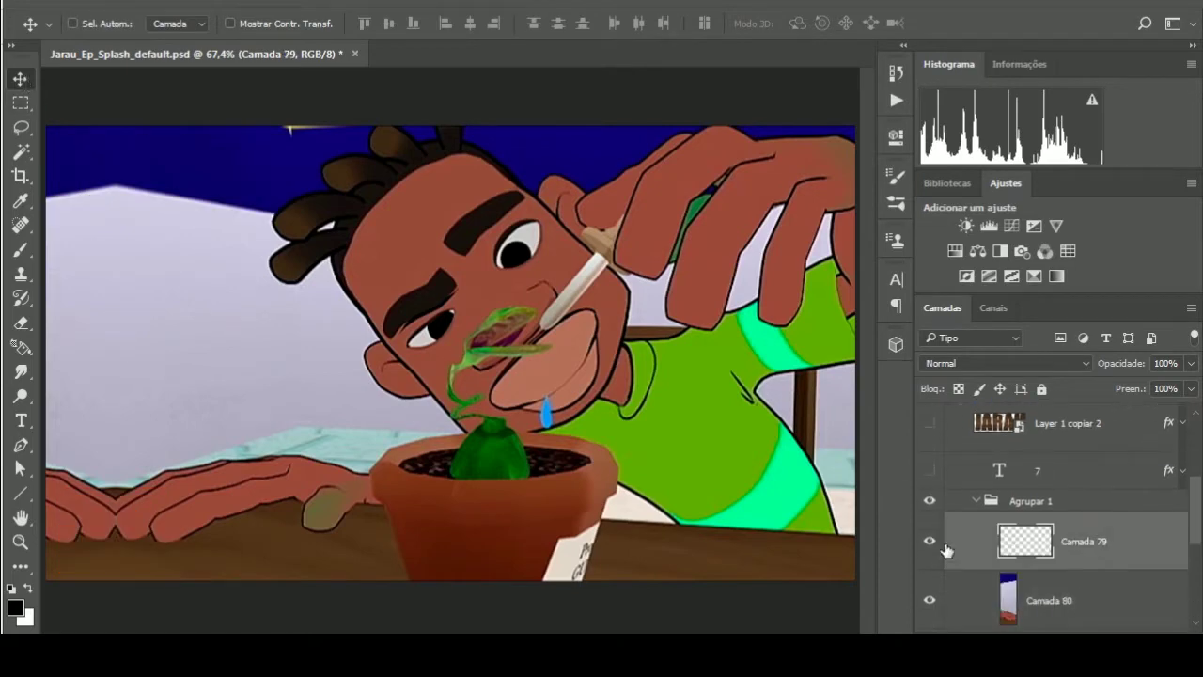
click(20, 249)
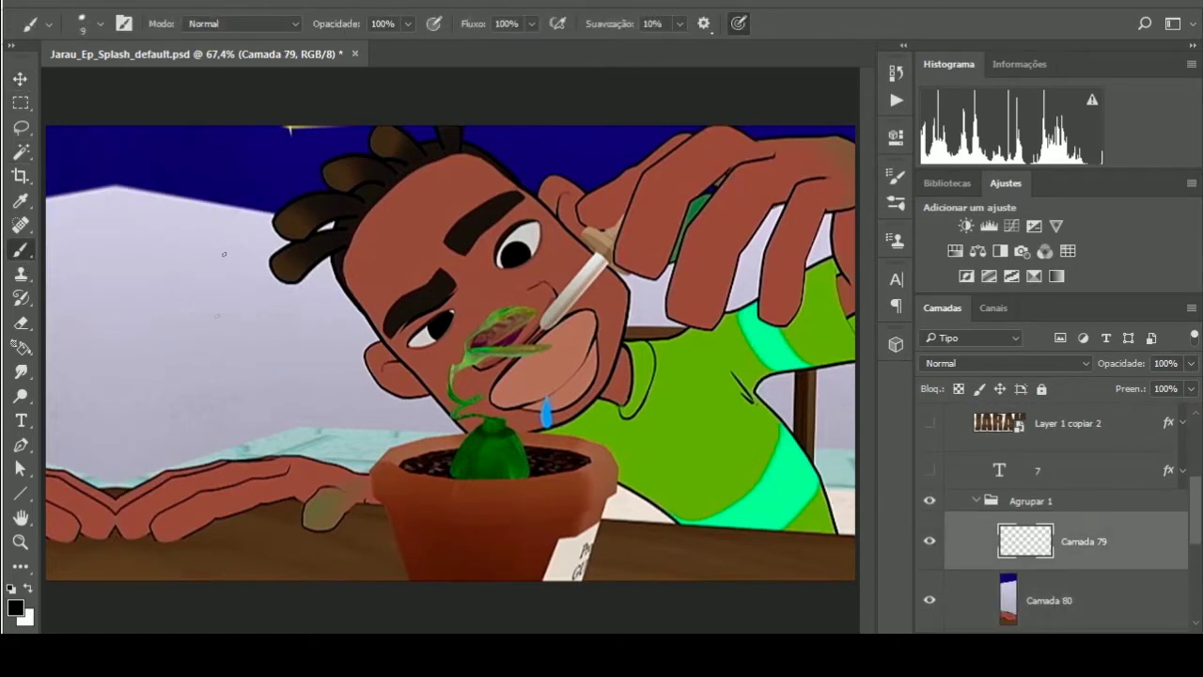
click(51, 25)
click(379, 218)
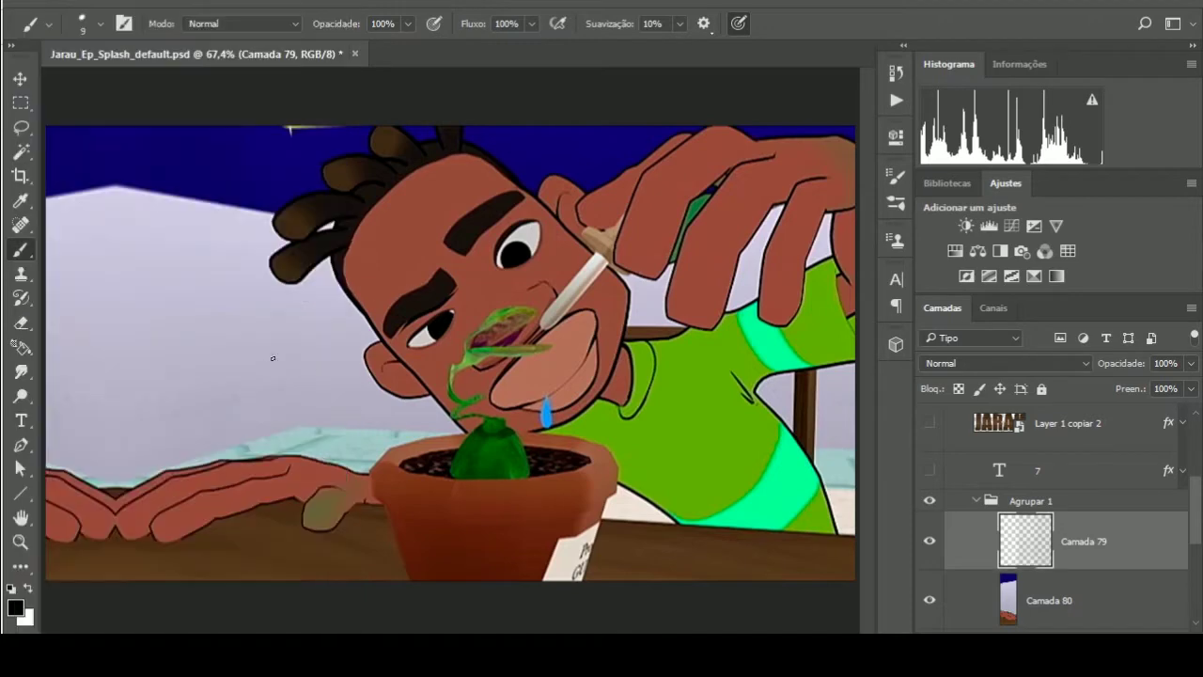
click(51, 25)
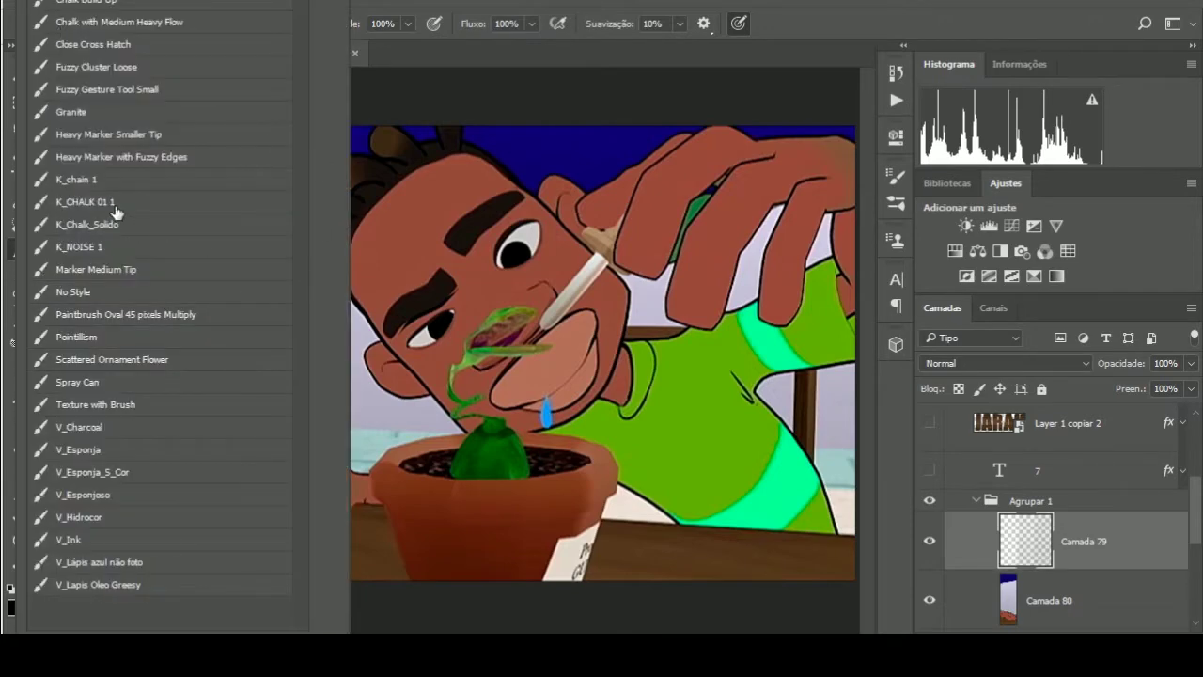
click(84, 201)
key(Return)
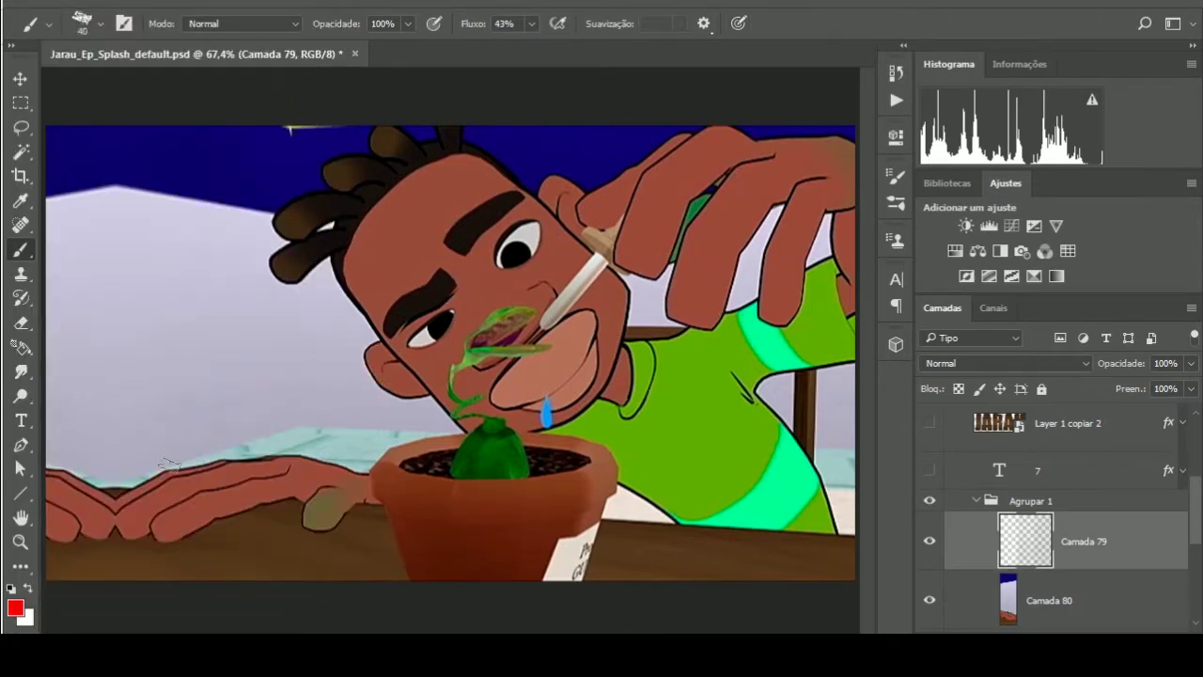
Paint the doubled left-hand fingertips in the sampled brown table colour
alt+click(170, 437)
drag(115, 485, 28, 508)
drag(85, 470, 47, 470)
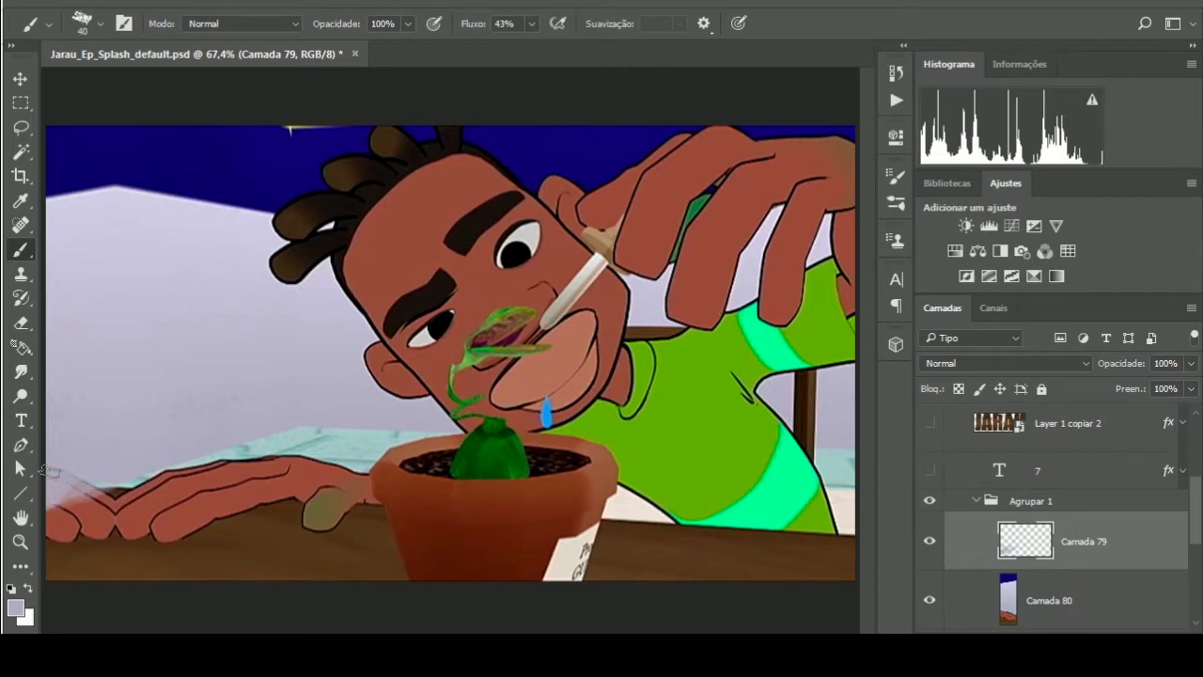
key(ctrl+z)
alt+click(94, 527)
mouse_move(113, 507)
mouse_down()
mouse_move(47, 536)
mouse_move(47, 494)
mouse_move(56, 531)
mouse_up()
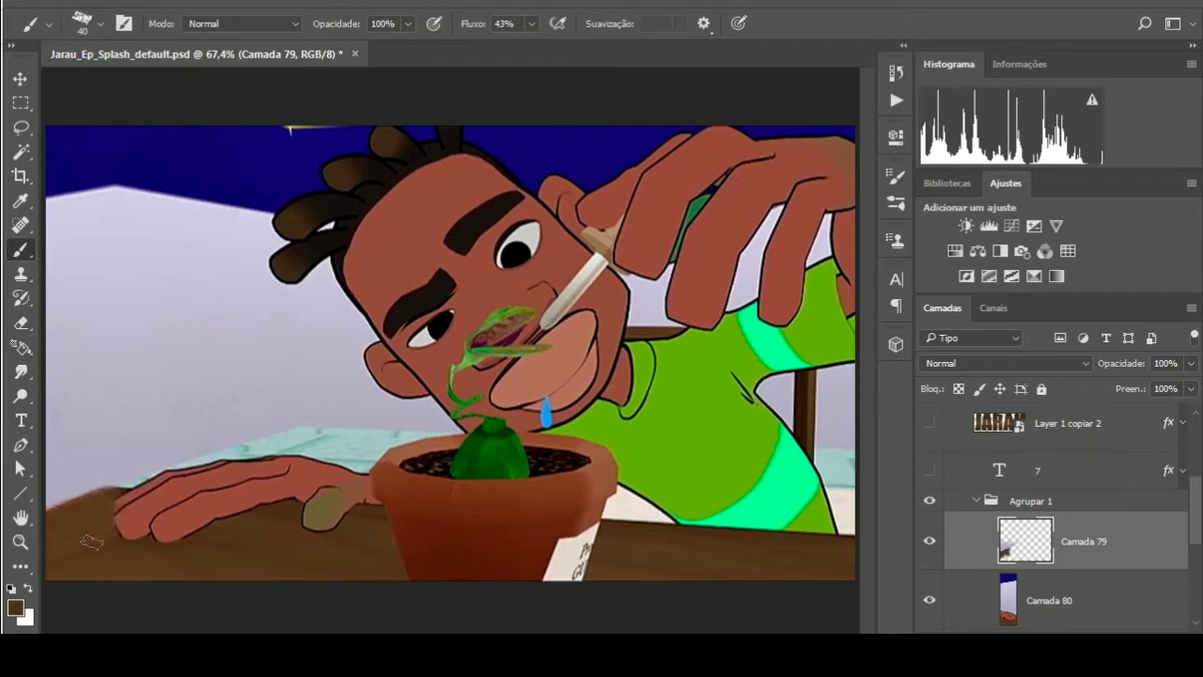
alt+click(127, 540)
Paint lavender over the top-left blue edge and dark blue along the sky's top edge
alt+click(83, 505)
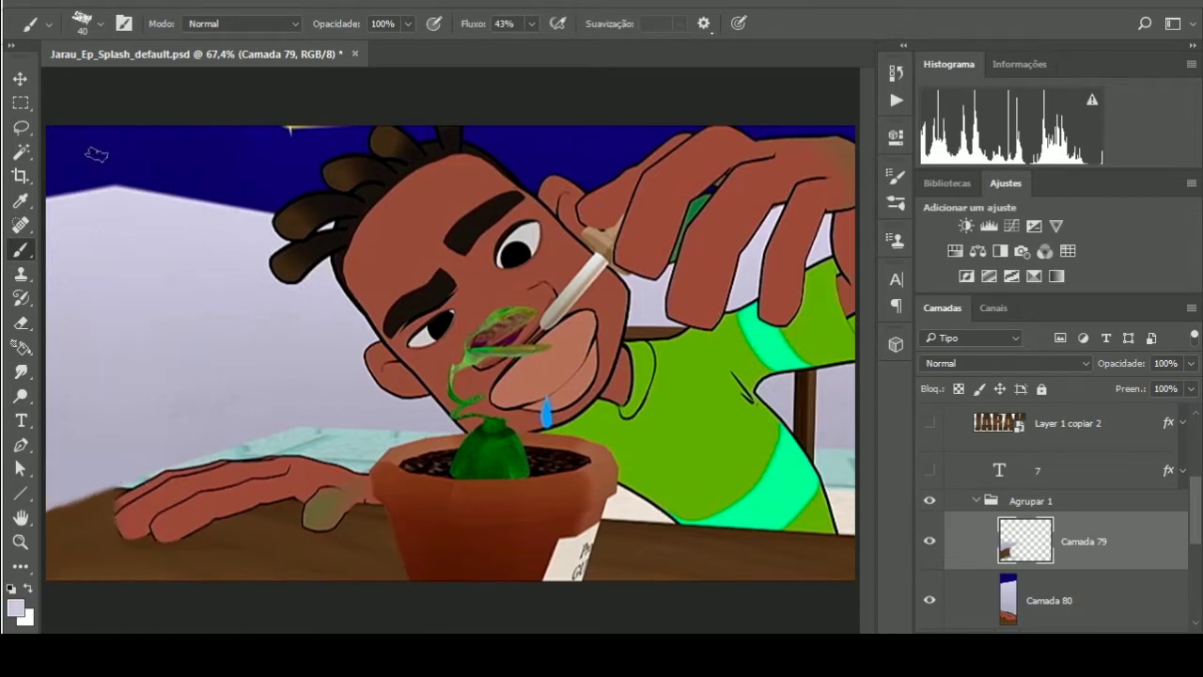
mouse_move(97, 154)
mouse_down()
mouse_move(56, 178)
mouse_move(71, 180)
mouse_up()
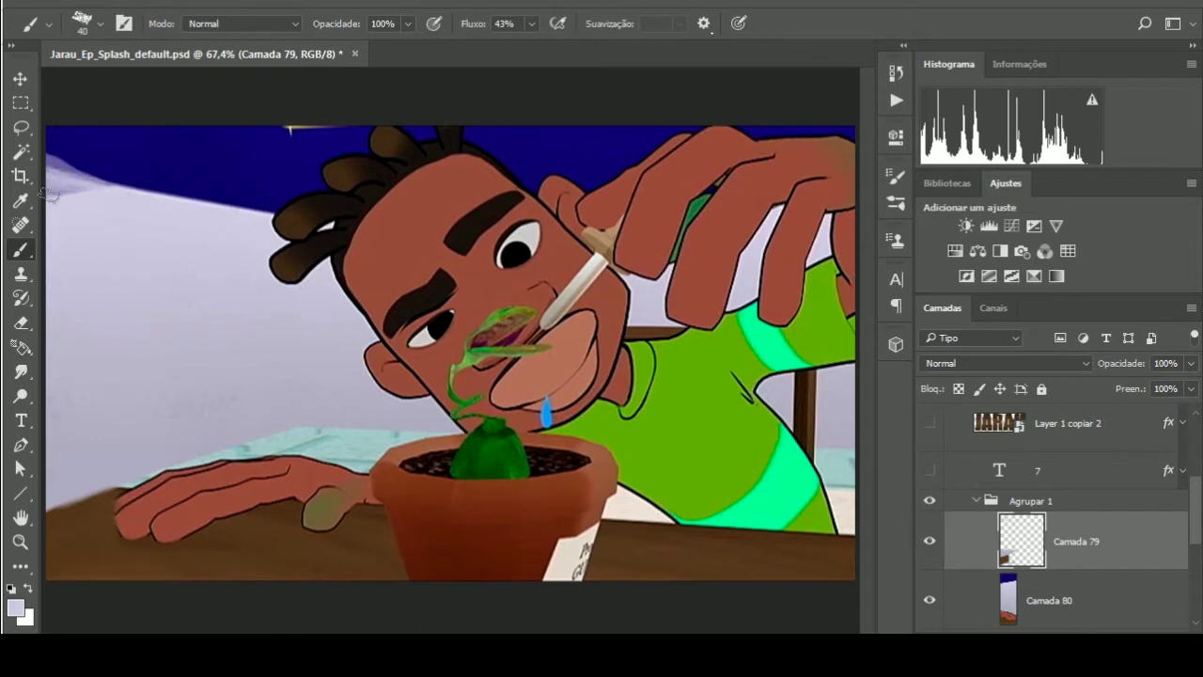
key(e)
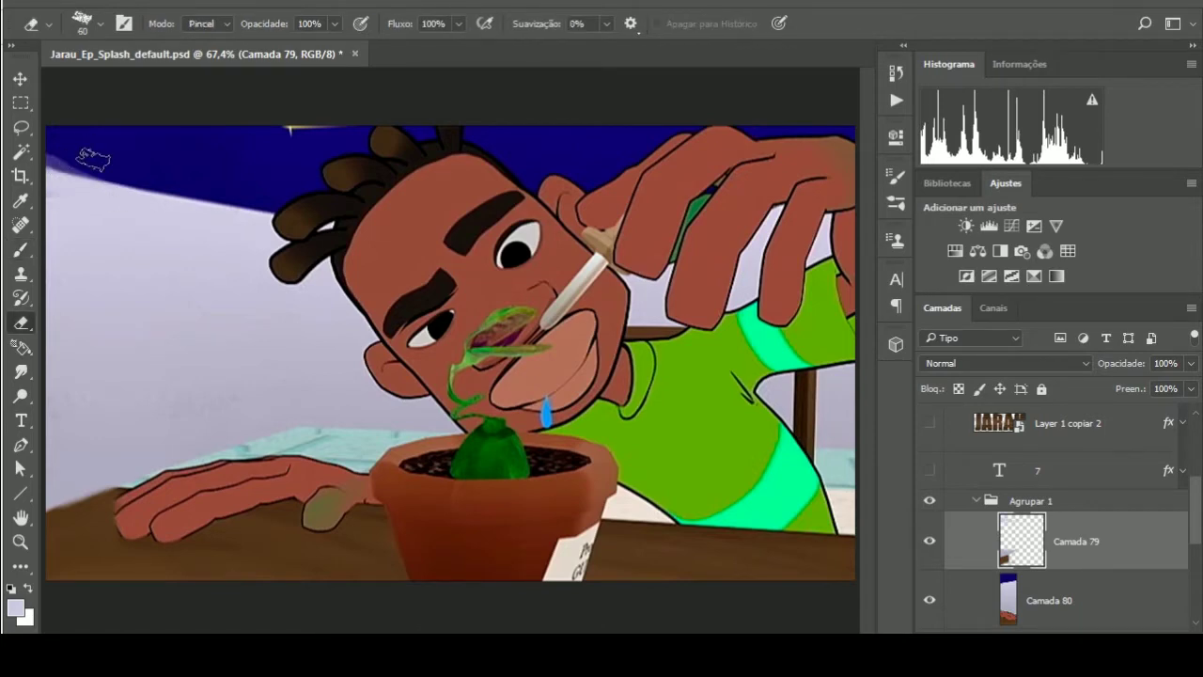
key(b)
alt+click(310, 131)
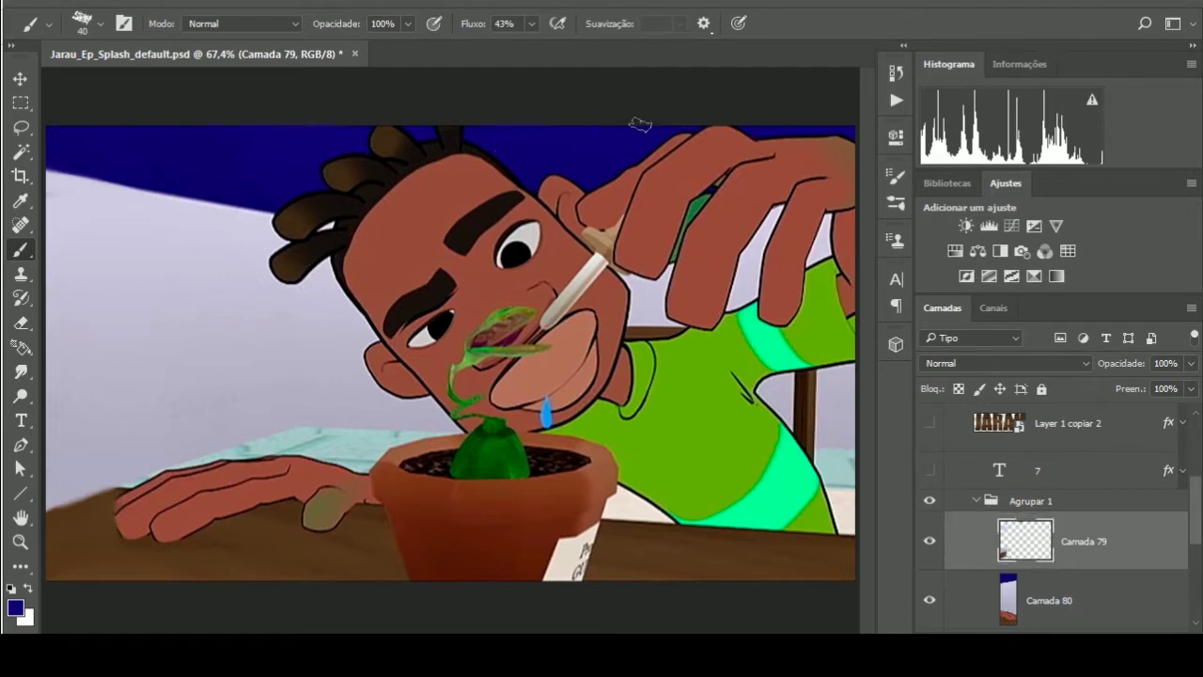
drag(775, 115, 852, 114)
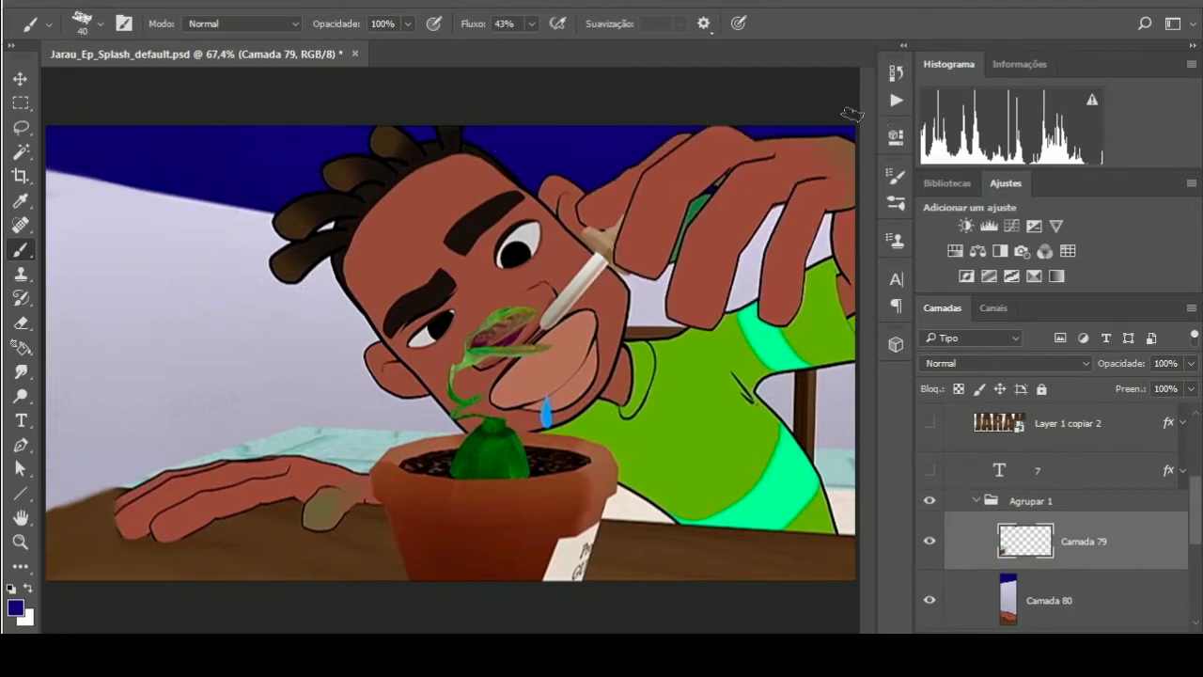
alt+click(229, 460)
alt+click(108, 489)
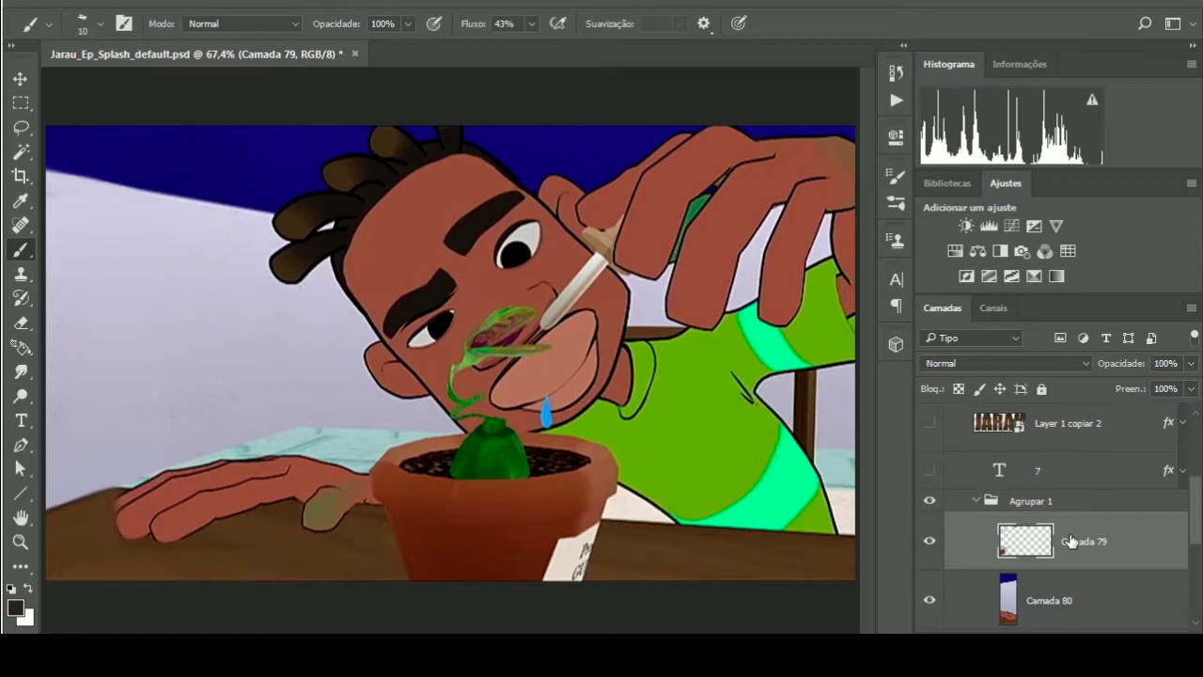
Compare the repair by toggling Agrupar 1, and add a new empty layer above Camada 79
click(930, 500)
scroll(935, 489, down, 2)
scroll(935, 461, up, 1)
click(930, 457)
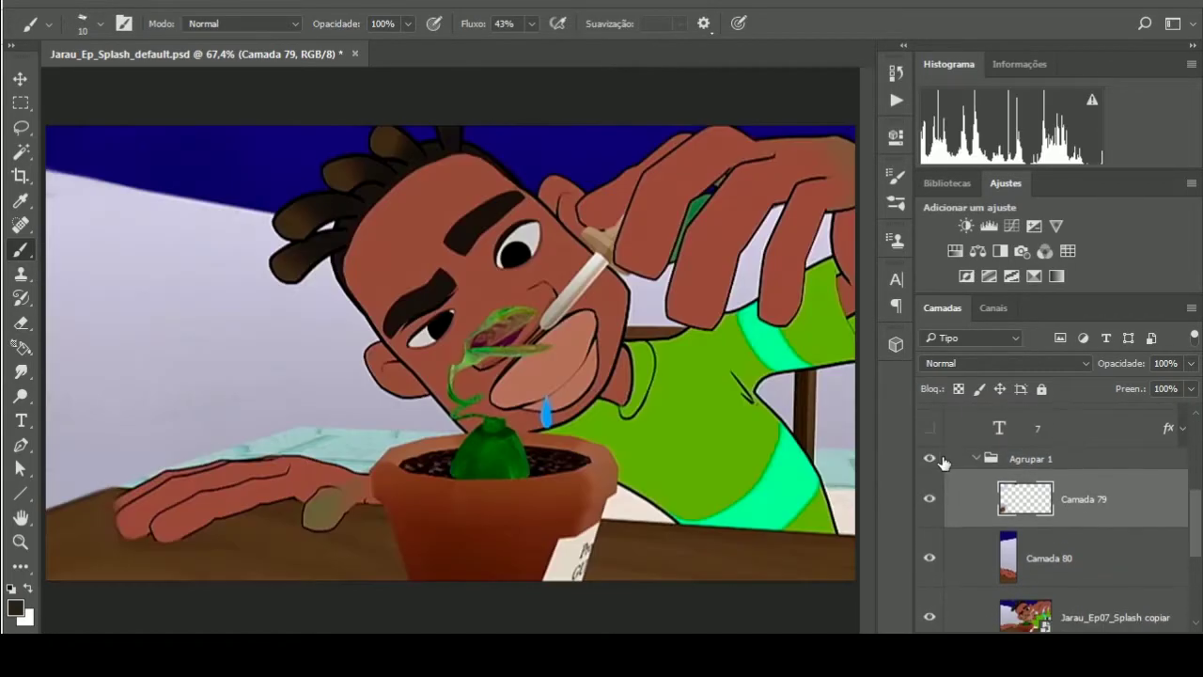
click(1048, 612)
scroll(987, 592, down, 2)
scroll(930, 582, up, 2)
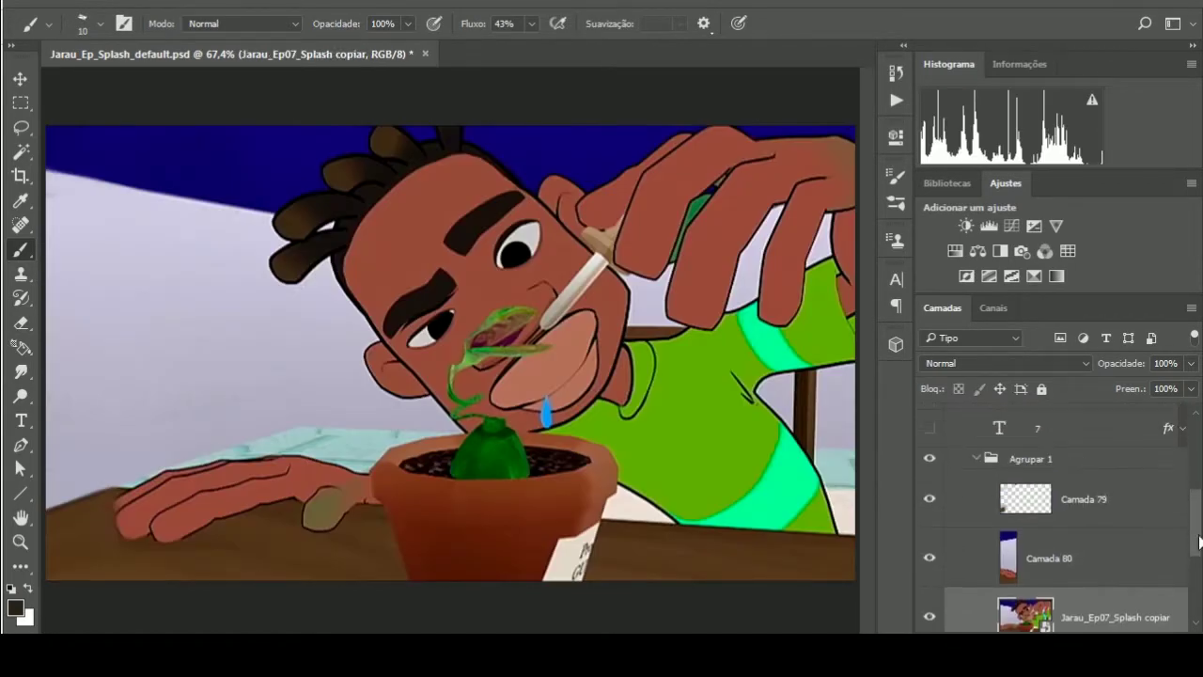
click(931, 459)
click(930, 459)
click(930, 458)
click(1071, 503)
key(ctrl+shift+alt+n)
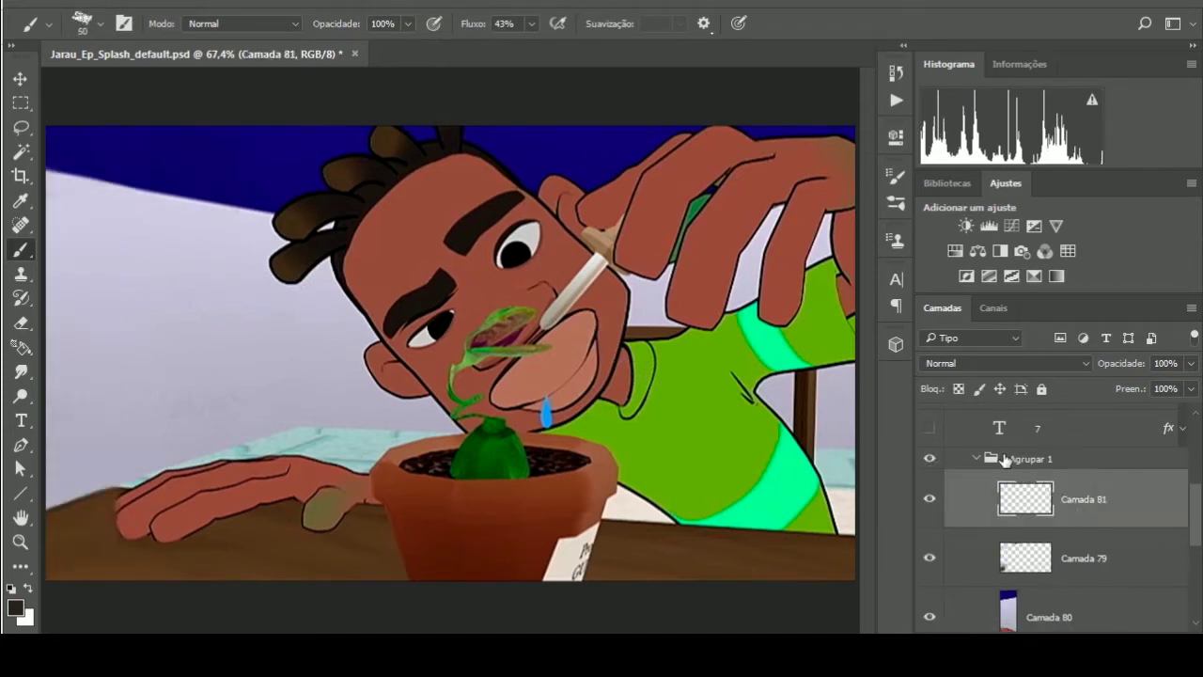
click(1045, 560)
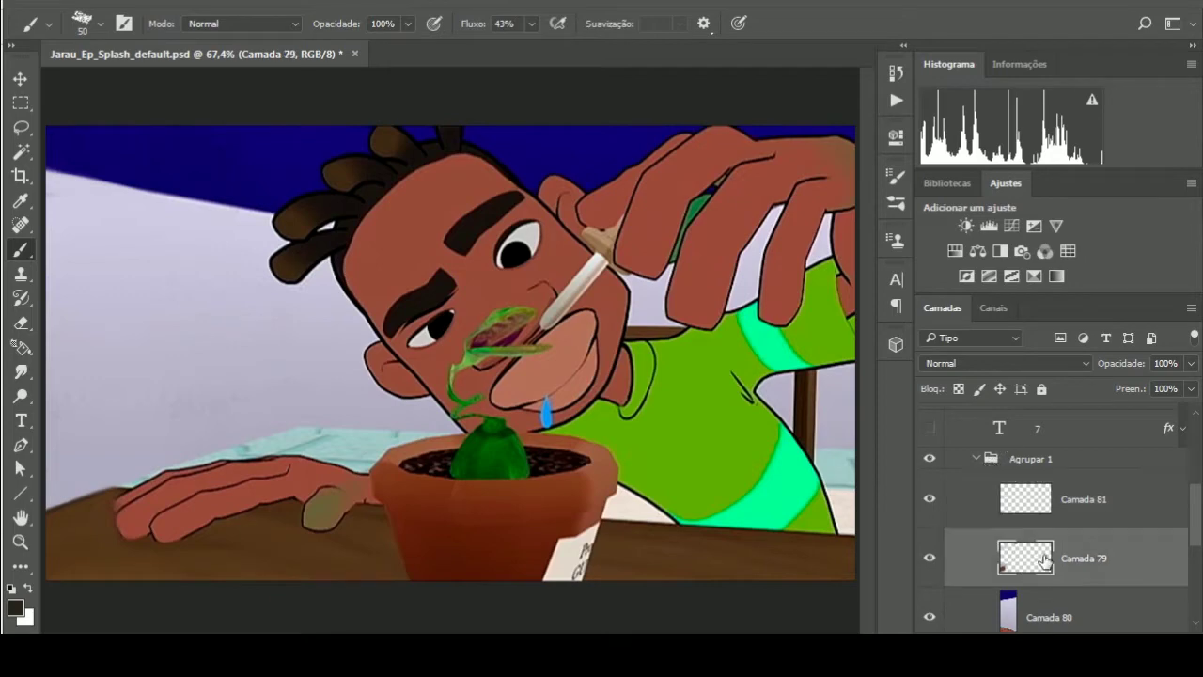
Lasso the dark sky above the head and hand and paint it lavender
click(21, 127)
drag(292, 114, 319, 193)
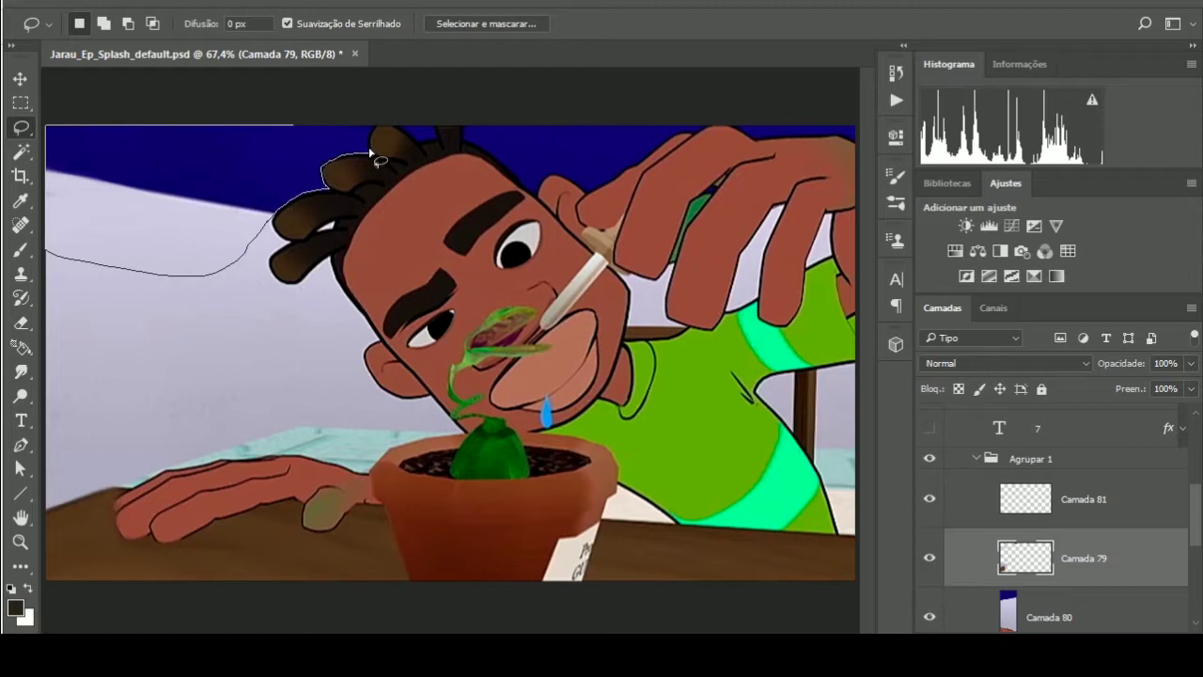
mouse_move(376, 158)
mouse_down()
mouse_move(372, 115)
mouse_move(533, 174)
mouse_up()
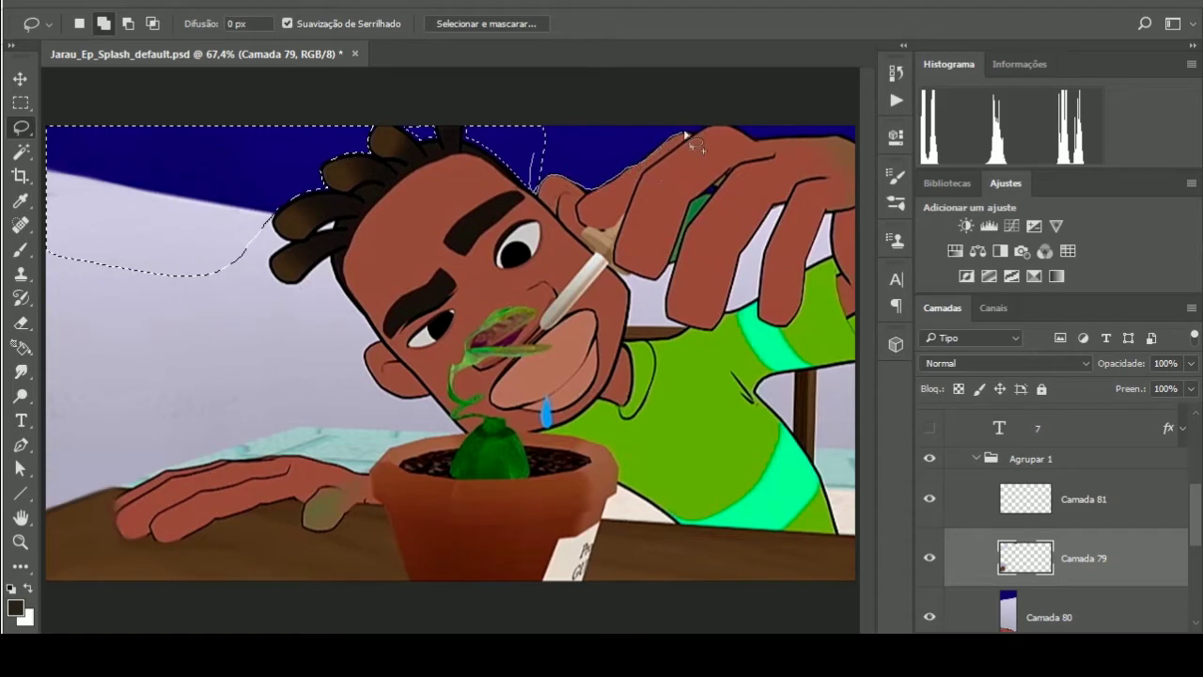
drag(695, 143, 766, 148)
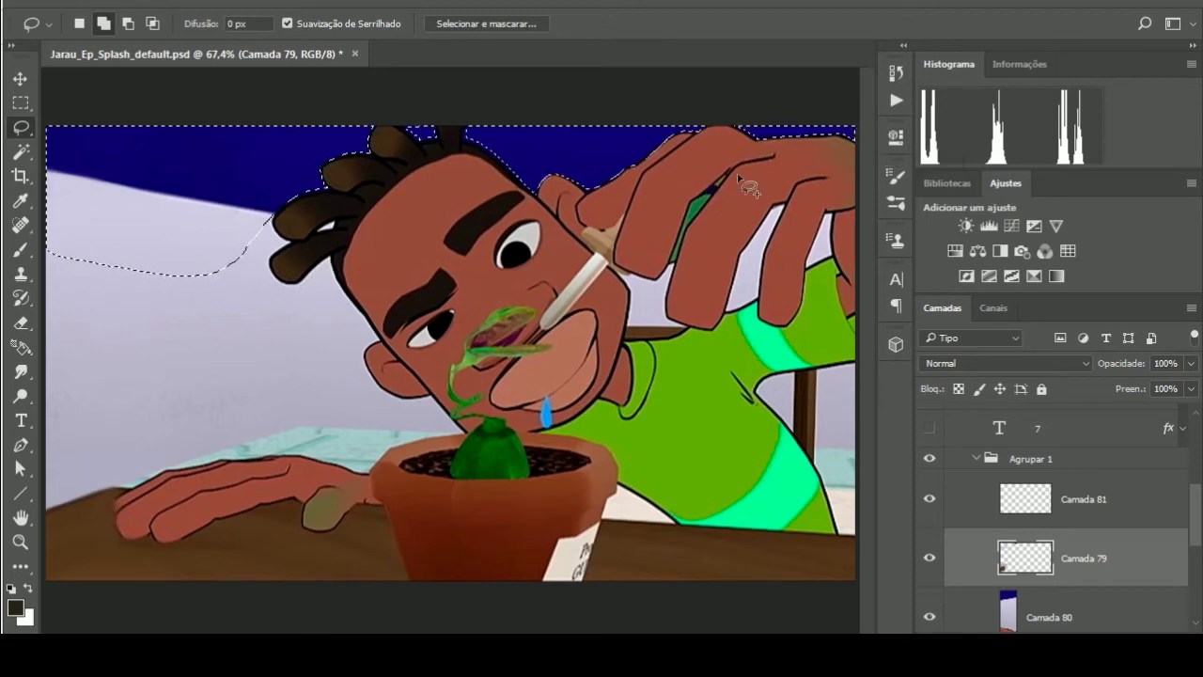
key(b)
alt+click(263, 335)
mouse_move(249, 132)
mouse_down()
mouse_move(80, 153)
mouse_move(217, 115)
mouse_move(268, 130)
mouse_move(592, 113)
mouse_move(597, 174)
mouse_up()
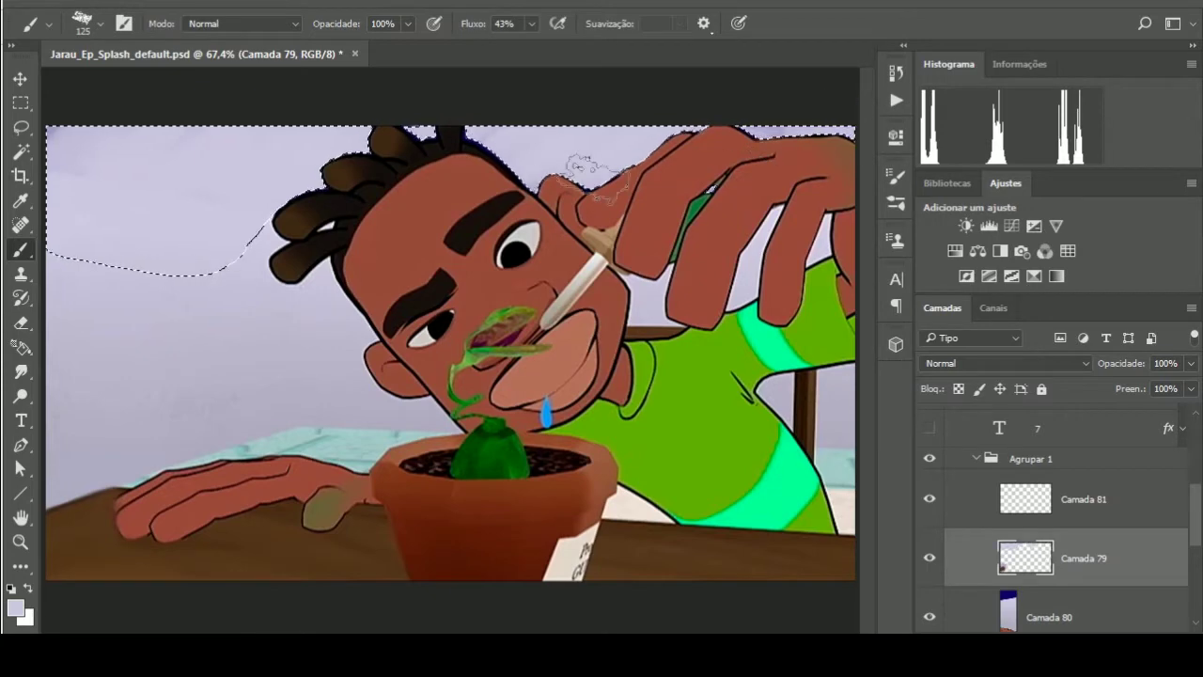
key(ctrl+d)
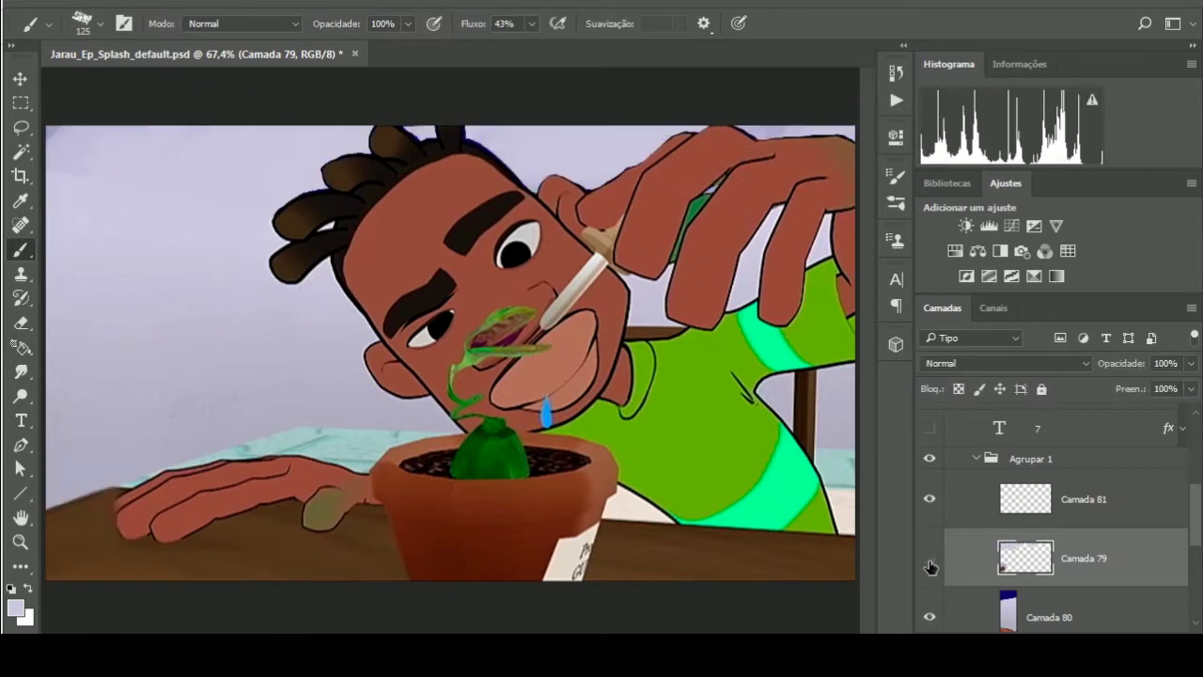
click(930, 562)
Lasso the cyan strips behind the left arm and shirt and paint them lavender
key(l)
mouse_move(329, 397)
mouse_down()
mouse_move(120, 487)
mouse_move(362, 478)
mouse_up()
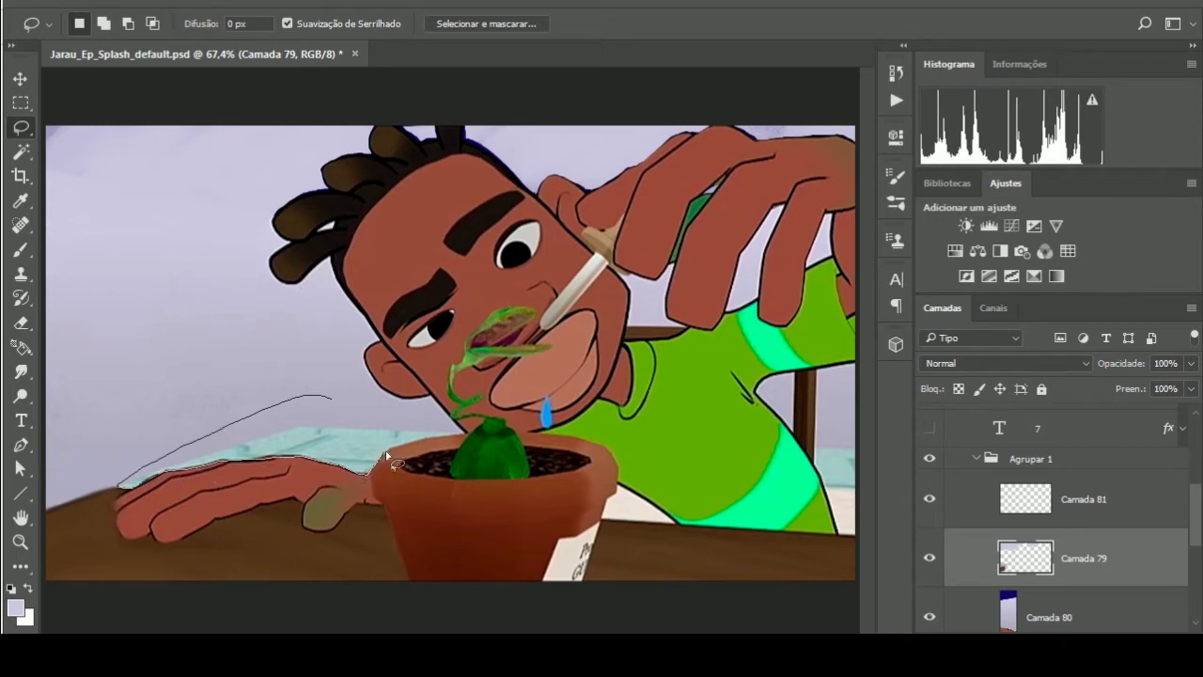
drag(362, 478, 464, 433)
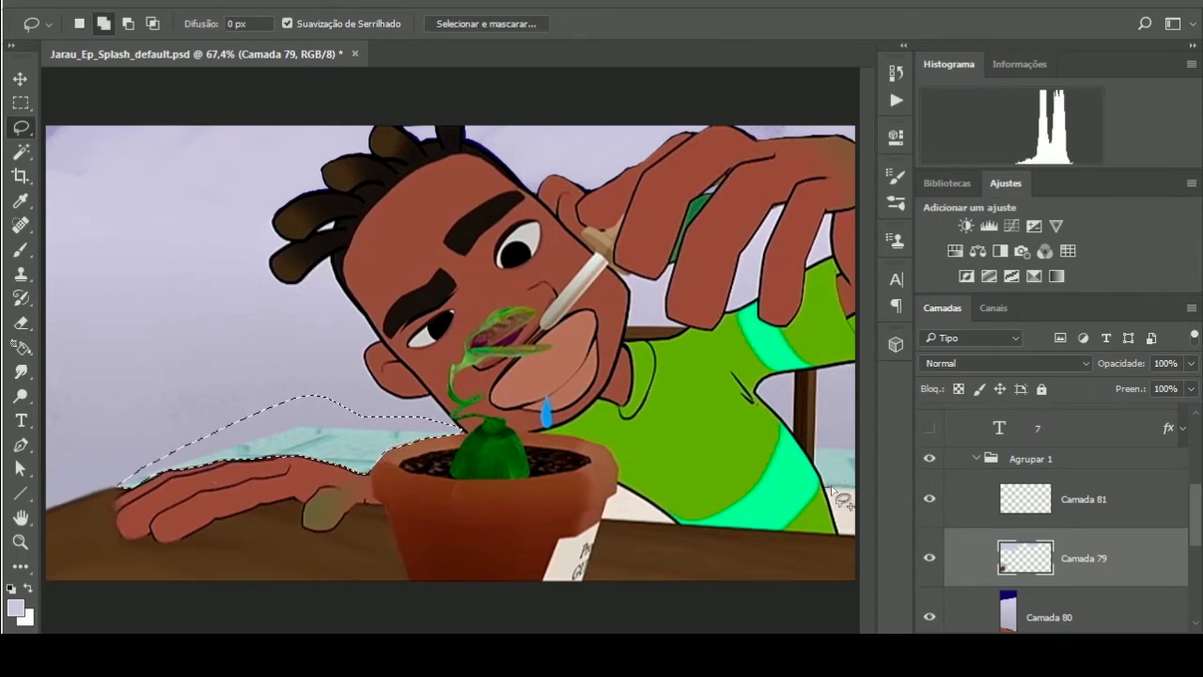
mouse_move(814, 445)
mouse_down()
mouse_move(814, 469)
mouse_move(860, 455)
mouse_move(841, 474)
mouse_up()
key(b)
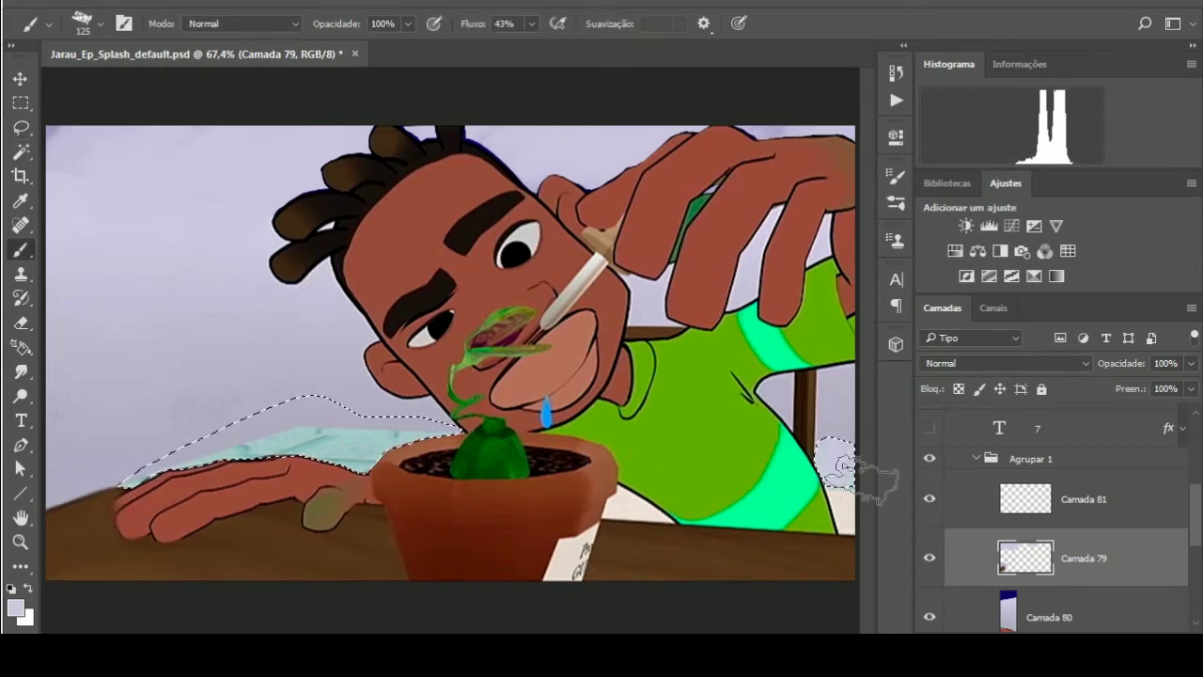
drag(408, 390, 141, 470)
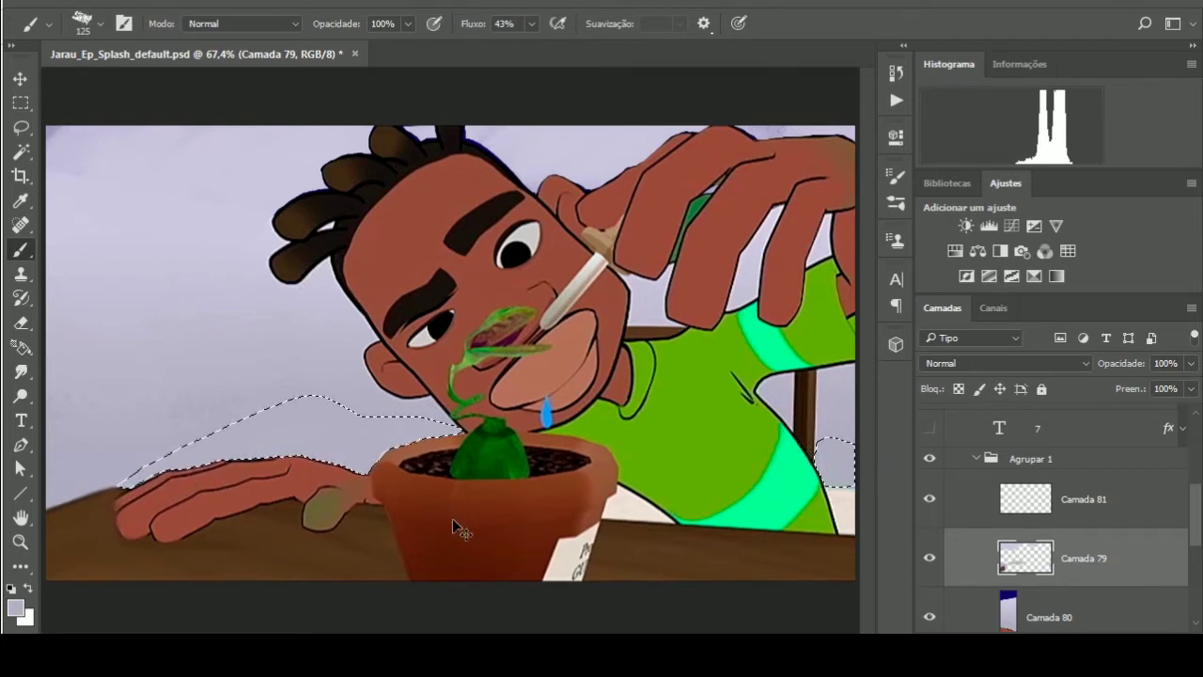
key(ctrl+d)
Toggle Camada 79 off and on to compare, then select Camada 81
click(930, 558)
click(930, 558)
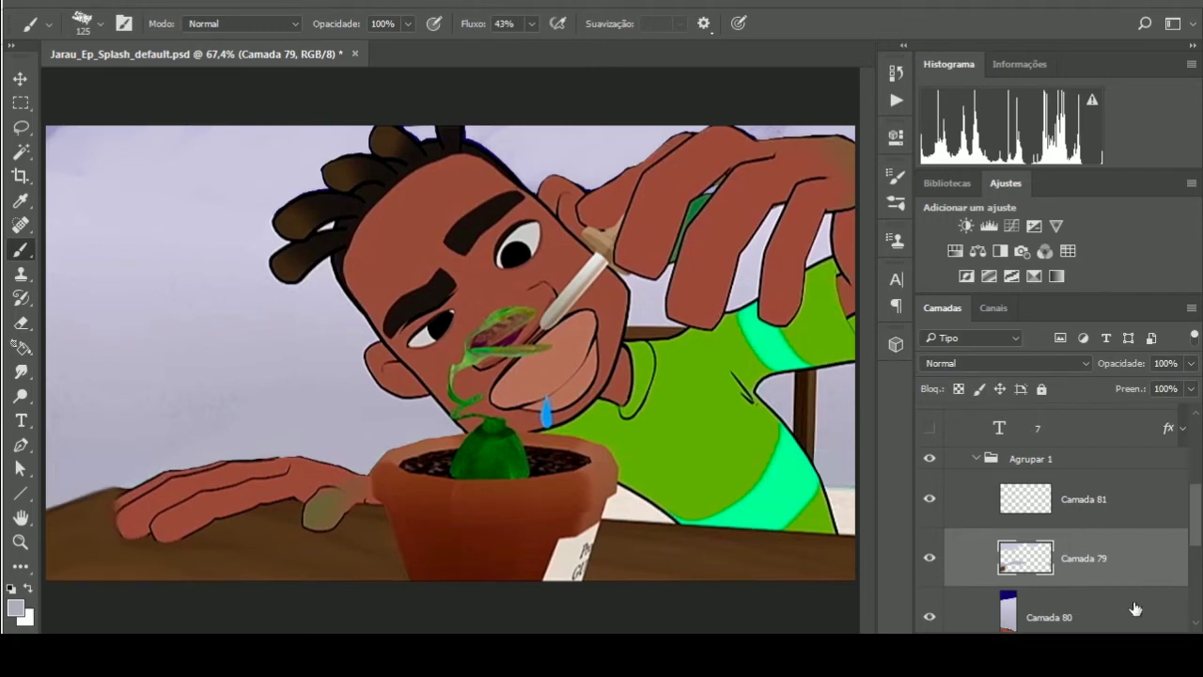
click(1071, 503)
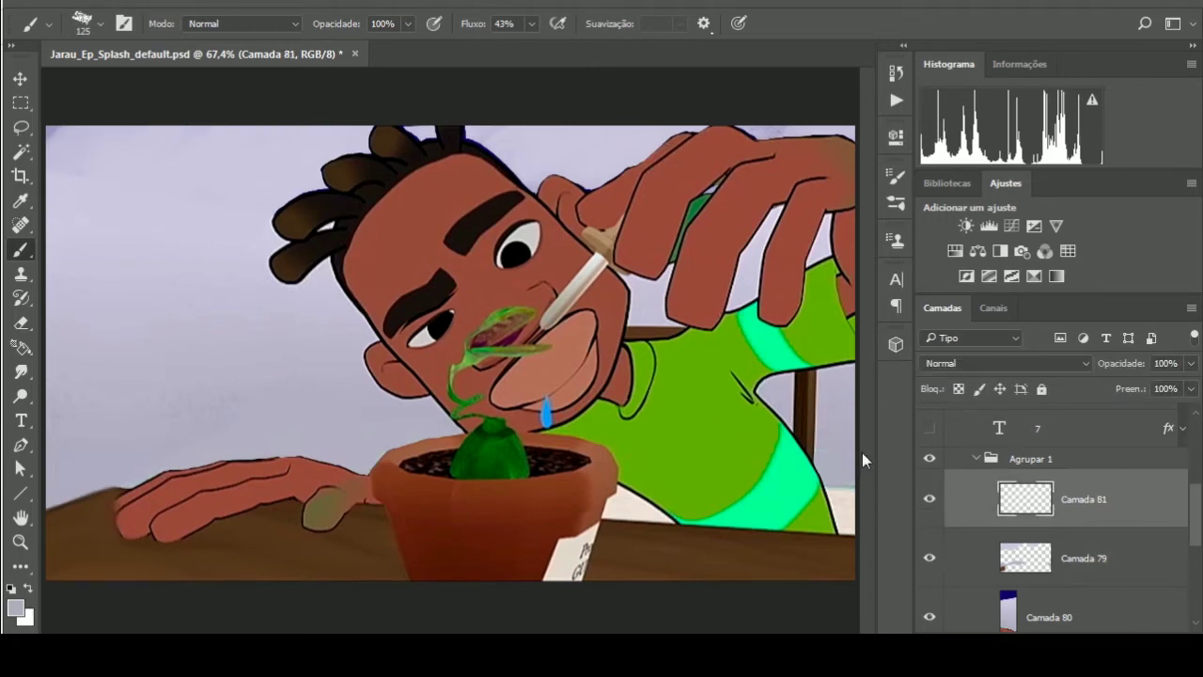
Shrink the brush and Magic Wand-select the face, arm, both hands and green patch
key(bracketleft)
key(bracketleft)
key(bracketleft)
key(w)
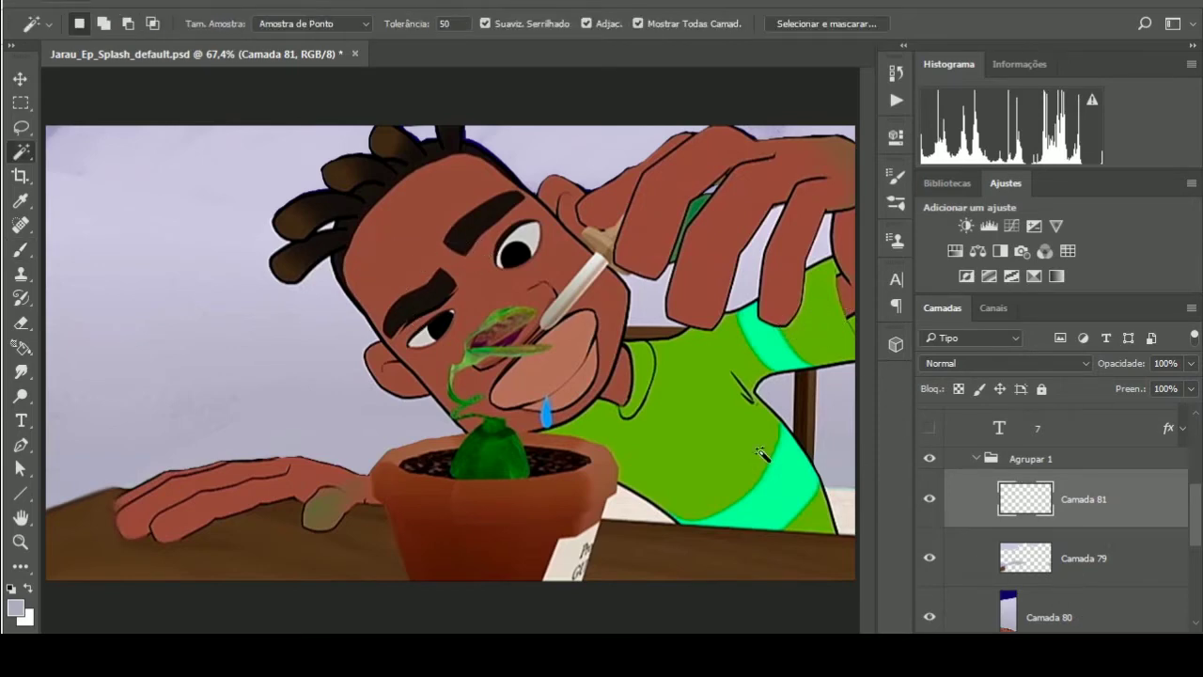
click(421, 222)
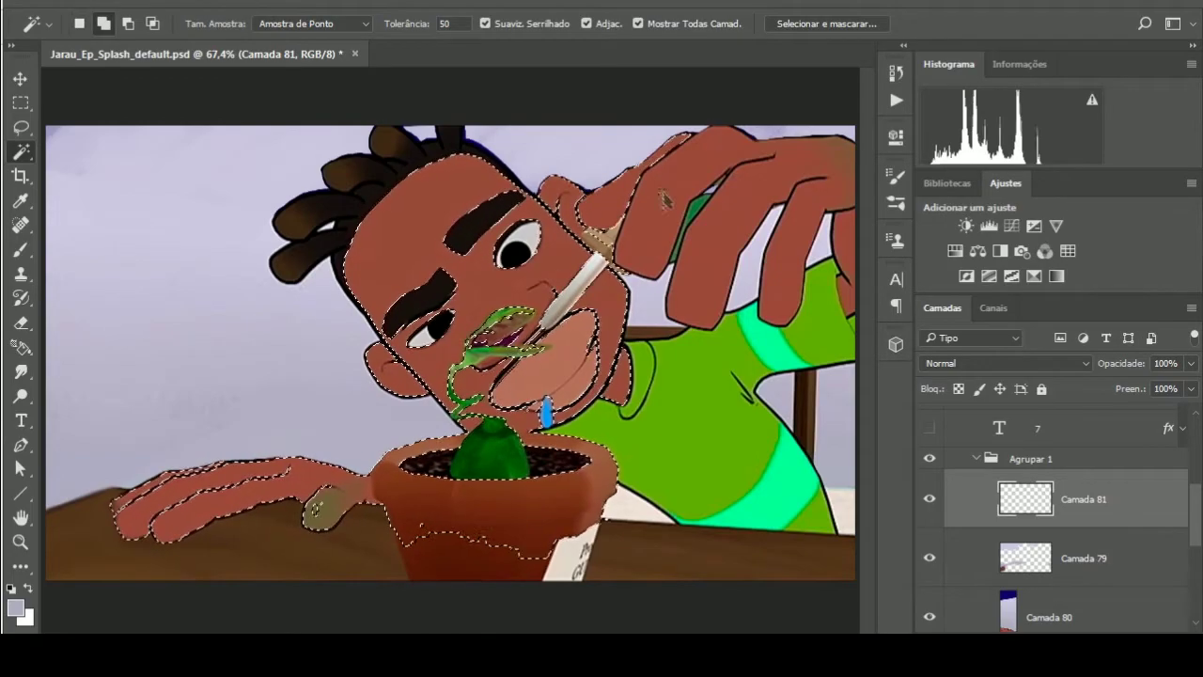
shift+click(846, 296)
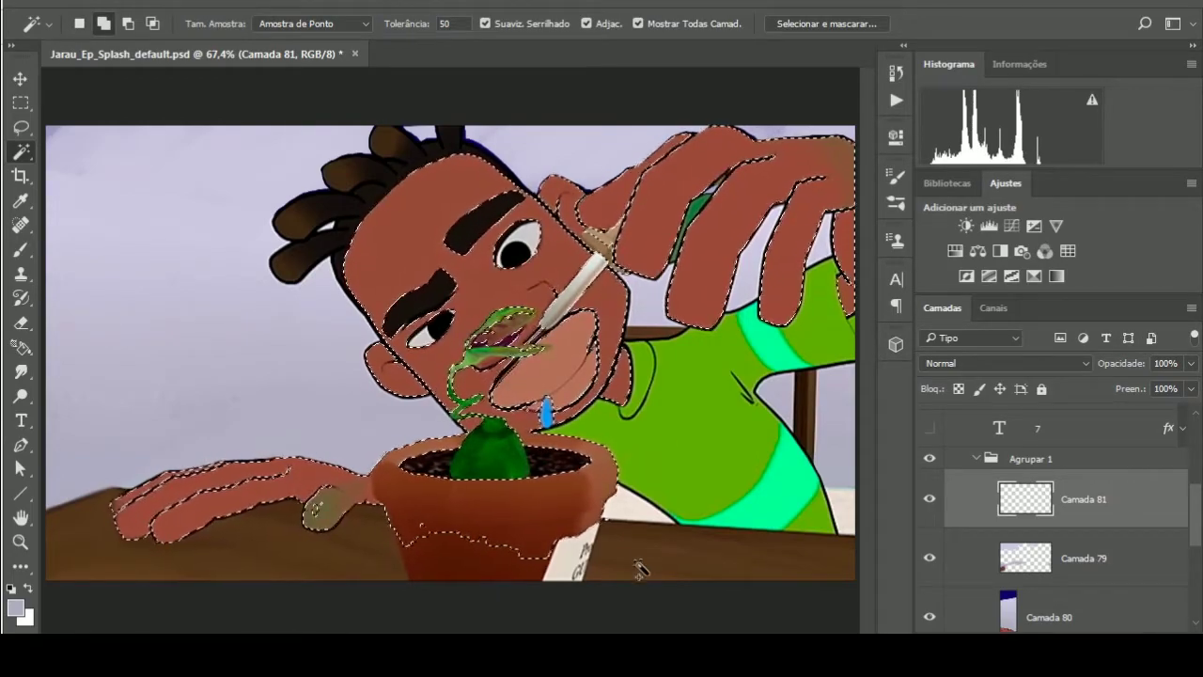
shift+click(695, 212)
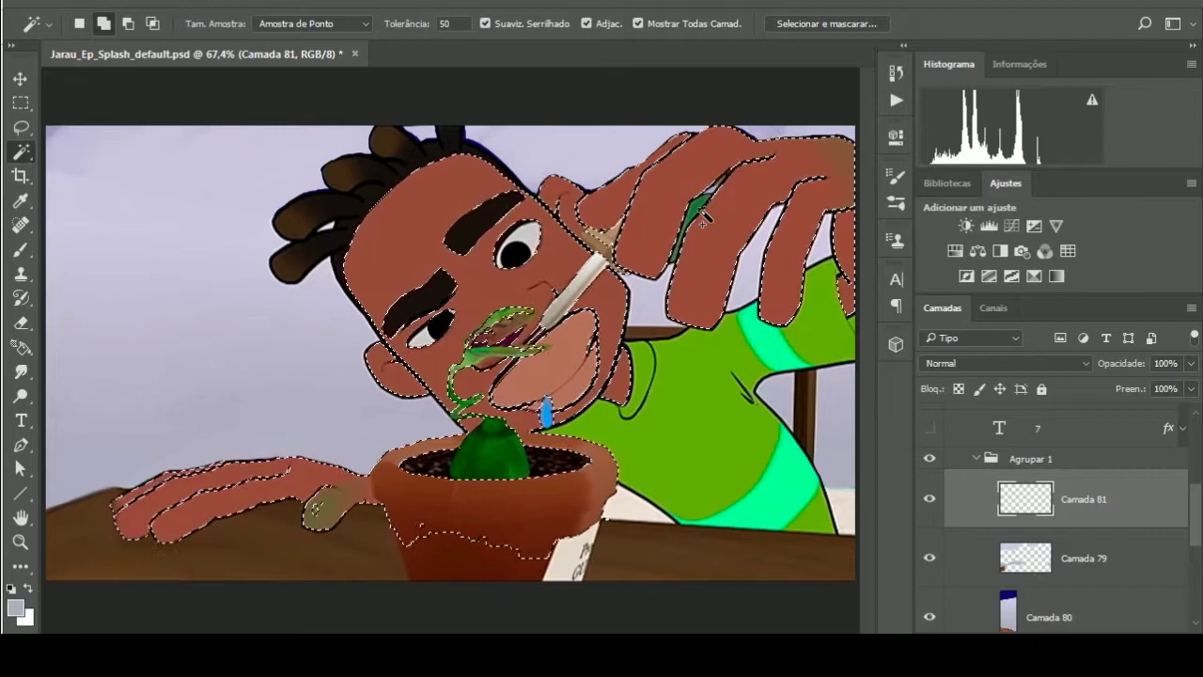
key(b)
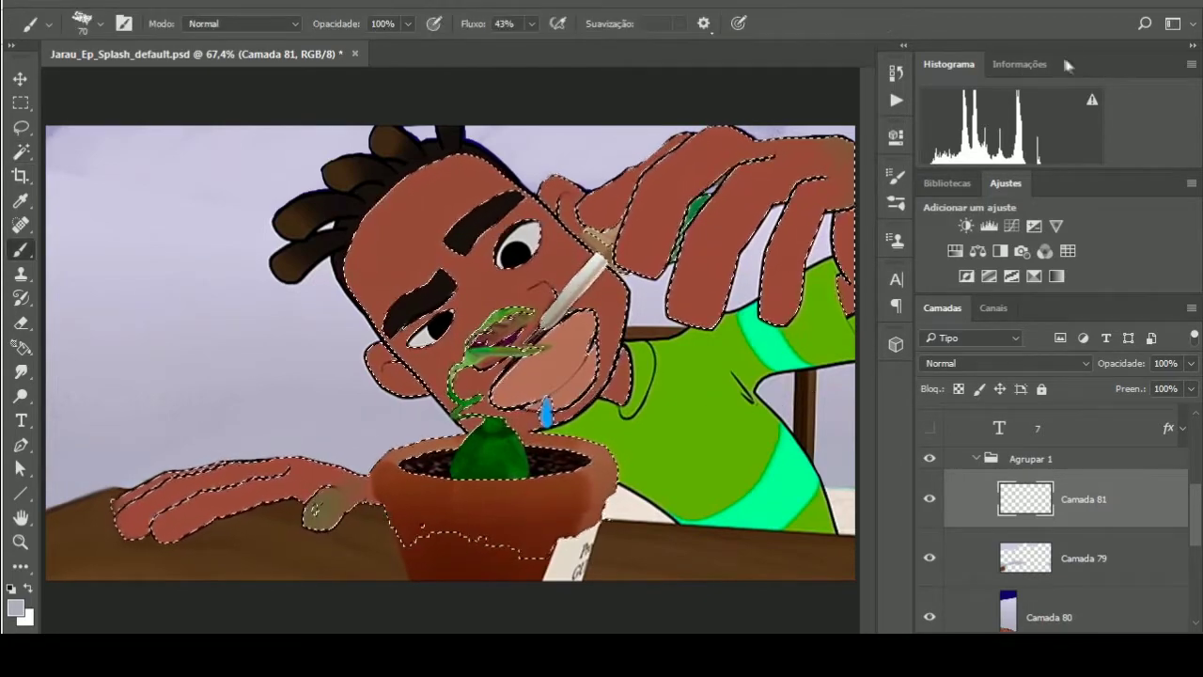
click(437, 0)
mouse_move(625, 157)
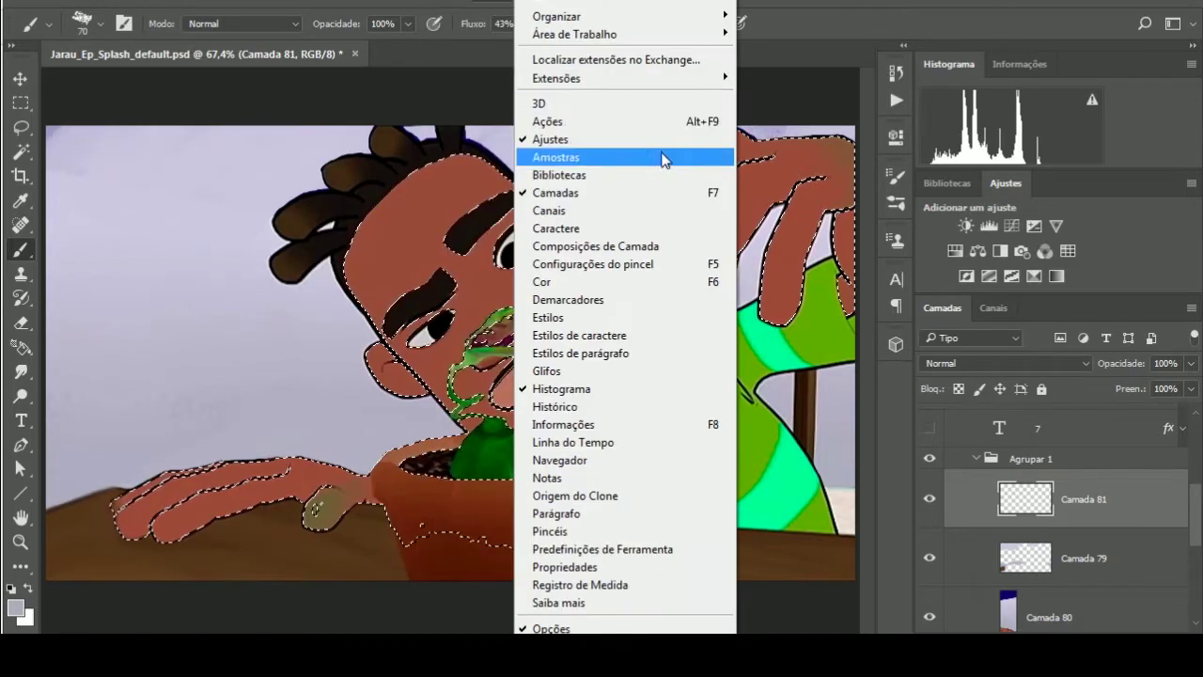
Dock the Color panel beside the histogram and pick a darker orange-brown
click(654, 282)
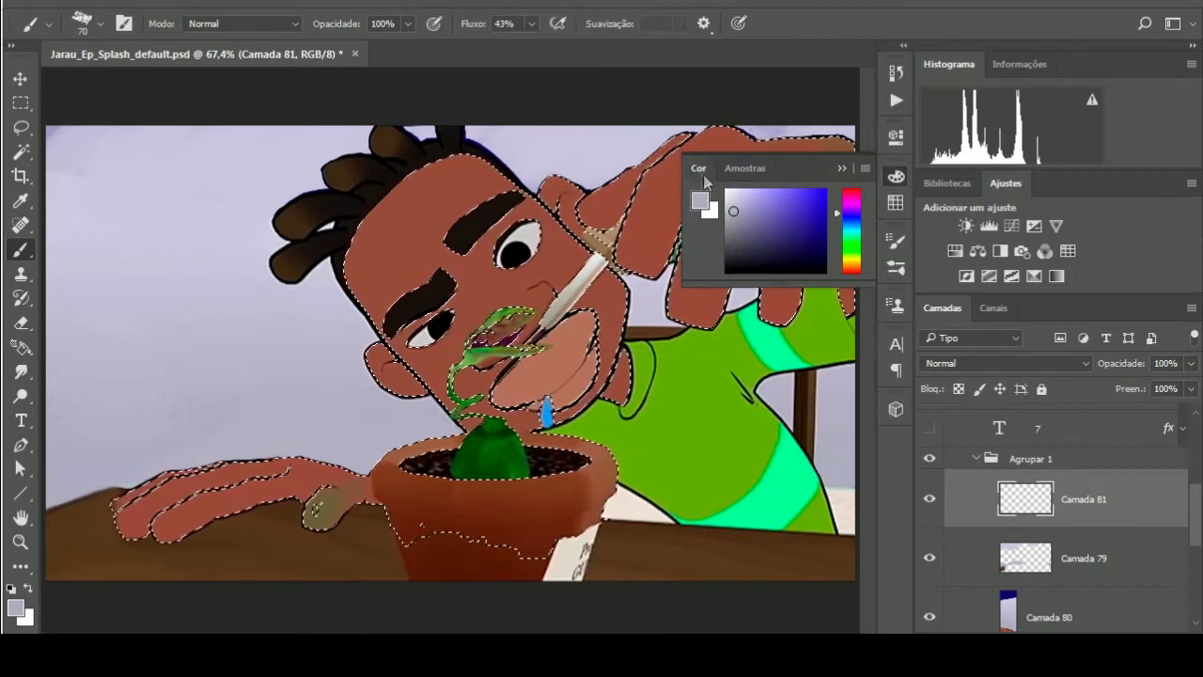
drag(705, 169, 1074, 65)
alt+click(462, 243)
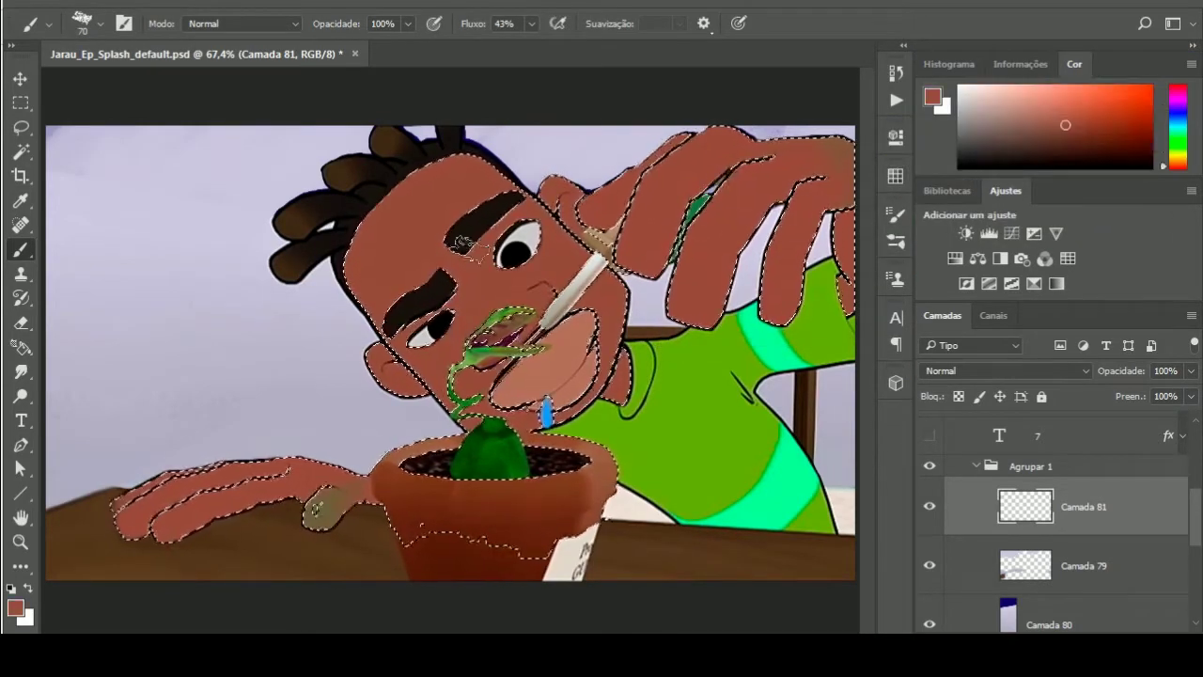
drag(1065, 125, 1074, 134)
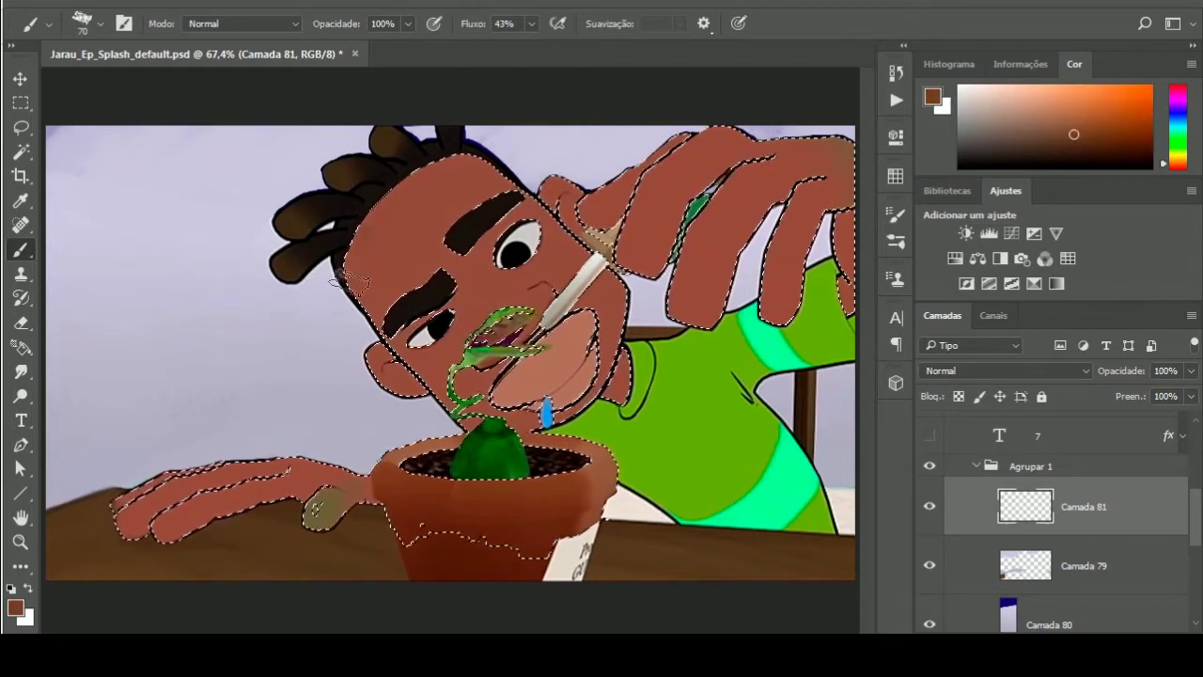
Shade the face's left edge and the hands with brown tones
drag(348, 280, 380, 301)
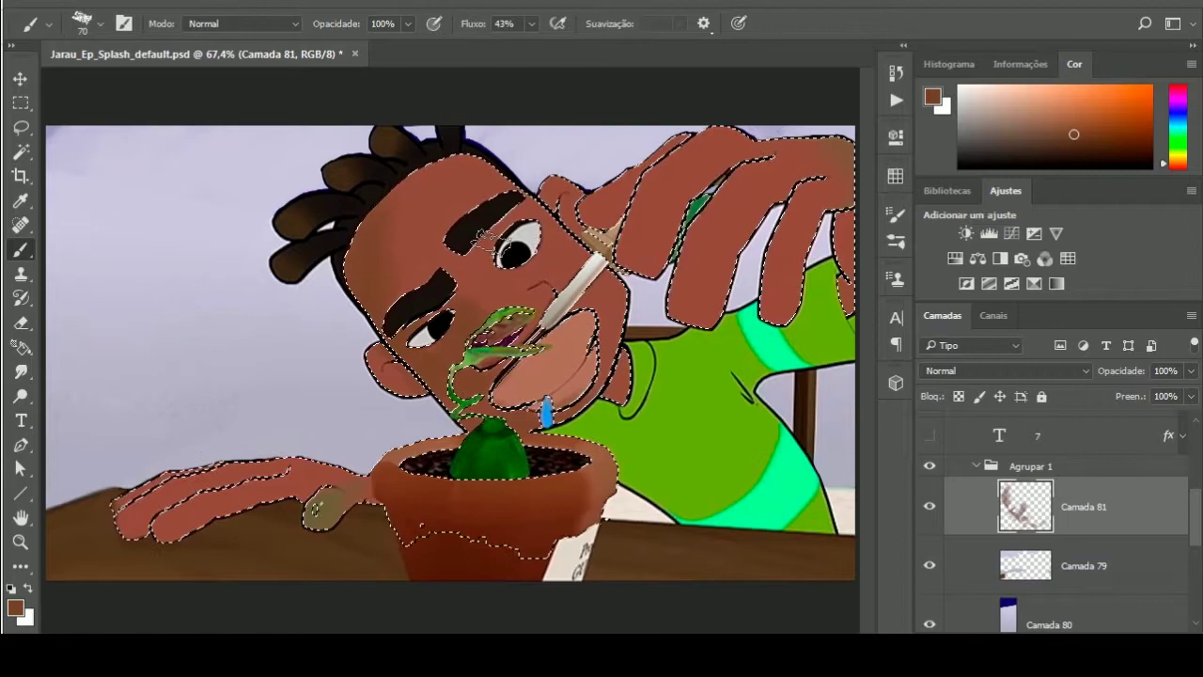
mouse_move(647, 213)
mouse_down()
mouse_move(648, 235)
mouse_move(700, 299)
mouse_up()
drag(710, 244, 714, 301)
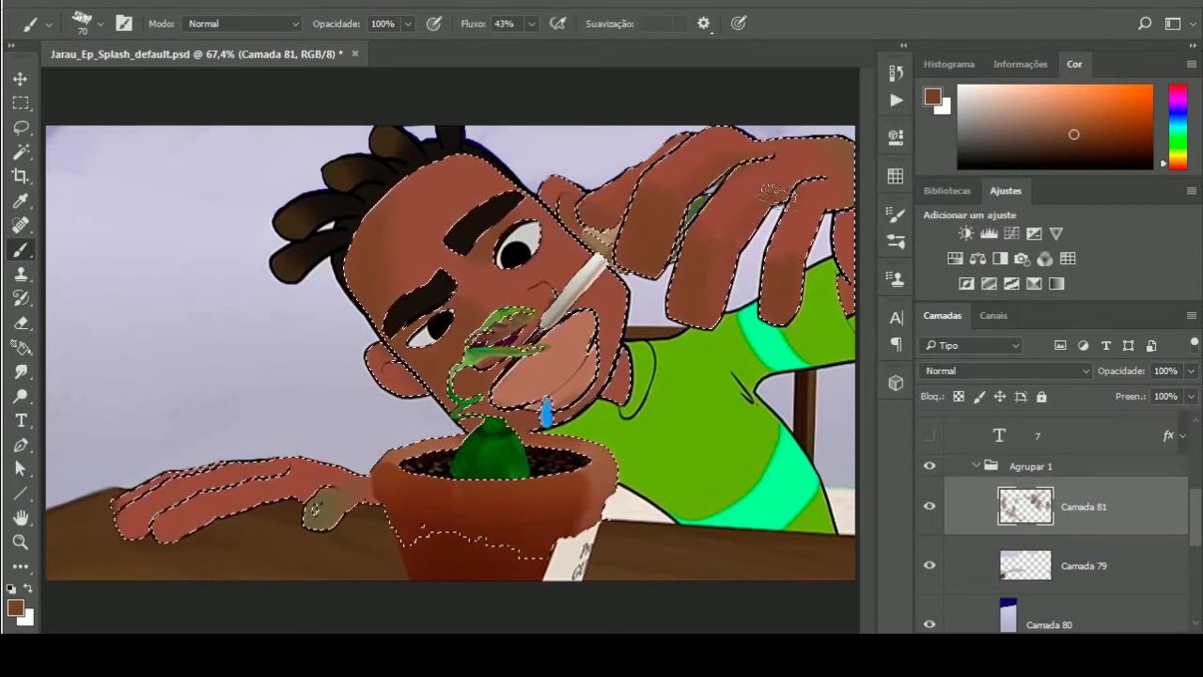
drag(771, 193, 839, 254)
drag(620, 383, 602, 376)
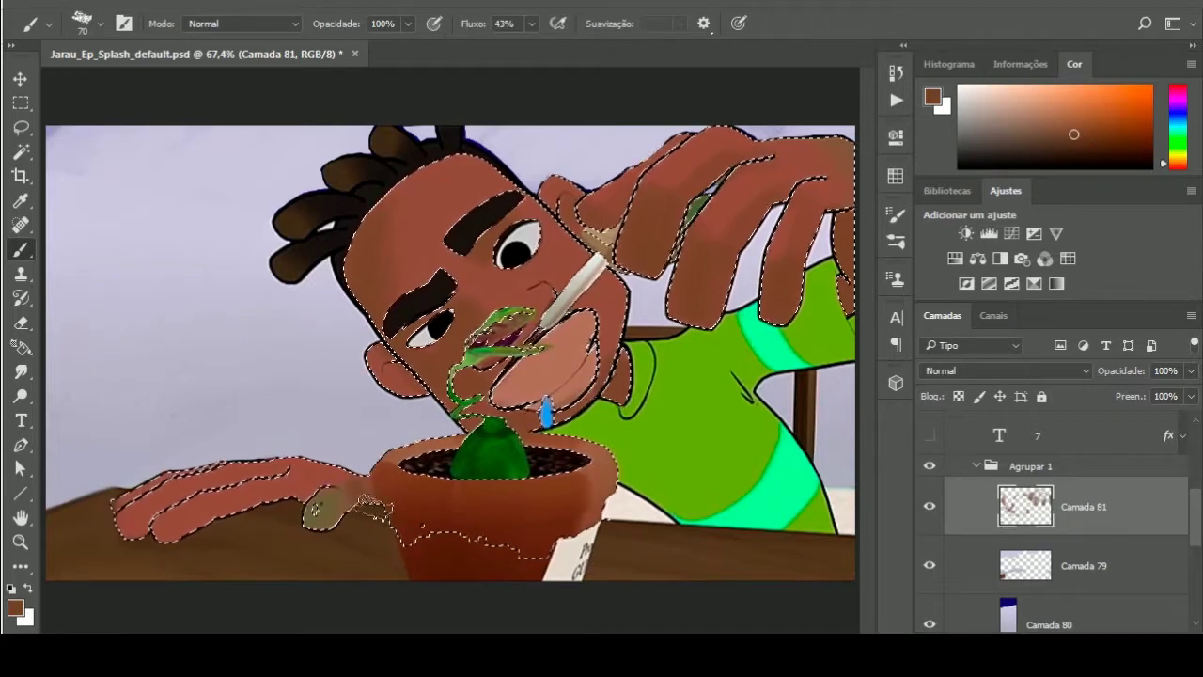
mouse_move(169, 508)
mouse_down()
mouse_move(188, 517)
mouse_move(165, 506)
mouse_up()
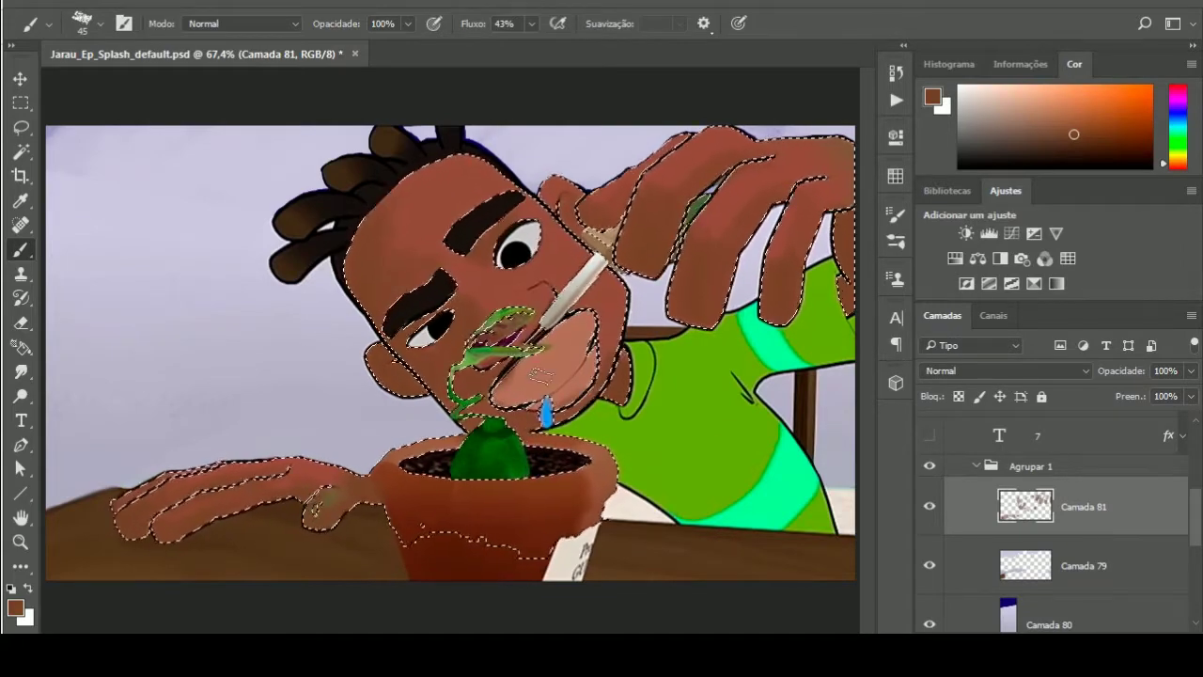
Mix a lighter orange-brown paint colour in the enlarged Color panel
click(1063, 131)
click(1178, 160)
drag(1095, 177, 1089, 268)
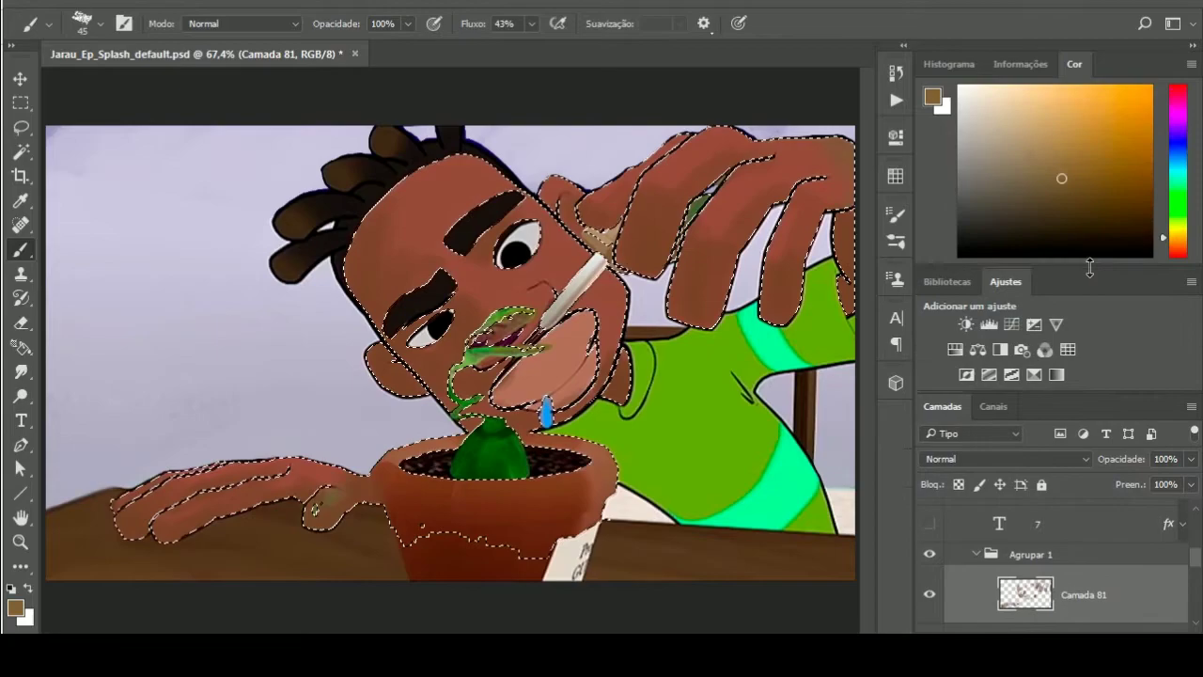
scroll(1081, 564, down, 2)
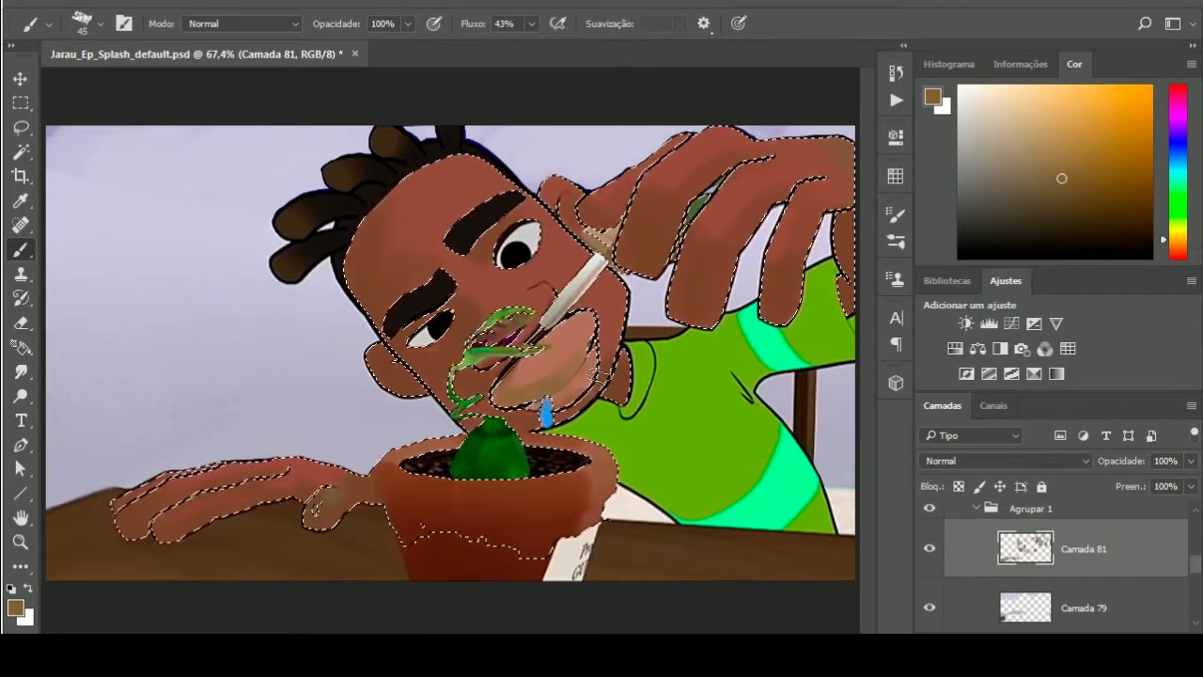
click(1177, 252)
click(1064, 166)
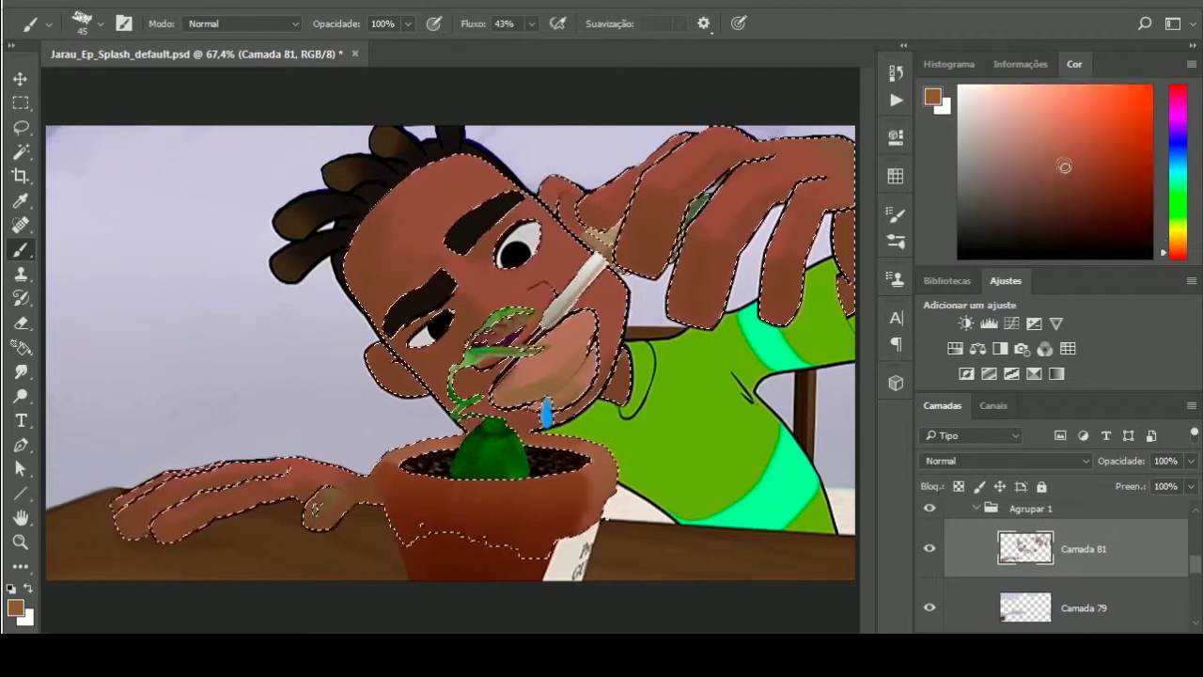
click(1178, 248)
click(1065, 117)
click(1178, 242)
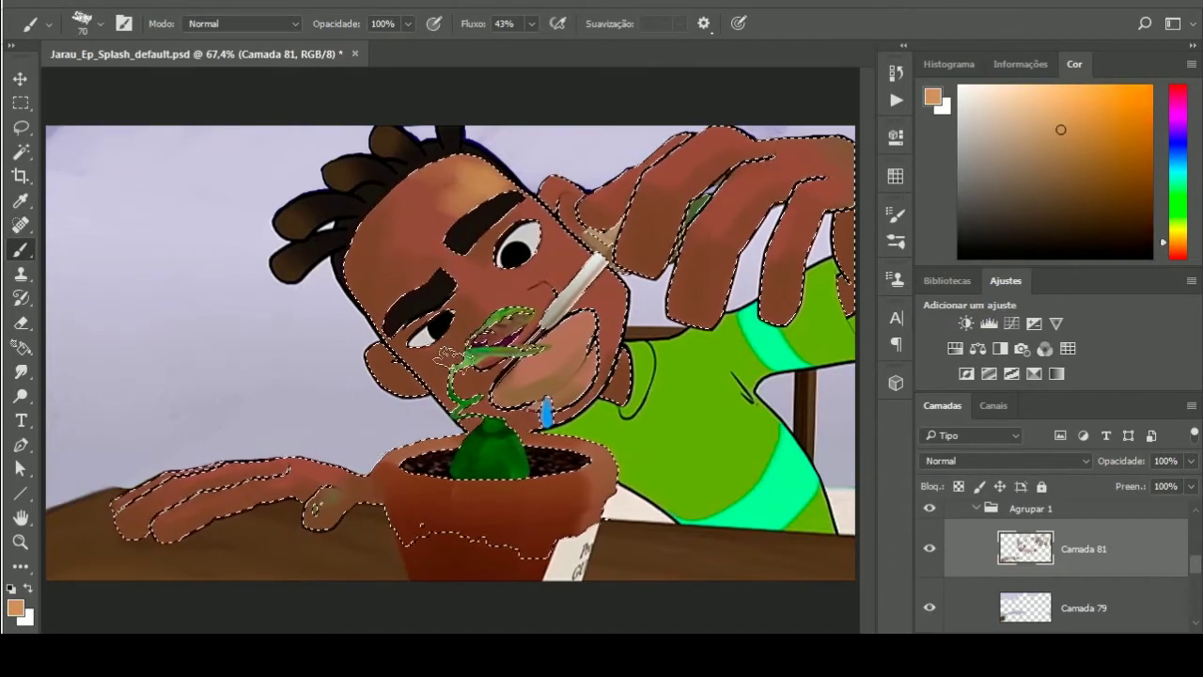
Paint light tones near the nose and upper hand, and brighten the pot rim light orange
drag(536, 291, 555, 237)
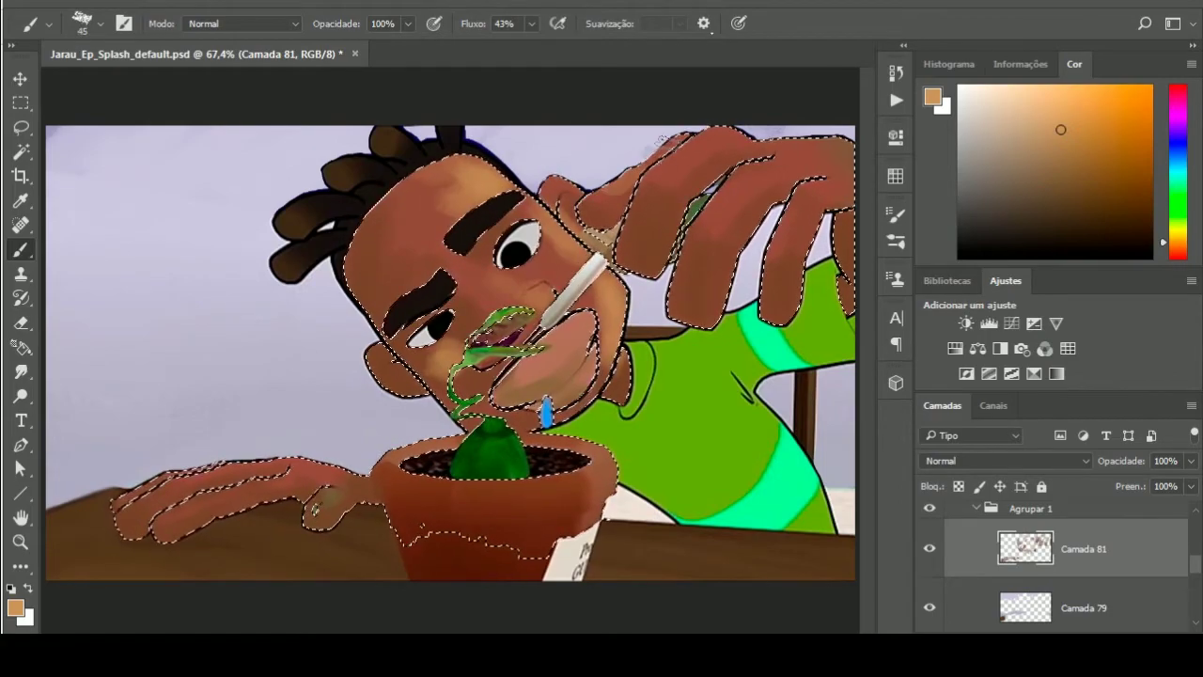
drag(662, 140, 787, 155)
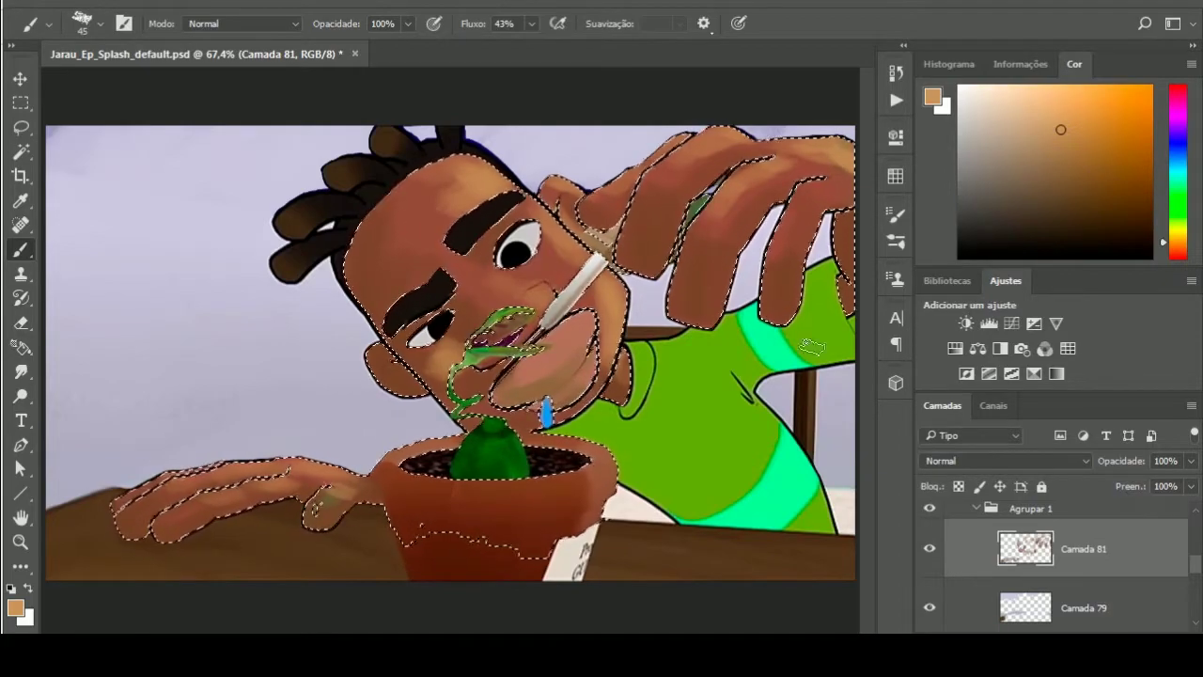
click(1042, 121)
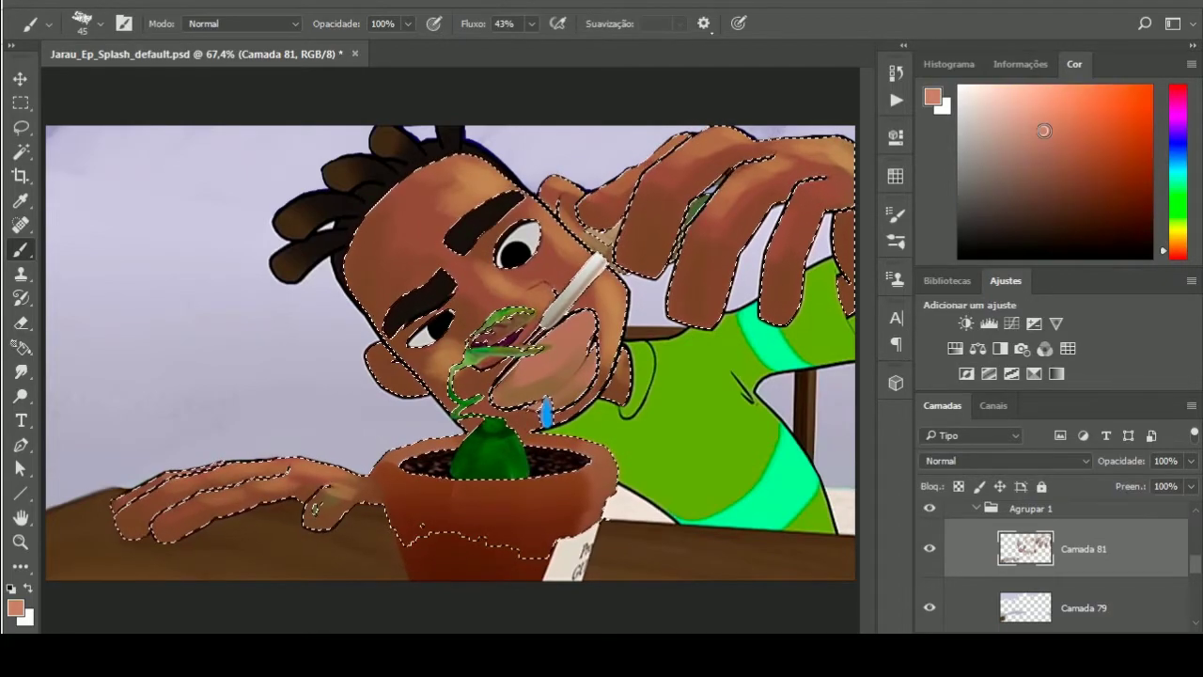
drag(1042, 120, 1050, 147)
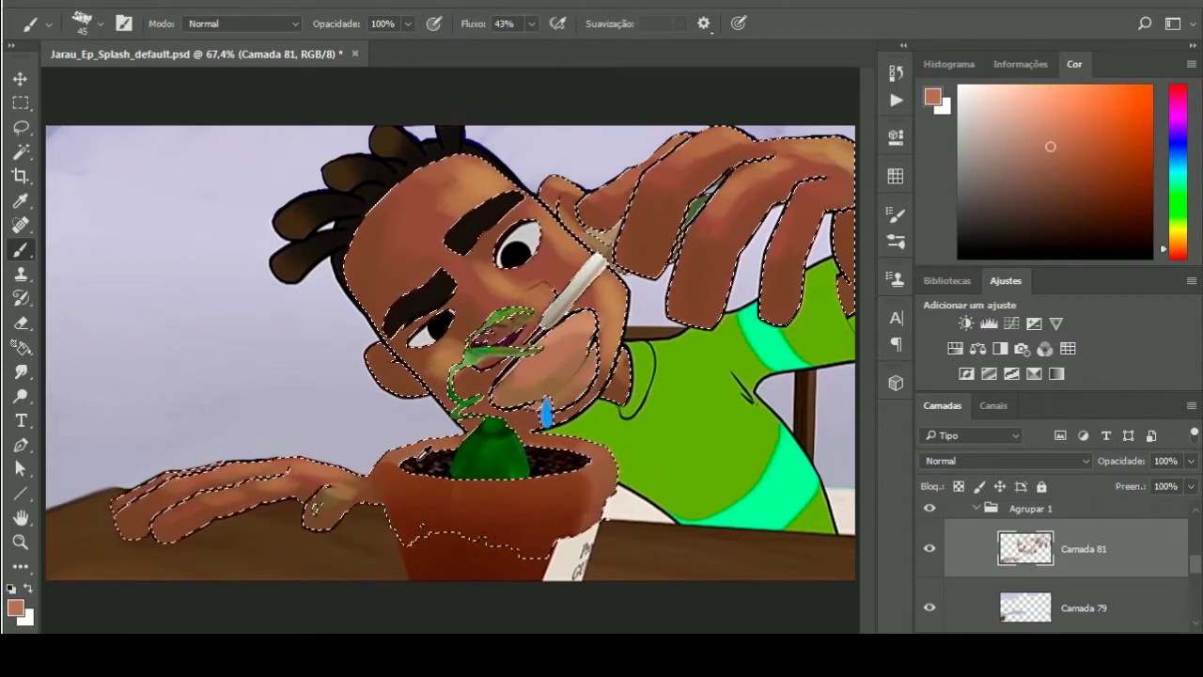
drag(1050, 147, 1062, 116)
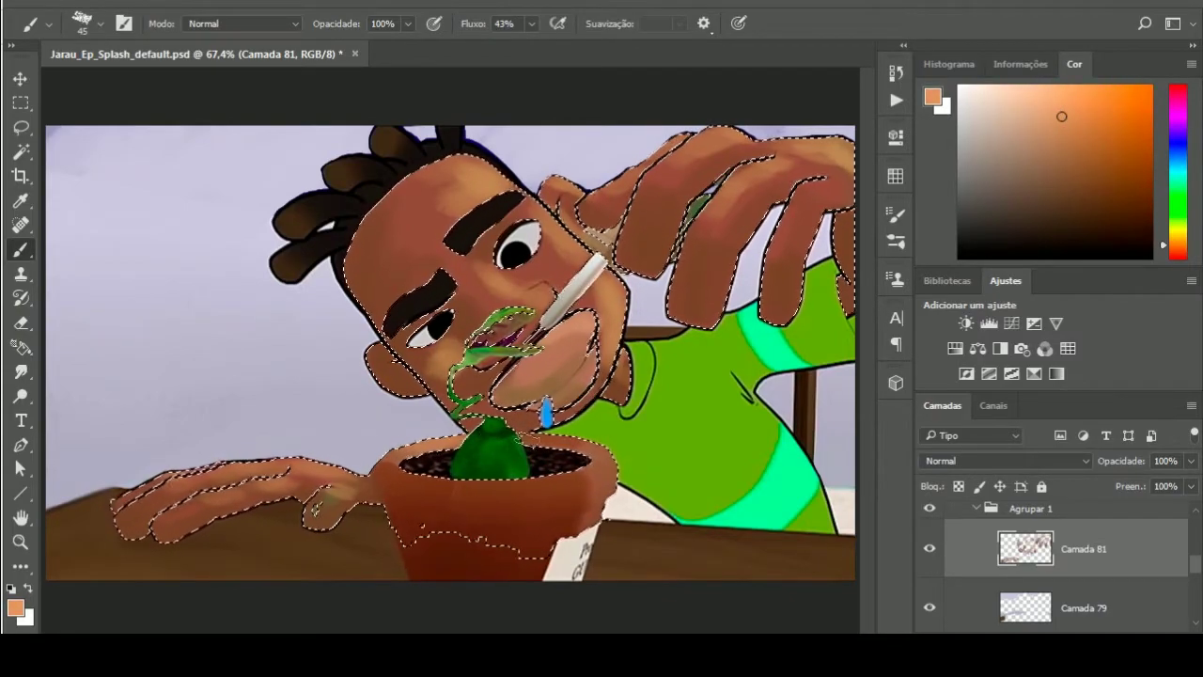
drag(404, 486, 587, 489)
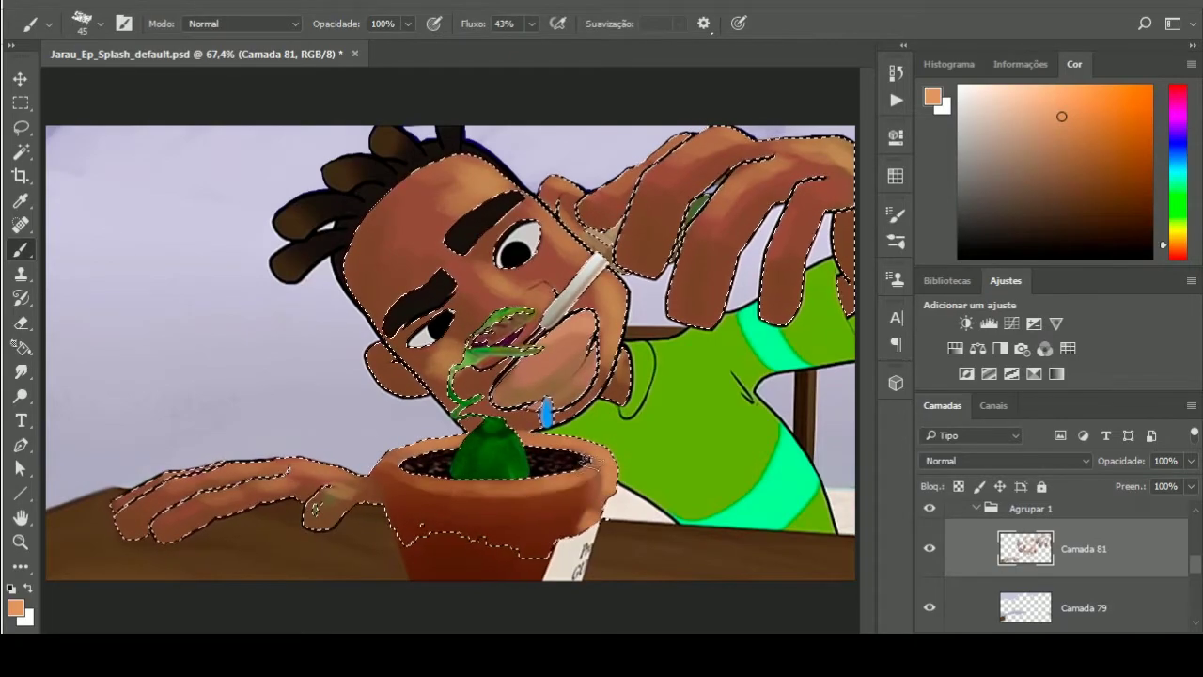
alt+click(534, 534)
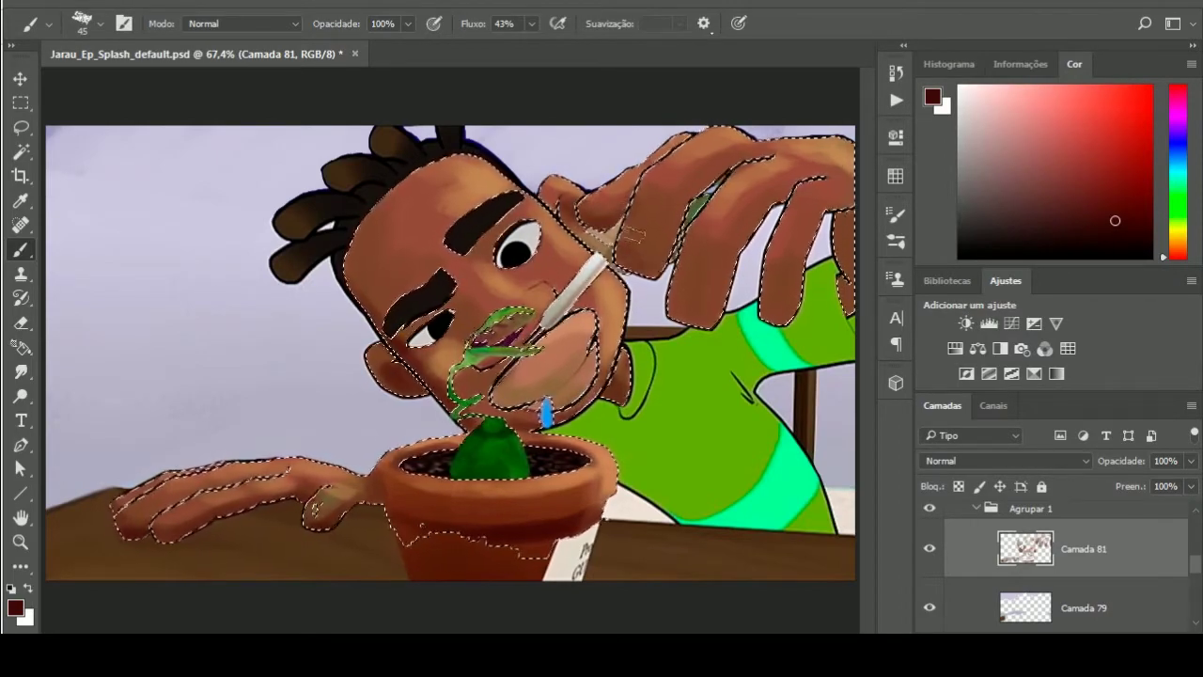
mouse_move(636, 233)
mouse_down()
mouse_move(648, 253)
mouse_move(709, 179)
mouse_up()
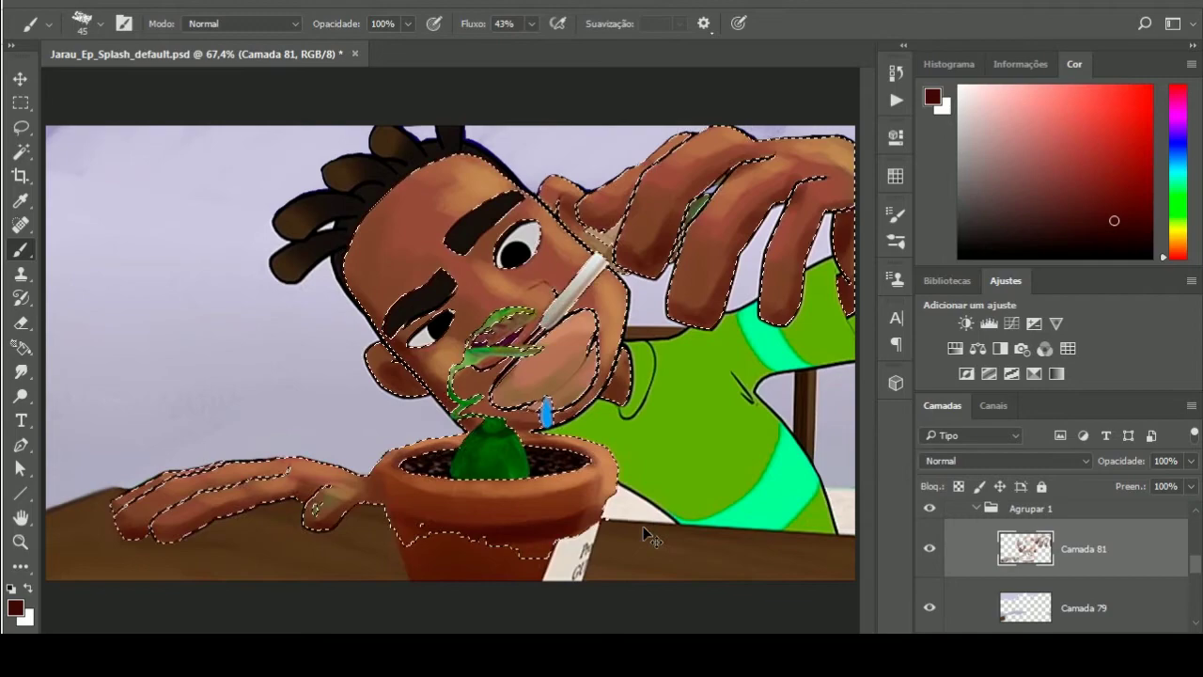
Darken the table and left hand with dark brown outside the figure, then deselect
key(ctrl+shift+i)
alt+click(394, 555)
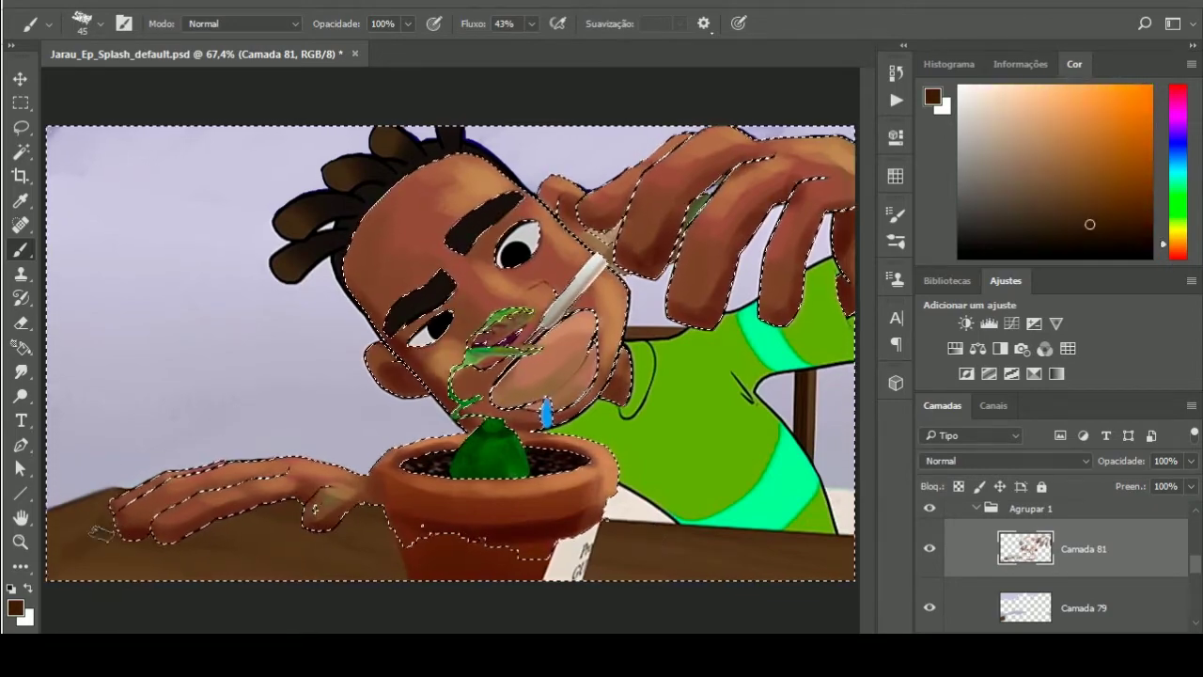
drag(247, 522, 301, 542)
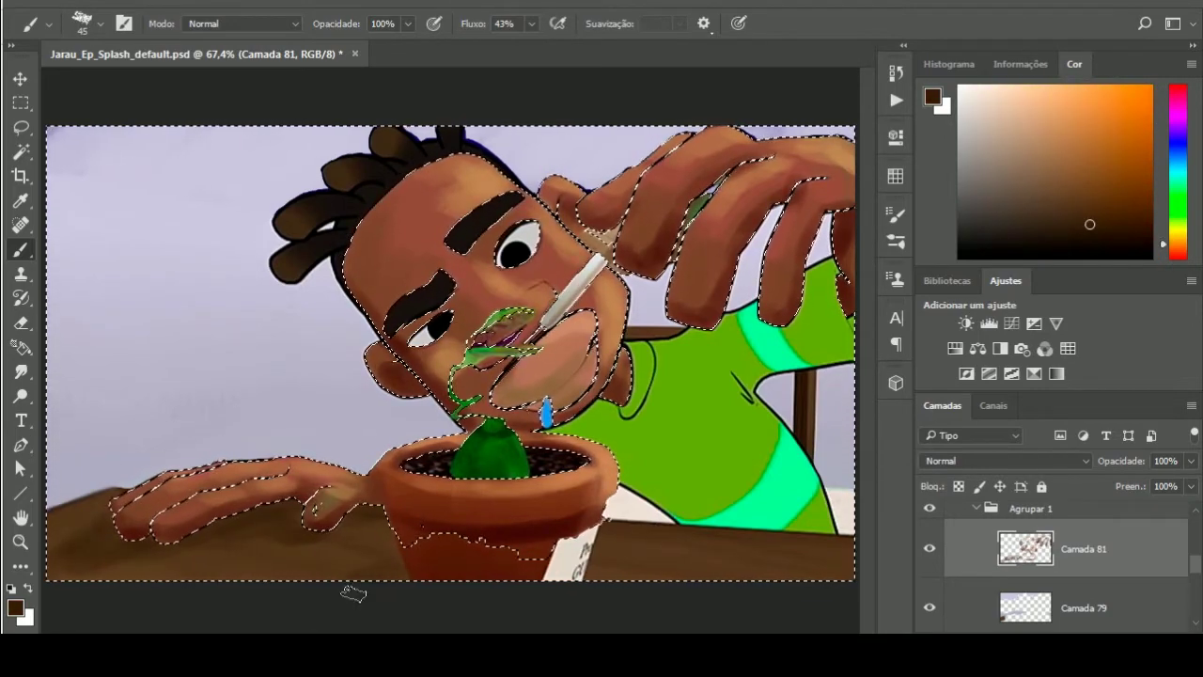
drag(798, 567, 612, 576)
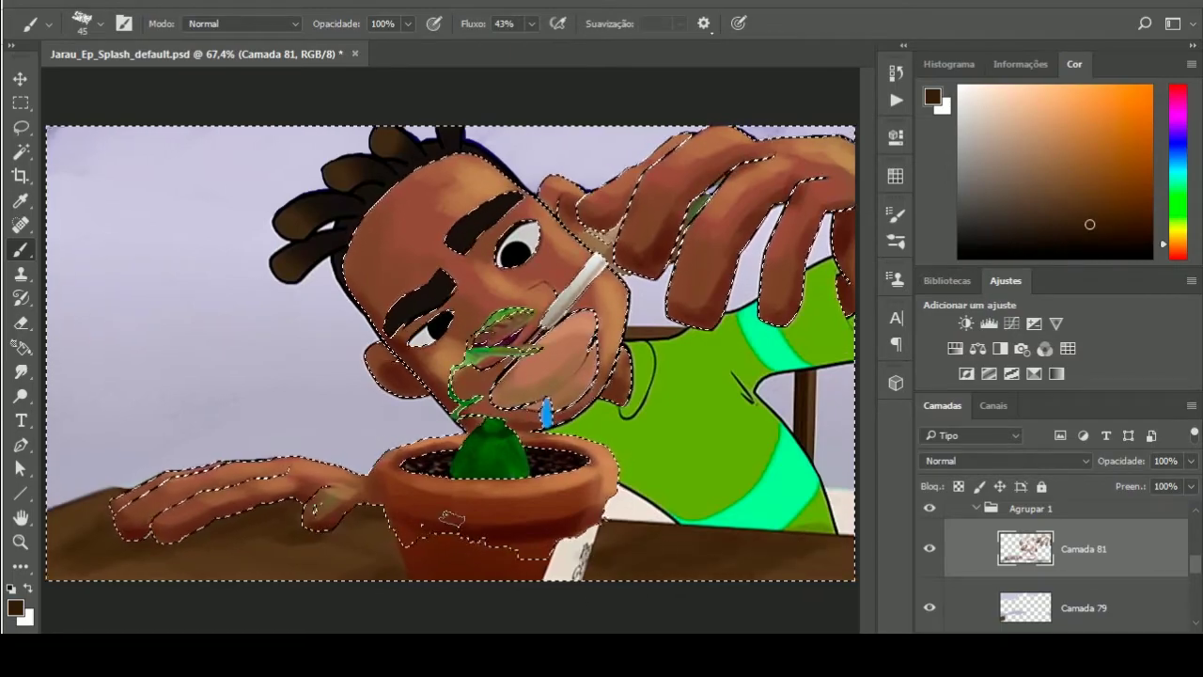
alt+click(188, 526)
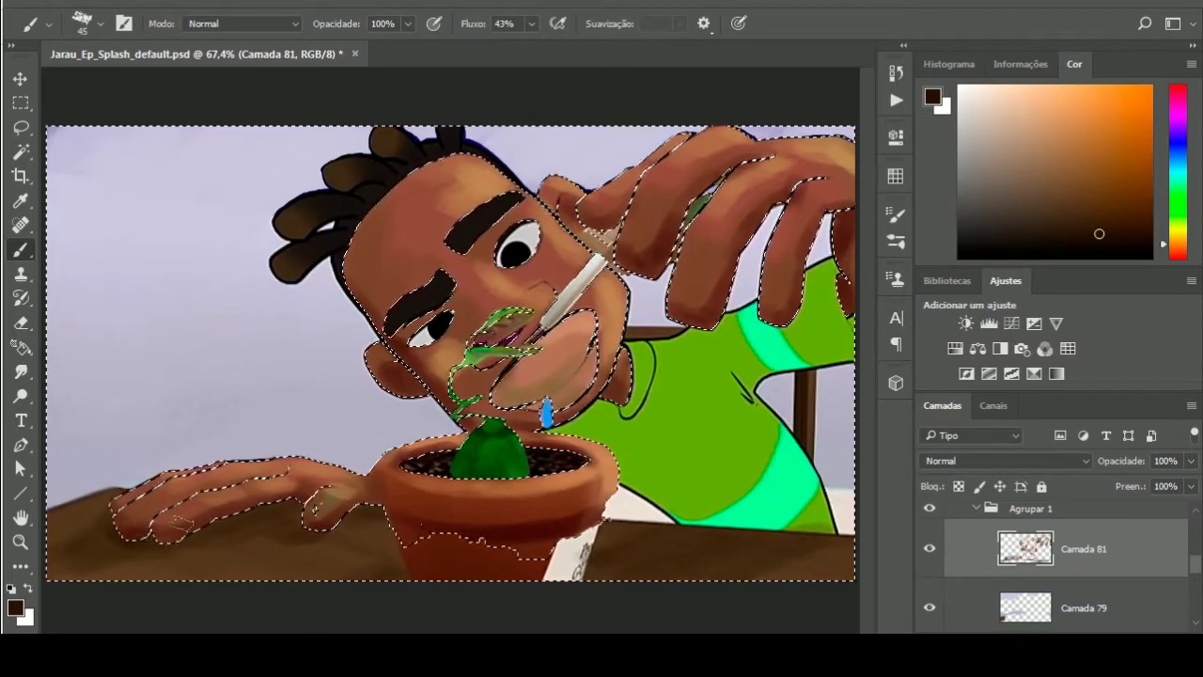
drag(178, 521, 365, 502)
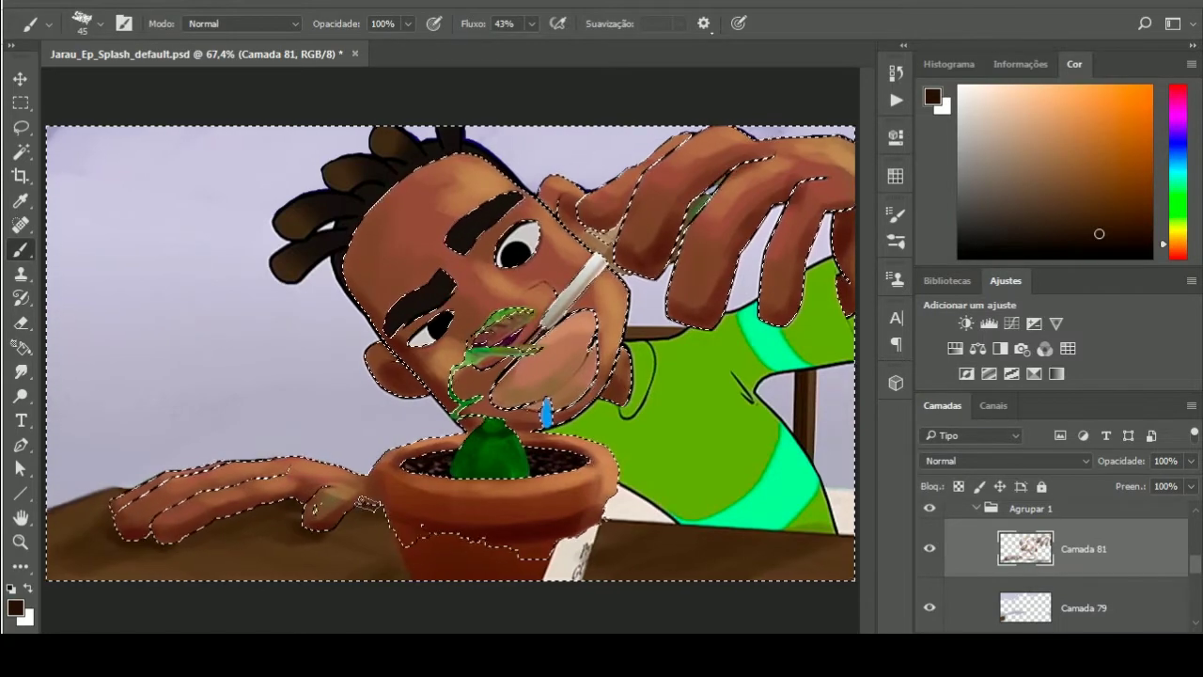
key(ctrl+d)
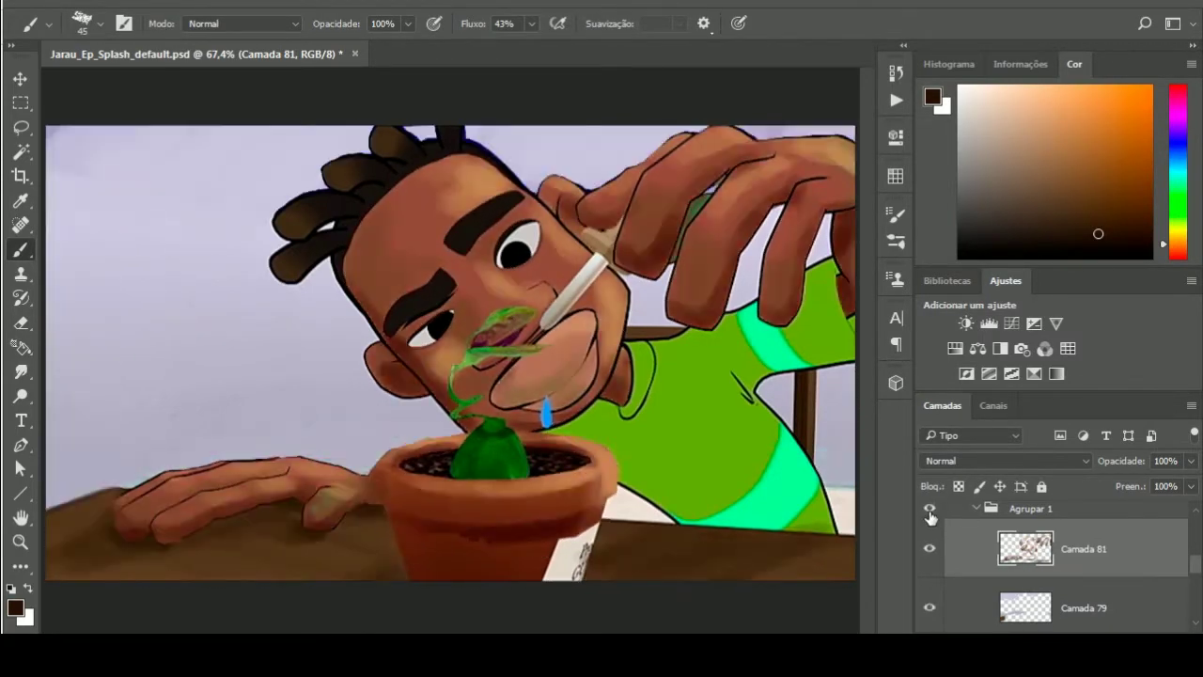
Shade the pot's left side reddish brown and brighten the left rim tan
alt+click(414, 562)
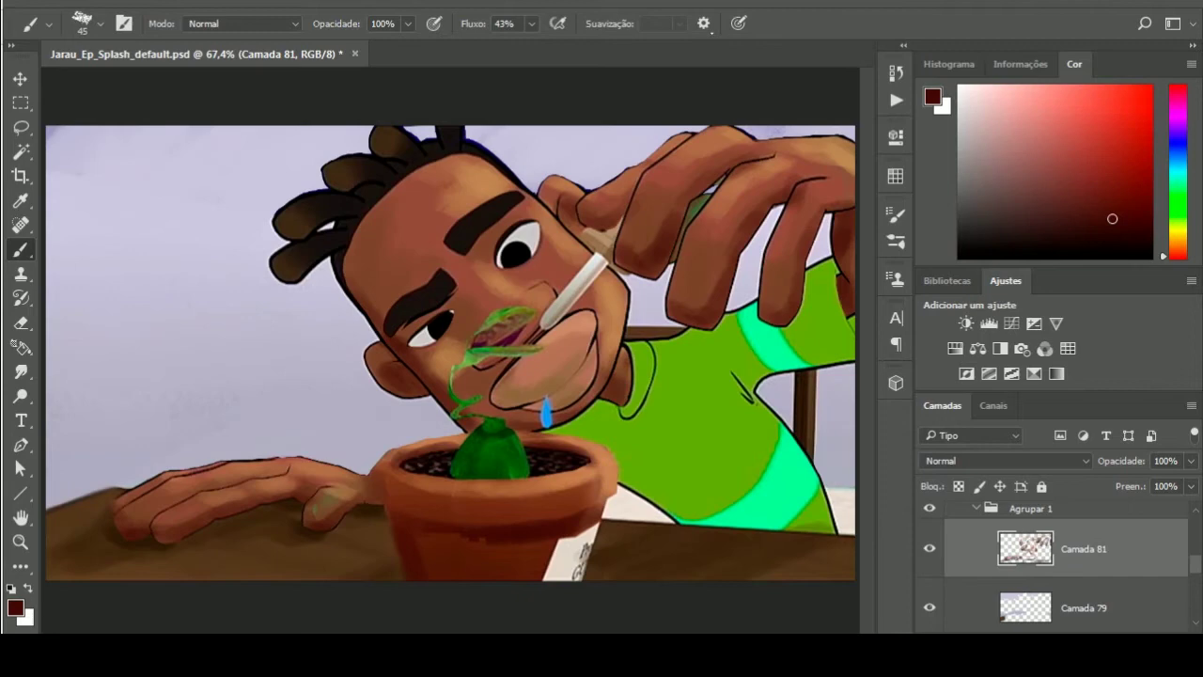
alt+click(544, 523)
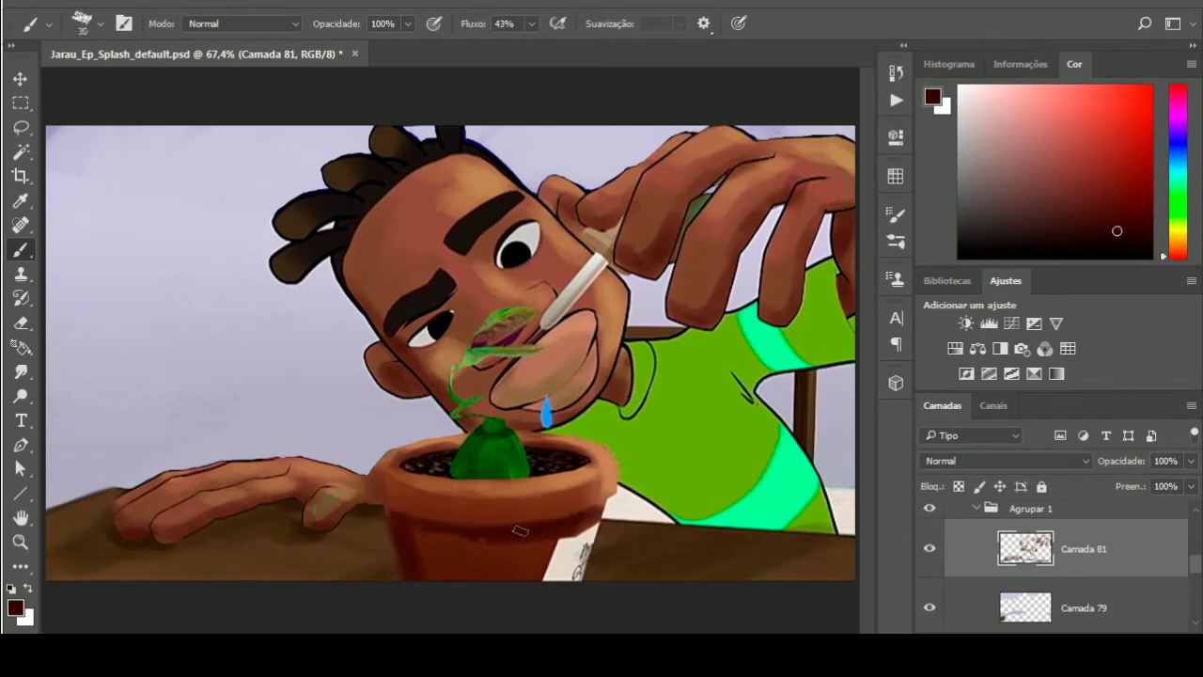
drag(399, 525, 386, 498)
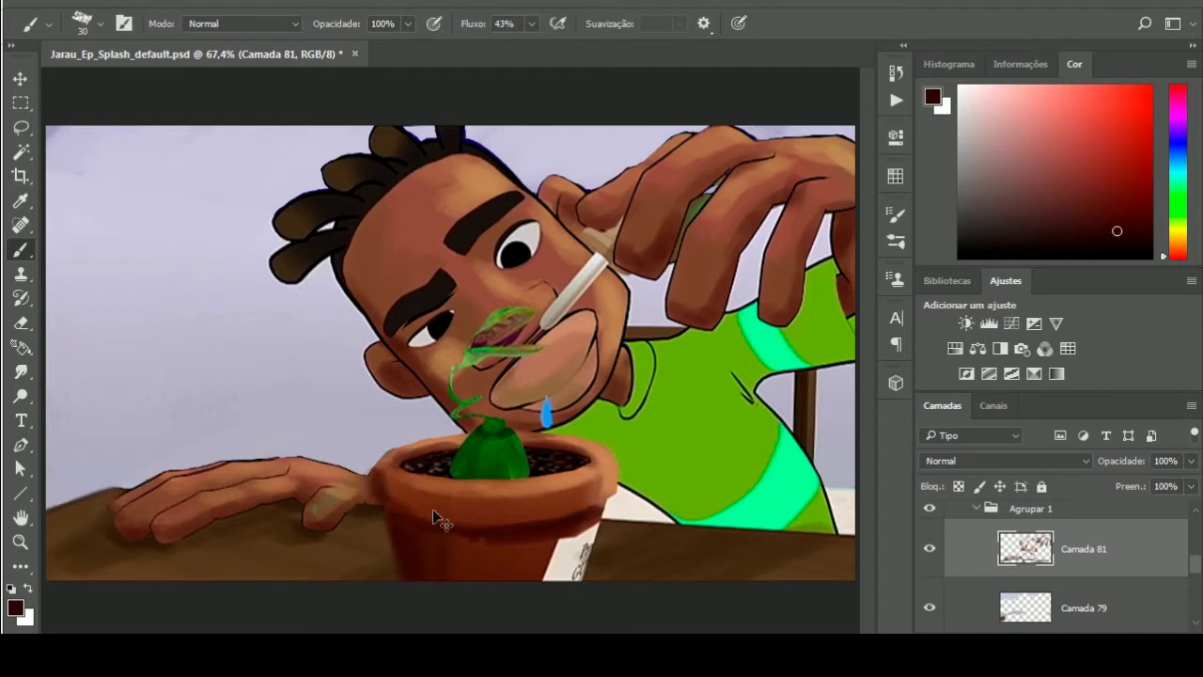
alt+click(377, 482)
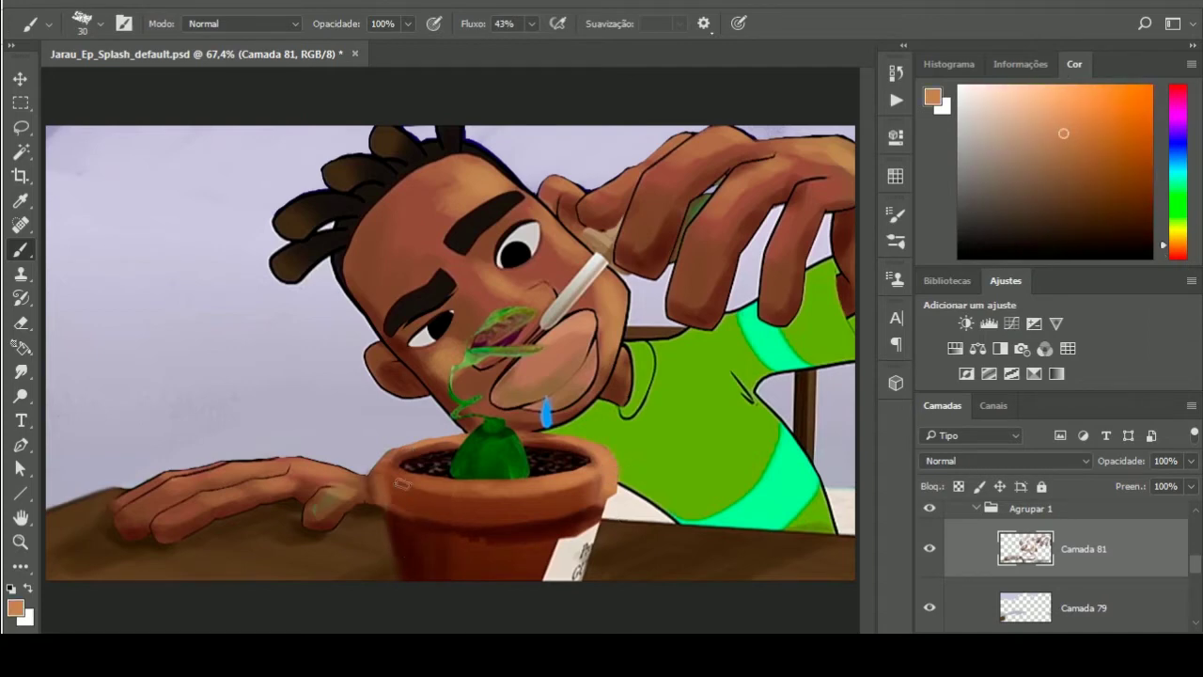
drag(401, 483, 418, 478)
Paint pale peach highlights down the pot's left rim and edge
alt+click(498, 531)
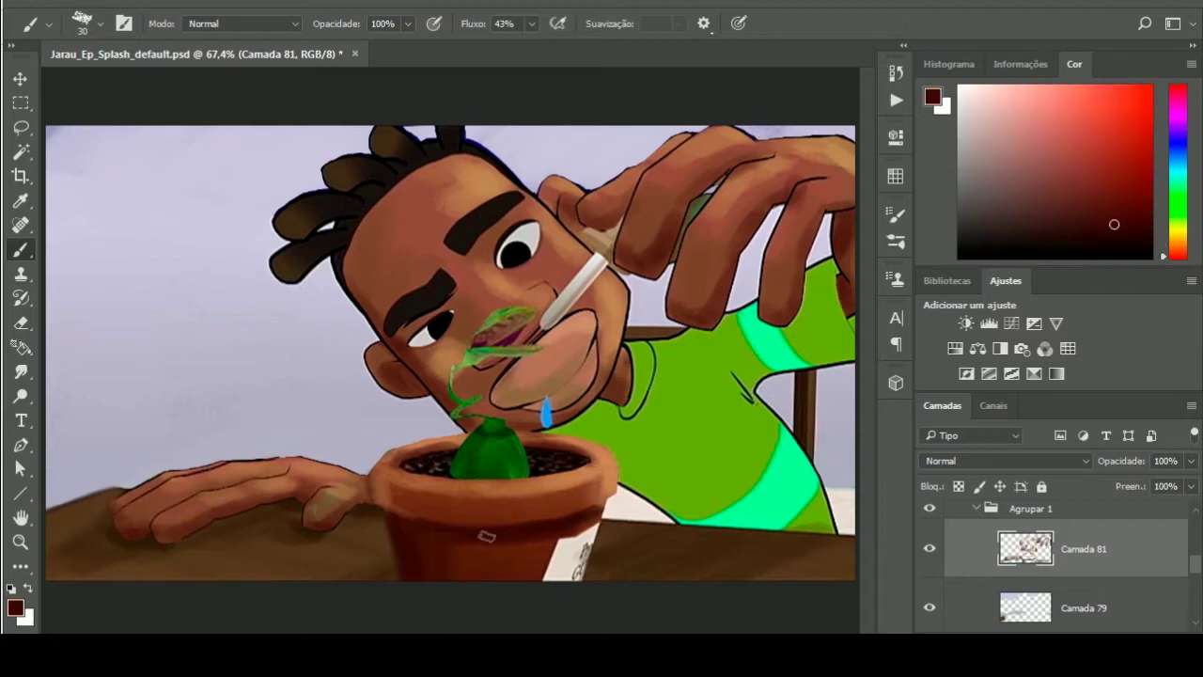
alt+click(611, 470)
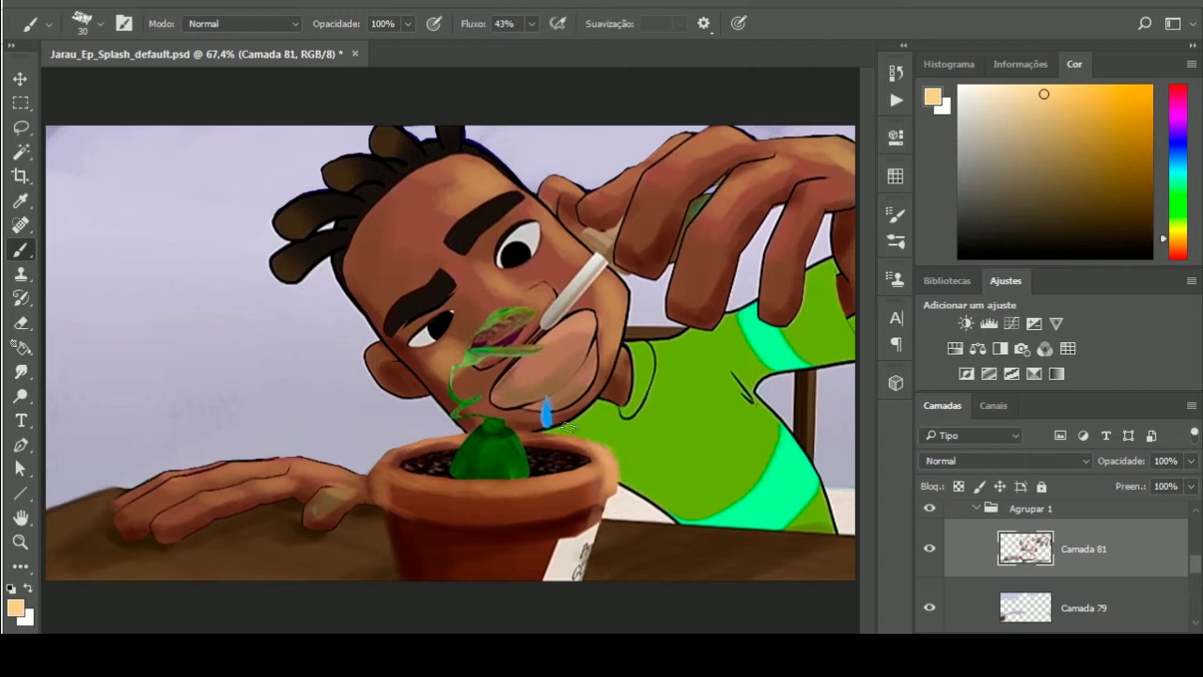
drag(395, 454, 378, 513)
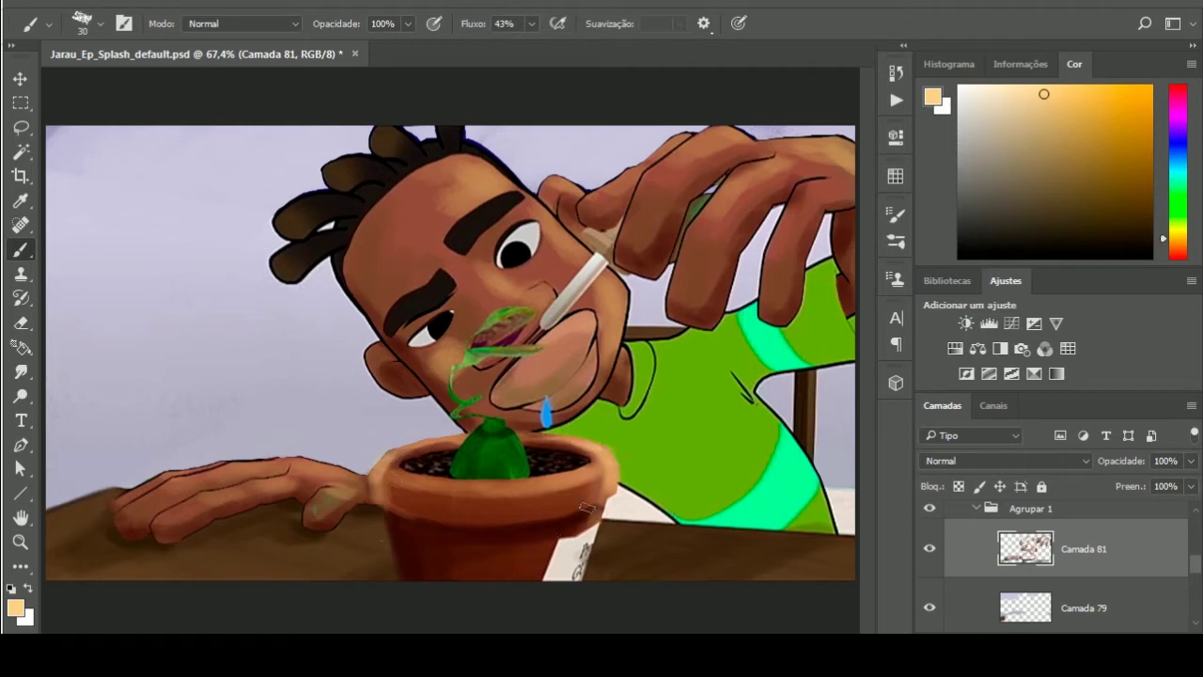
alt+click(556, 450)
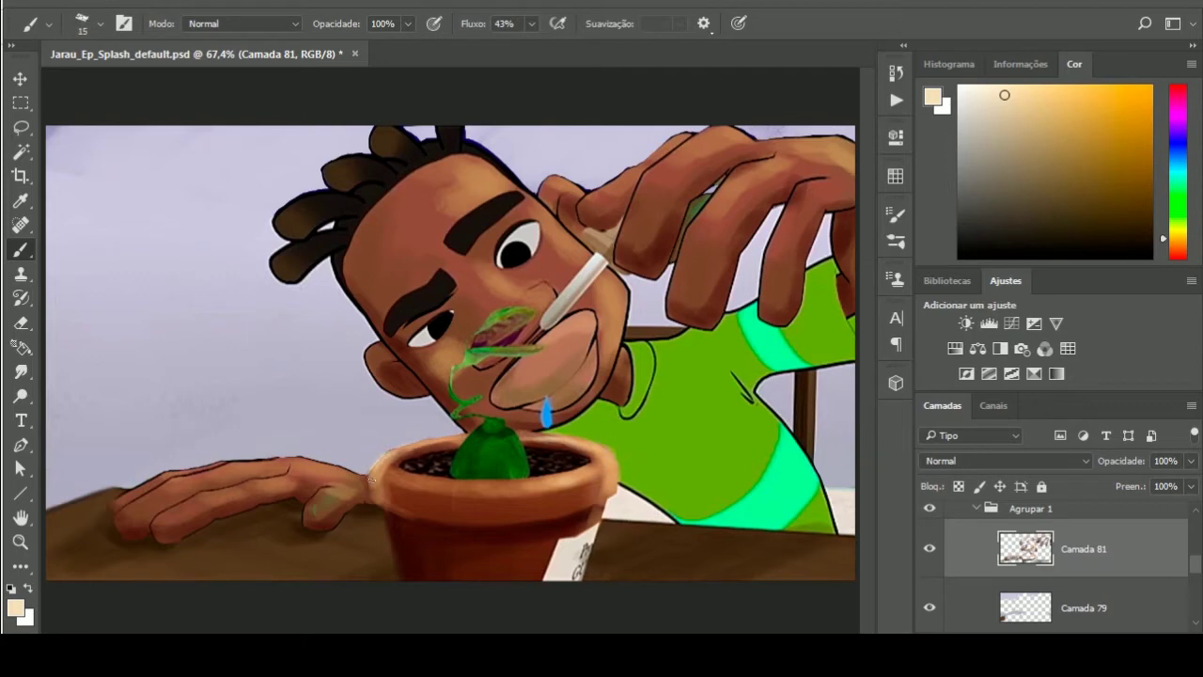
drag(388, 517, 395, 581)
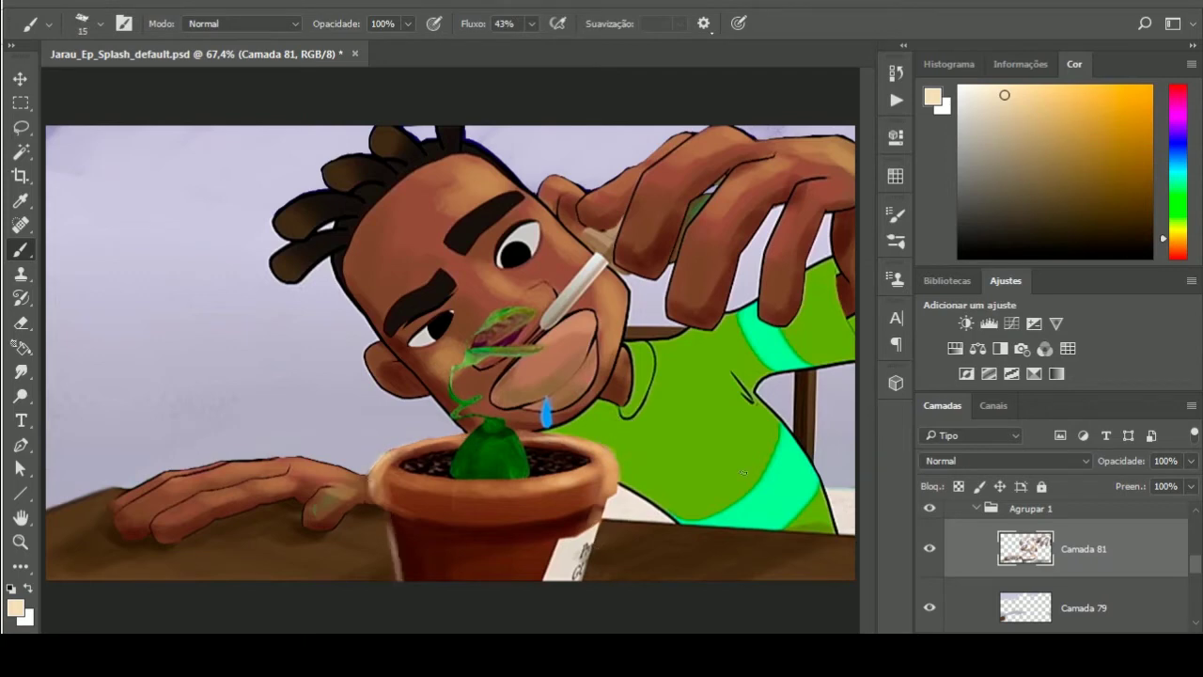
Select the green shirt and stripe by colour, and darken the sleeve stripe's end with olive
key(w)
shift+click(663, 376)
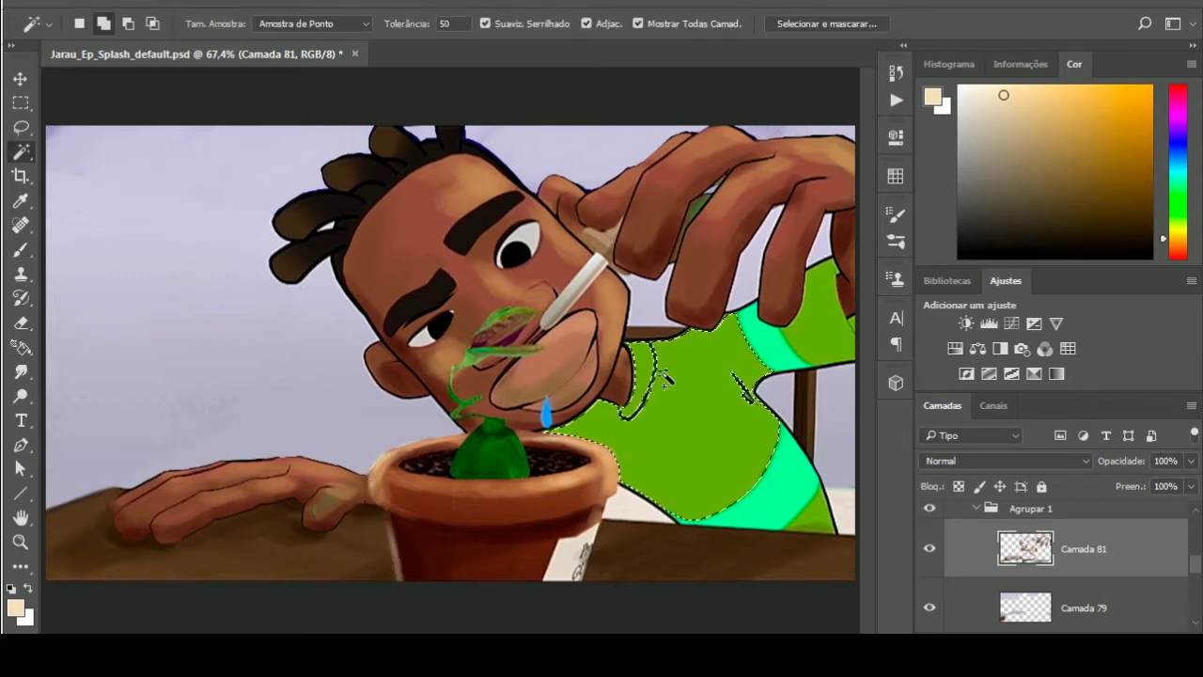
shift+click(769, 369)
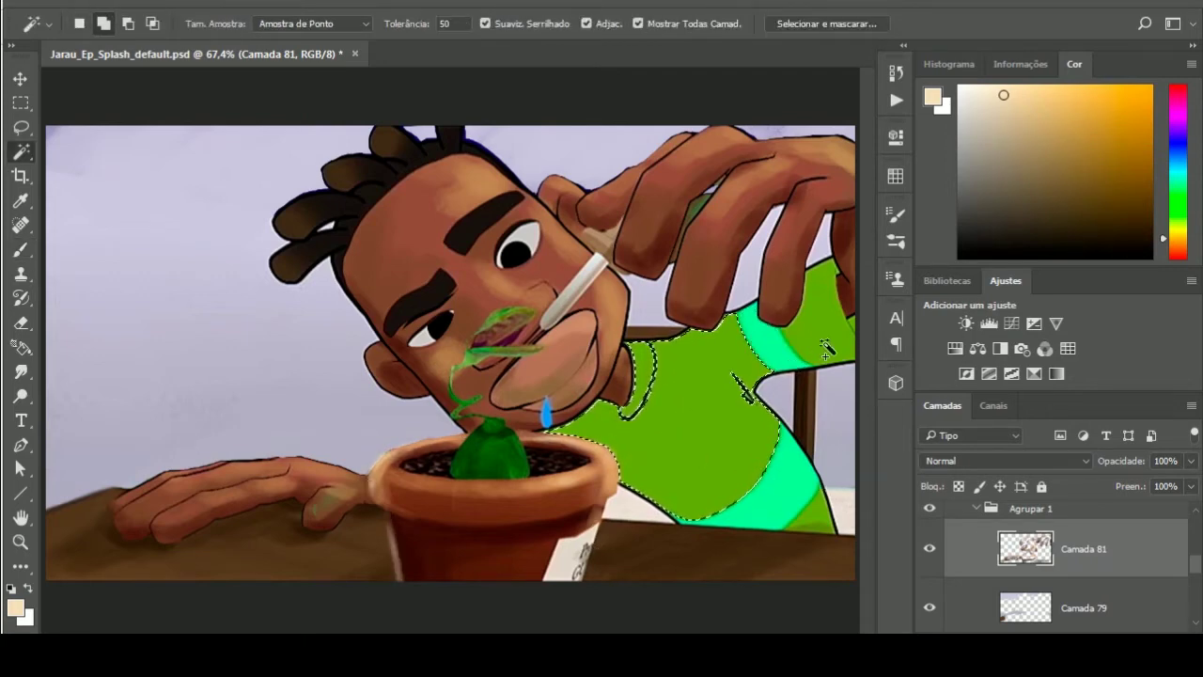
key(b)
alt+click(609, 413)
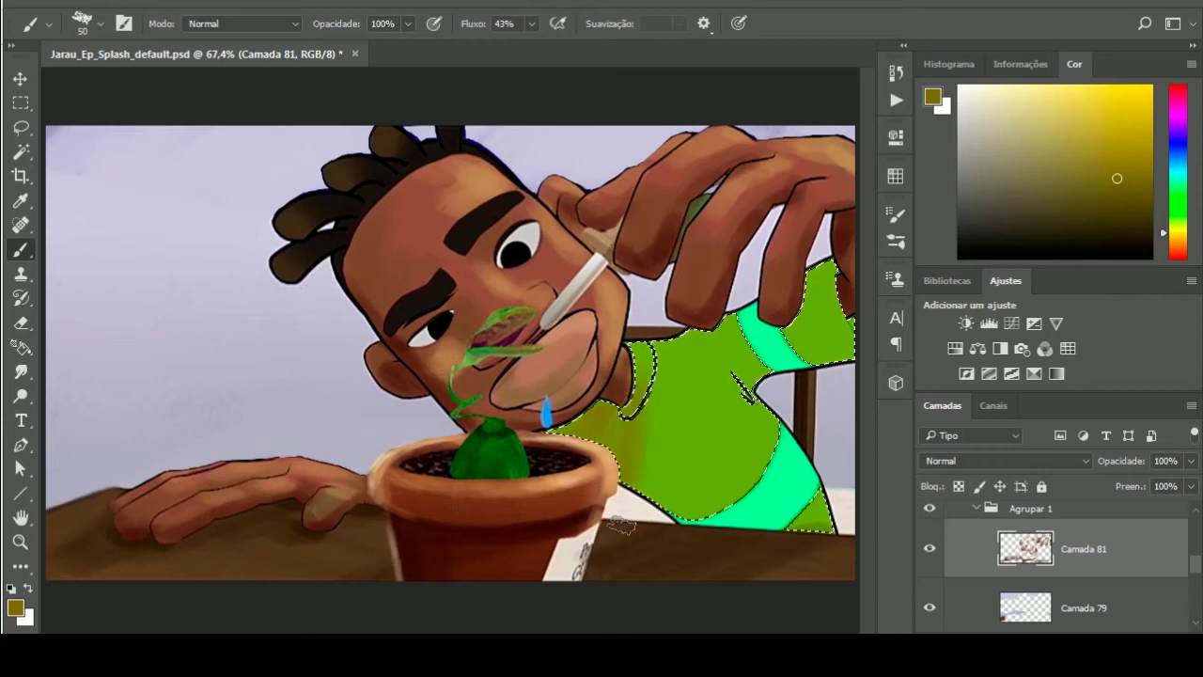
drag(816, 343, 844, 362)
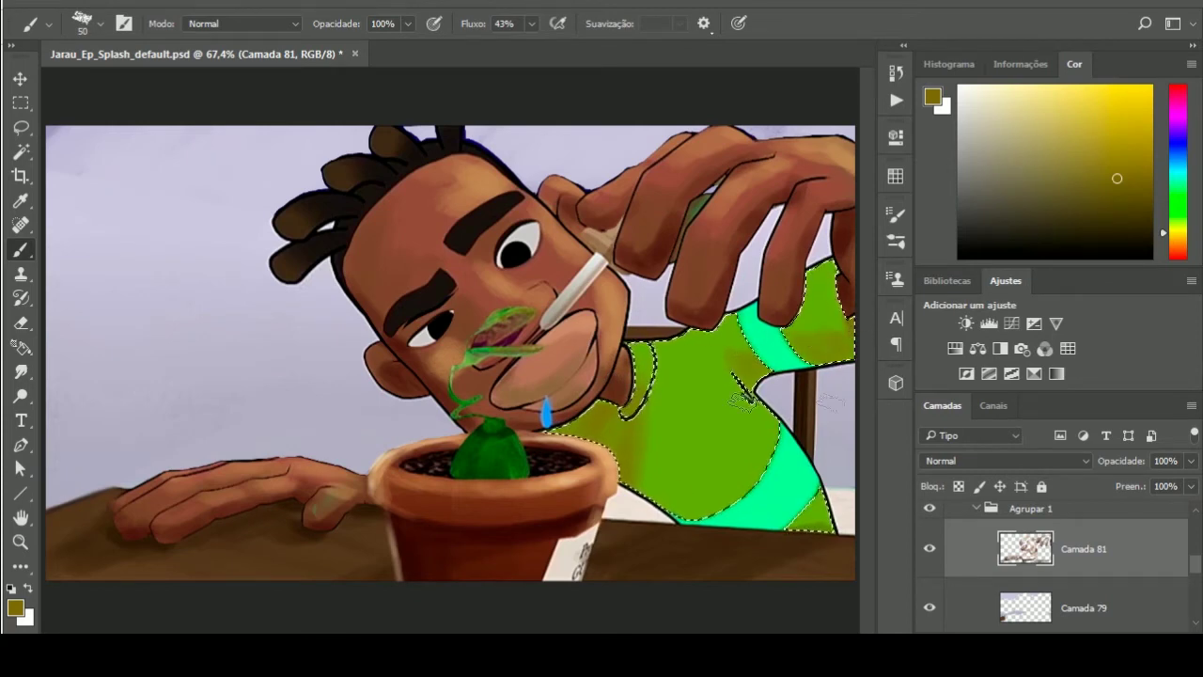
Paint saturated green over the cyan shirt areas, undo the stray stroke, and pick darker green
alt+click(625, 425)
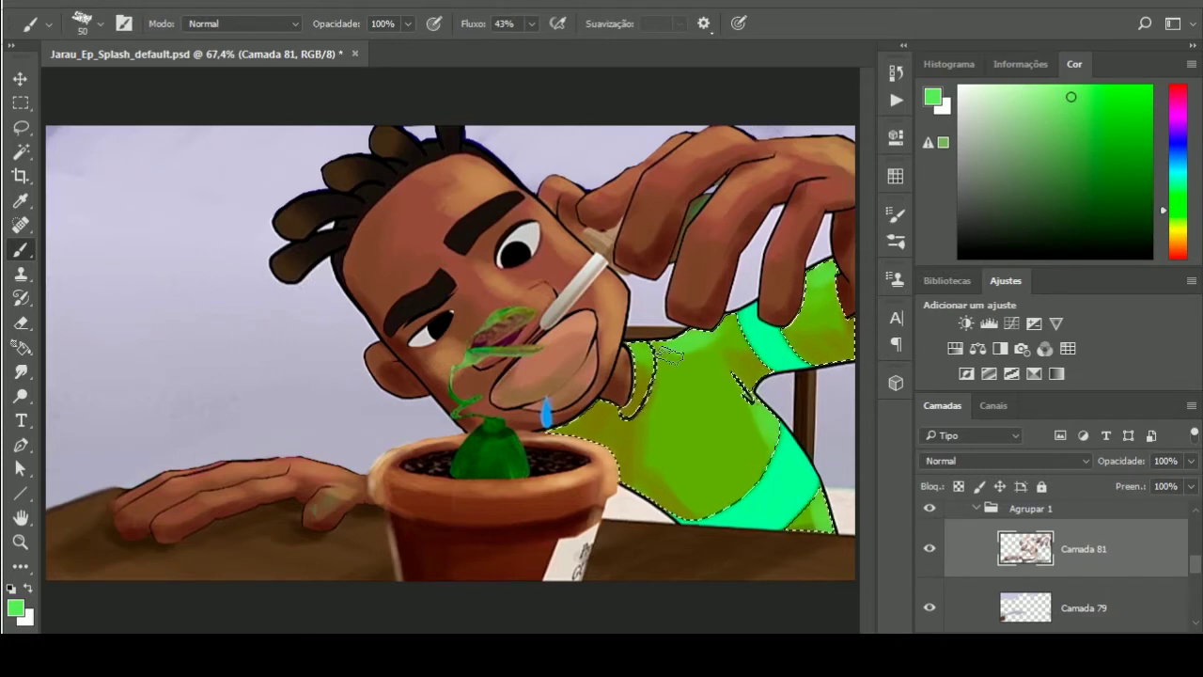
key(ctrl+shift+i)
alt+click(772, 352)
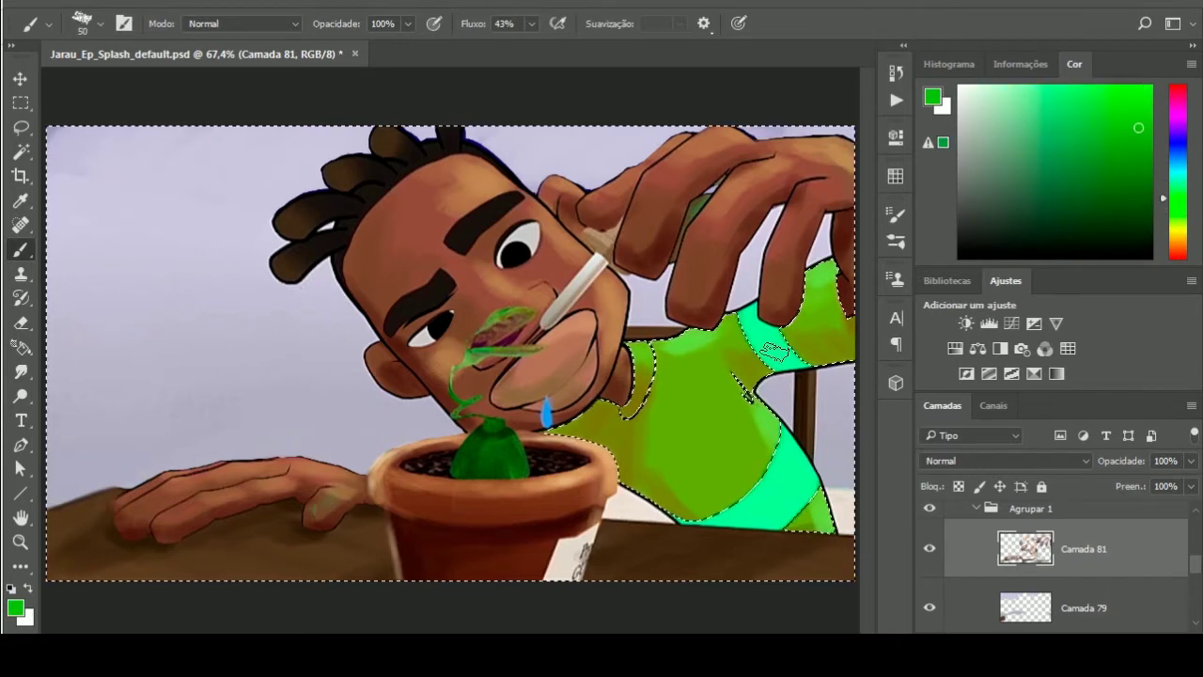
drag(772, 352, 703, 513)
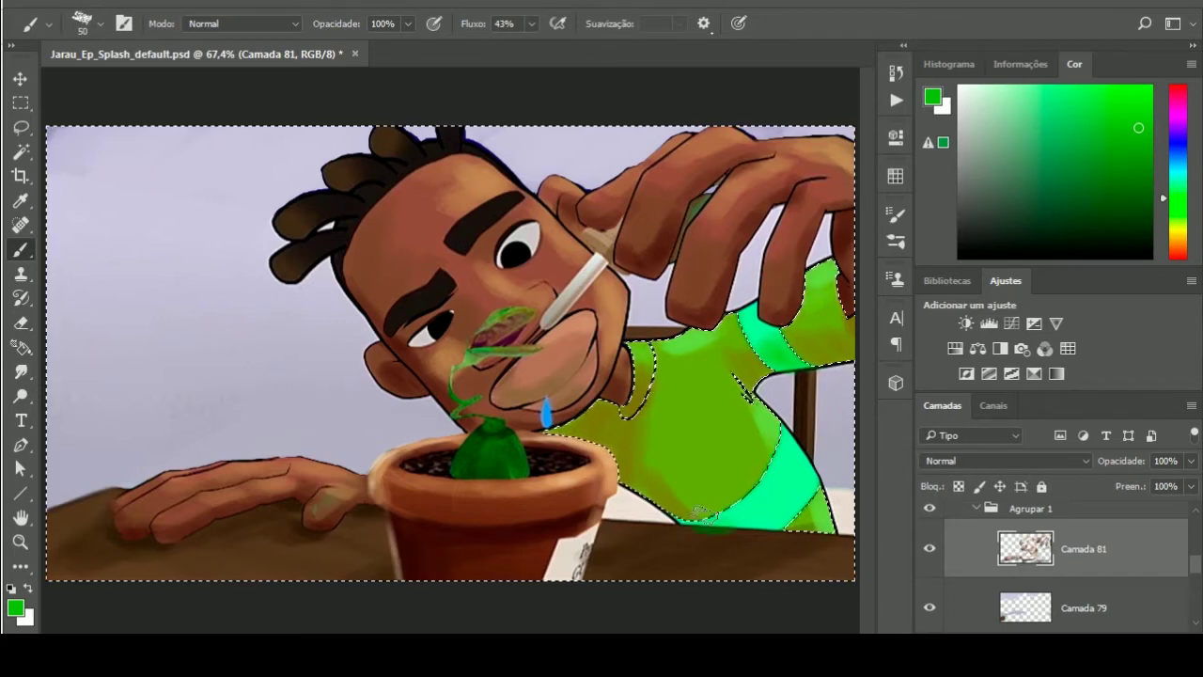
key(ctrl+z)
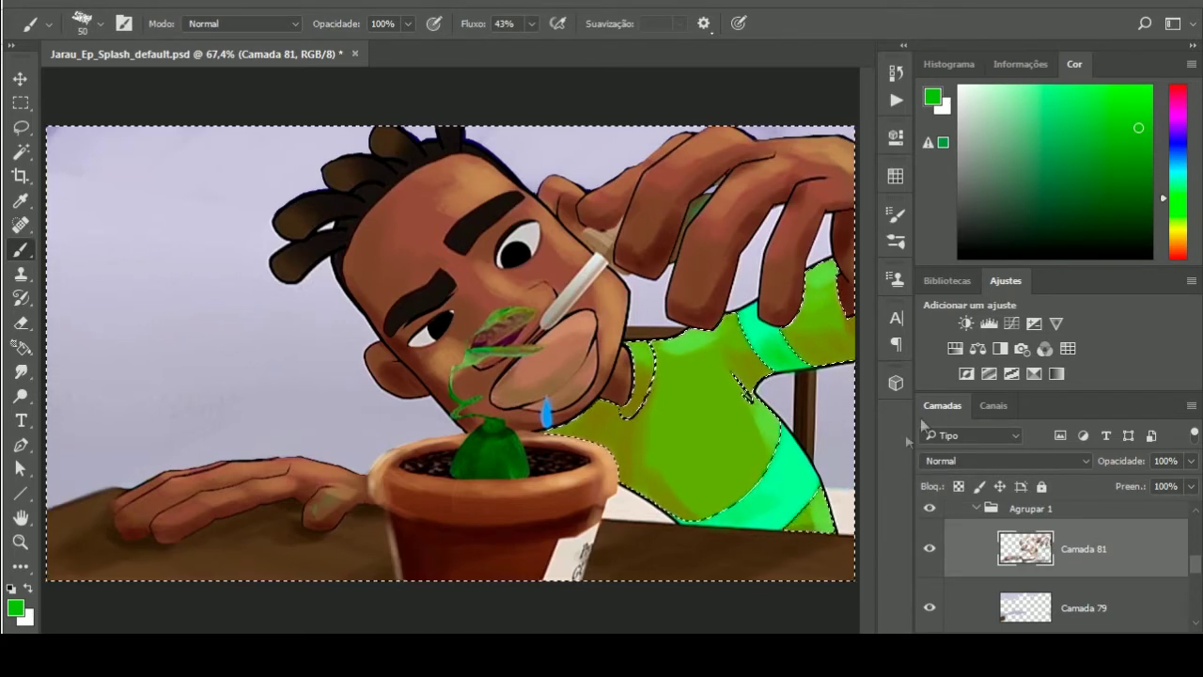
drag(1105, 146, 1068, 149)
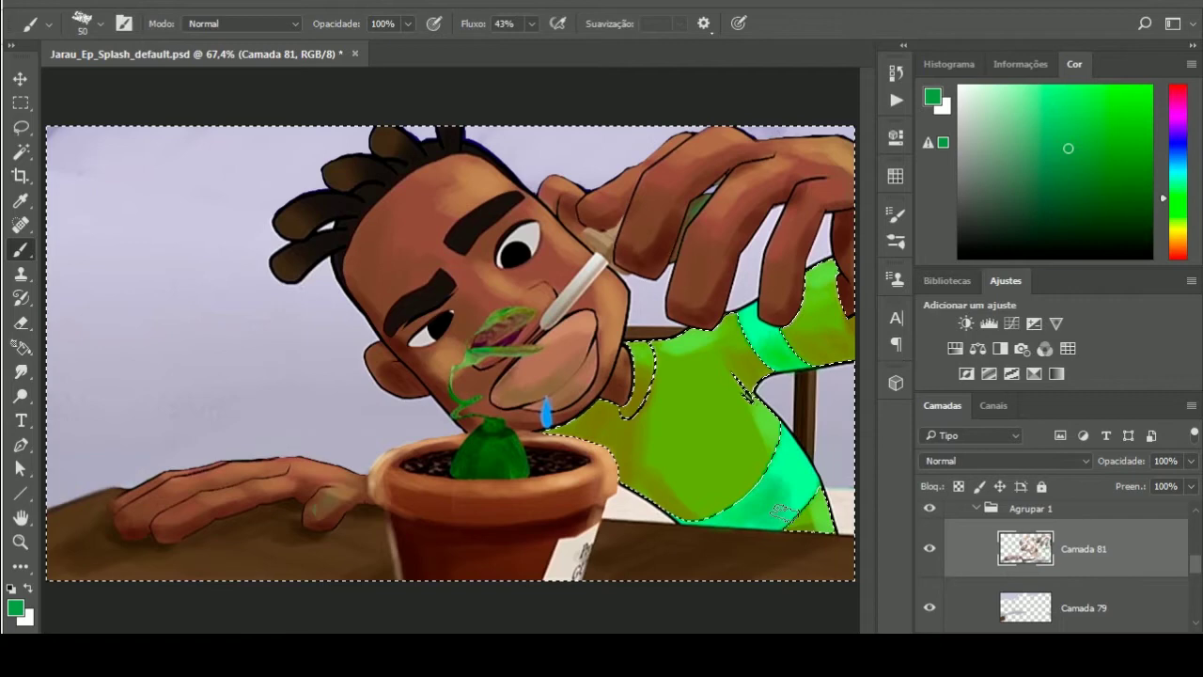
Deselect the shirt and touch up hair and face with sampled browns using a smaller brush
key(ctrl+d)
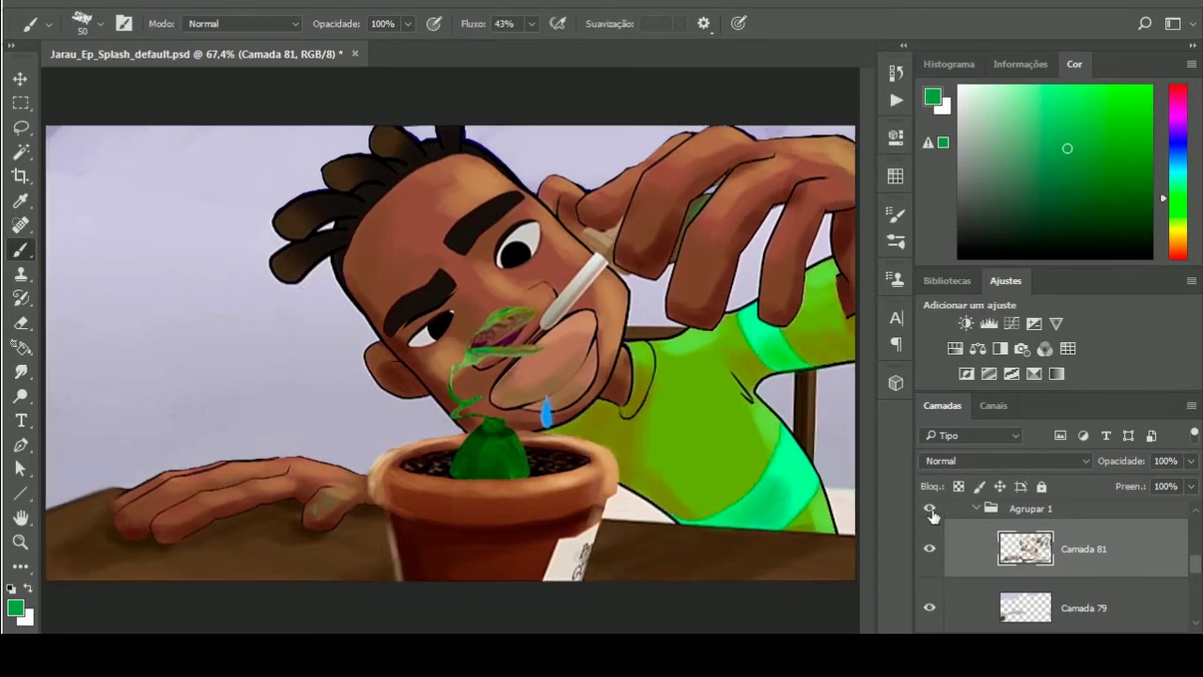
alt+click(726, 534)
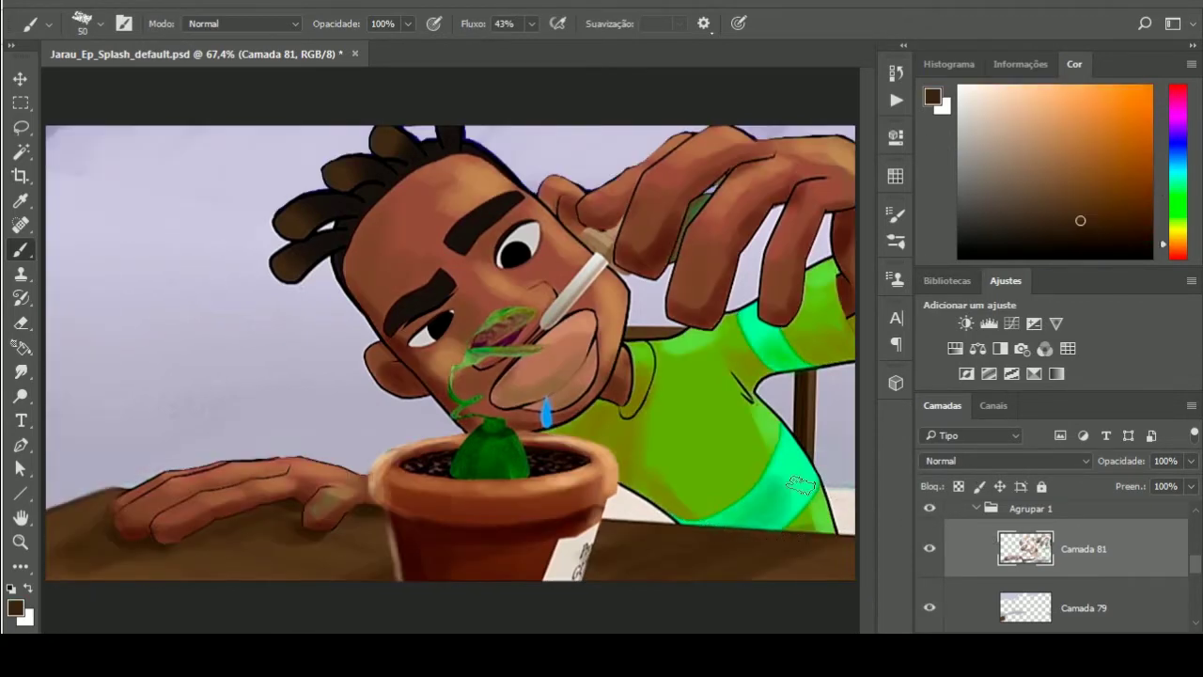
alt+click(297, 208)
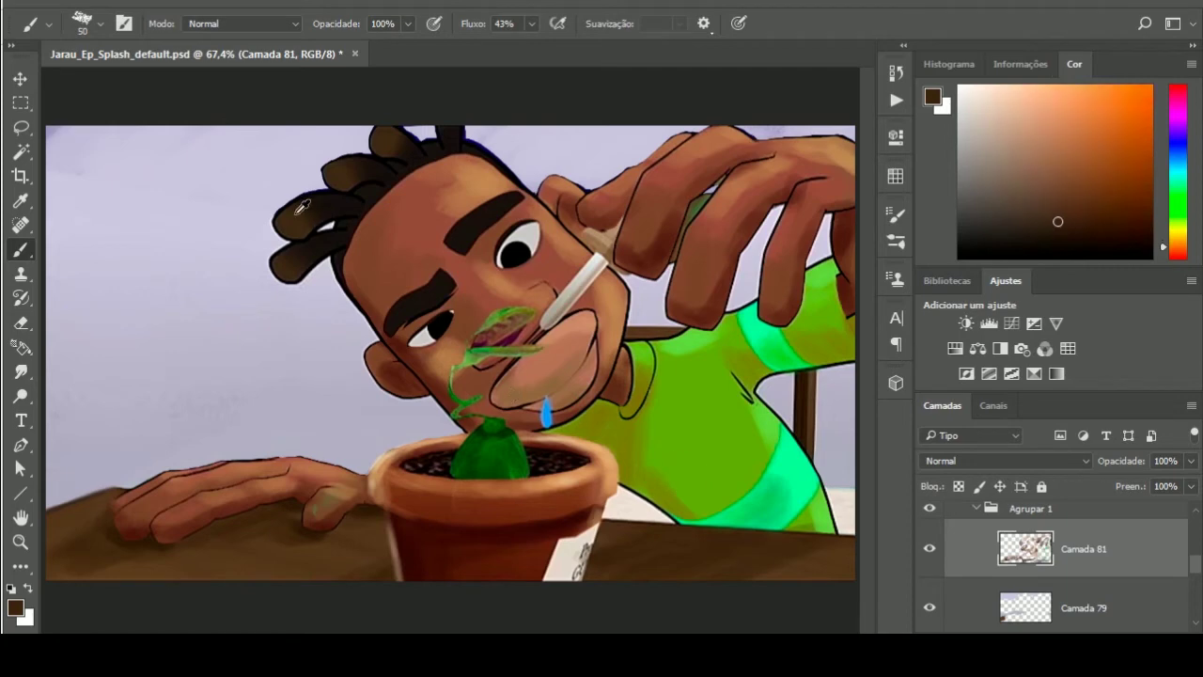
key(bracketleft)
key(bracketleft)
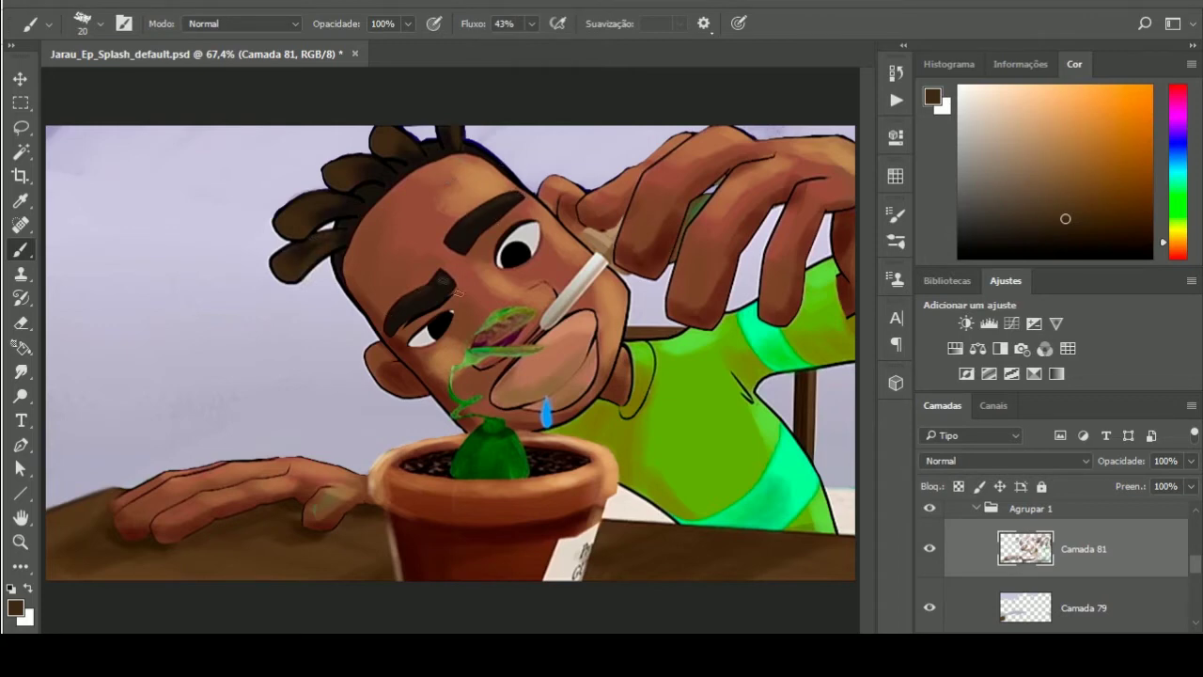
alt+click(491, 351)
alt+click(463, 396)
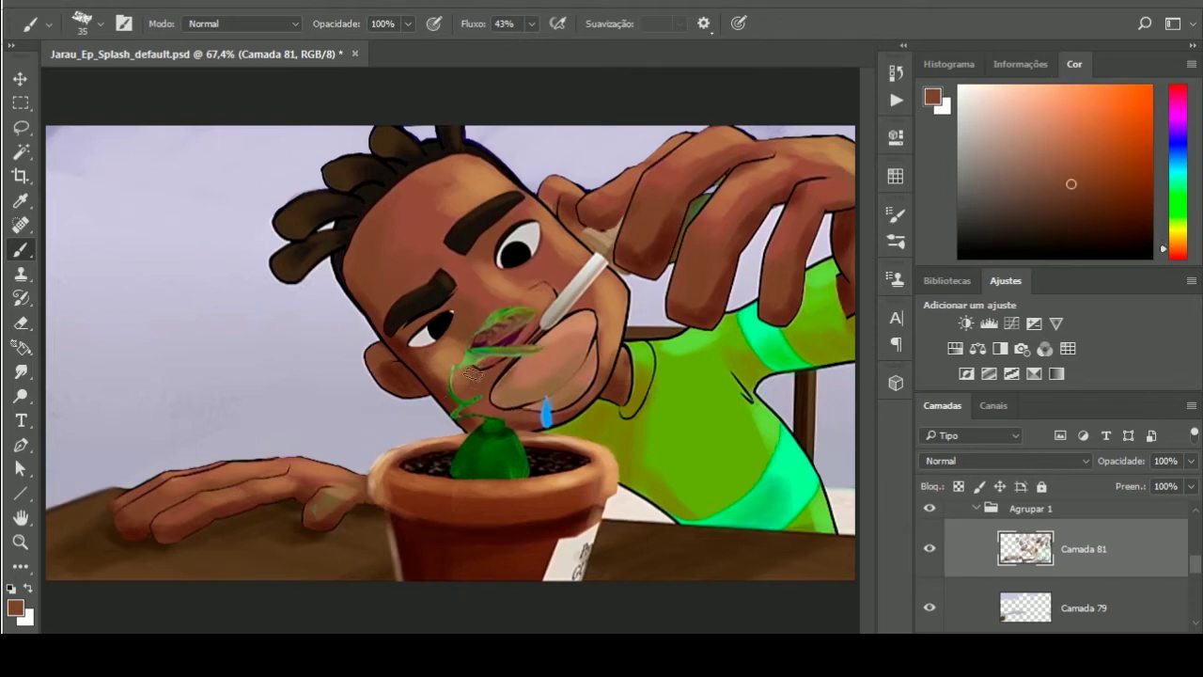
alt+click(455, 357)
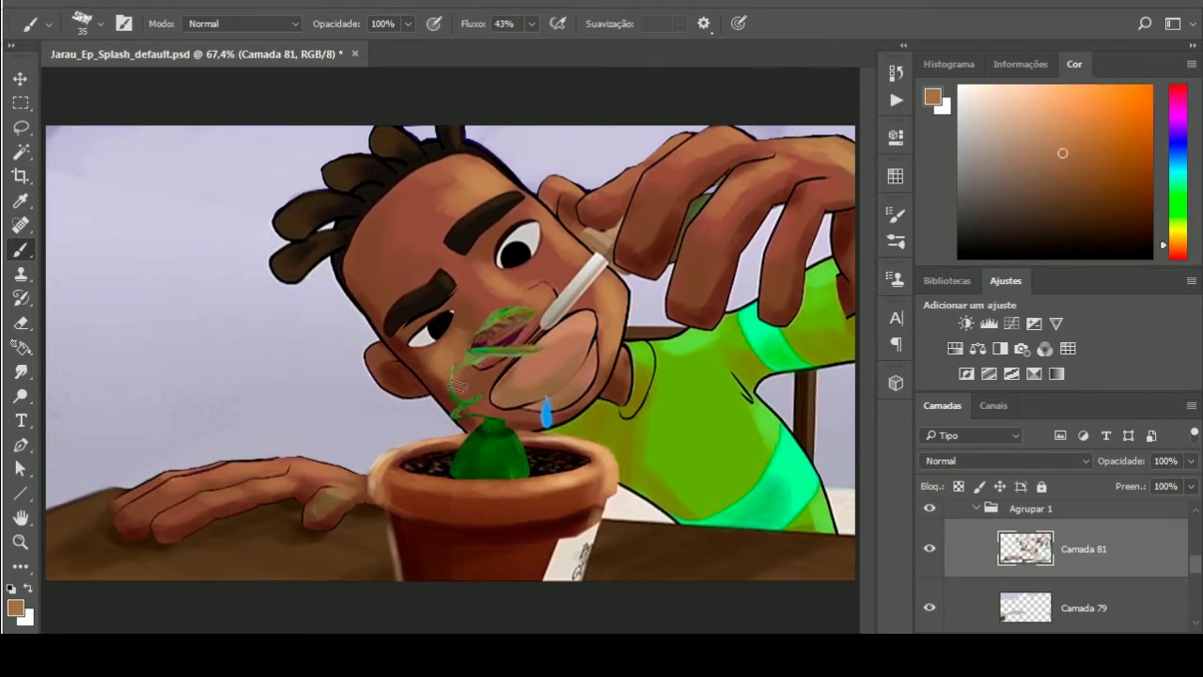
alt+click(440, 365)
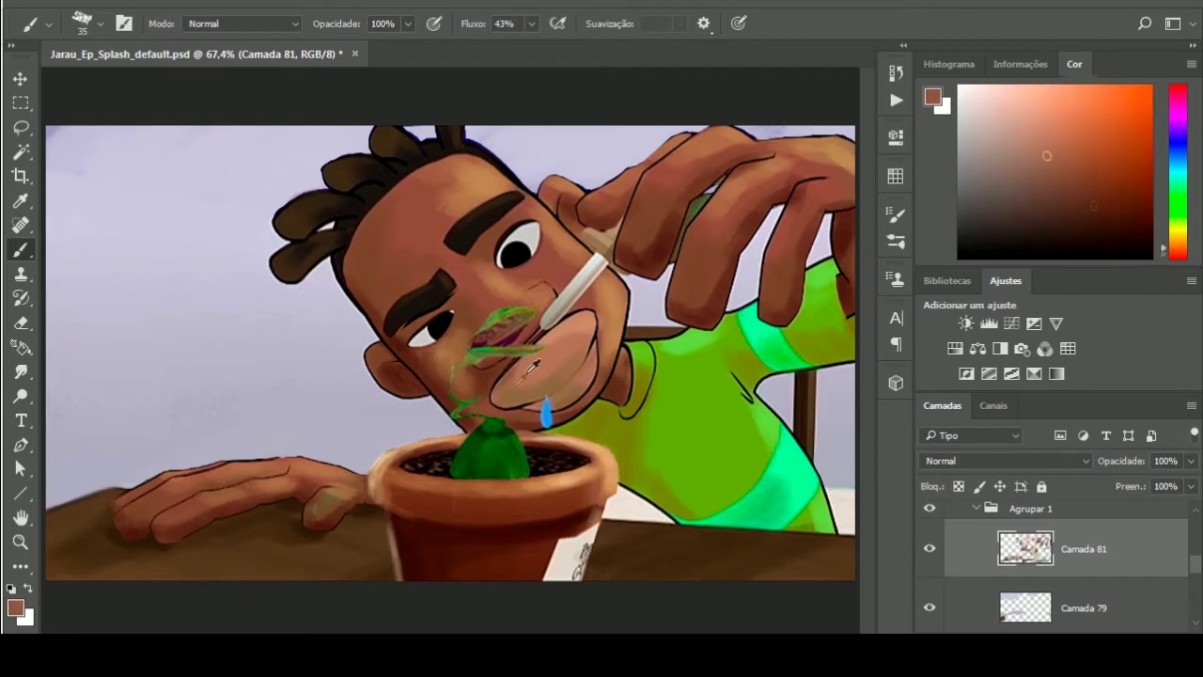
alt+click(528, 365)
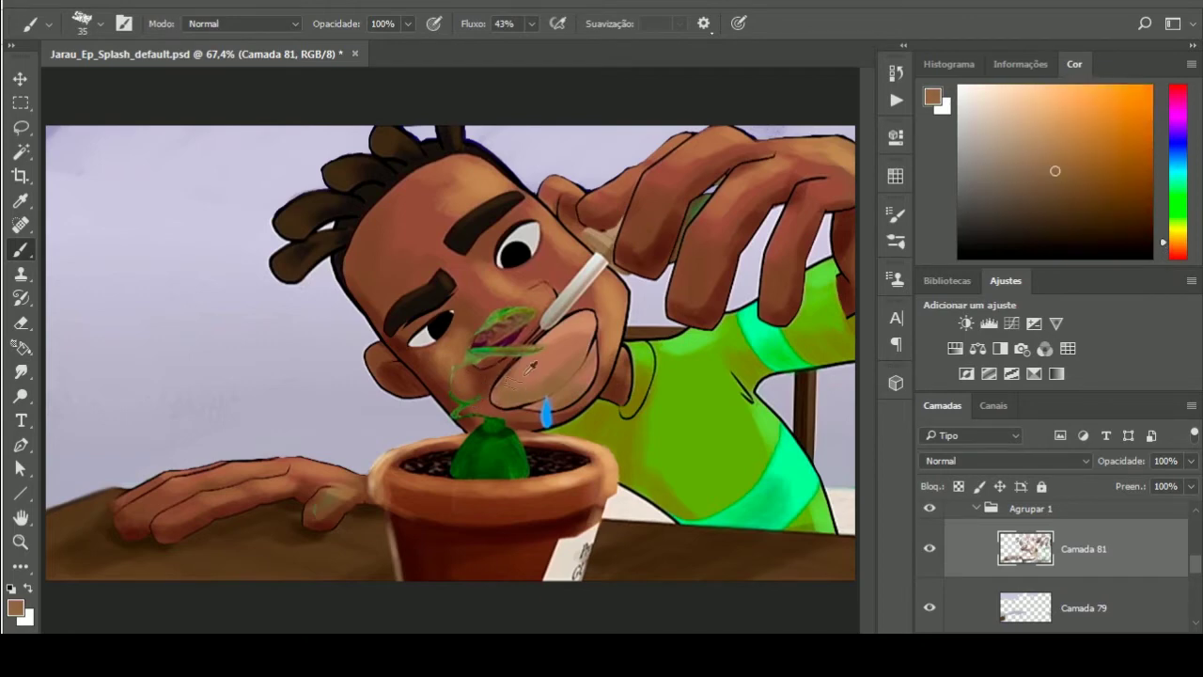
alt+click(590, 331)
alt+click(587, 385)
alt+click(597, 293)
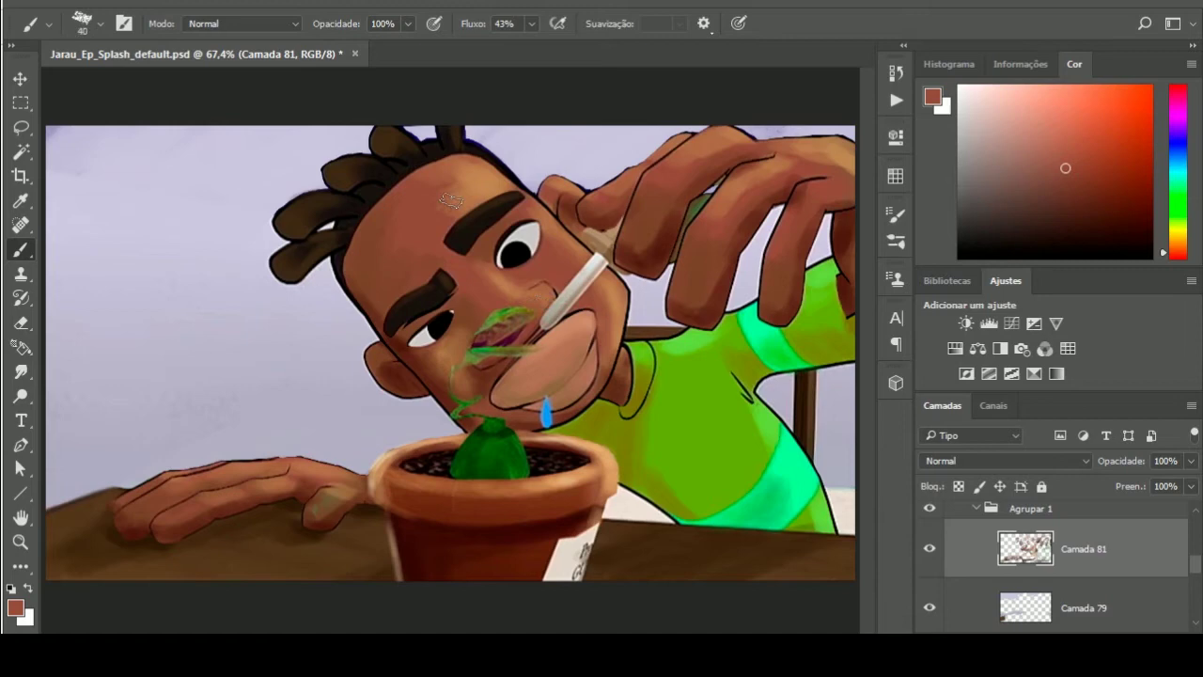
Enlarge the brush and blend lighter and deeper skin tones across the face
key(bracketright)
alt+click(432, 233)
alt+click(481, 254)
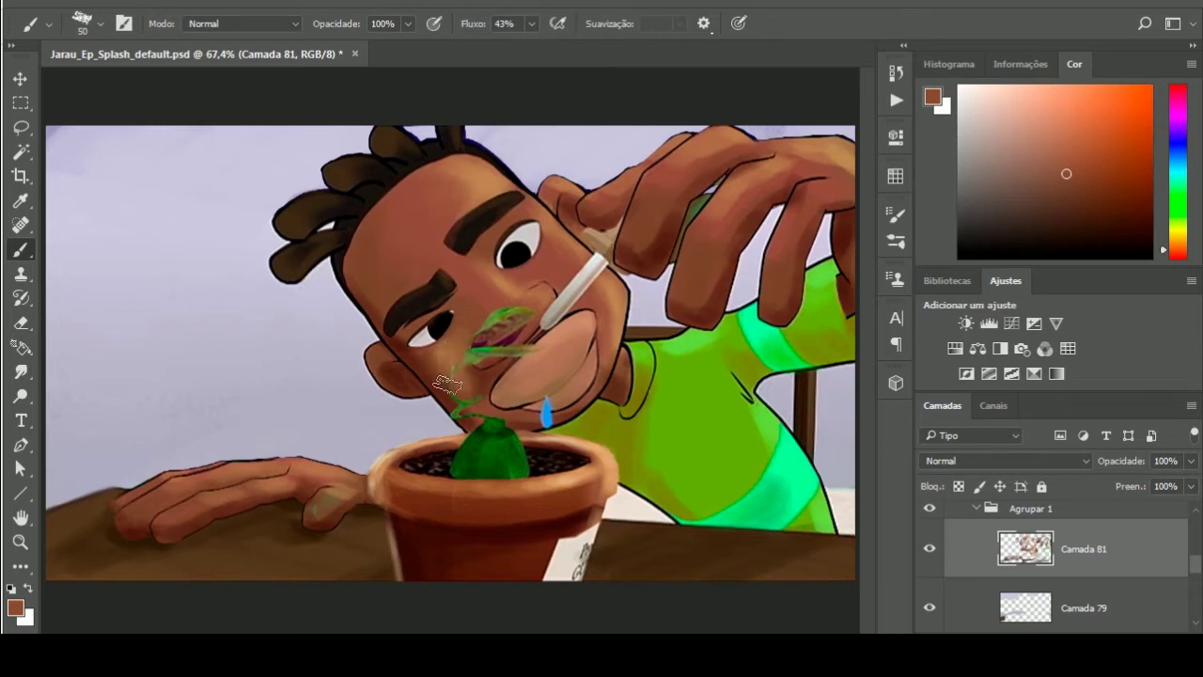
alt+click(406, 368)
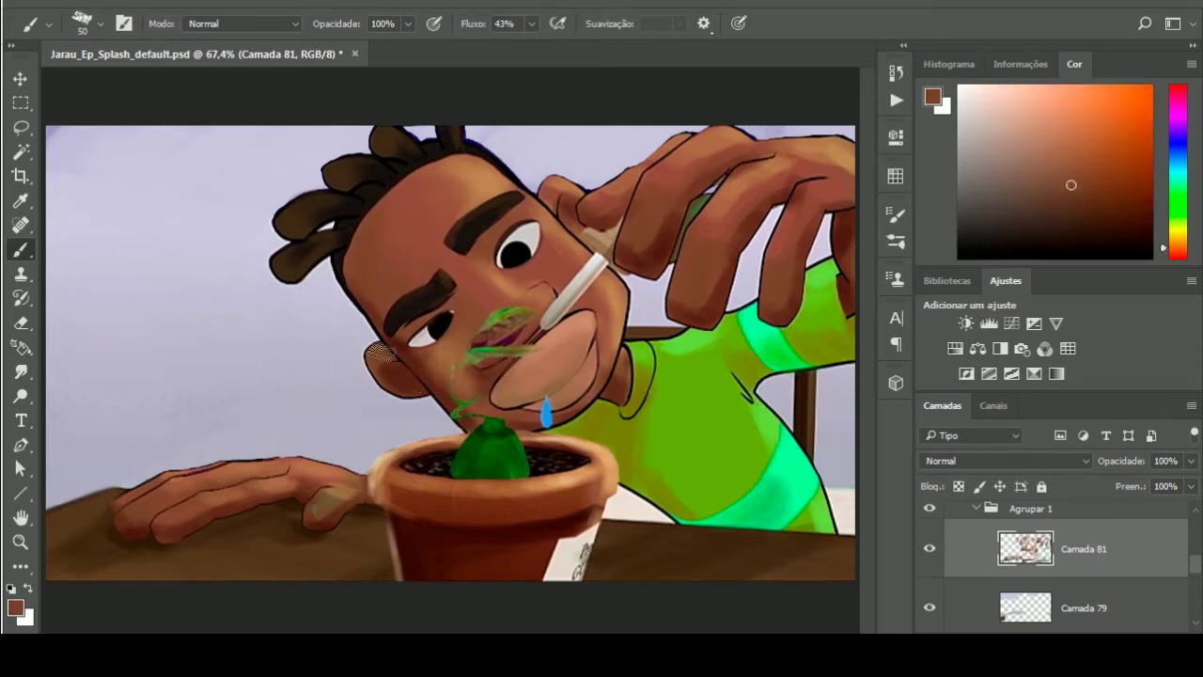
Smooth the raised hand's shading with sampled redder, darker and orange-brown skin tones
alt+click(552, 178)
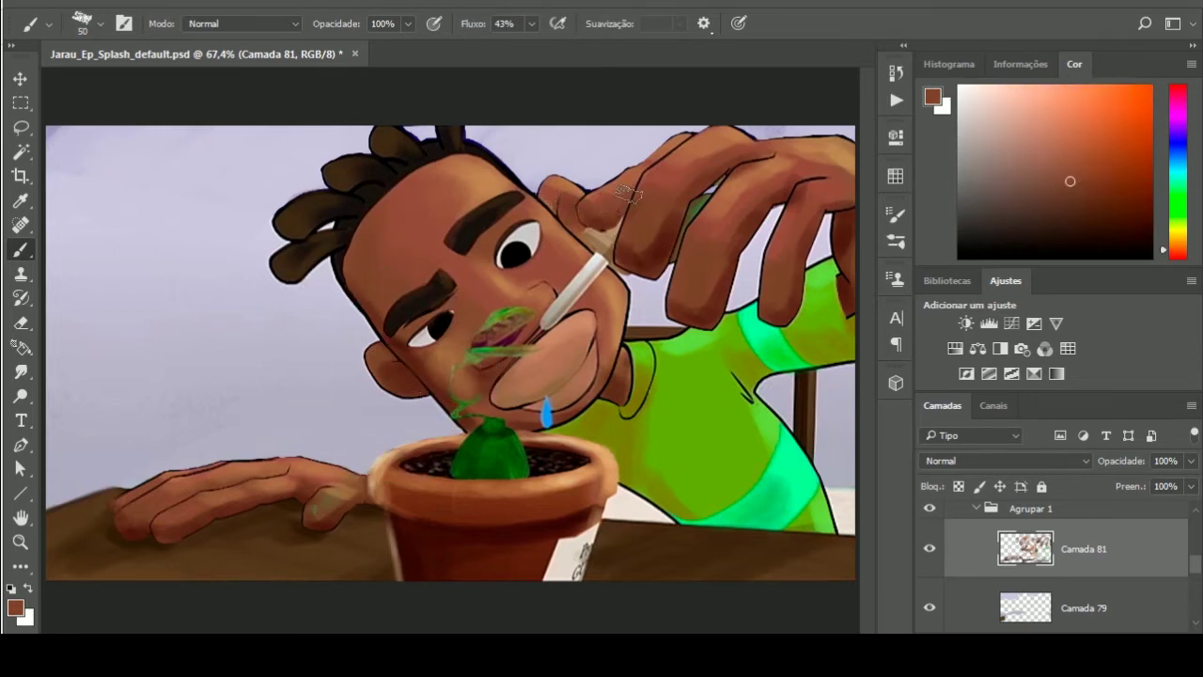
alt+click(641, 261)
alt+click(639, 237)
alt+click(682, 193)
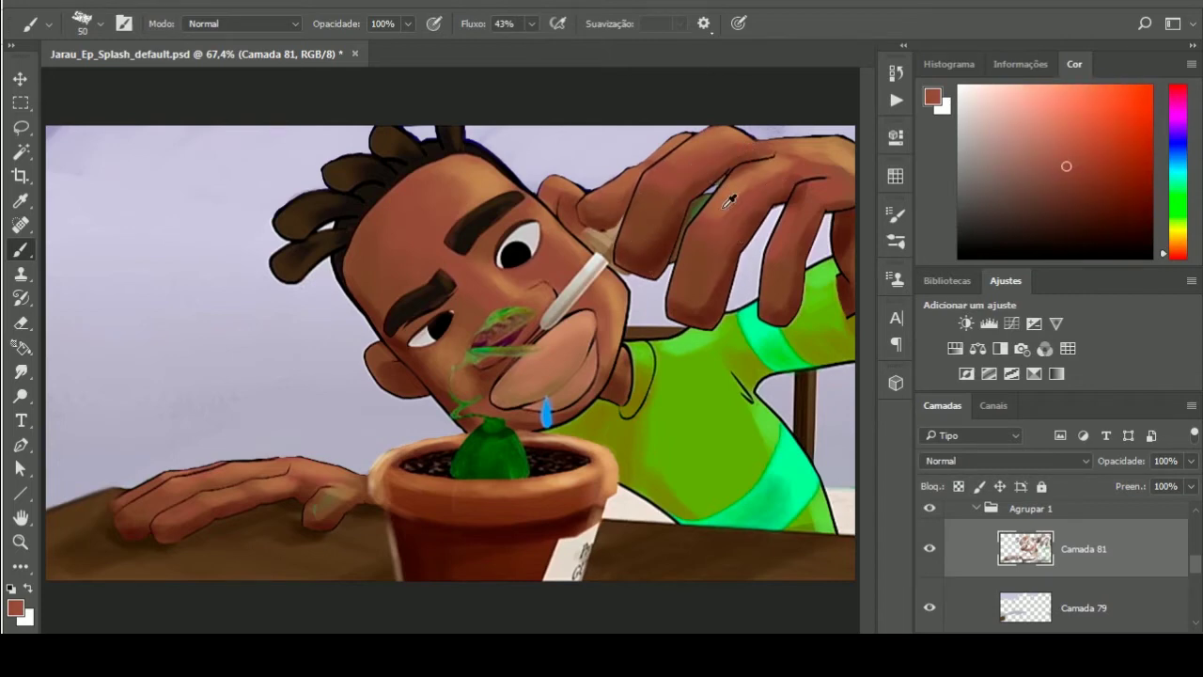
alt+click(692, 287)
alt+click(685, 307)
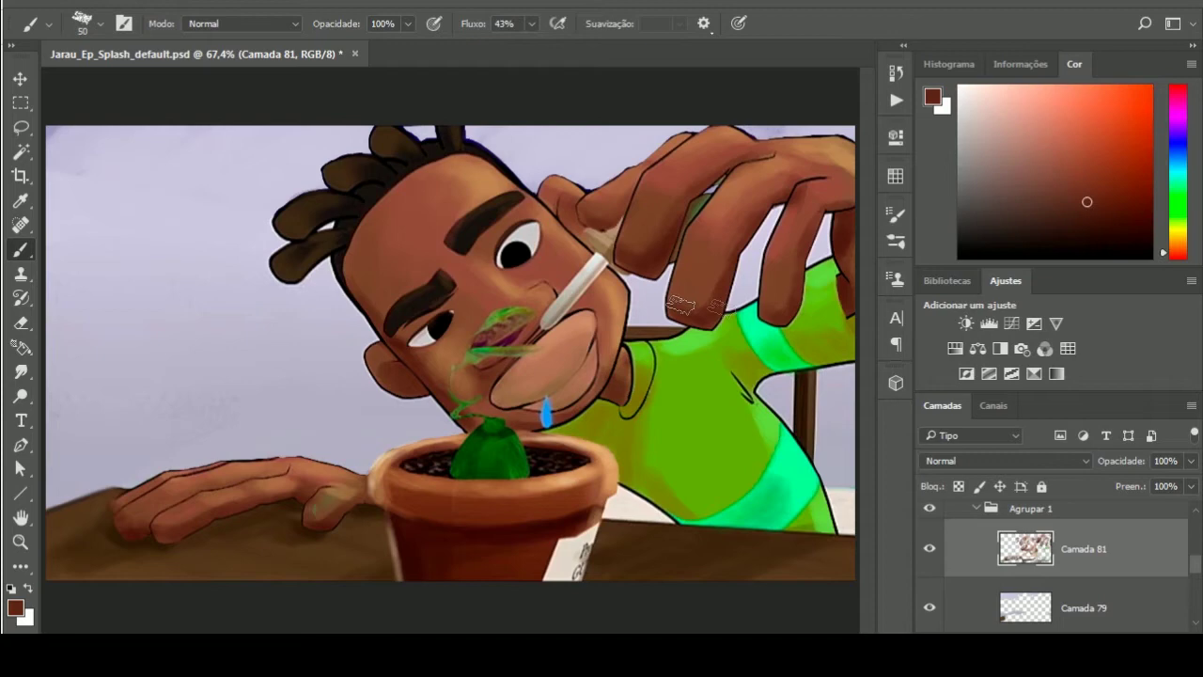
alt+click(739, 230)
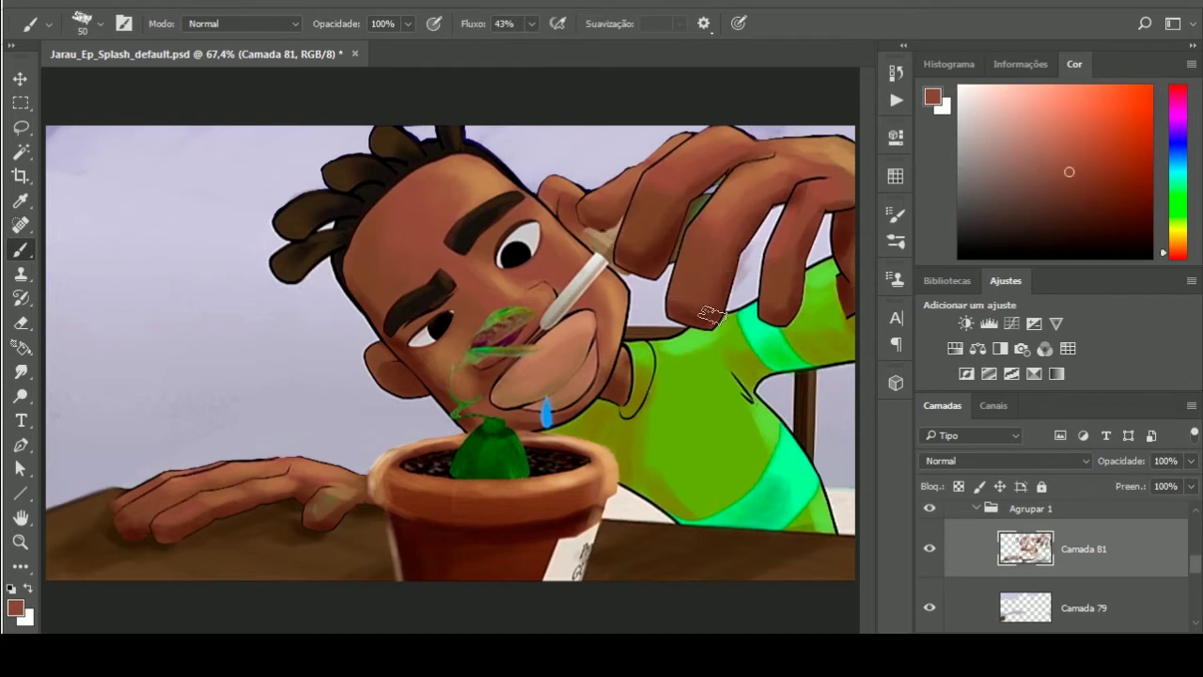
alt+click(795, 282)
alt+click(782, 275)
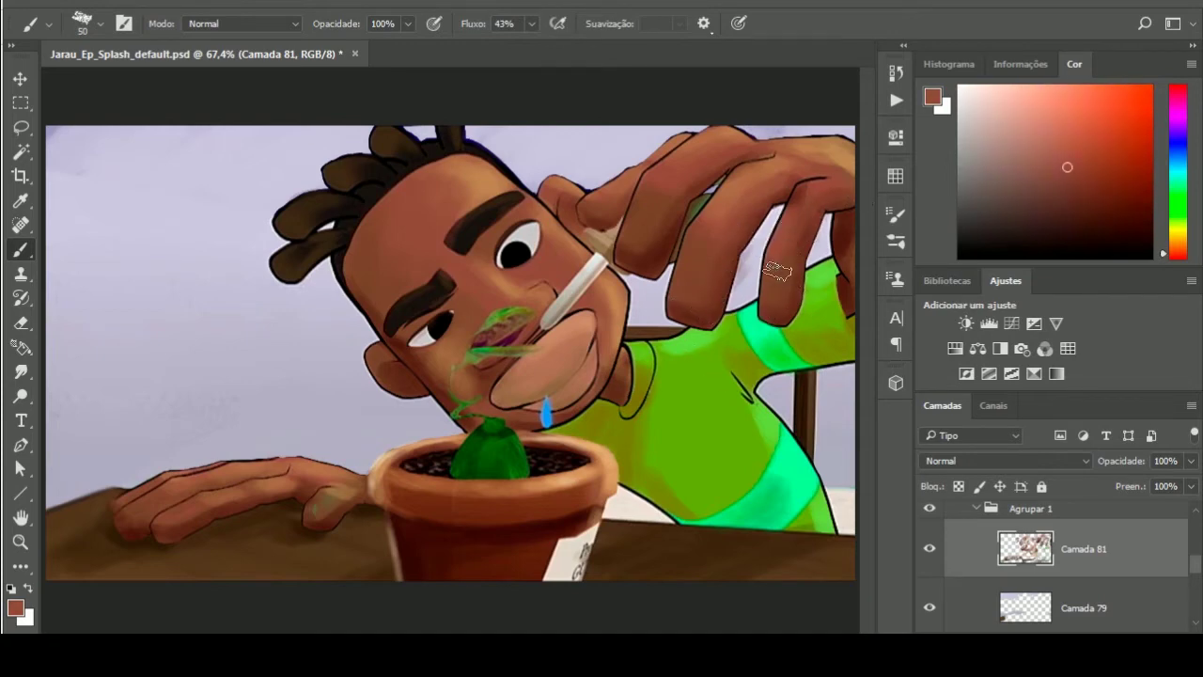
alt+click(832, 183)
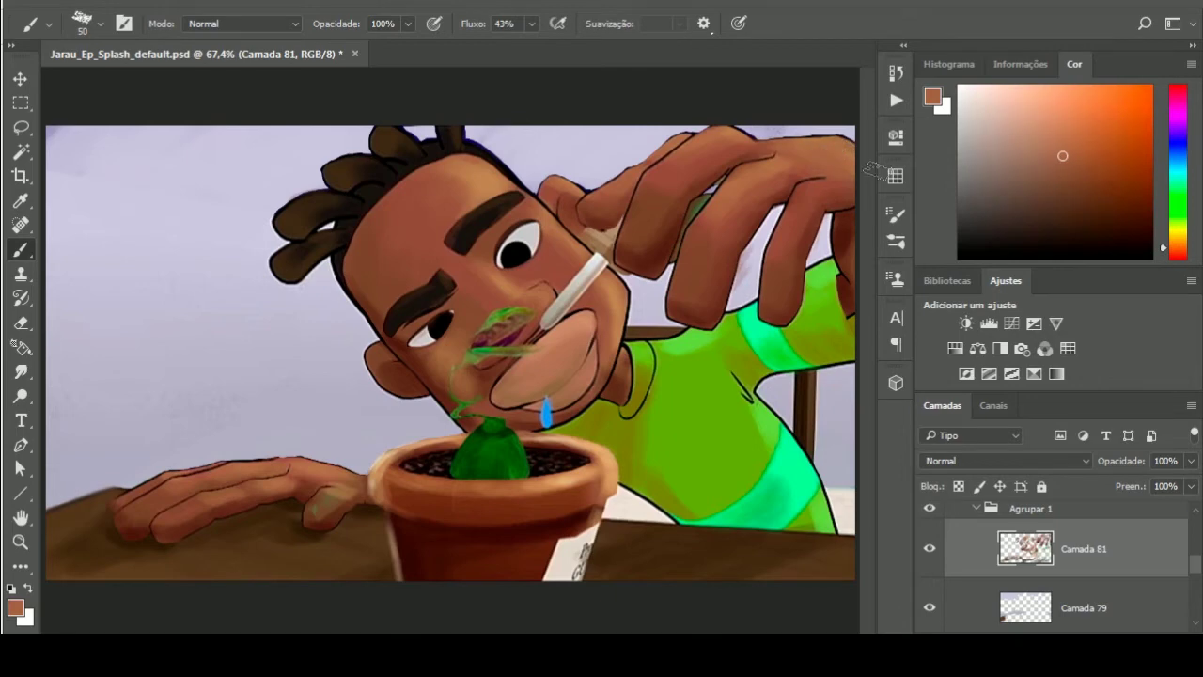
alt+click(625, 271)
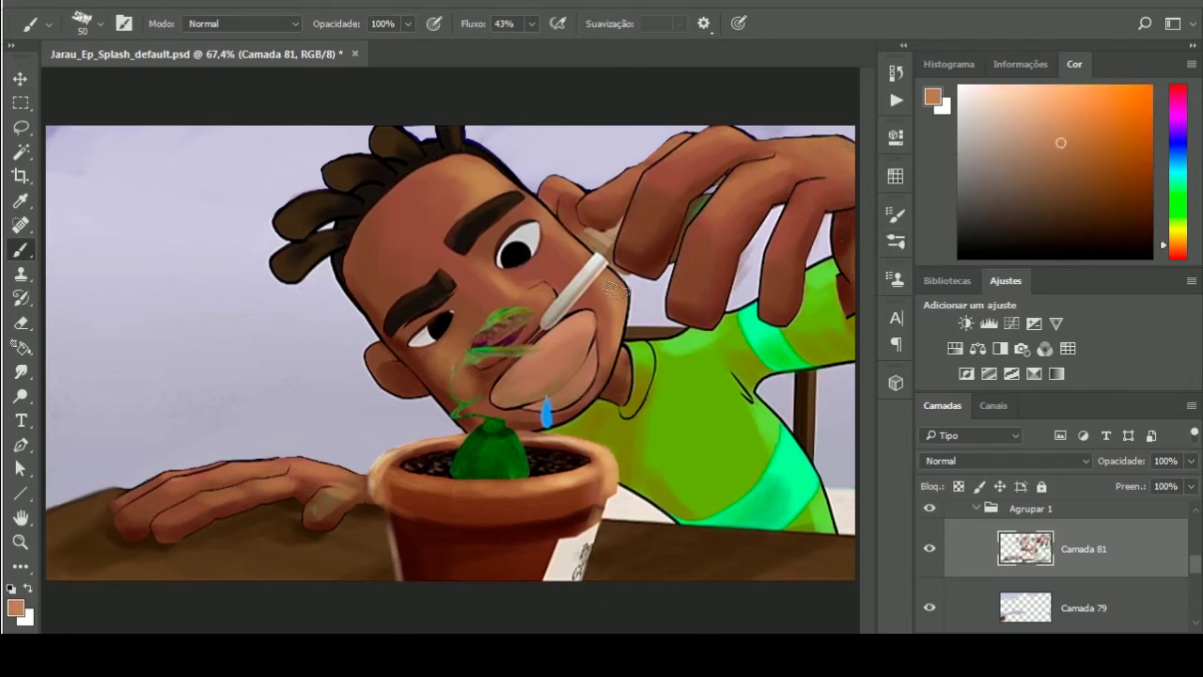
alt+click(602, 376)
alt+click(662, 372)
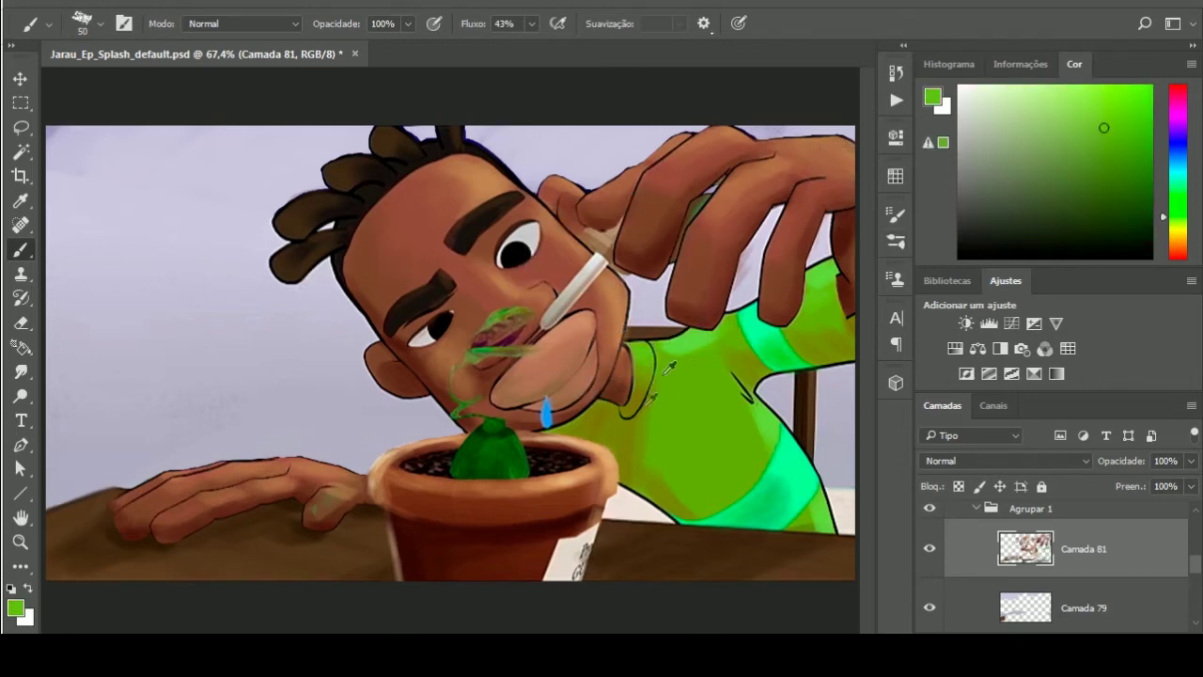
alt+click(650, 402)
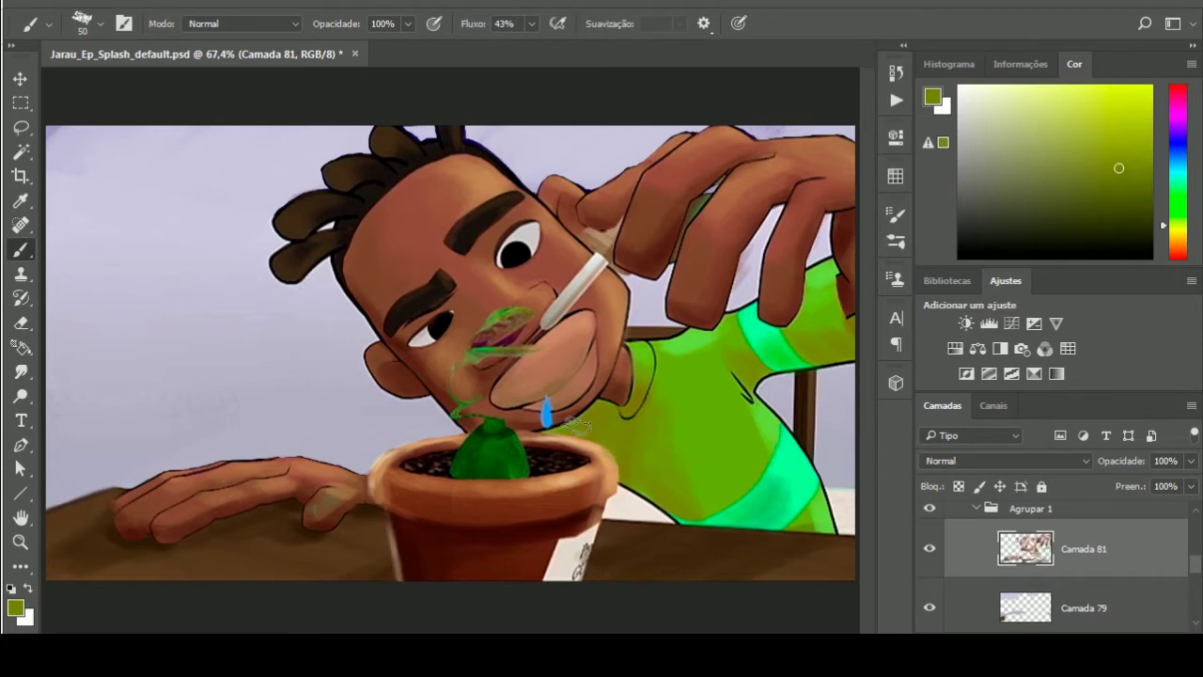
alt+click(696, 442)
alt+click(743, 395)
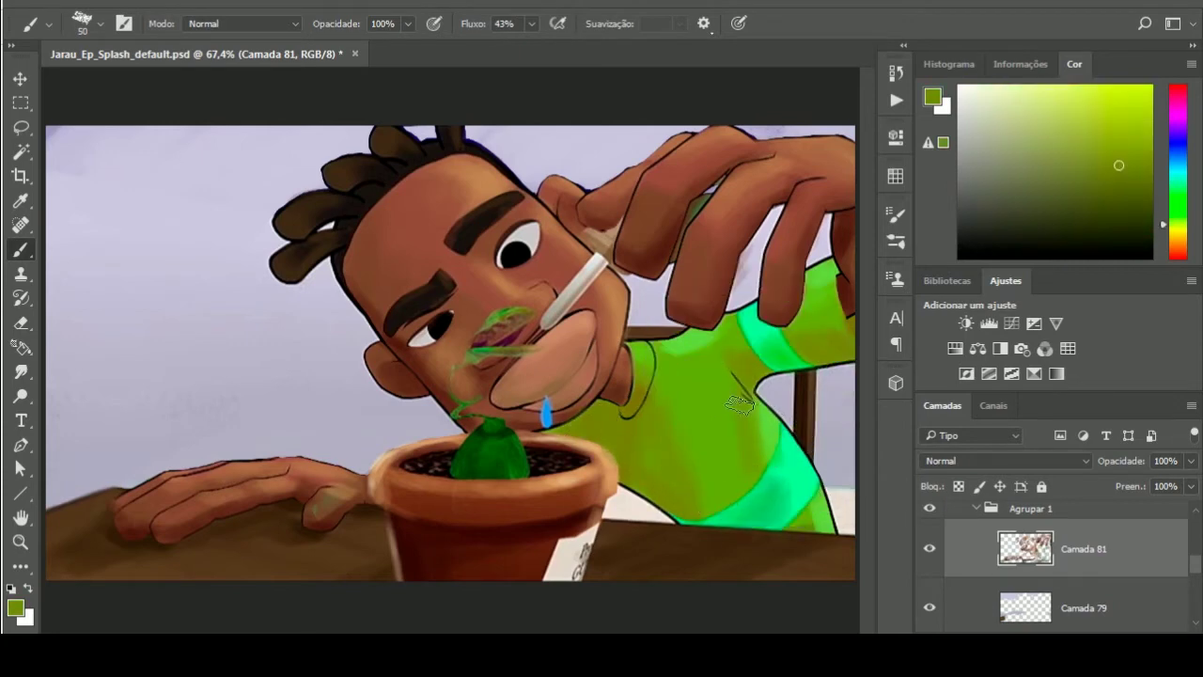
alt+click(776, 489)
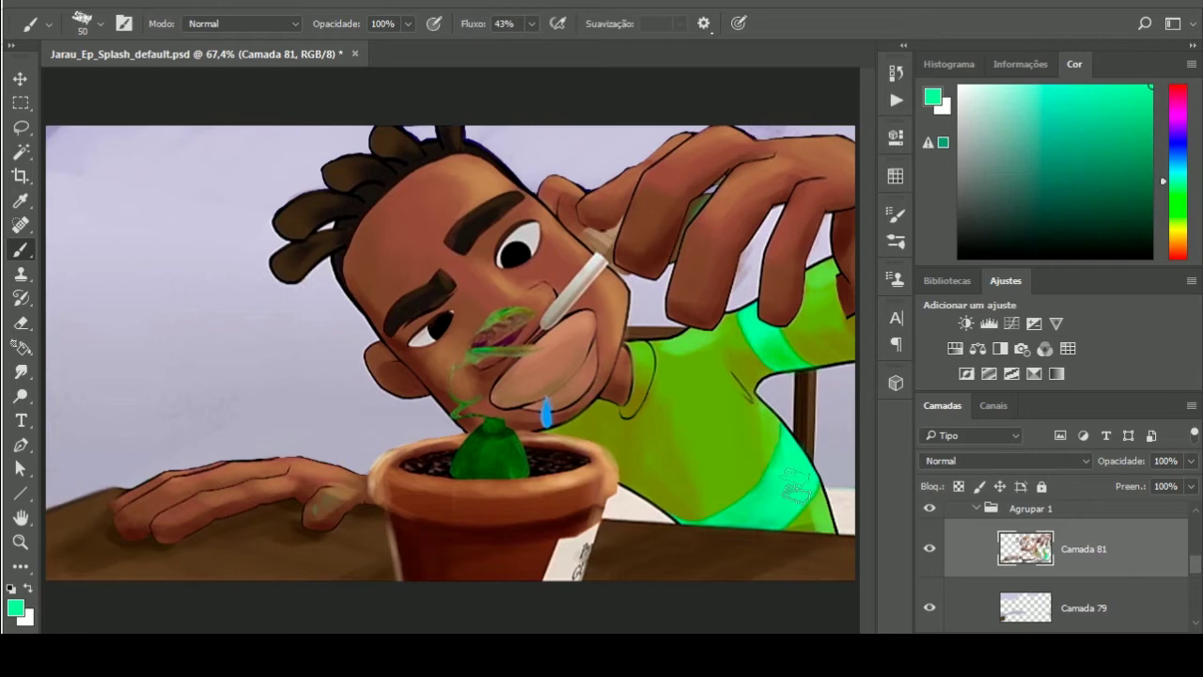
alt+click(799, 493)
alt+click(829, 337)
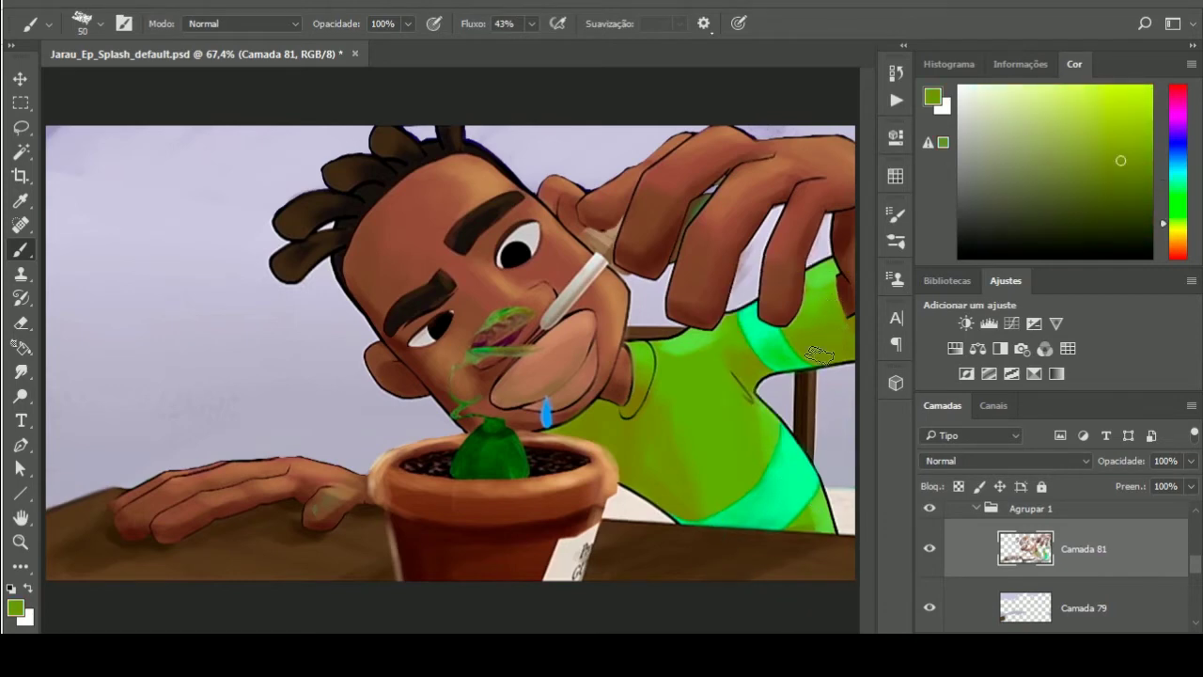
alt+click(423, 498)
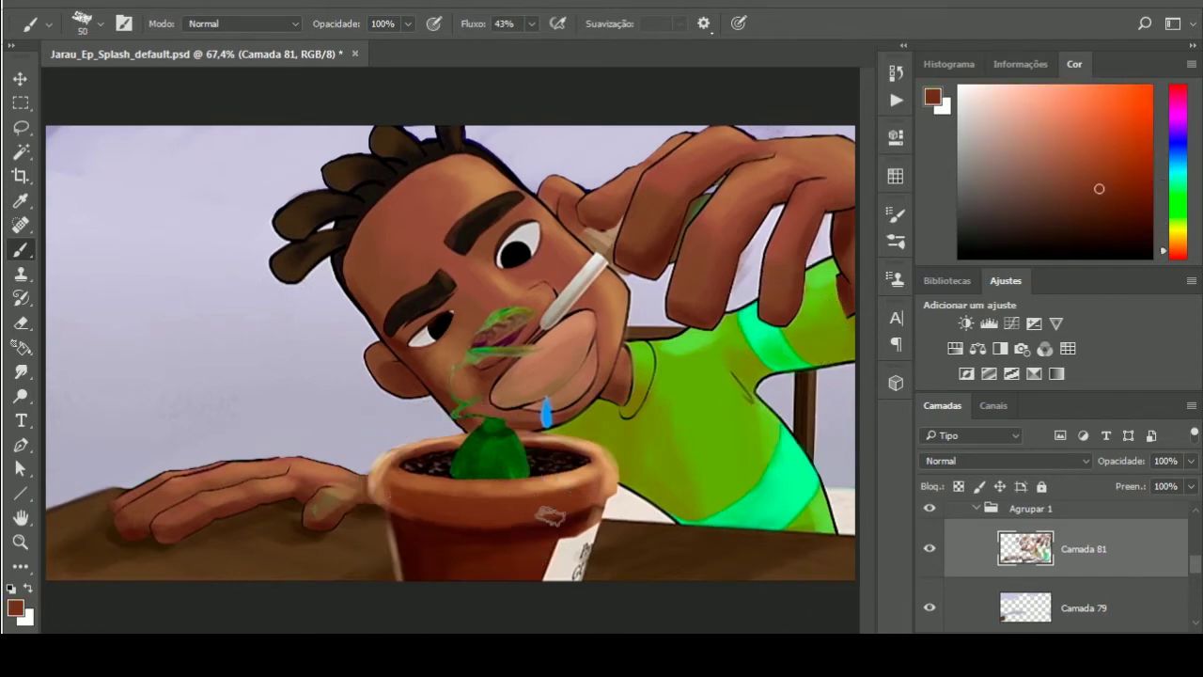
alt+click(524, 555)
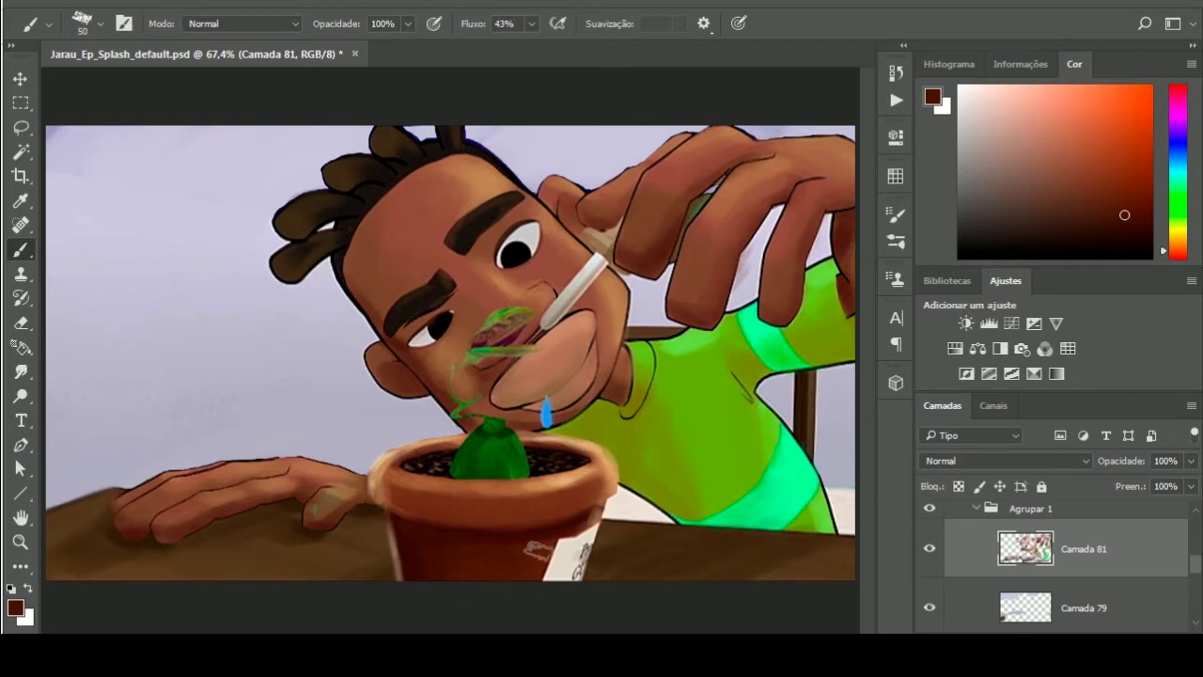
alt+click(405, 498)
alt+click(395, 481)
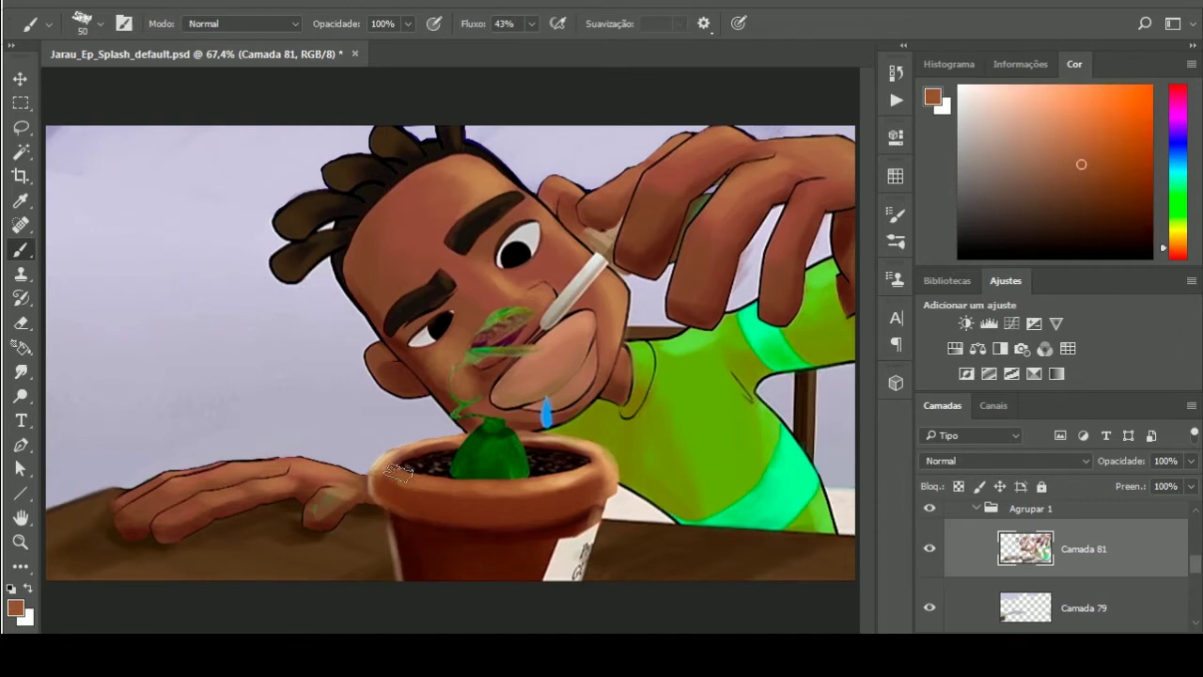
alt+click(330, 544)
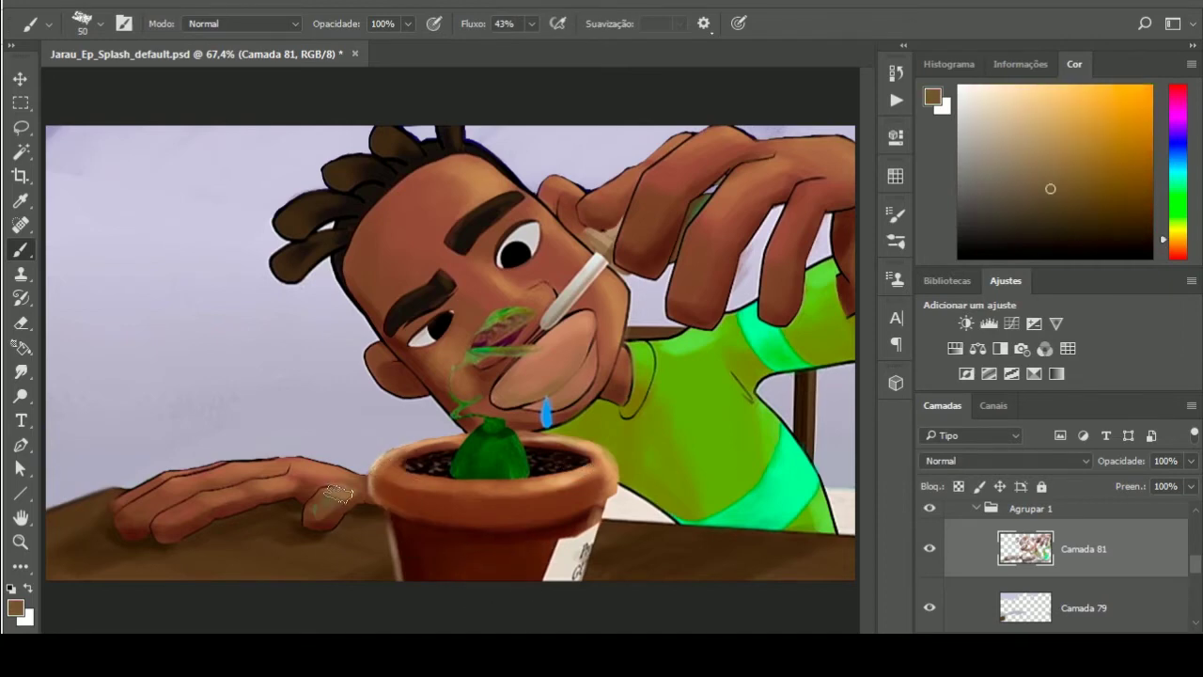
alt+click(174, 531)
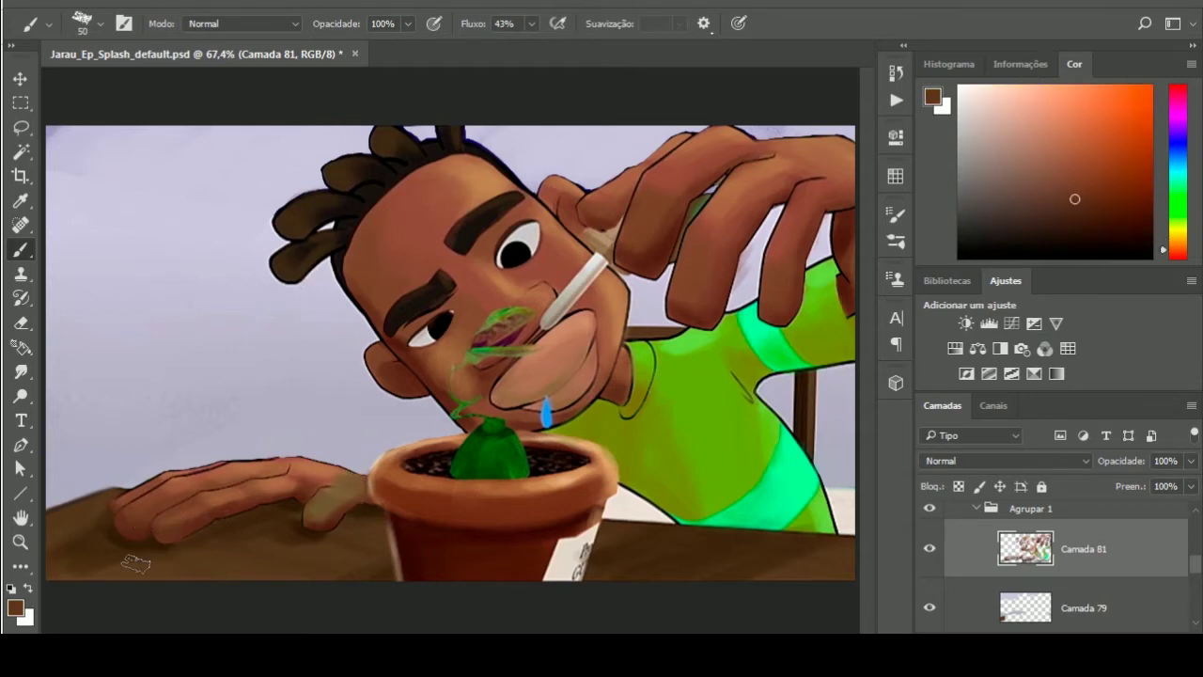
click(930, 509)
click(930, 509)
click(930, 509)
key(bracketleft)
Tint the raised fingers with dark green sampled from the plant
alt+click(514, 446)
key(bracketright)
drag(677, 299, 707, 268)
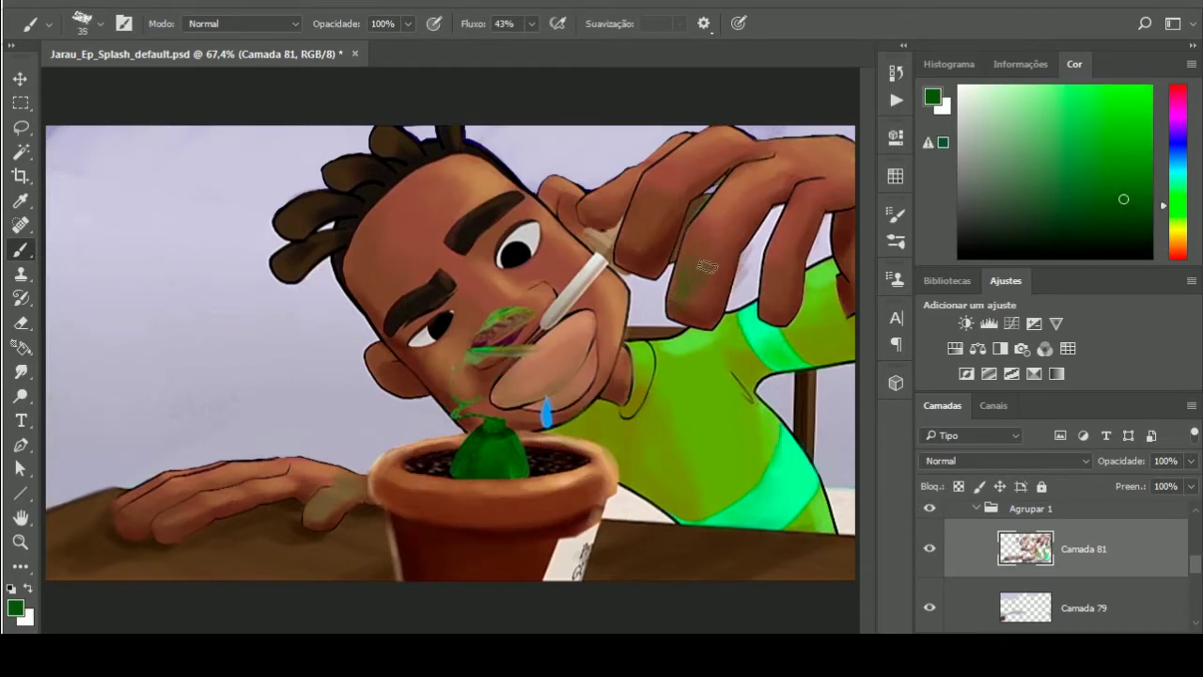
drag(647, 188, 835, 155)
key(bracketright)
key(bracketright)
key(bracketright)
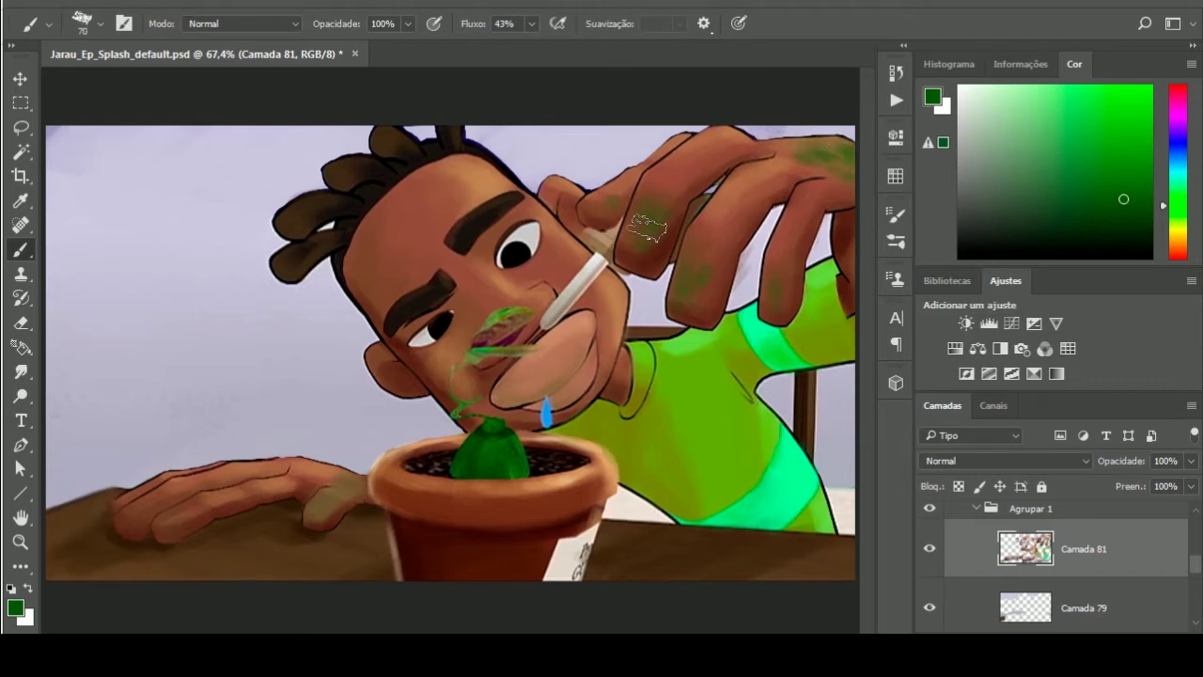
Blend sampled brown skin tones over the green on the top finger
alt+click(655, 231)
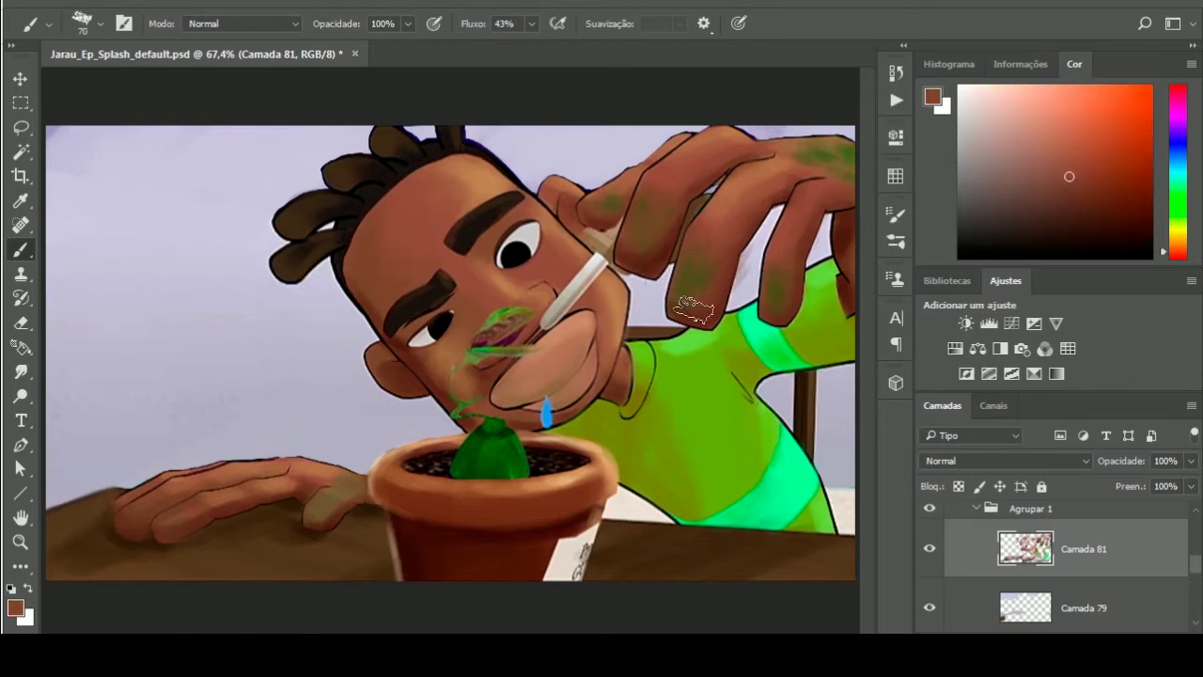
alt+click(784, 310)
drag(808, 150, 850, 155)
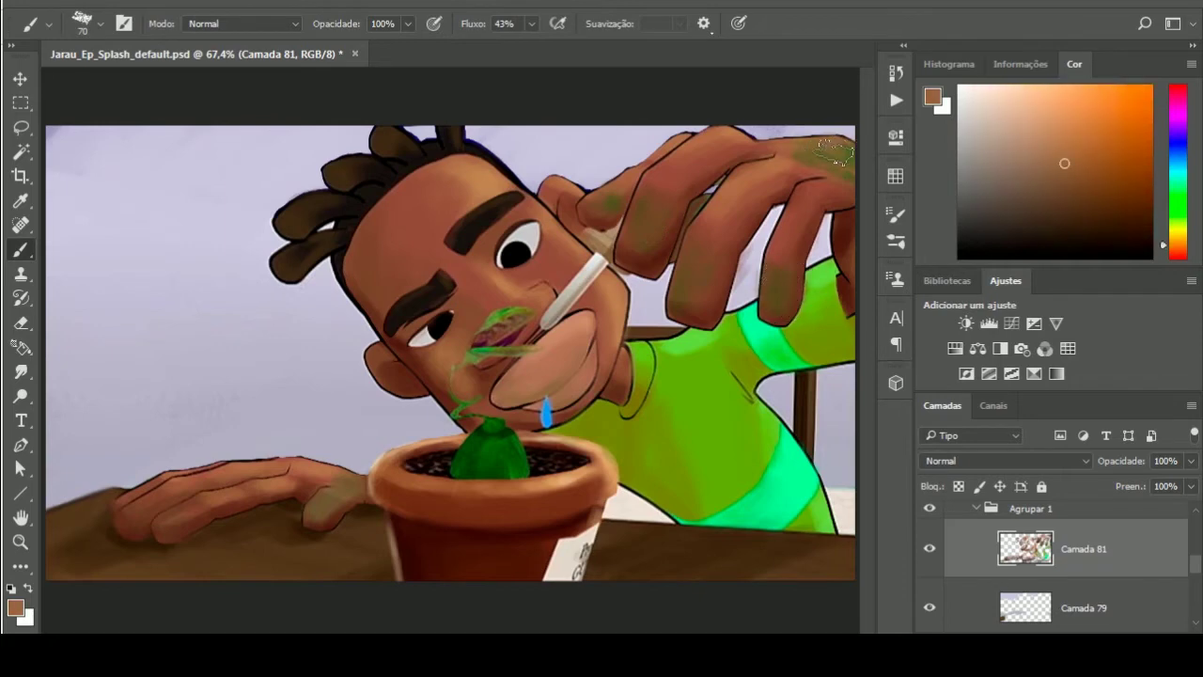
alt+click(851, 162)
alt+click(608, 206)
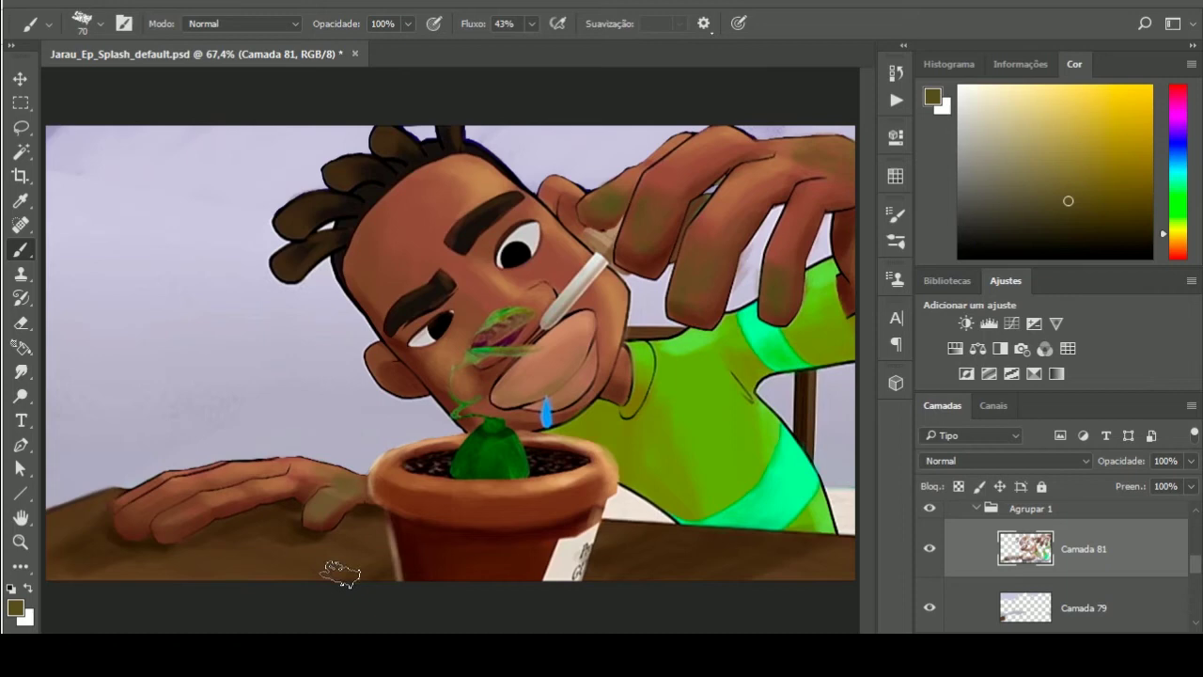
Add darker brown strokes beneath the resting hand with a smaller brush
alt+click(756, 547)
alt+click(781, 549)
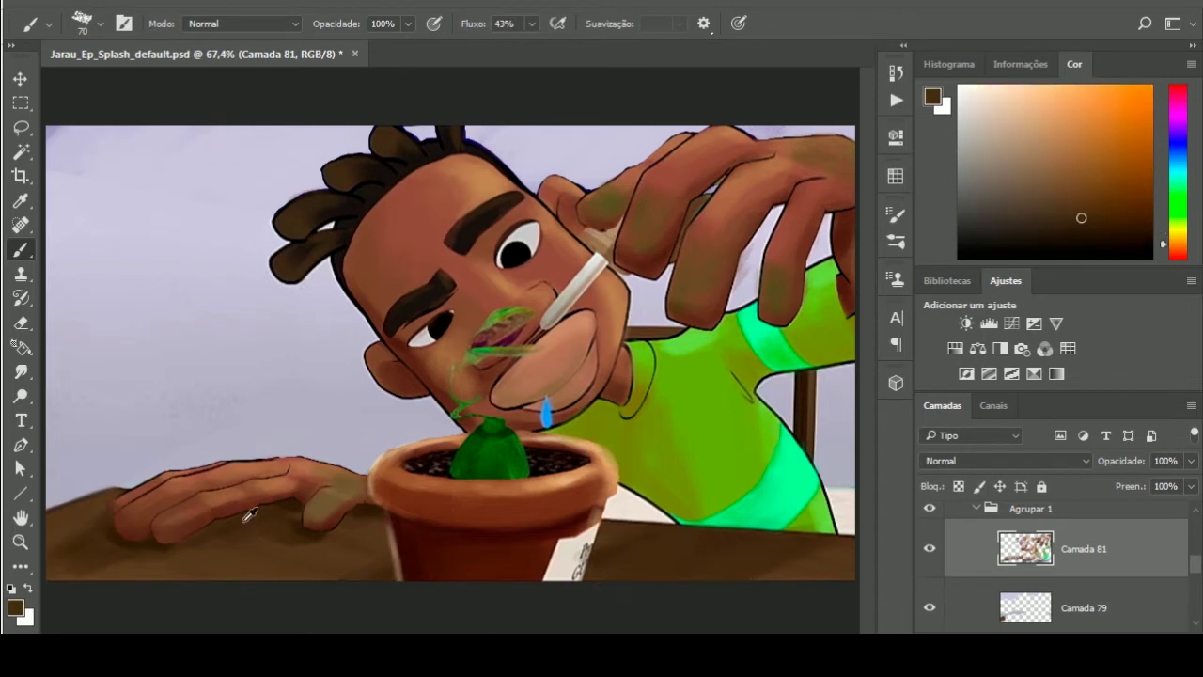
key(bracketleft)
key(bracketleft)
key(bracketleft)
key(bracketleft)
alt+click(291, 504)
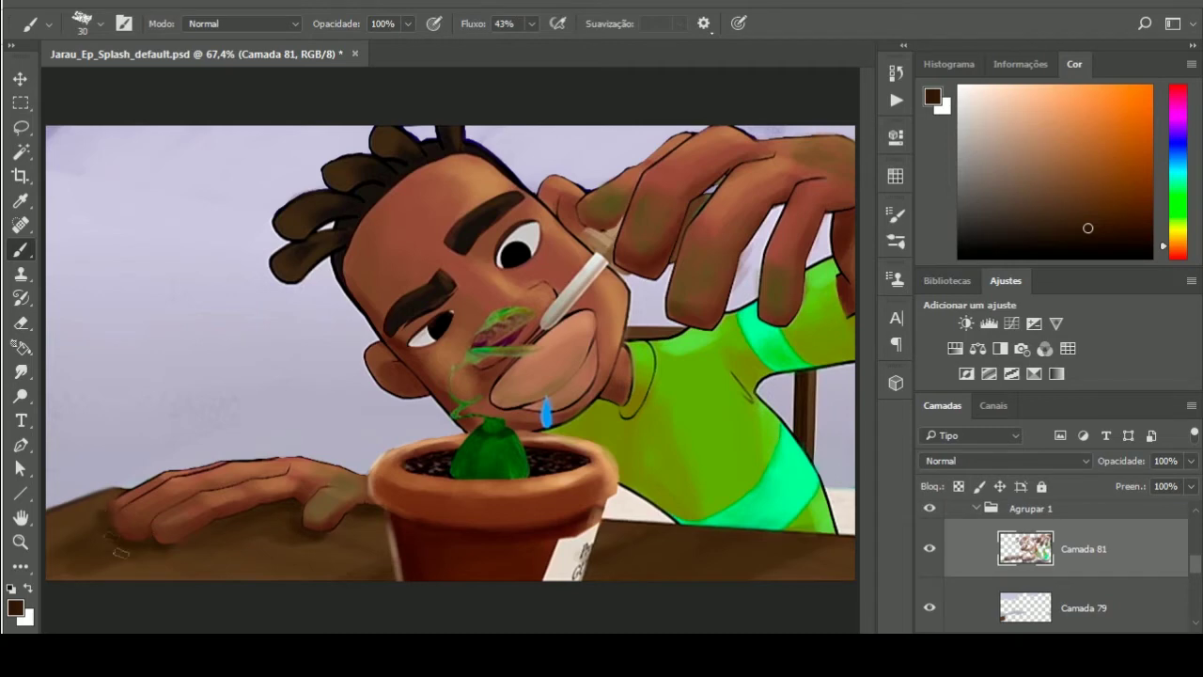
alt+click(103, 517)
key(bracketleft)
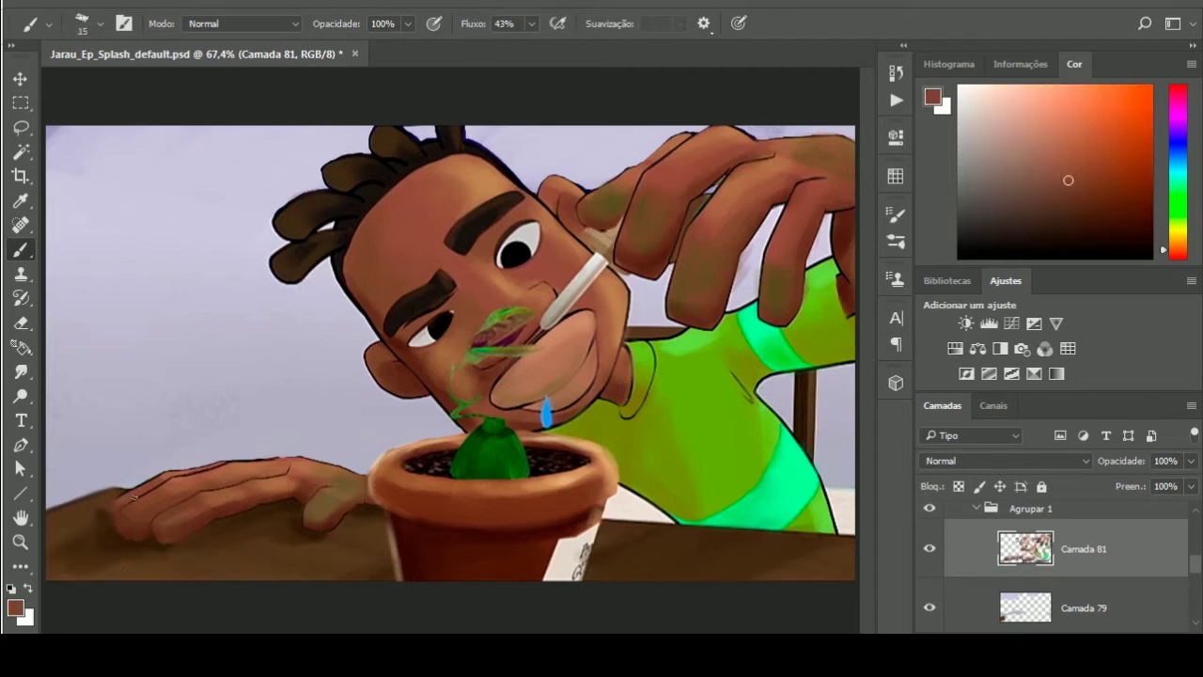
alt+click(486, 177)
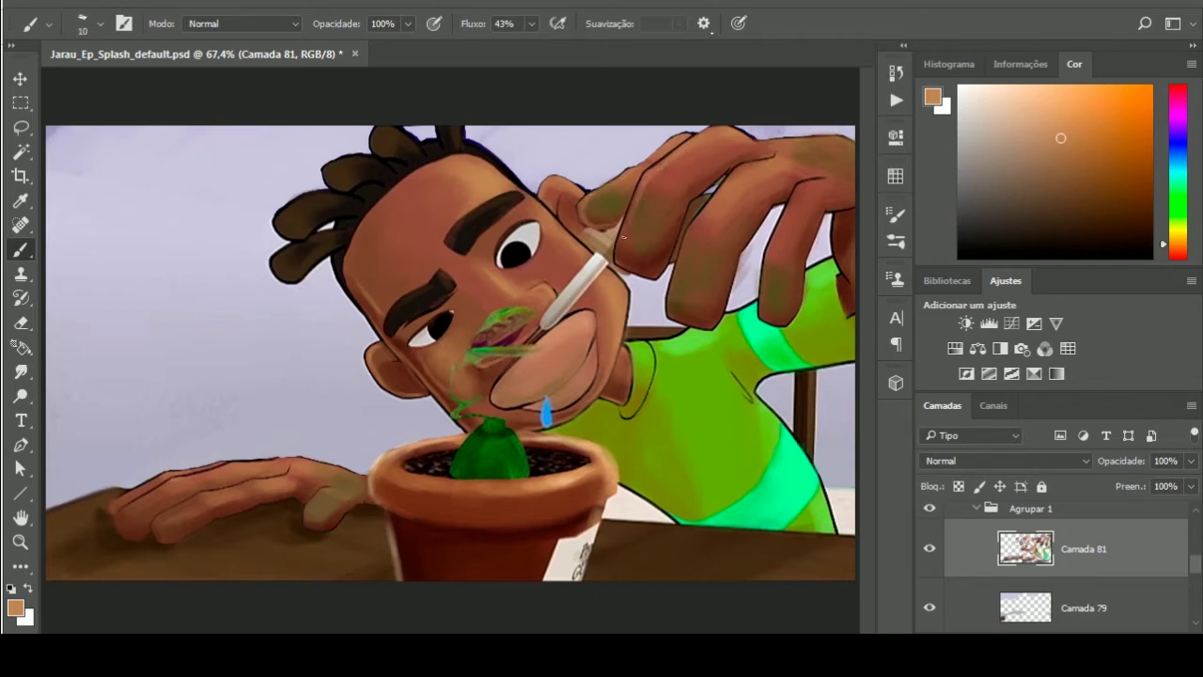
Highlight the finger edges with light skin strokes
drag(622, 237, 628, 273)
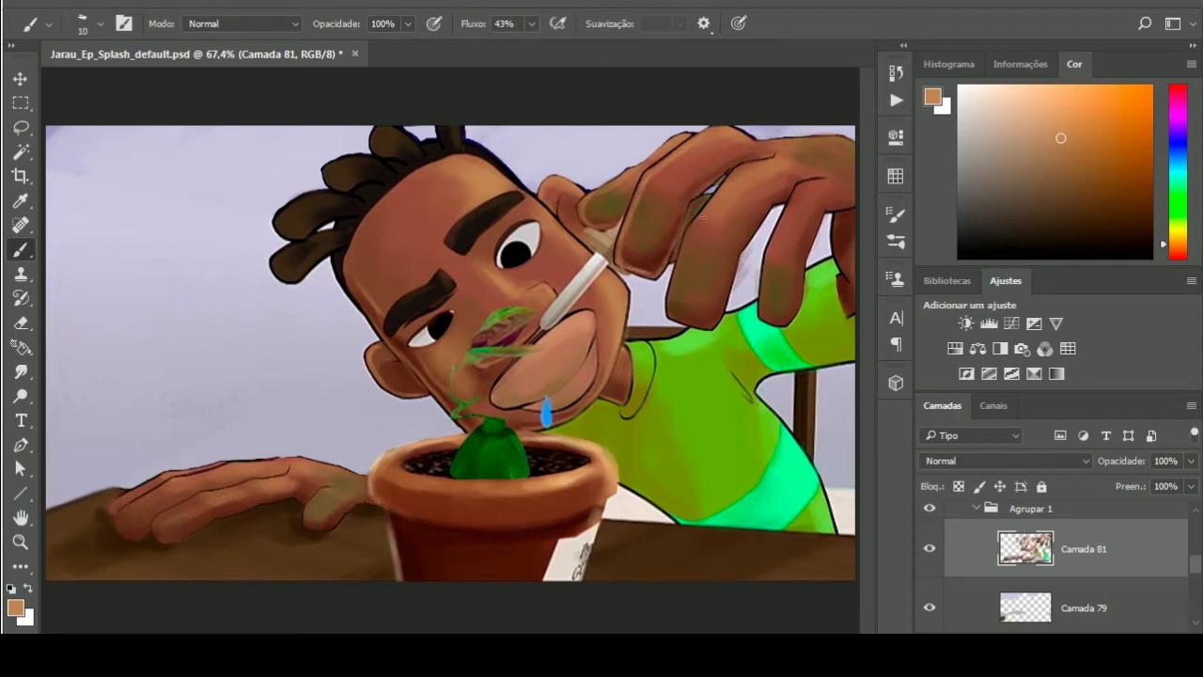
mouse_move(703, 215)
mouse_down()
mouse_move(688, 273)
mouse_move(707, 329)
mouse_up()
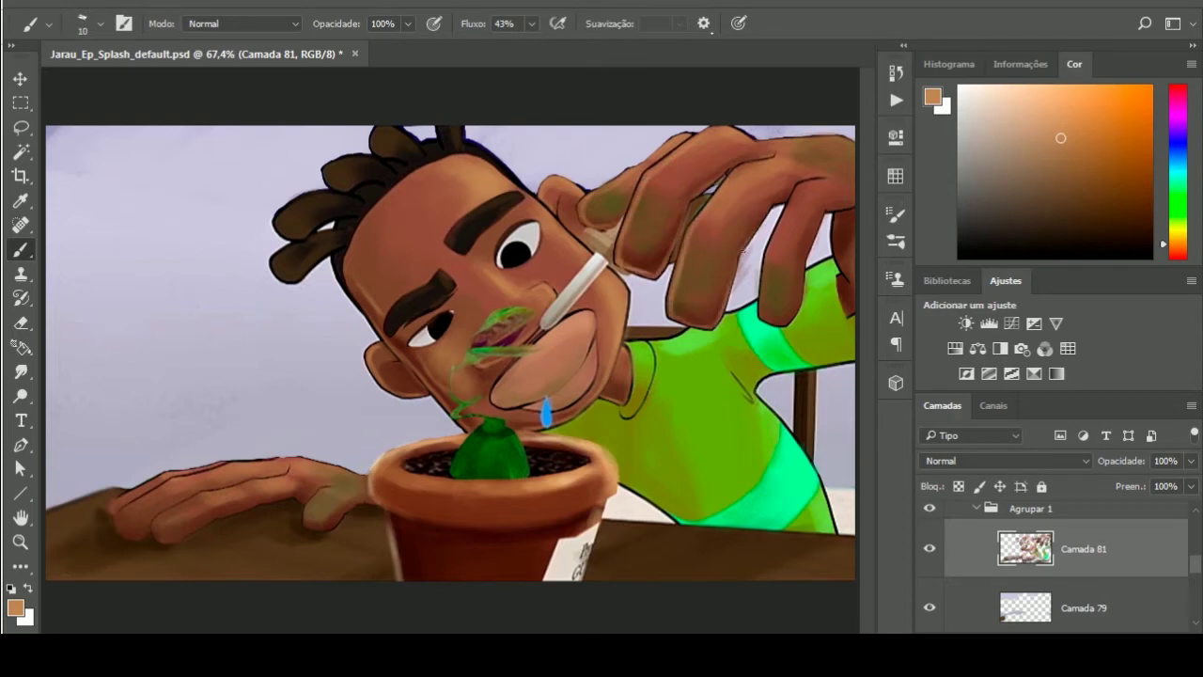
drag(739, 254, 774, 203)
drag(769, 251, 763, 319)
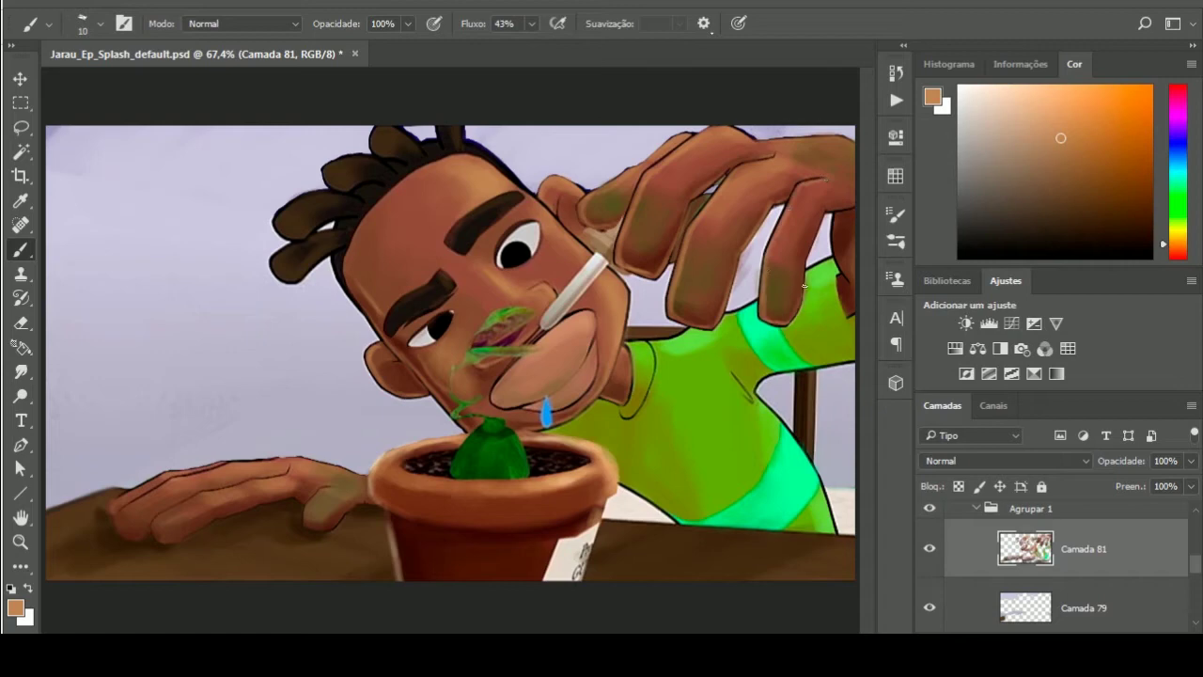
mouse_move(804, 285)
mouse_down()
mouse_move(810, 239)
mouse_move(839, 224)
mouse_up()
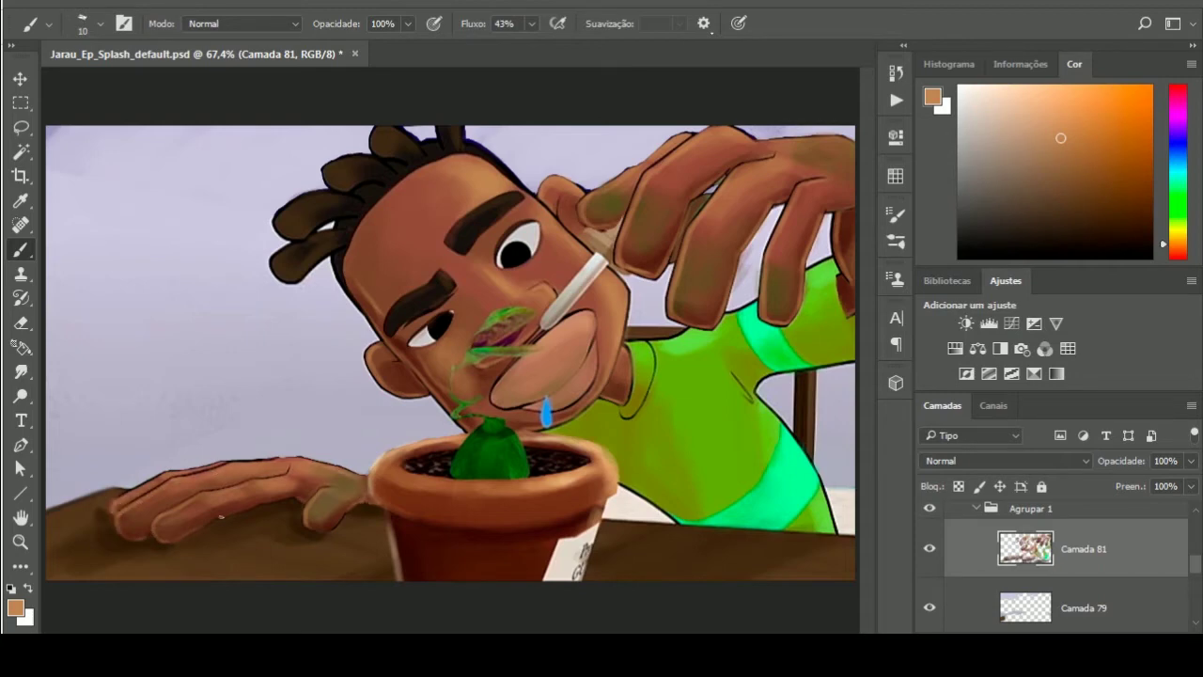
Add light peach highlights along the jaw and lower cheek
alt+click(267, 474)
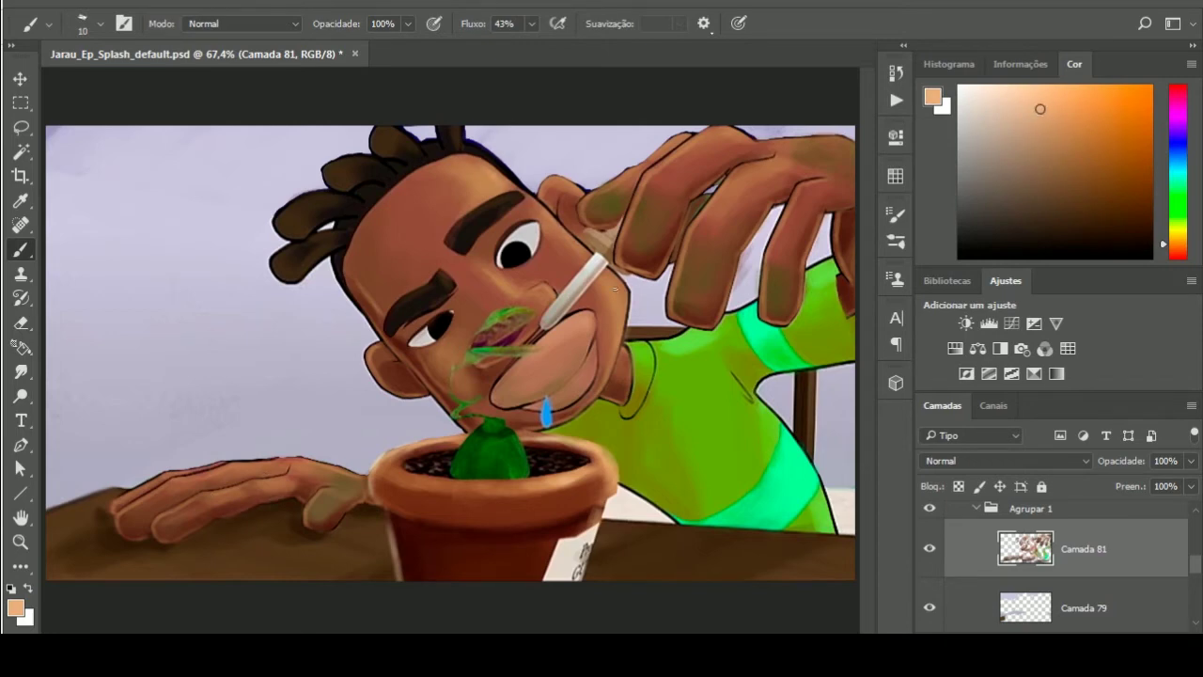
drag(623, 289, 604, 382)
alt+click(512, 373)
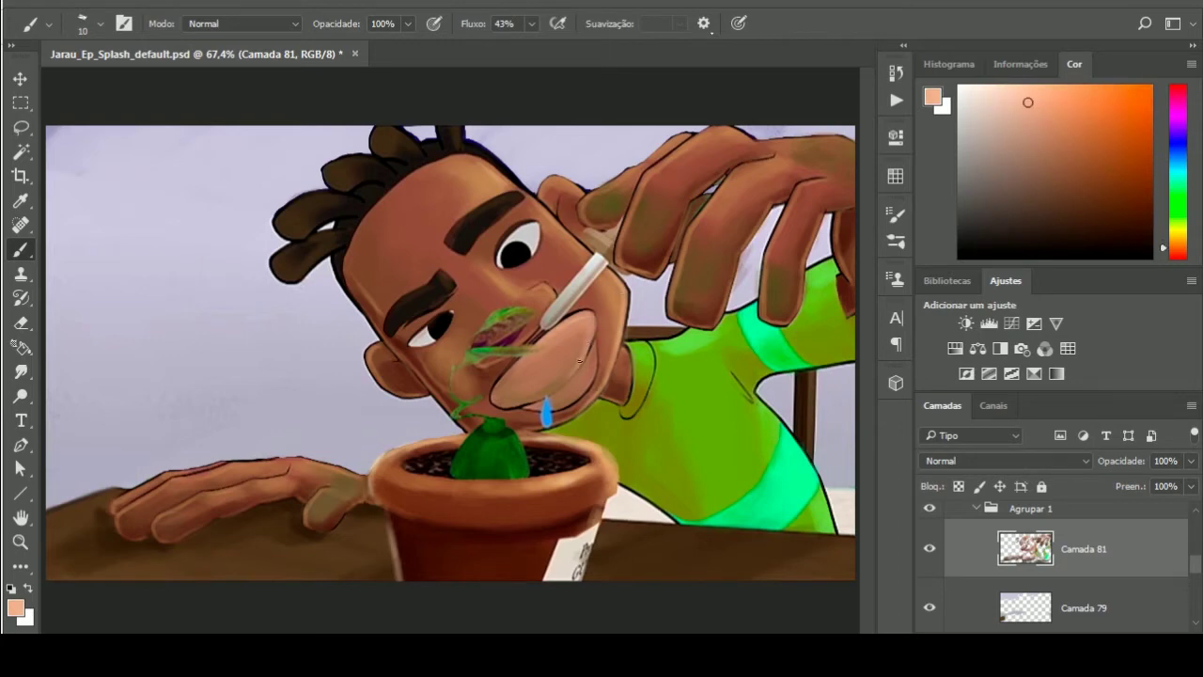
drag(580, 362, 592, 351)
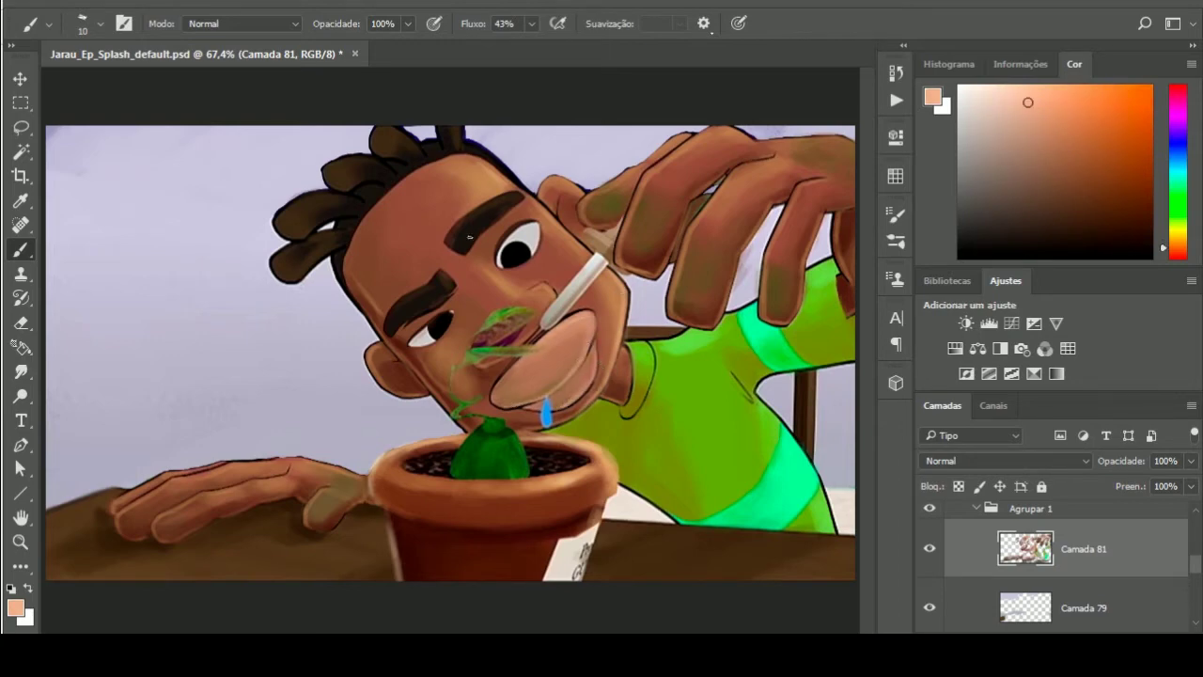
alt+click(471, 218)
Compare Agrupar 1 against the flat art, then lighten the top finger edge with light peach
click(930, 509)
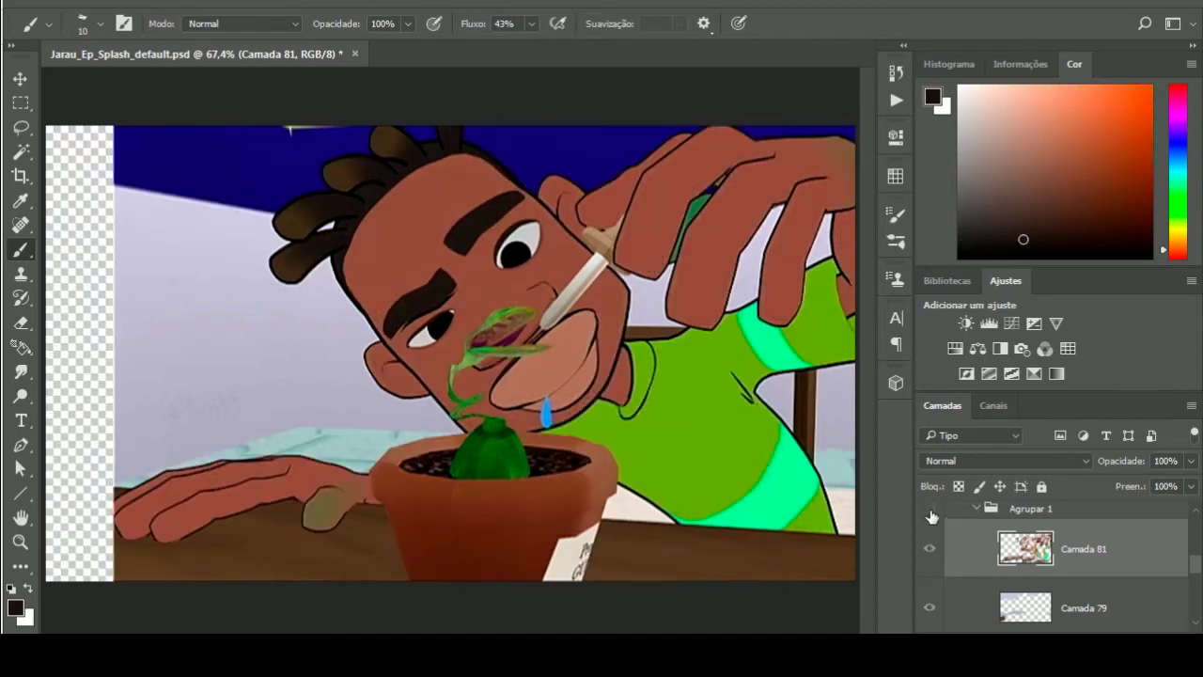
click(930, 508)
alt+click(740, 169)
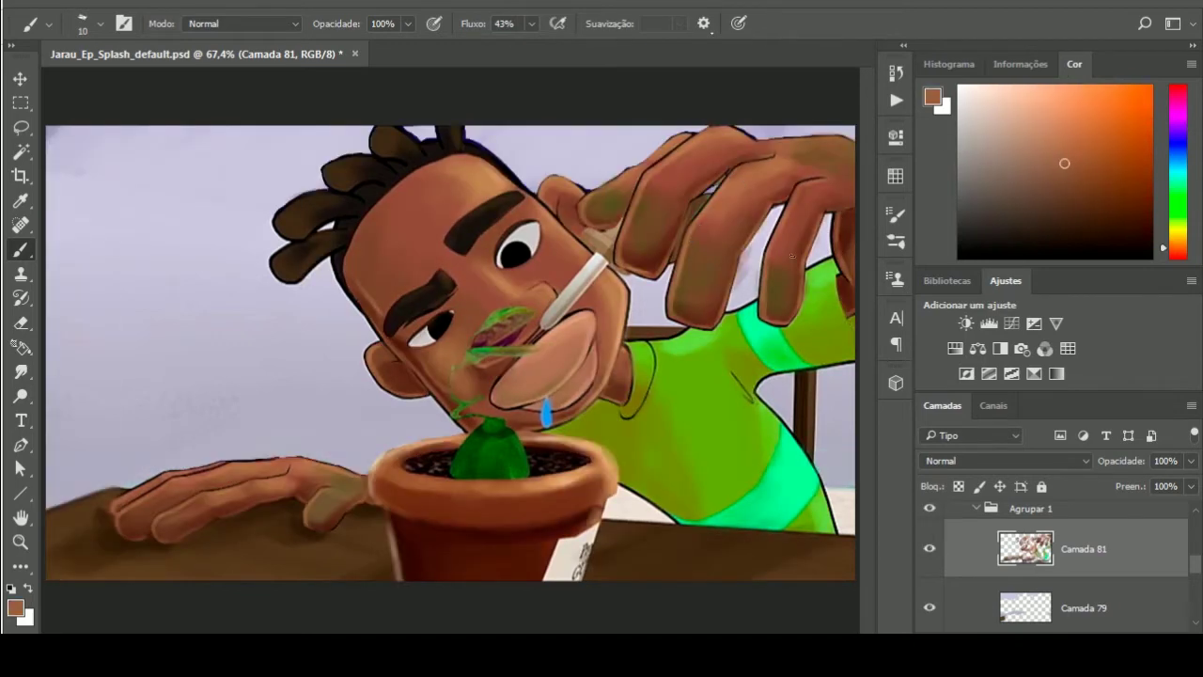
alt+click(780, 141)
mouse_move(768, 143)
mouse_down()
mouse_move(814, 139)
mouse_move(669, 153)
mouse_up()
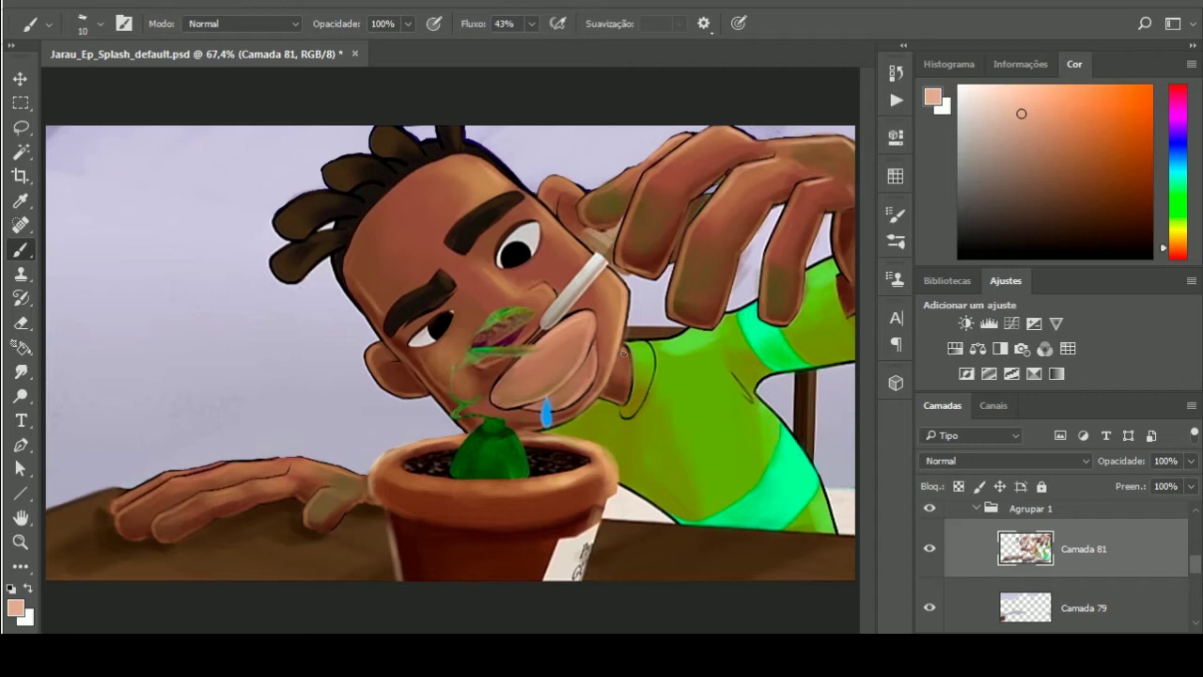
Pick a dark olive-brown, add new layer Camada 82, and paint a soft shadow below the chin
alt+click(785, 337)
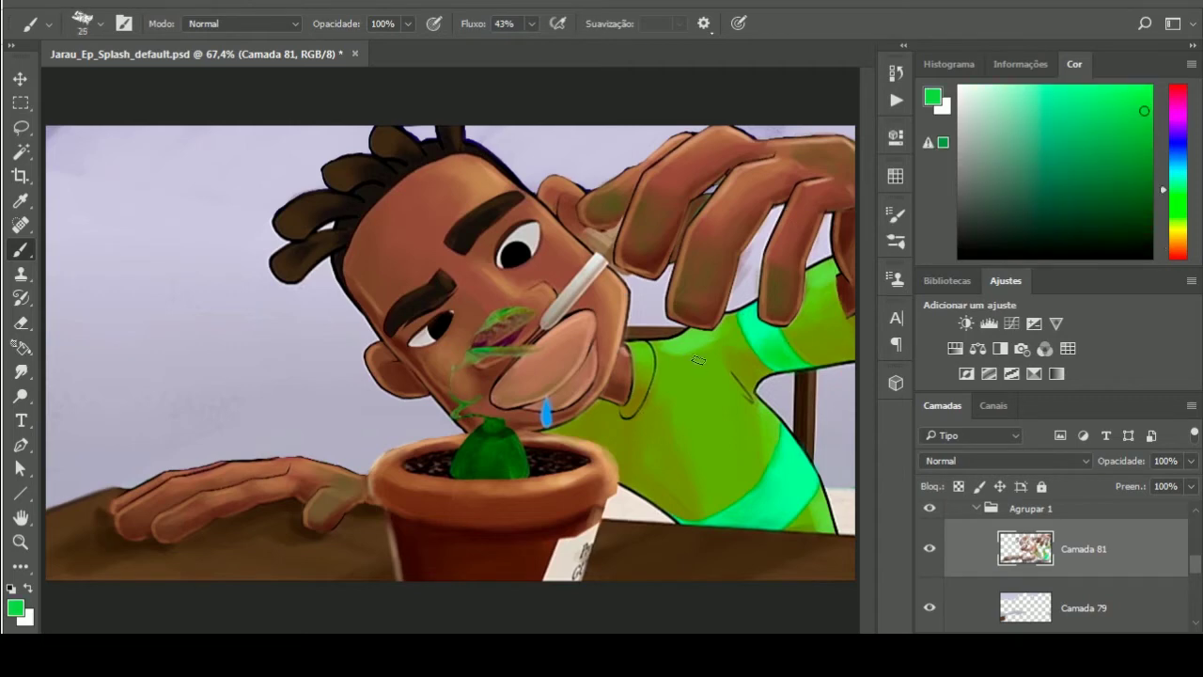
drag(1174, 190, 1175, 180)
click(1042, 101)
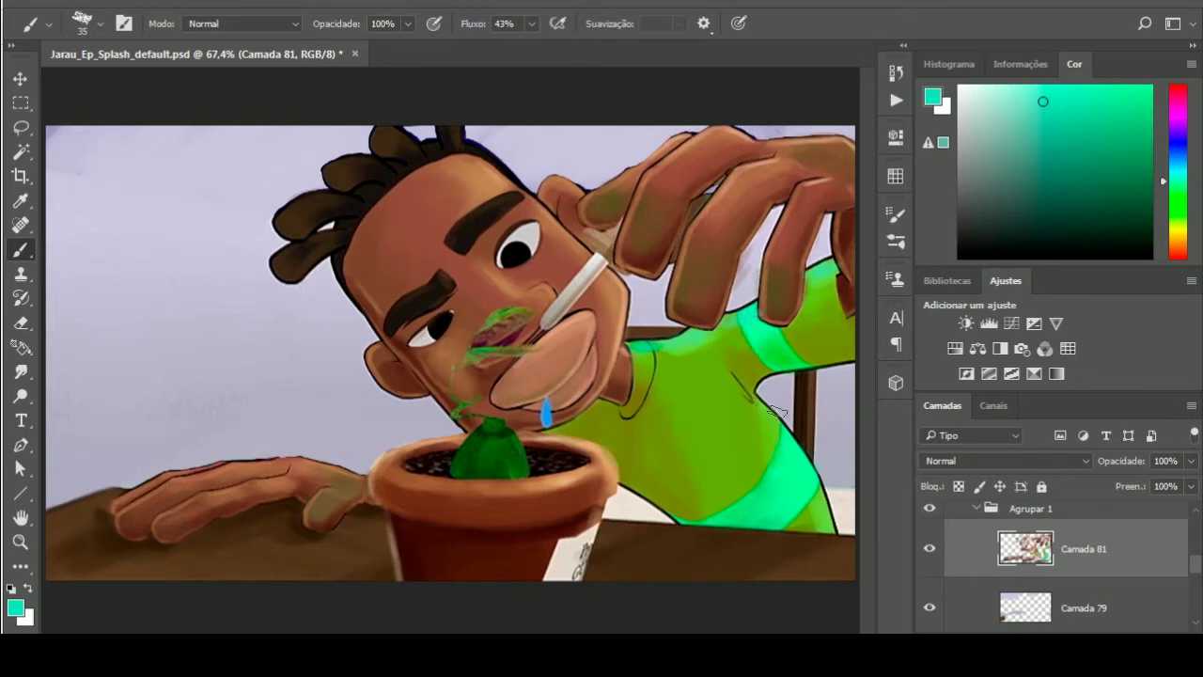
alt+click(832, 526)
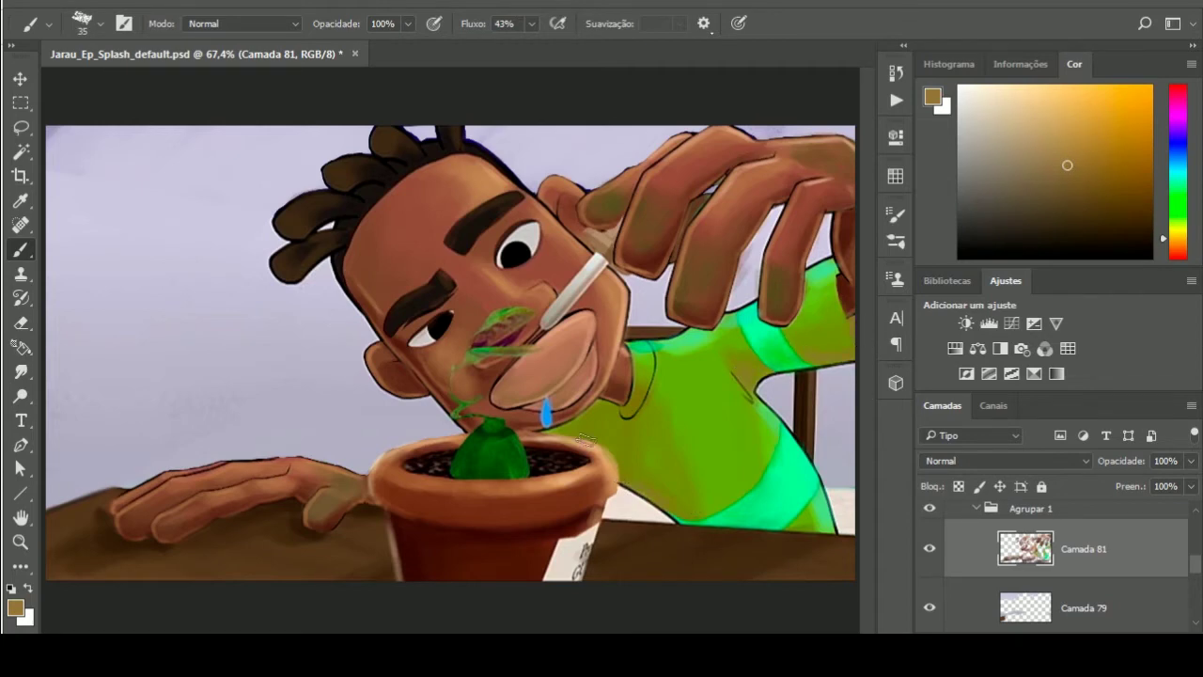
drag(602, 421, 611, 431)
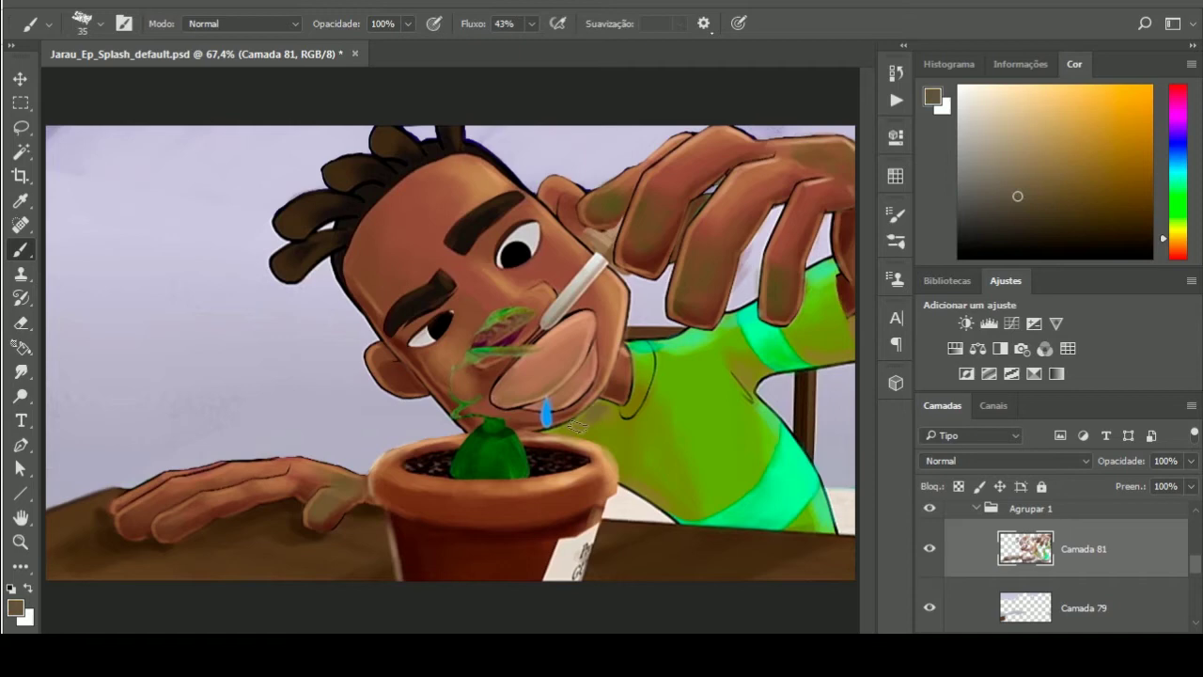
key(ctrl+shift+alt+n)
drag(607, 404, 601, 437)
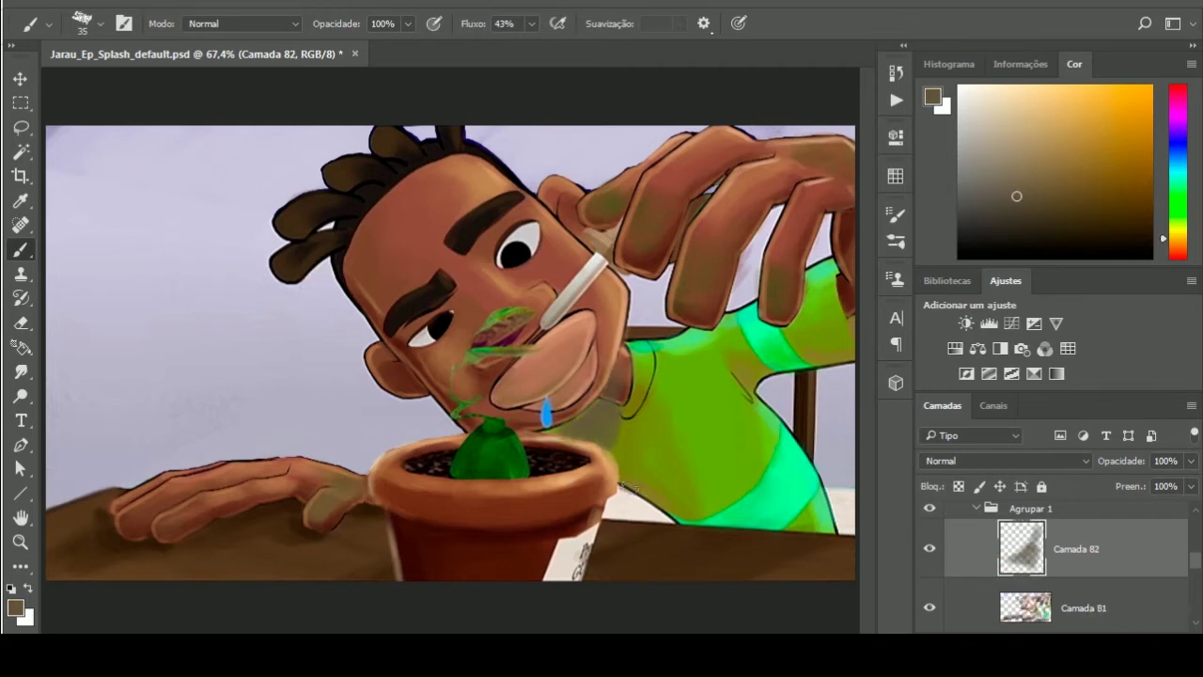
Shade the shirt sleeve and collar on a Multiply layer at 40% opacity
drag(766, 373, 828, 372)
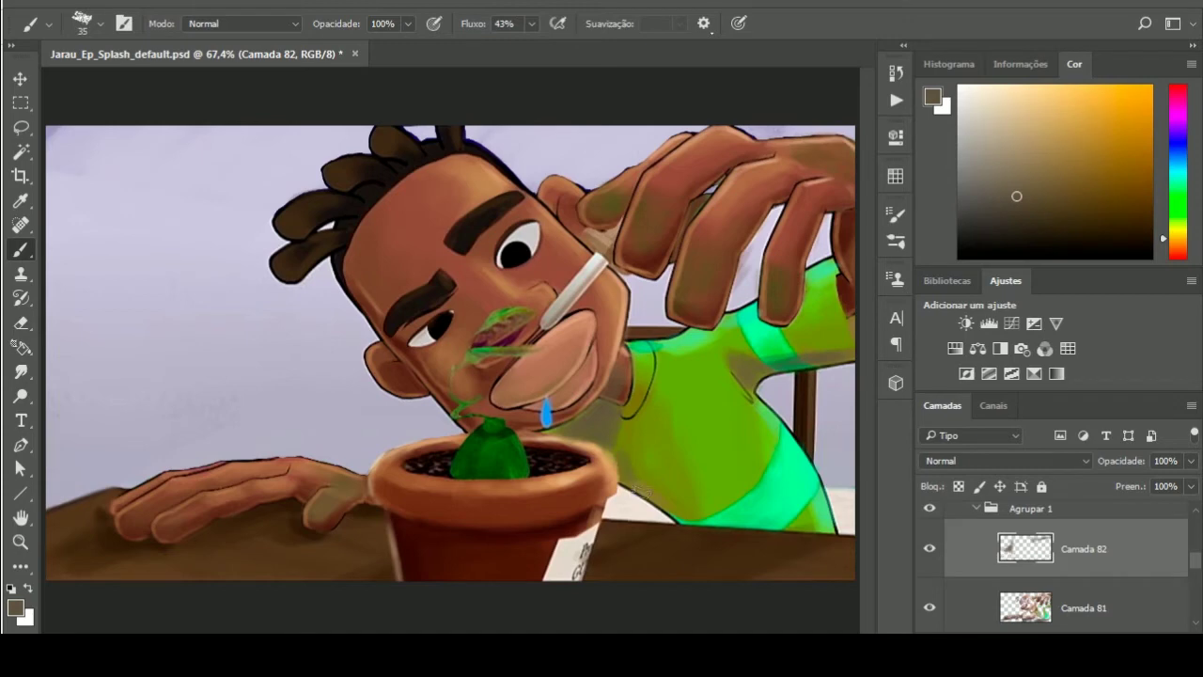
drag(620, 465, 695, 526)
click(1006, 460)
click(968, 143)
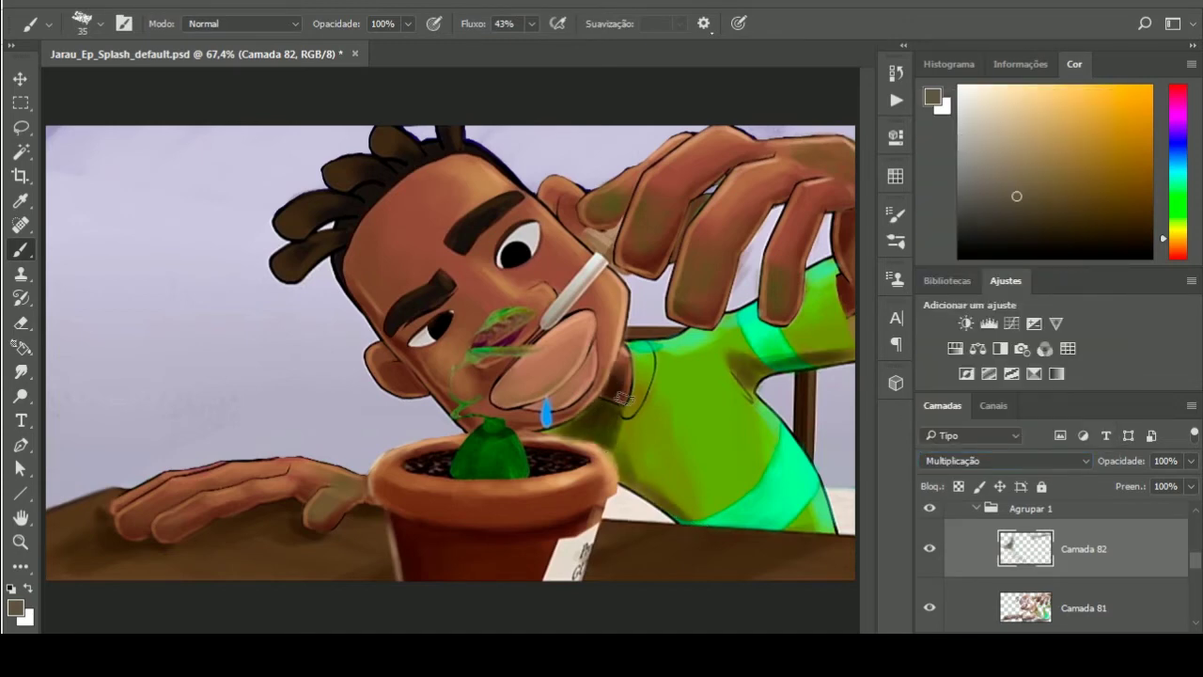
drag(616, 378, 649, 429)
mouse_move(760, 381)
mouse_down()
mouse_move(724, 362)
mouse_move(757, 400)
mouse_up()
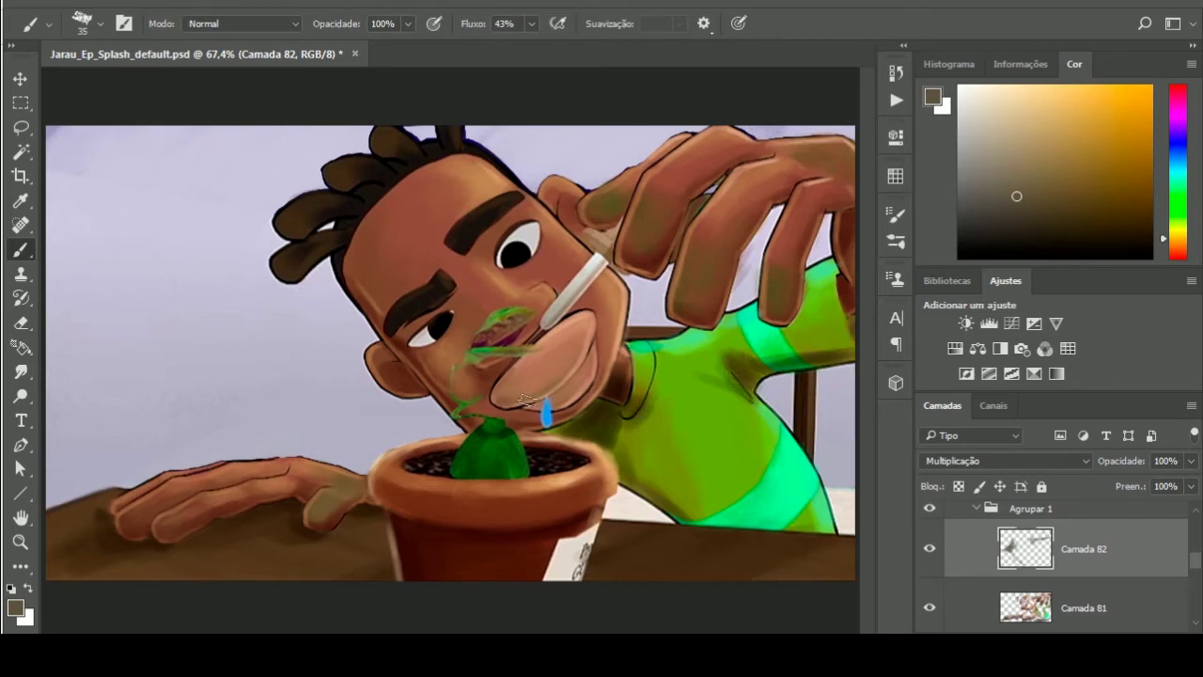
key(ctrl+z)
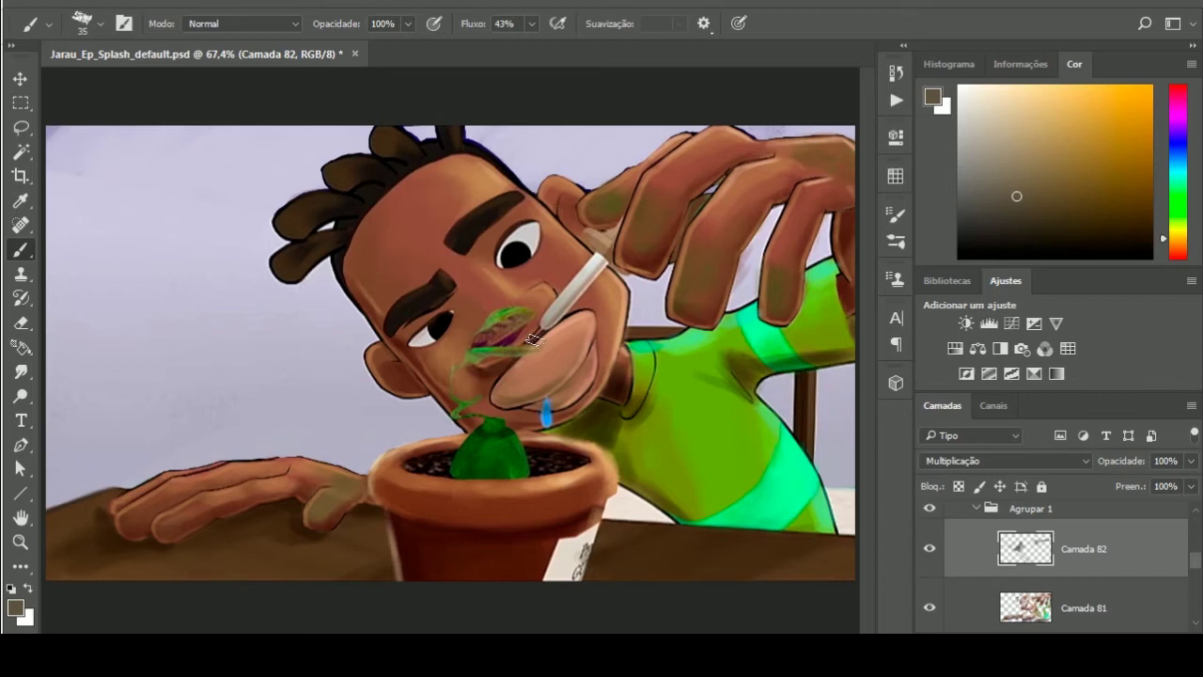
drag(1190, 461, 1114, 495)
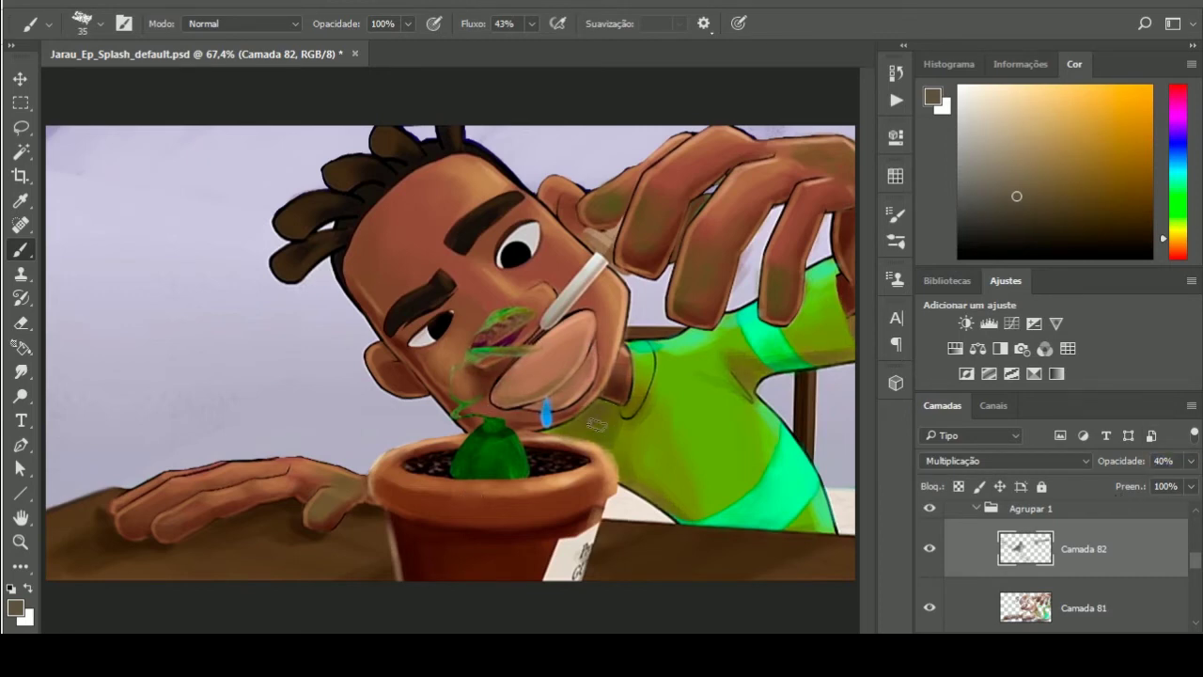
Darken the collar outline, sample shirt greens, pick white, and add new layer Camada 83
drag(636, 383, 630, 425)
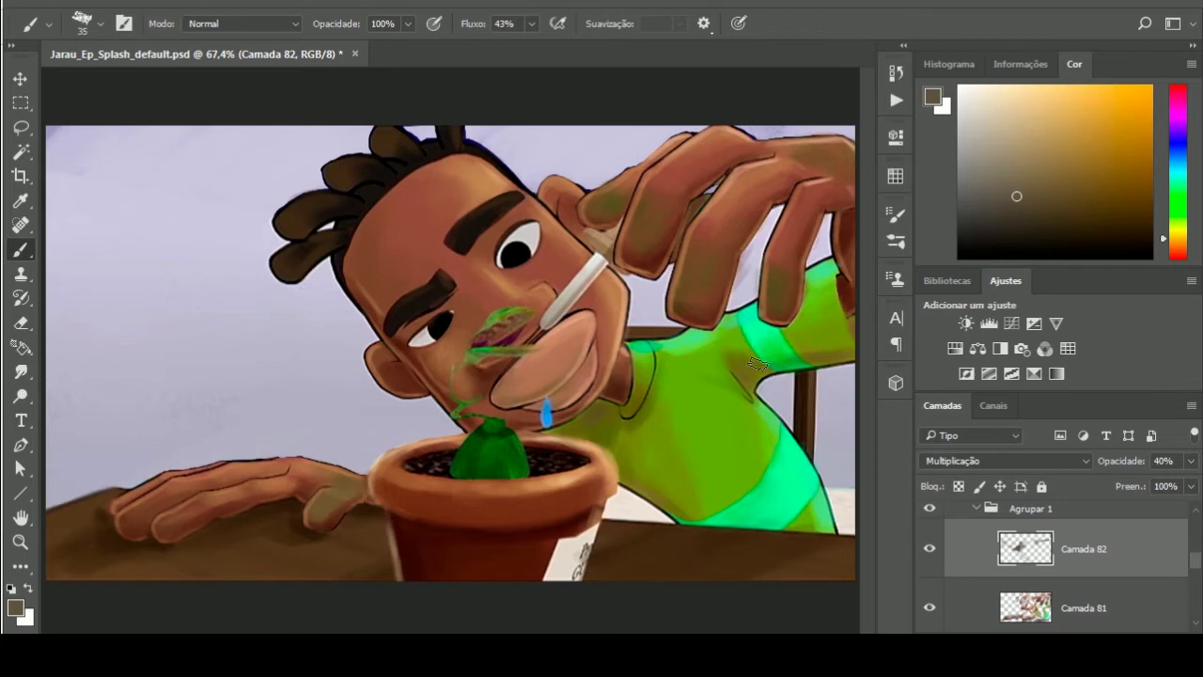
alt+click(758, 437)
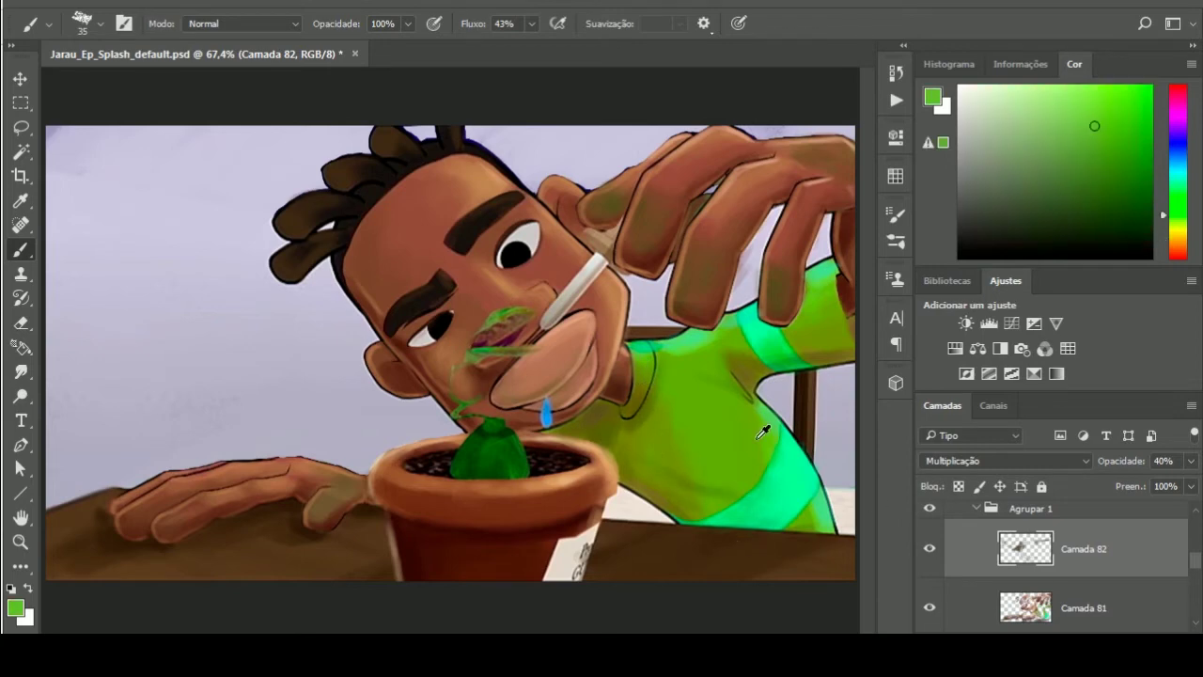
alt+click(761, 338)
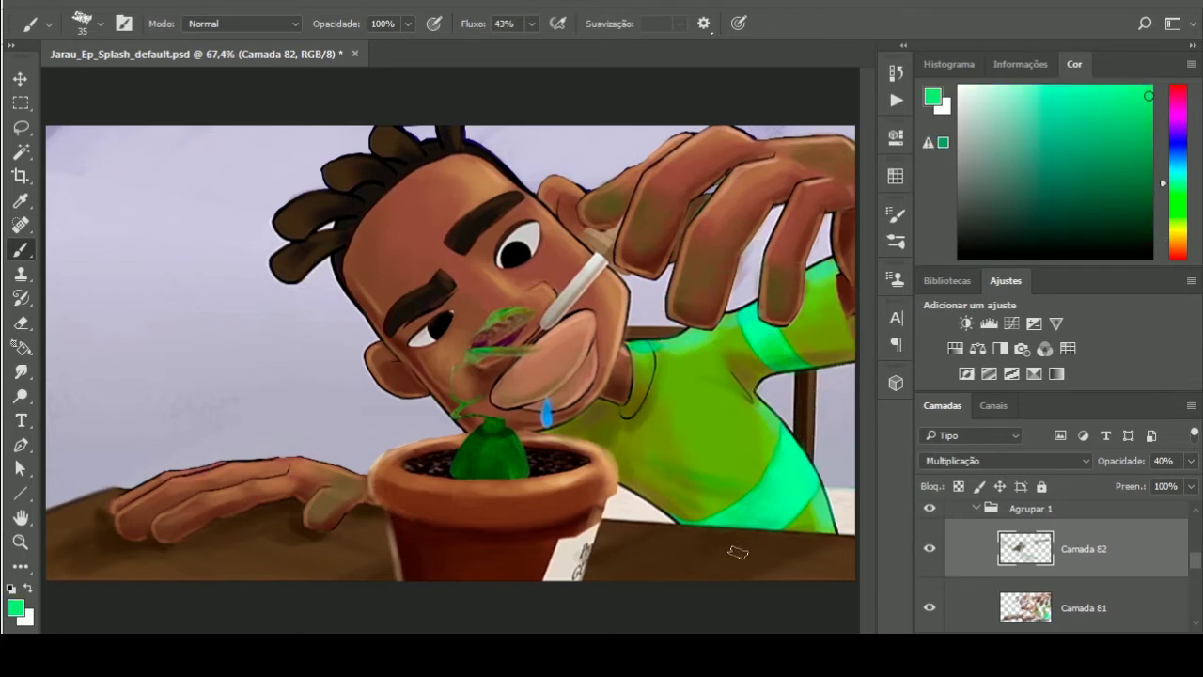
key(bracketleft)
key(bracketleft)
key(bracketleft)
alt+click(440, 331)
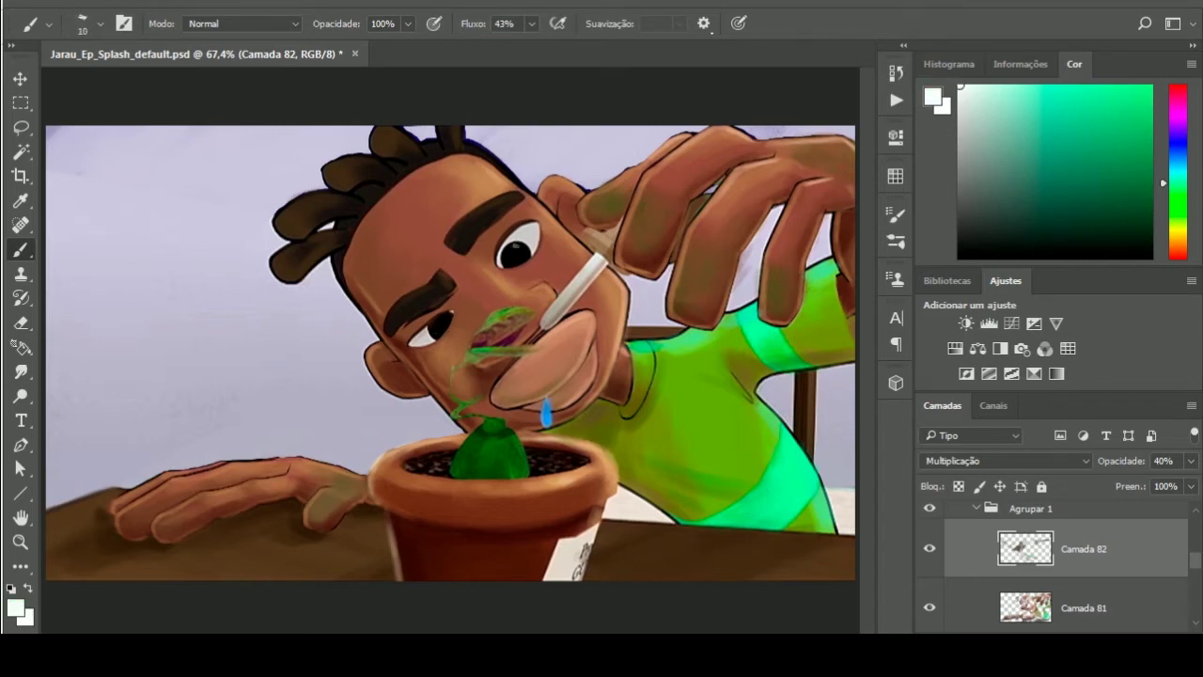
key(ctrl+shift+alt+n)
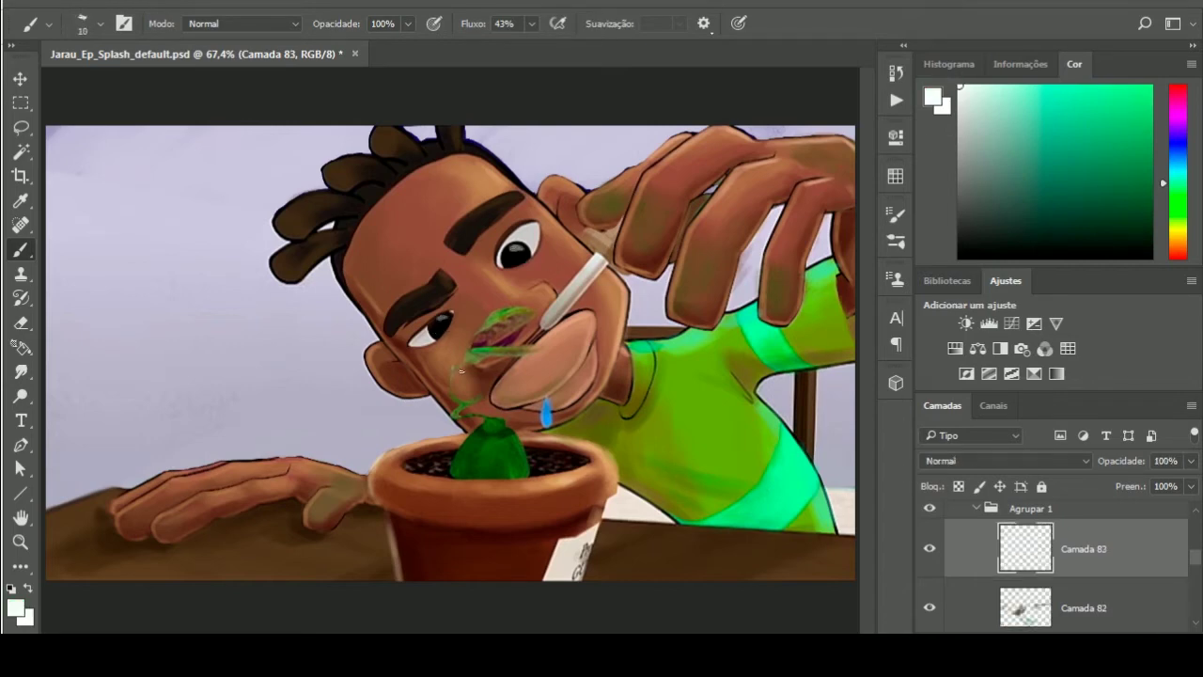
Paint faint light highlights on the hair, then sample brown and orange-brown skin tones
click(512, 266)
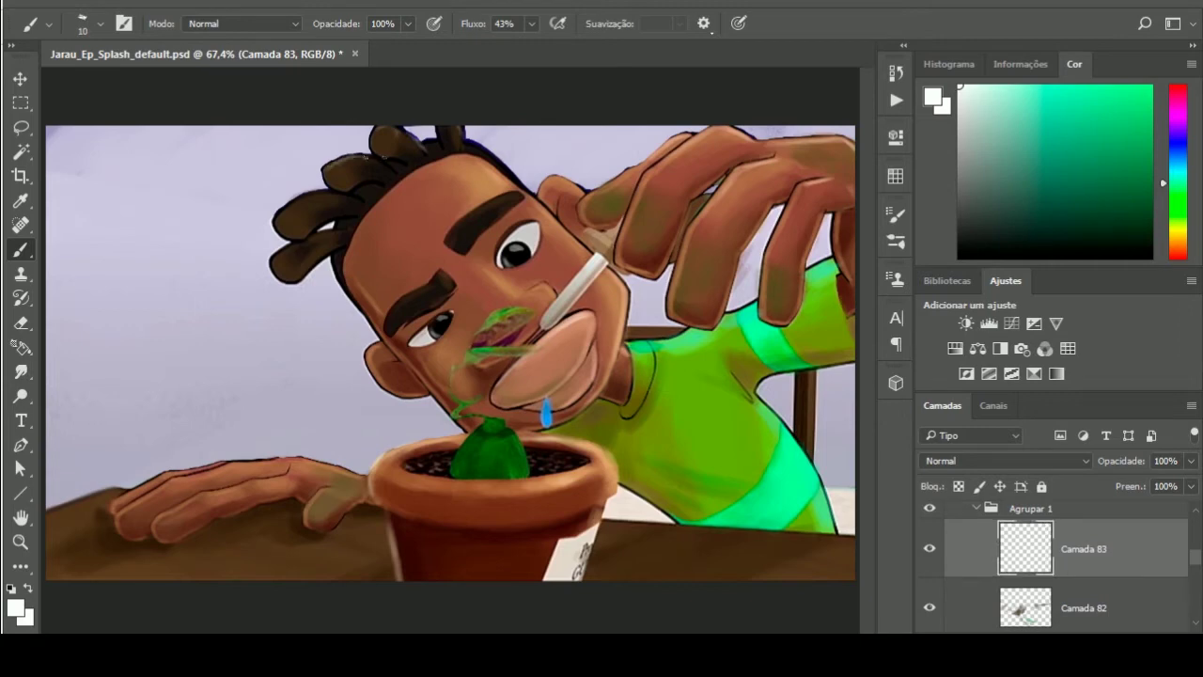
drag(282, 216, 337, 192)
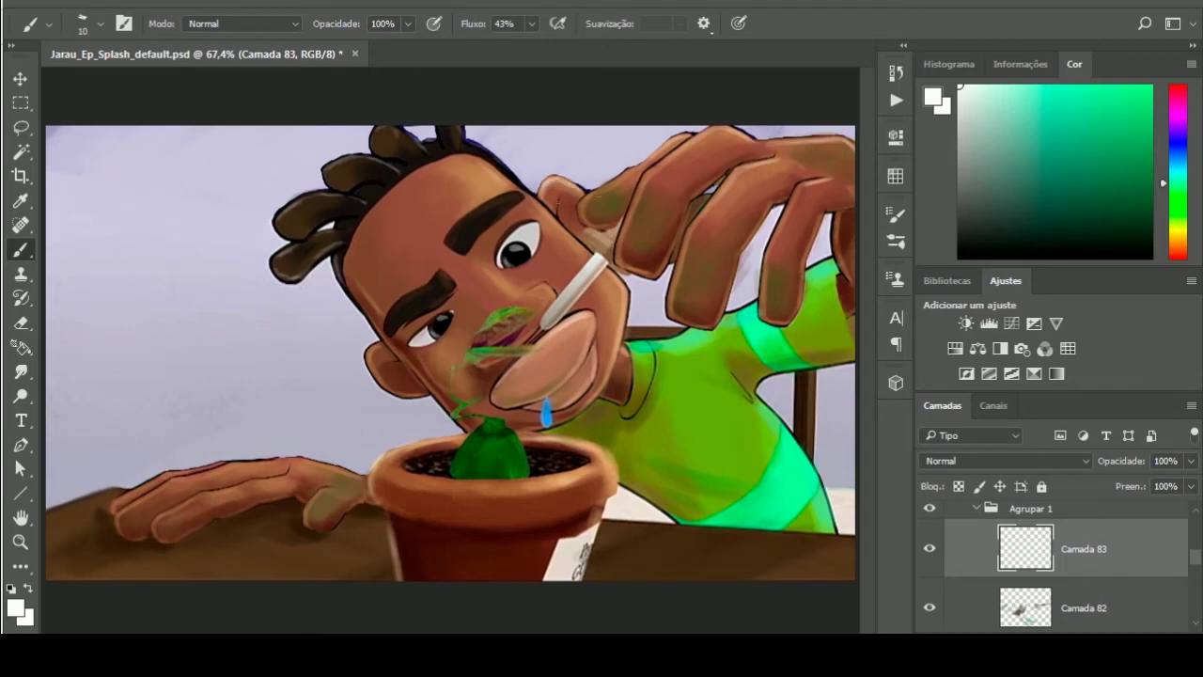
key(bracketright)
key(bracketright)
alt+click(605, 292)
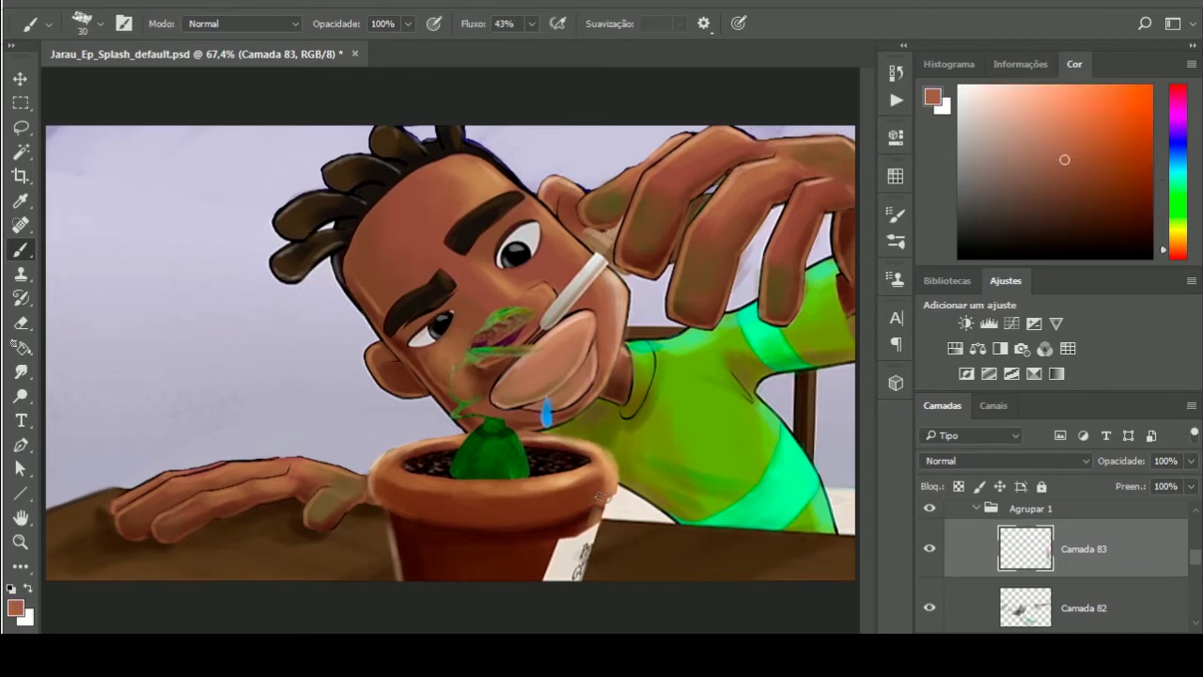
alt+click(550, 268)
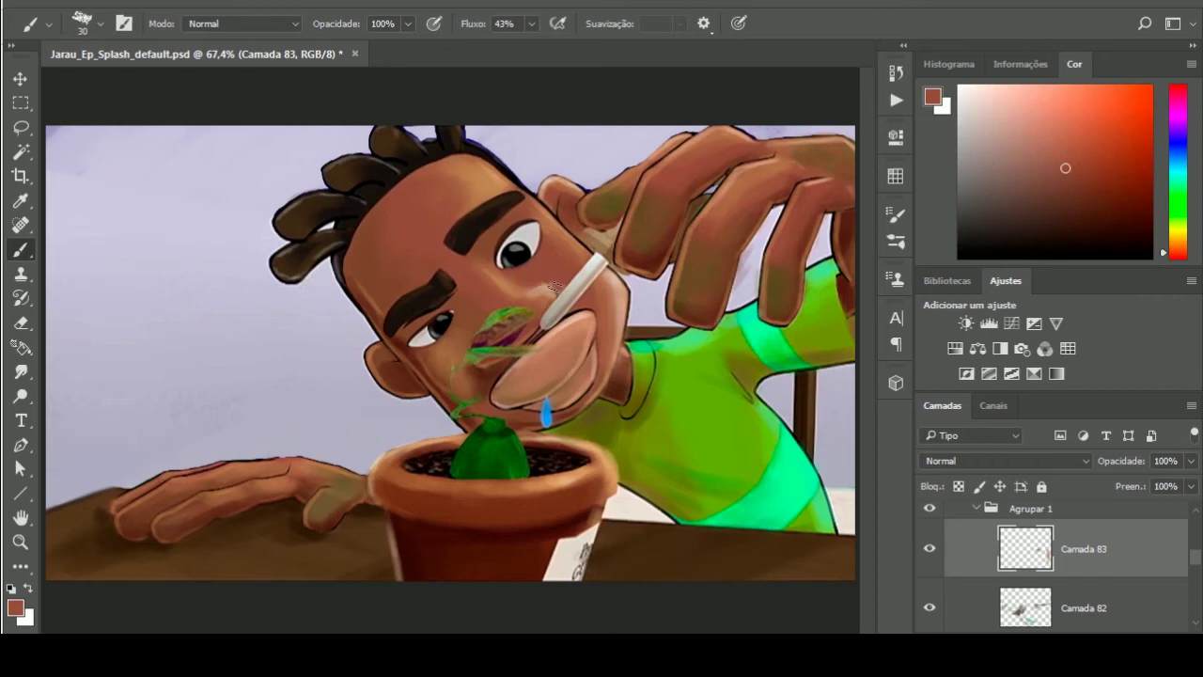
alt+click(508, 228)
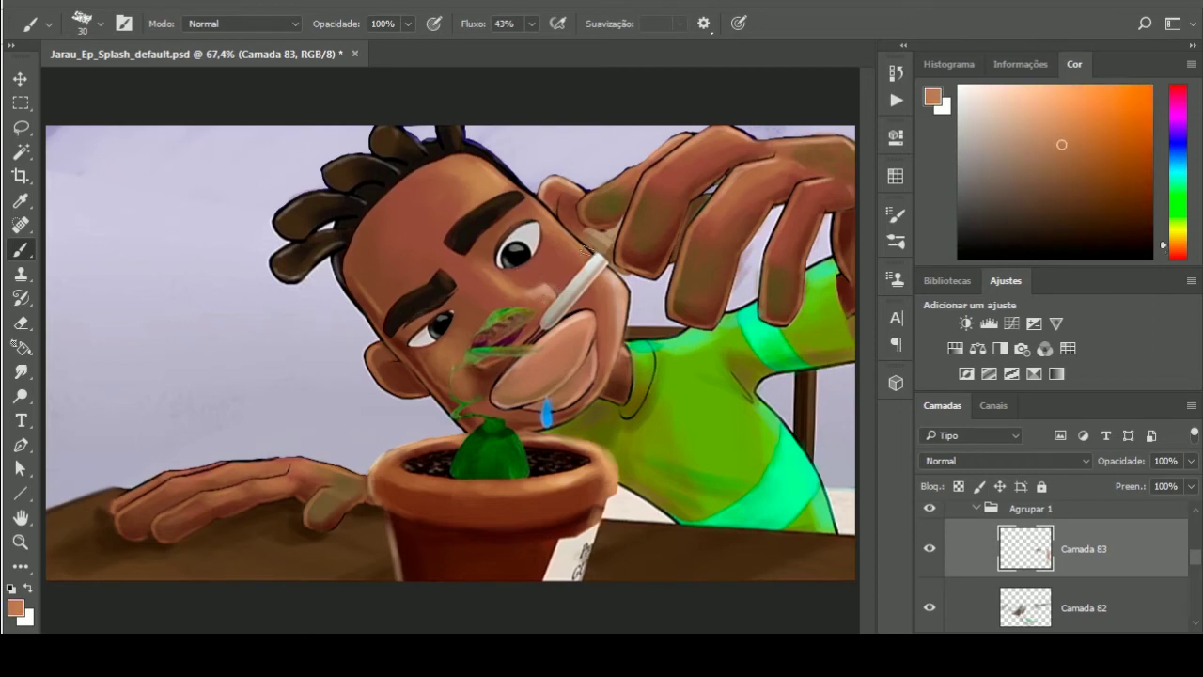
Paint a light highlight on the hand near the pot, then switch to bright blue for the water
click(929, 507)
alt+click(350, 467)
mouse_move(350, 468)
mouse_down()
mouse_move(359, 479)
mouse_move(183, 473)
mouse_up()
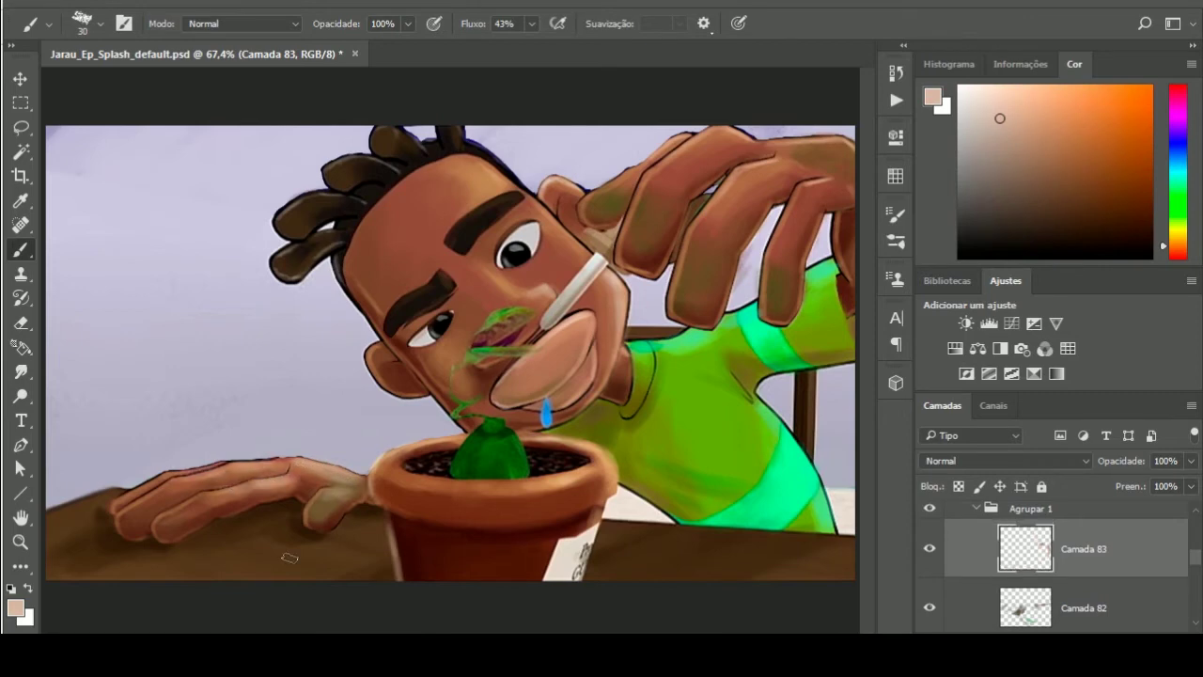
alt+click(625, 232)
key(bracketleft)
key(bracketleft)
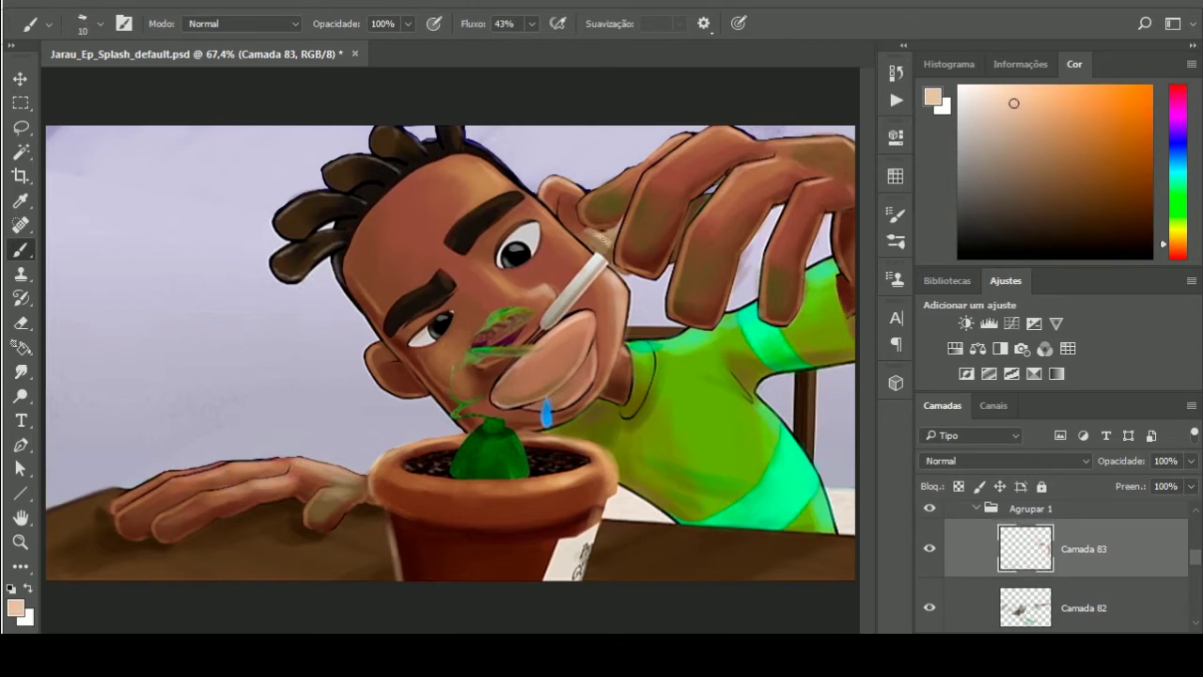
alt+click(617, 226)
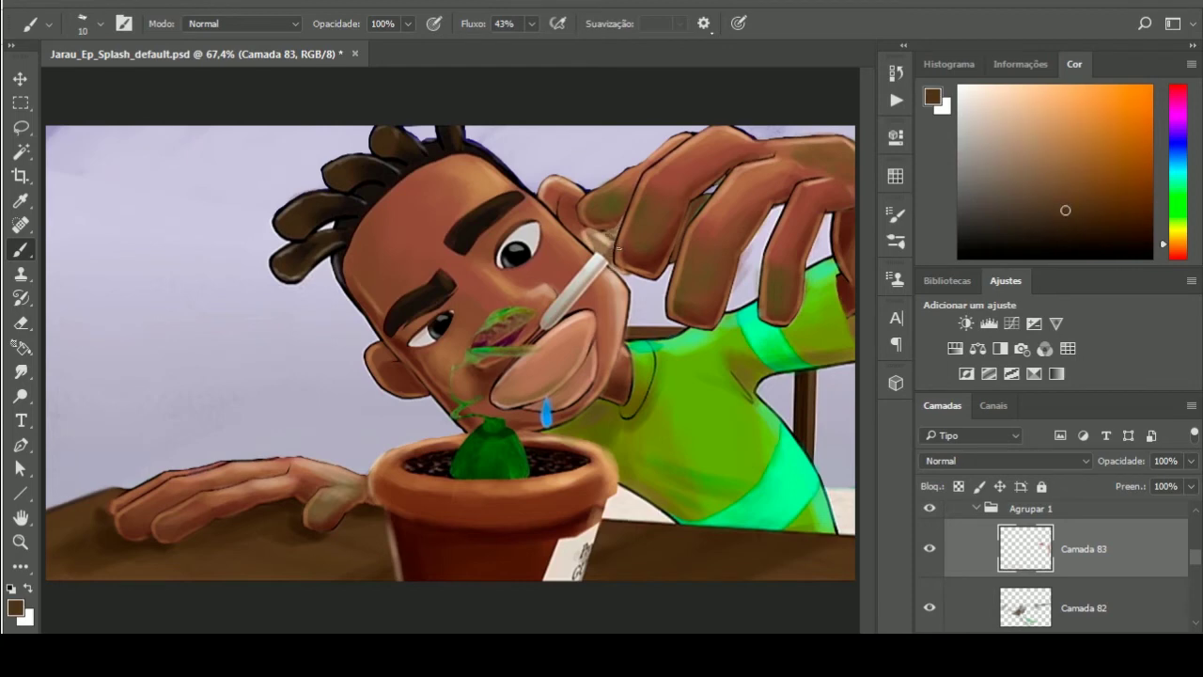
alt+click(594, 259)
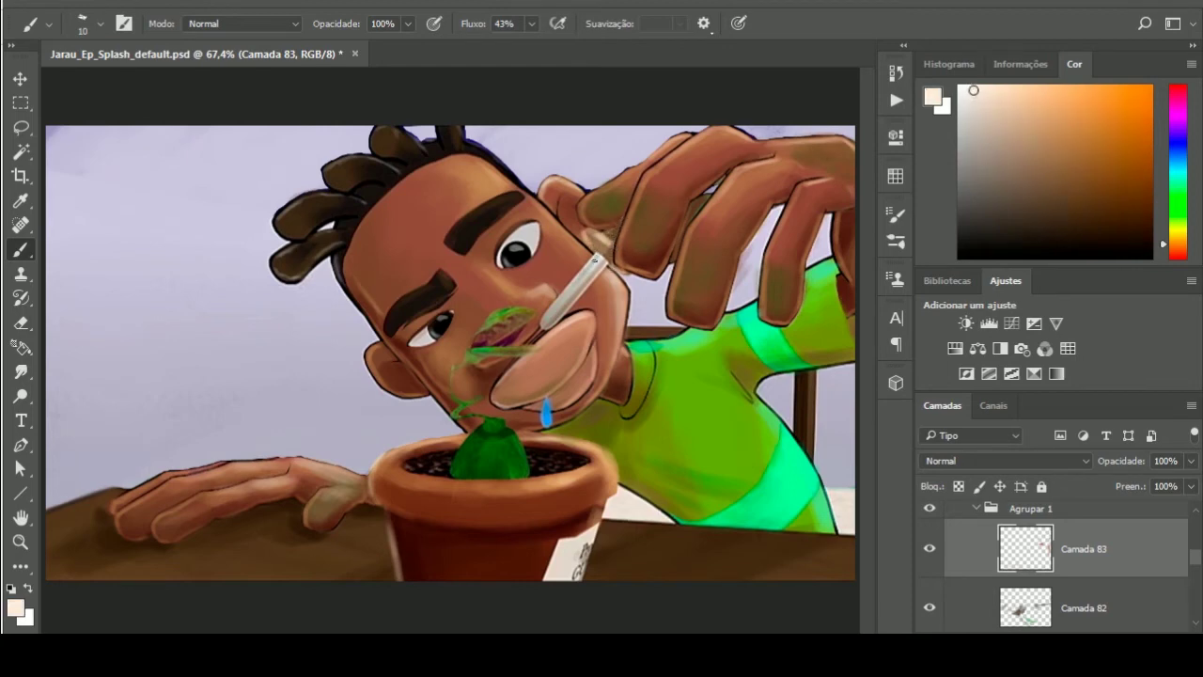
alt+click(618, 226)
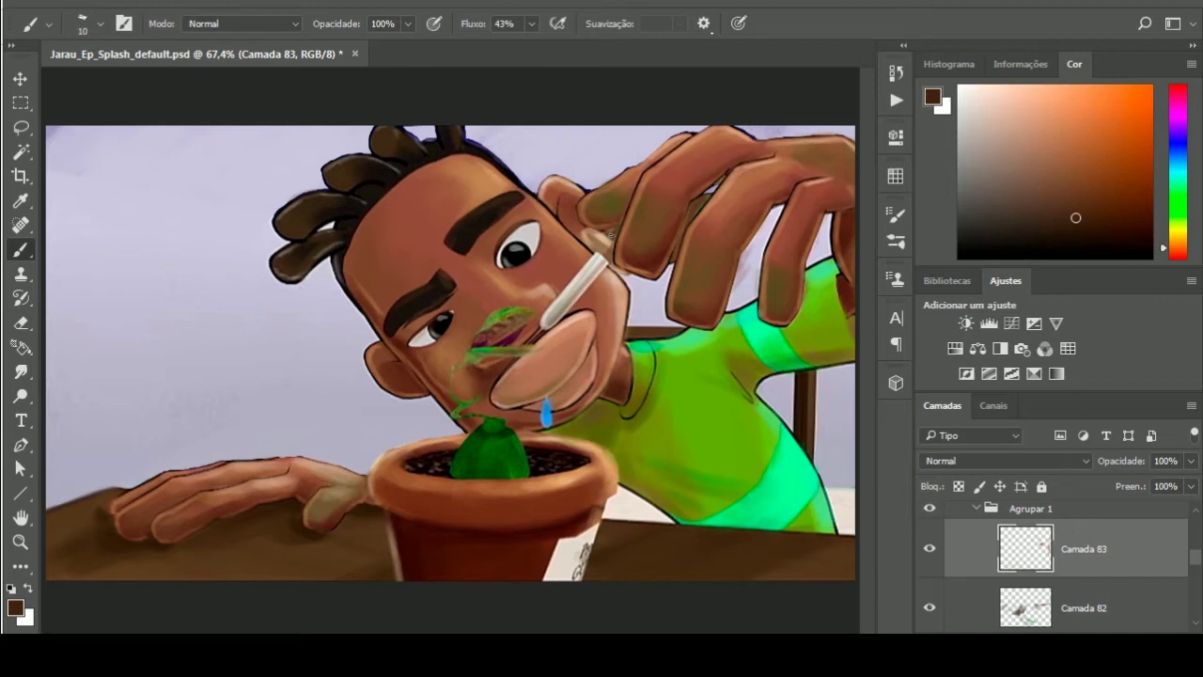
alt+click(546, 410)
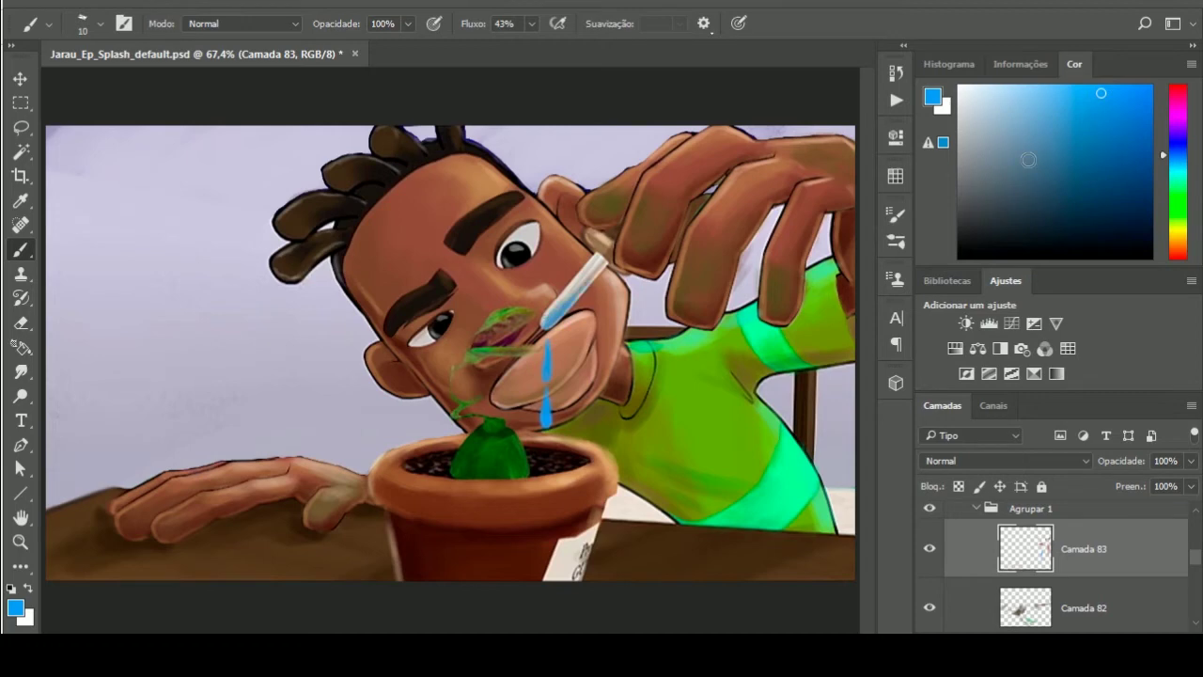
Sample light blue and plant greens, shifting the hue toward yellow-green
alt+click(544, 323)
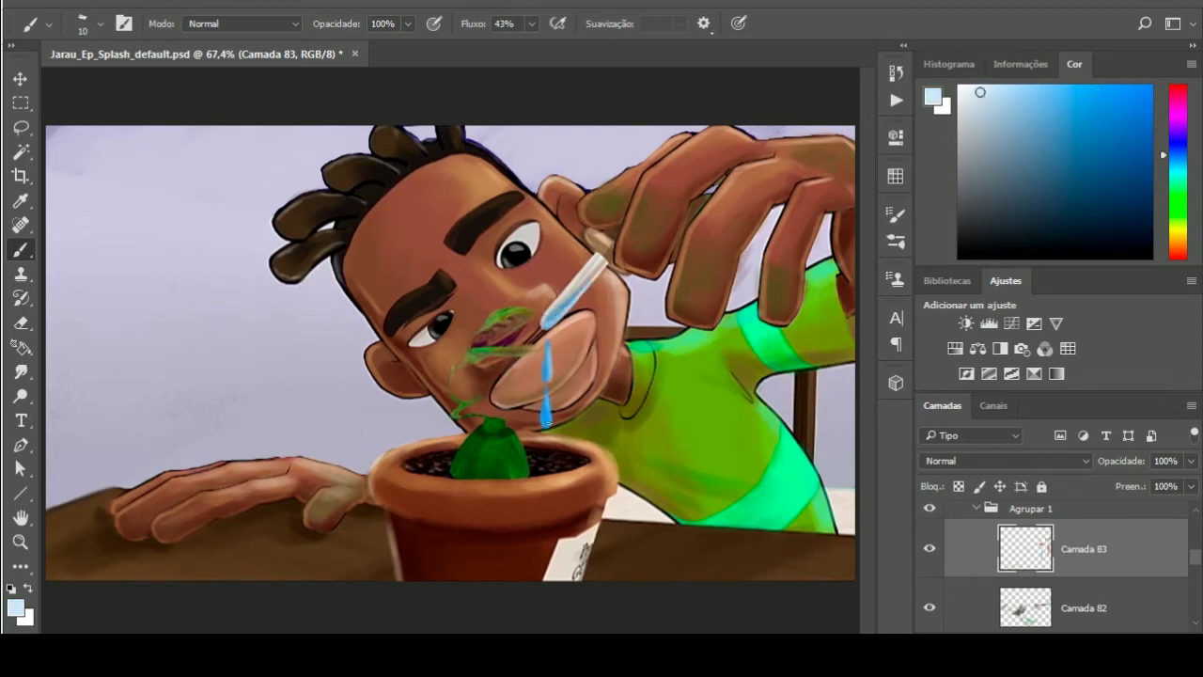
alt+click(543, 406)
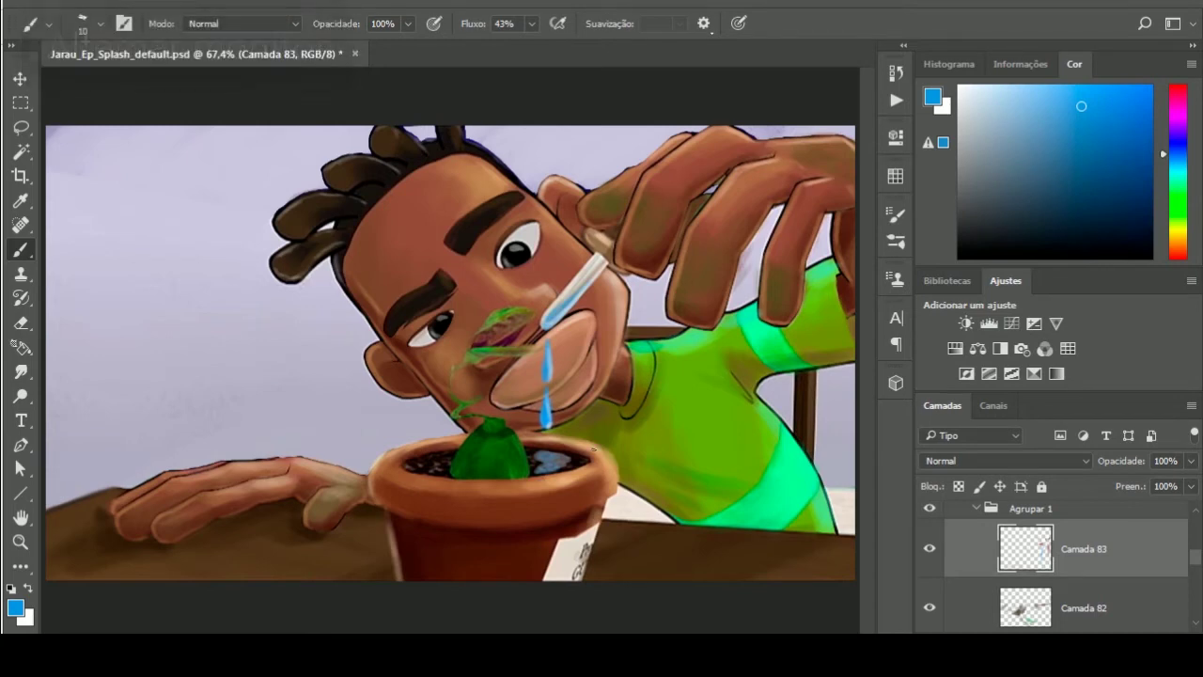
alt+click(480, 425)
click(1176, 215)
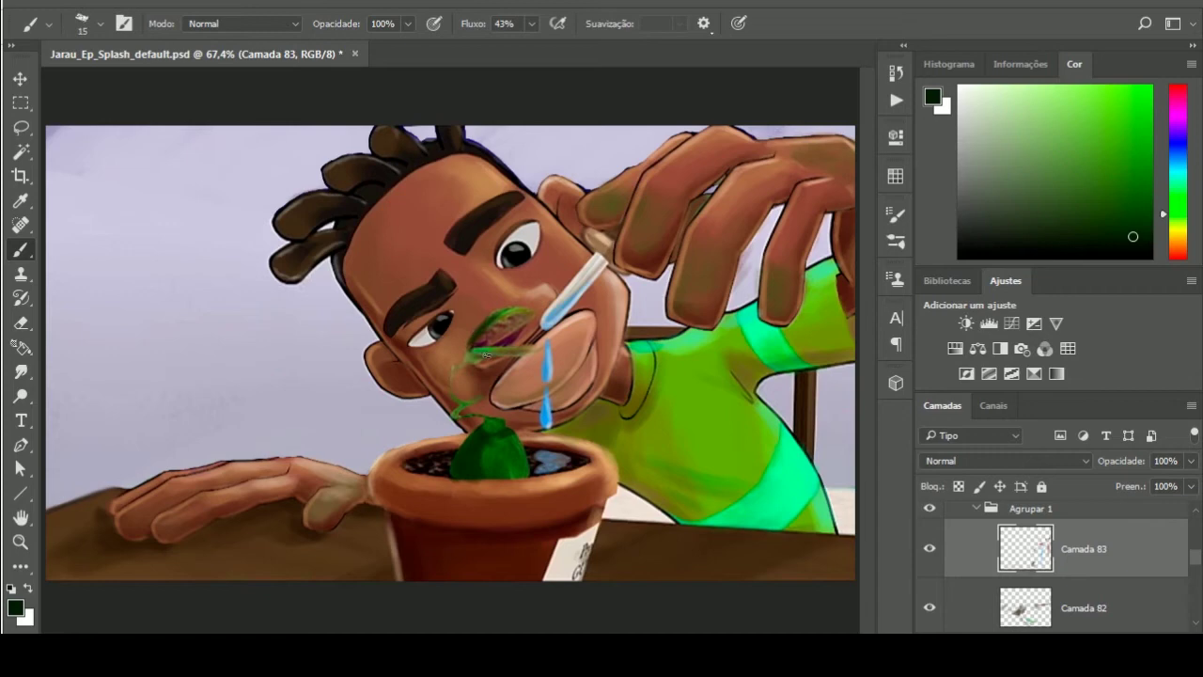
alt+click(481, 339)
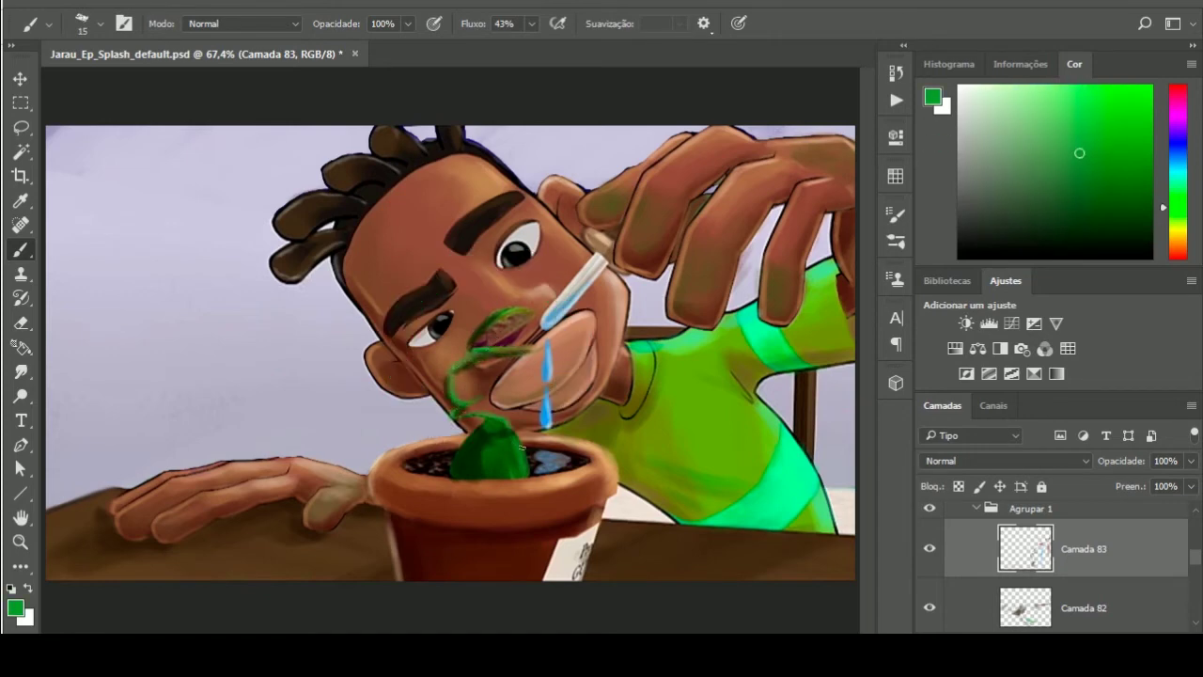
alt+click(510, 327)
alt+click(484, 344)
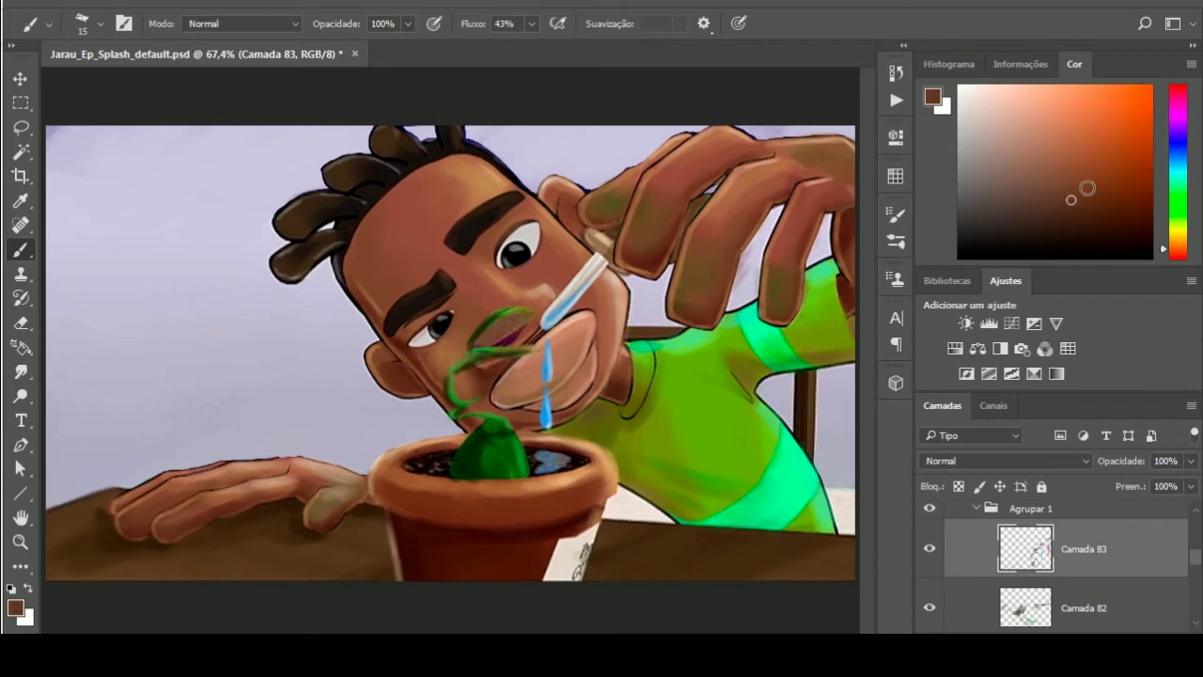
alt+click(484, 318)
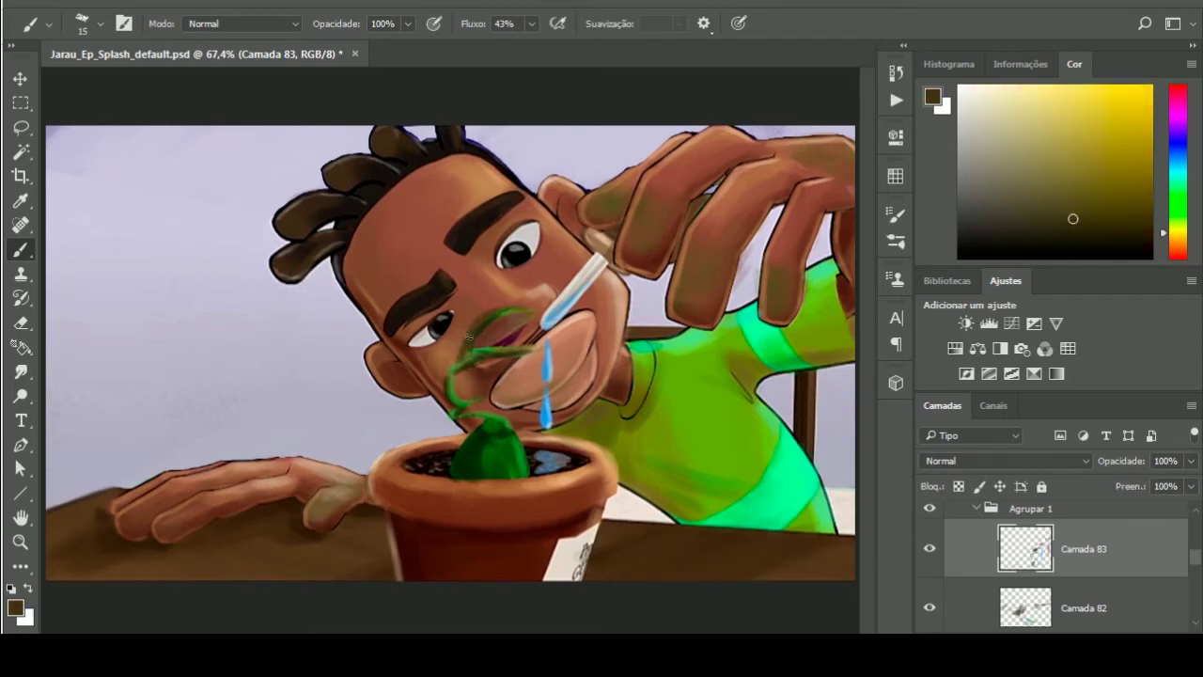
Touch up the curling plant stems with sampled greens, olive, tan and blue-grey shades
alt+click(451, 376)
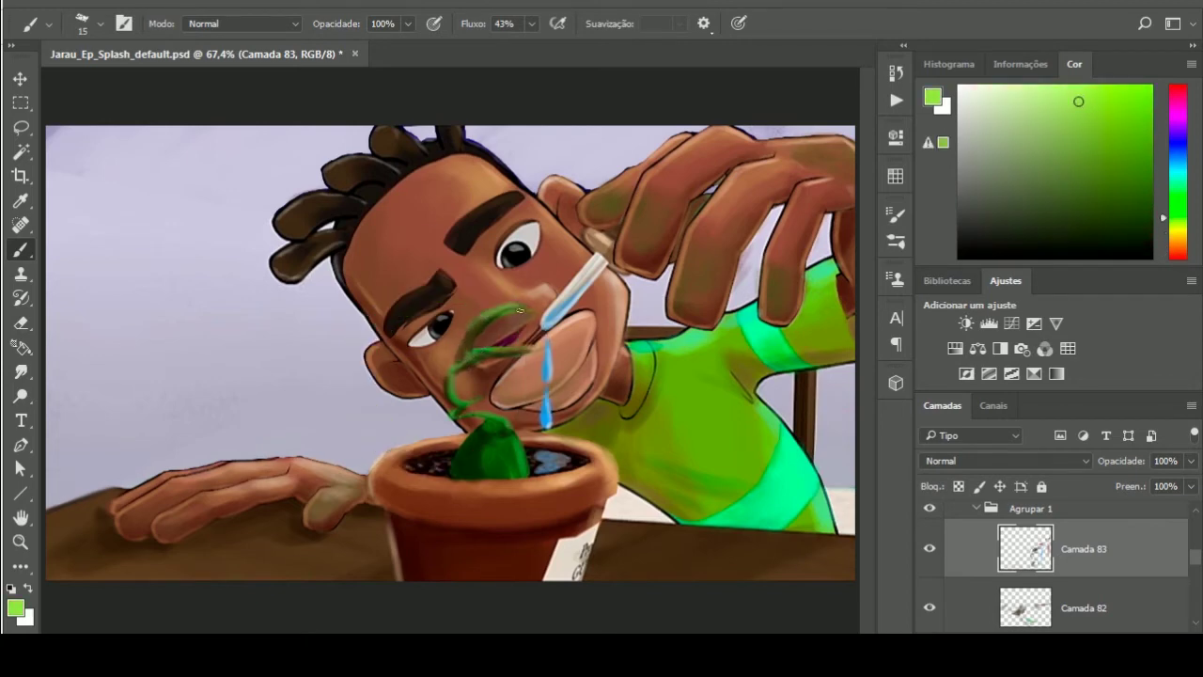
alt+click(458, 364)
alt+click(537, 307)
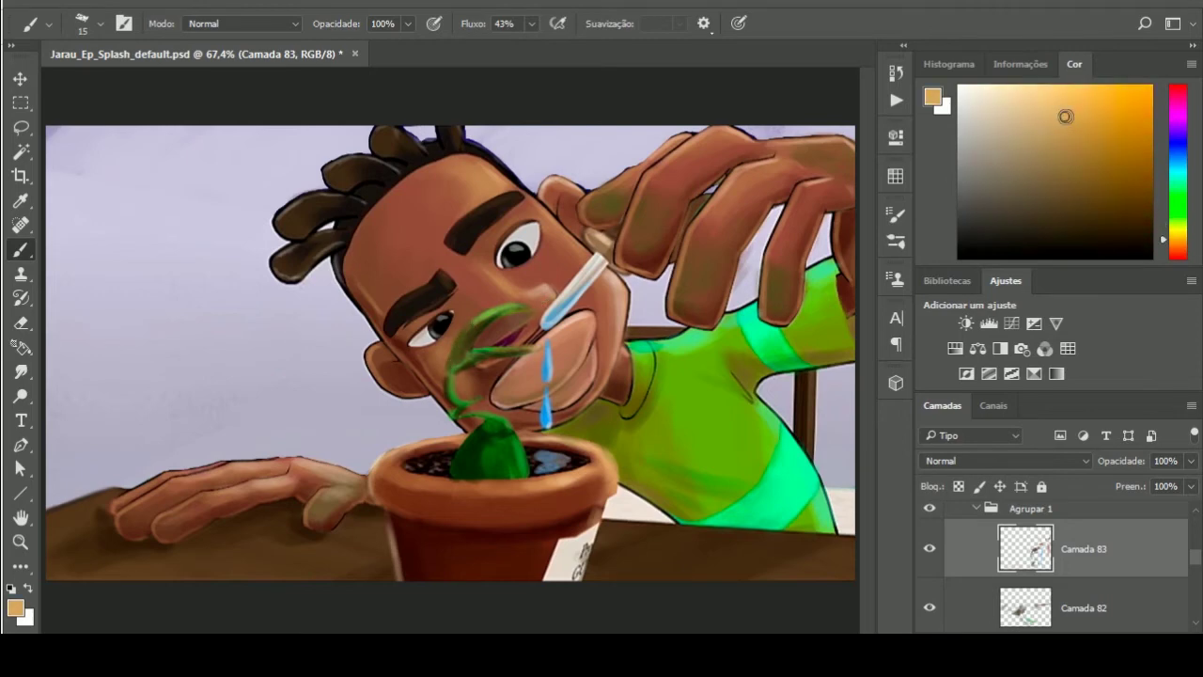
alt+click(495, 331)
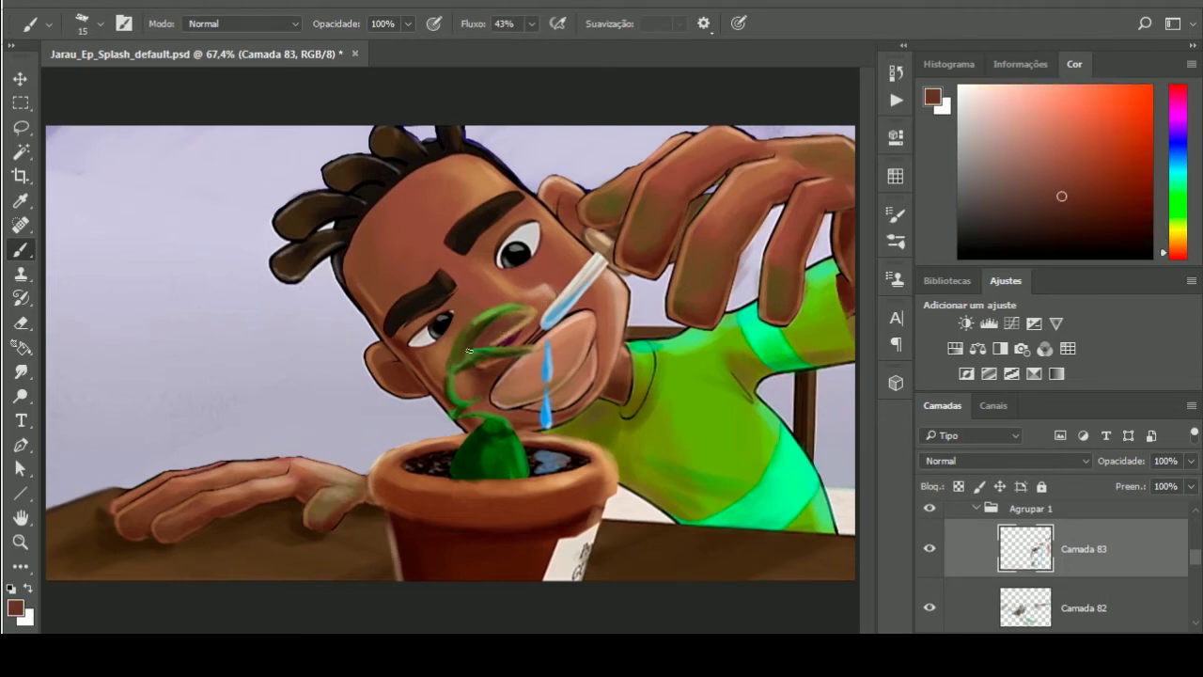
alt+click(484, 354)
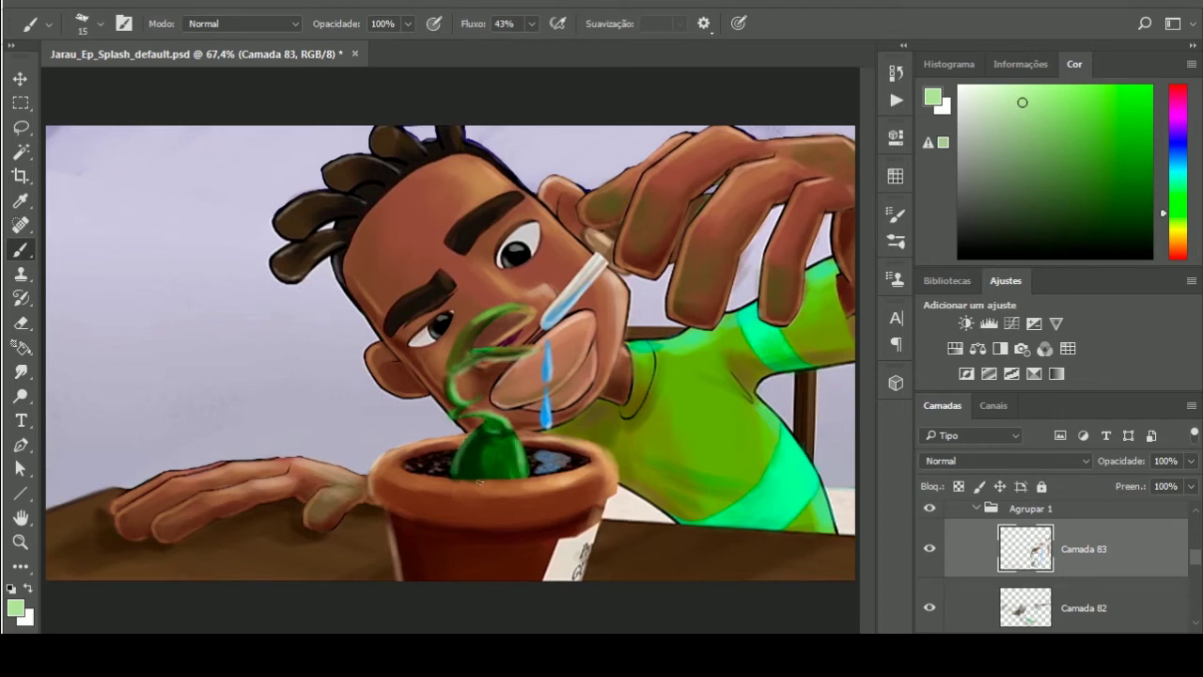
alt+click(503, 306)
alt+click(460, 362)
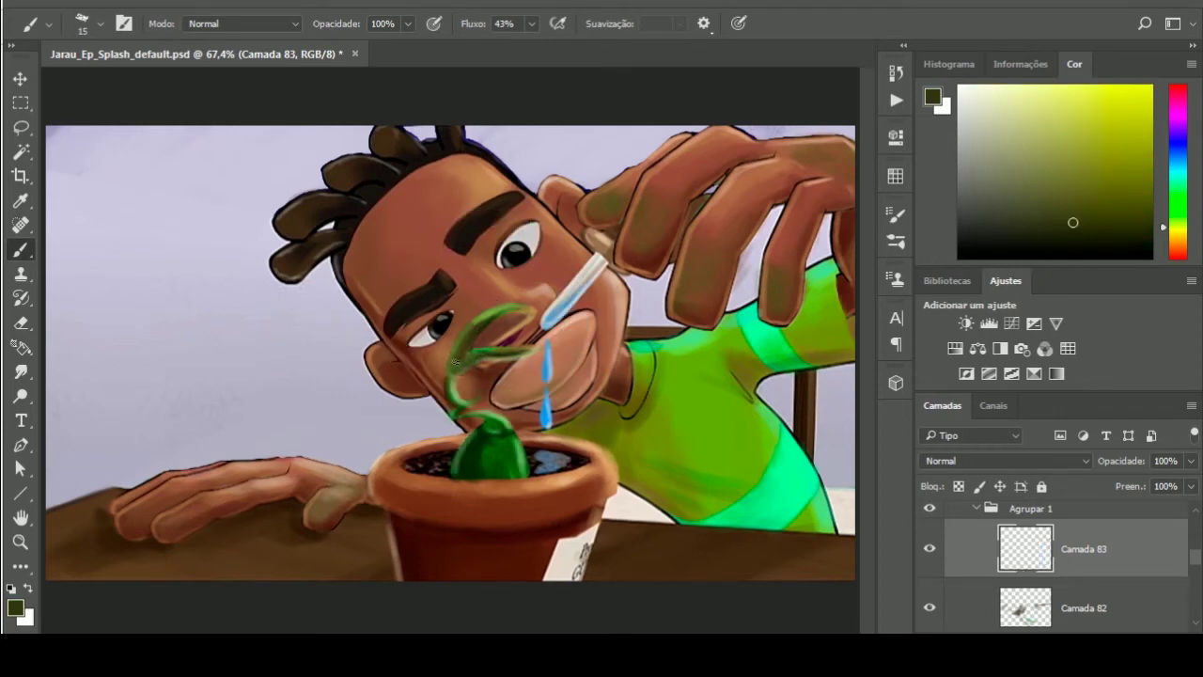
alt+click(562, 556)
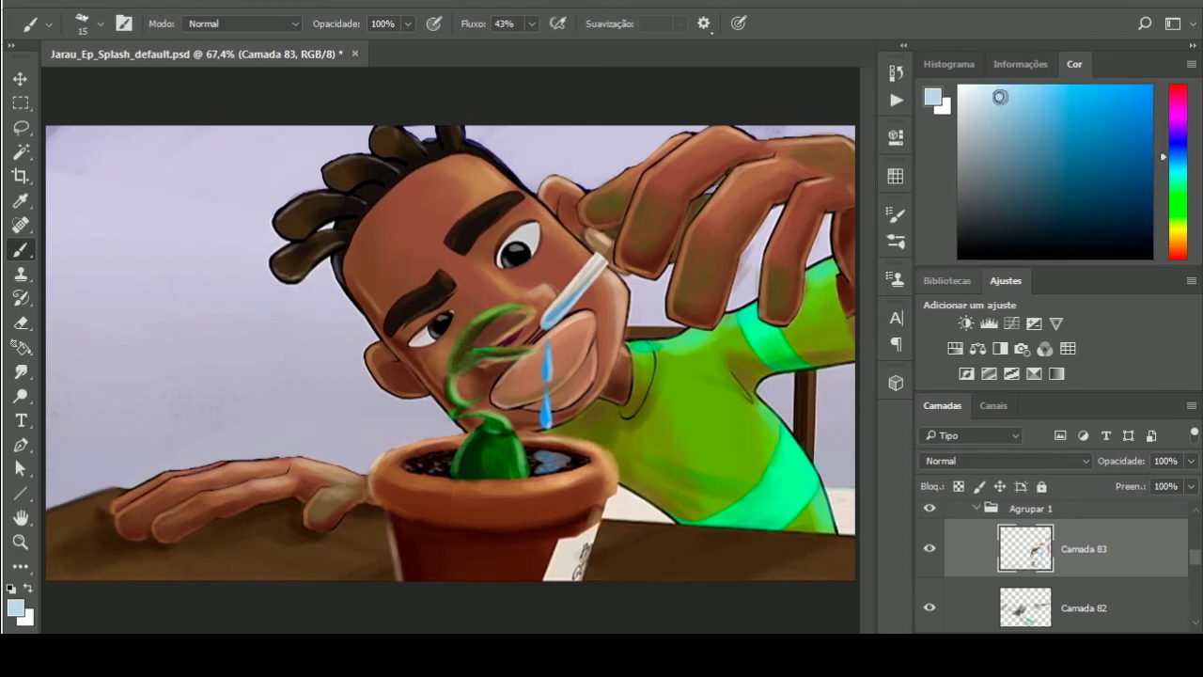
alt+click(564, 569)
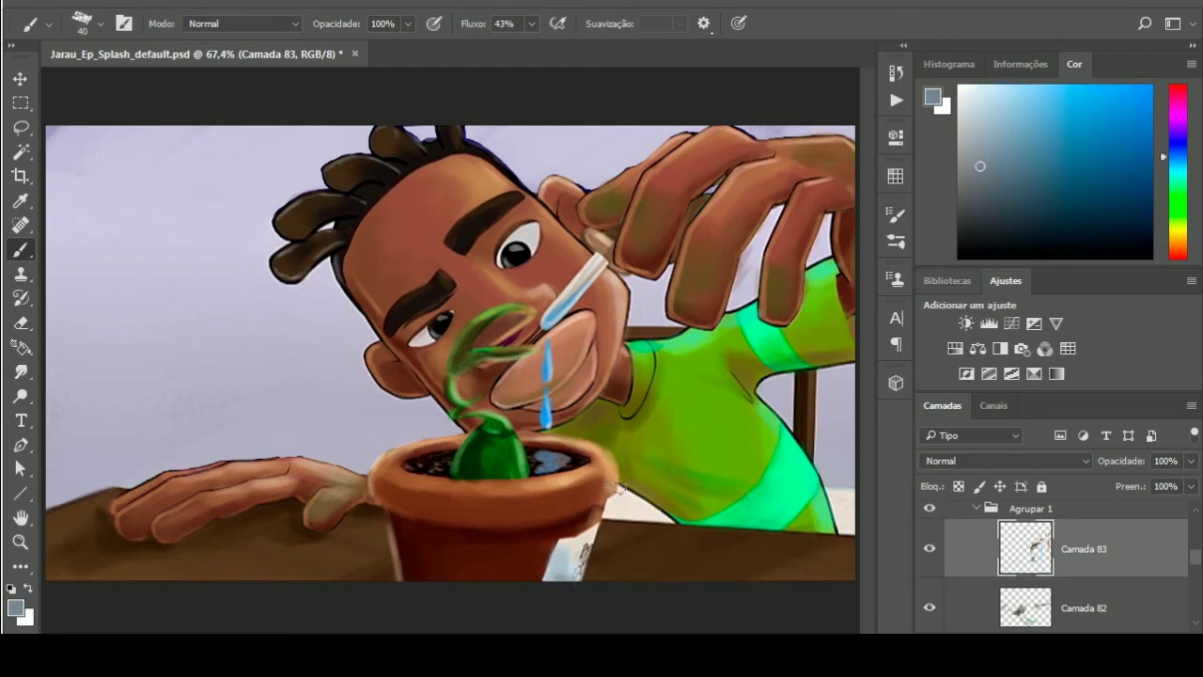
Compare with the flat art, then sample the boy's skin and lighten it to pale pink
click(929, 508)
alt+click(569, 329)
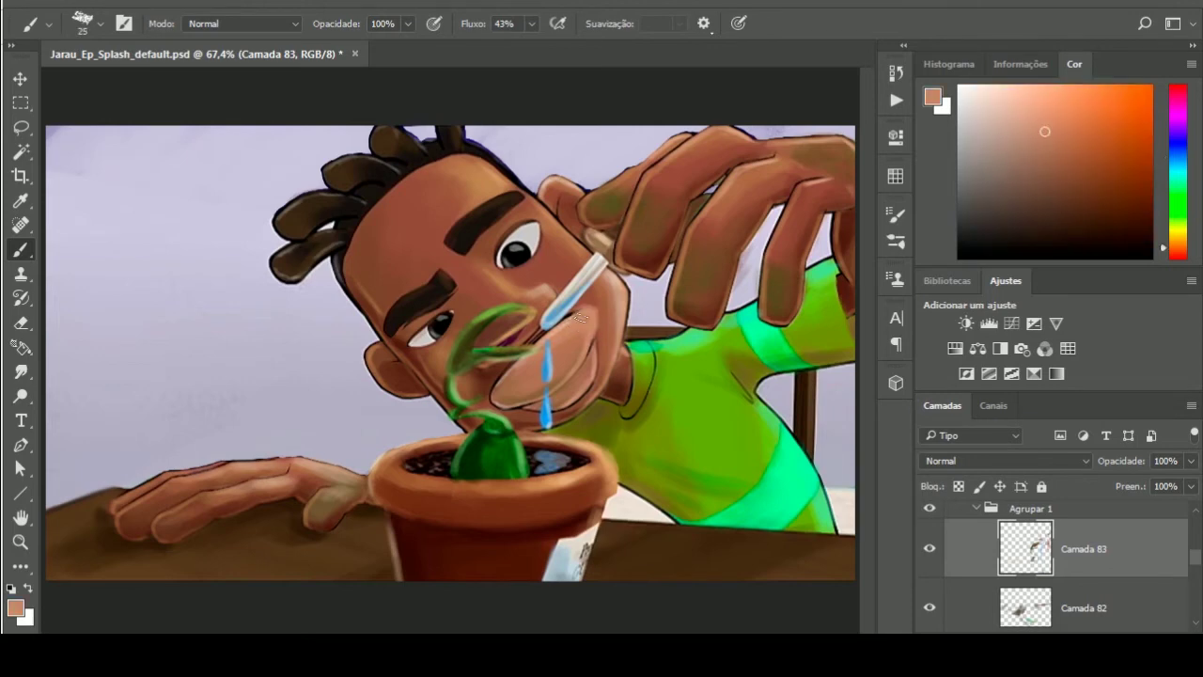
alt+click(648, 322)
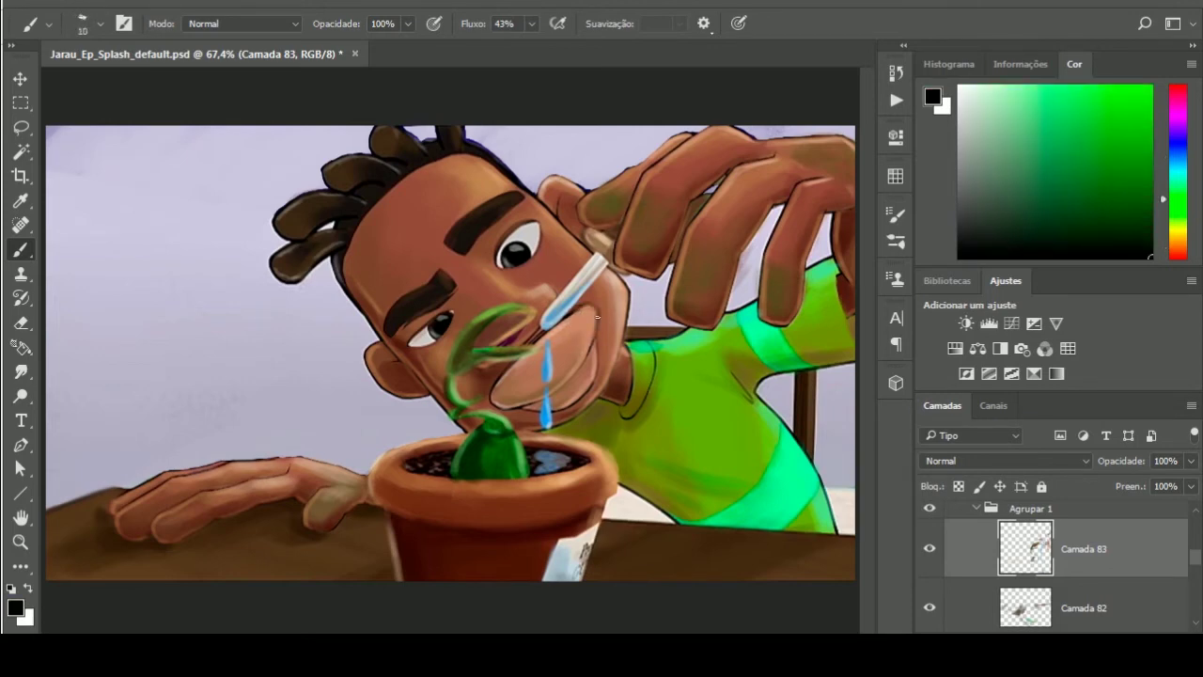
alt+click(508, 372)
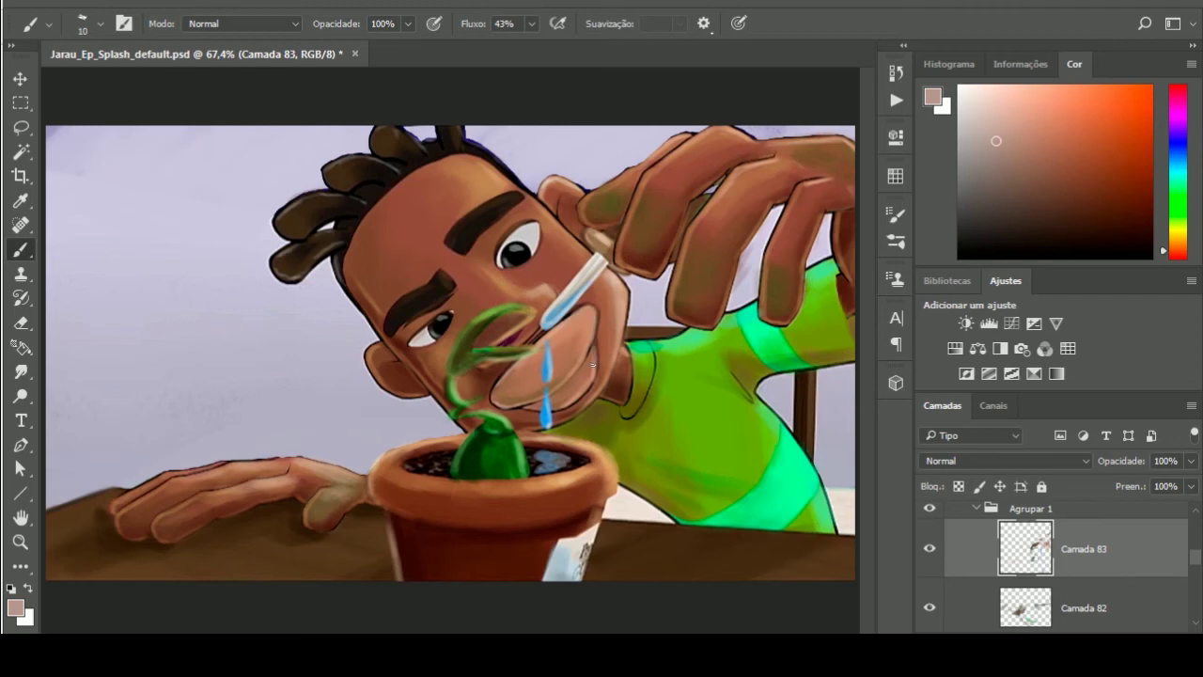
alt+click(581, 308)
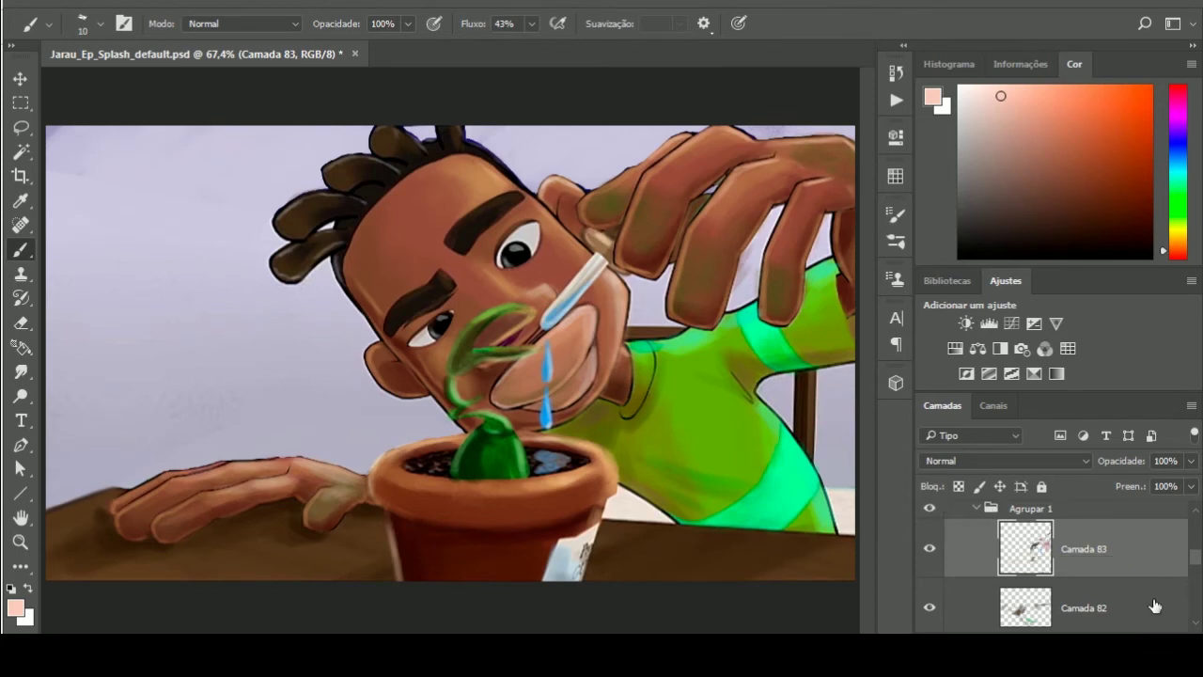
Add a new skin-shading layer and sample face and forehead skin tones with a larger brush
key(ctrl+shift+alt+n)
scroll(414, 273, up, 1)
scroll(414, 273, up, 1)
key(bracketright)
key(bracketright)
alt+click(282, 240)
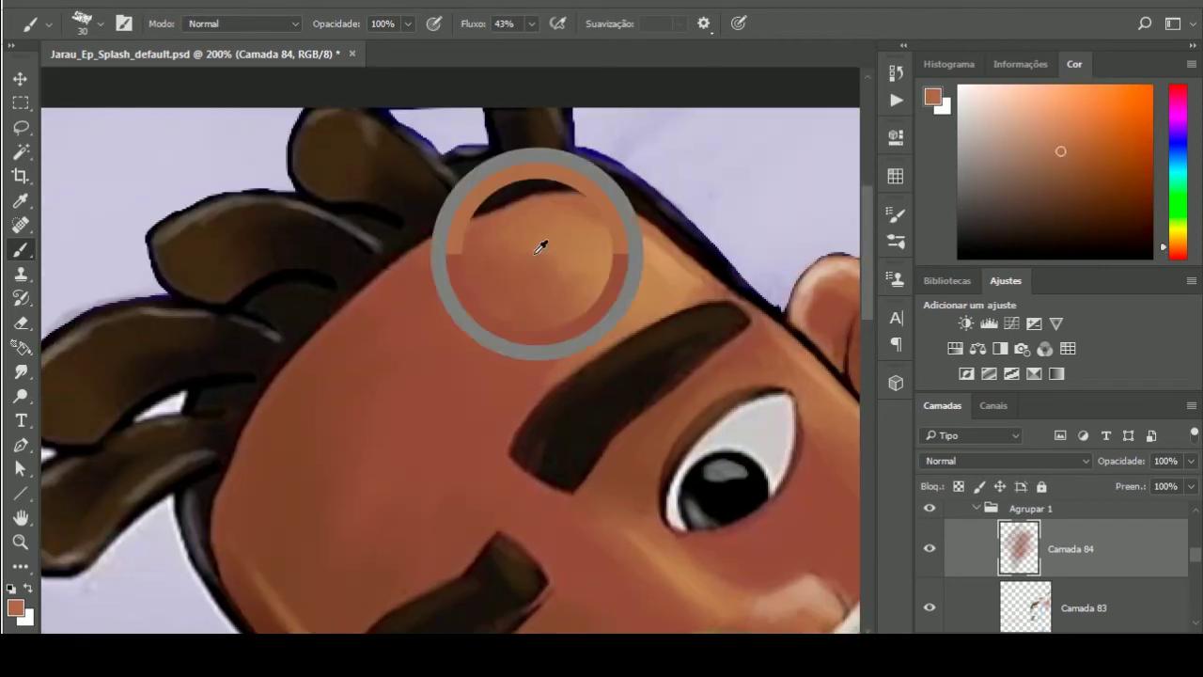
scroll(470, 253, up, 3)
alt+click(542, 242)
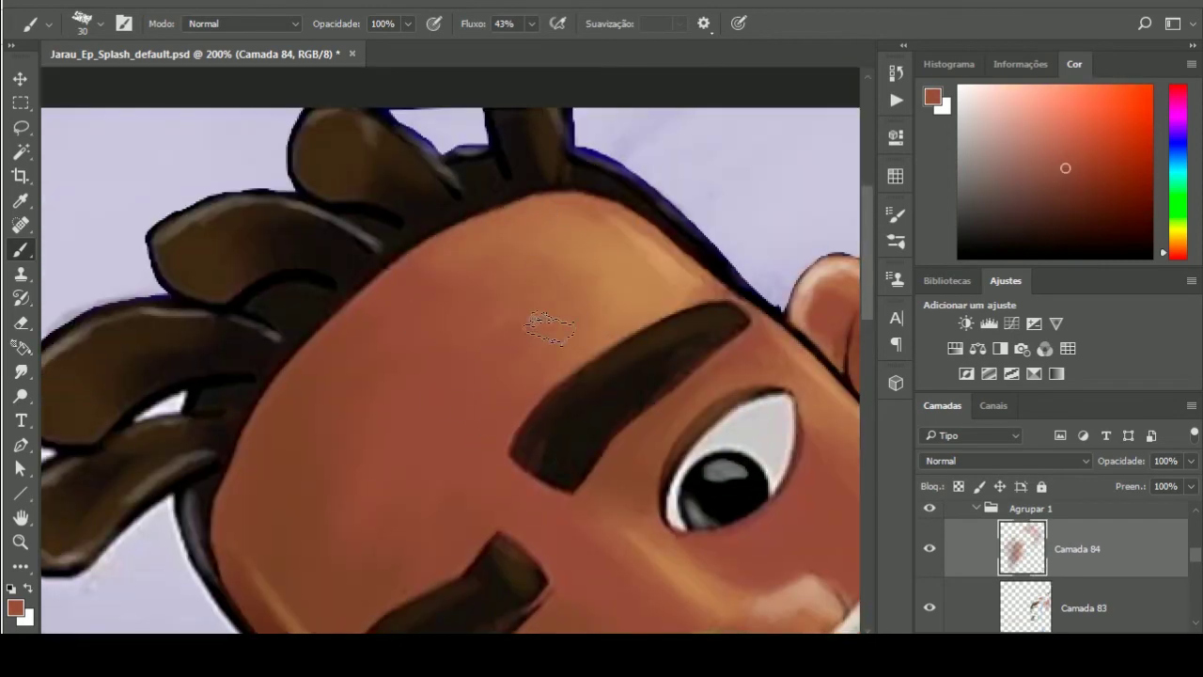
scroll(389, 272, down, 3)
alt+click(368, 559)
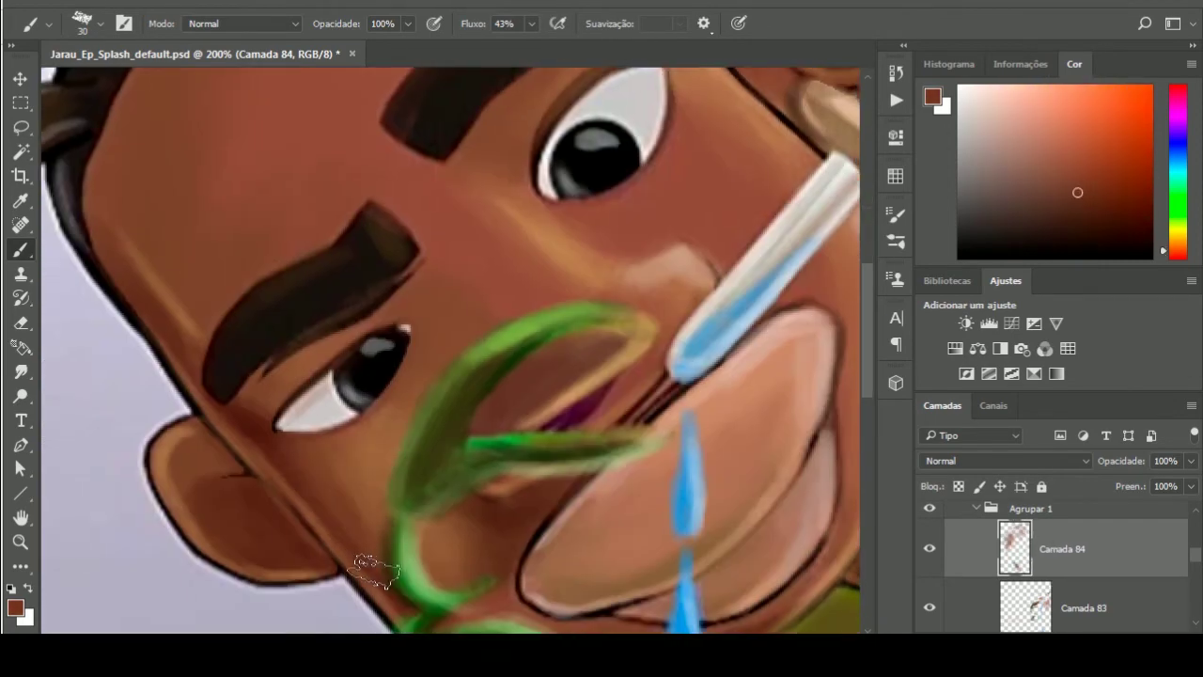
scroll(376, 569, down, 2)
scroll(376, 569, right, 2)
alt+click(503, 360)
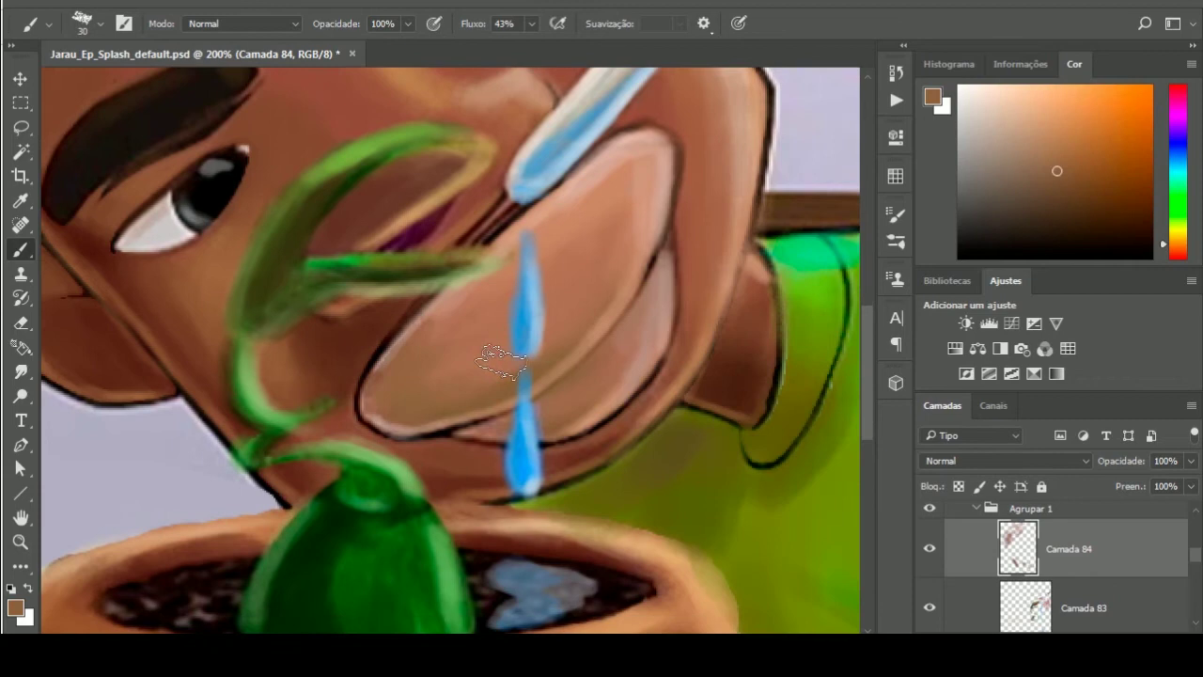
alt+click(646, 181)
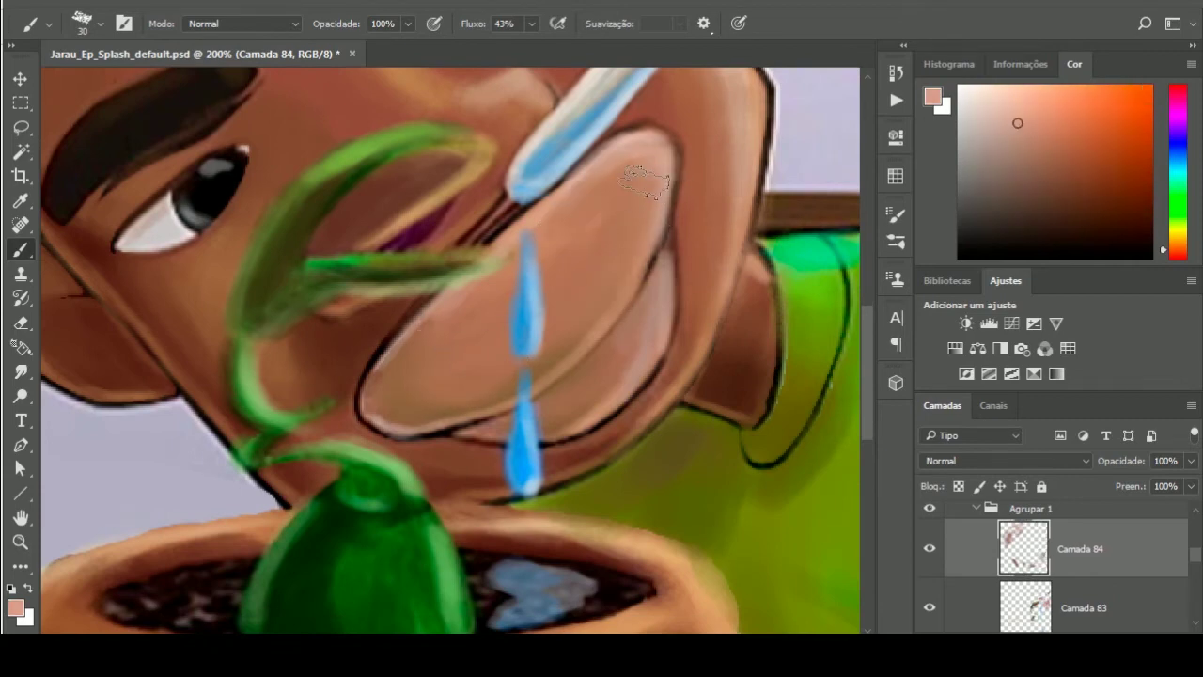
alt+click(586, 395)
scroll(569, 291, up, 3)
scroll(569, 291, right, 2)
scroll(564, 314, up, 3)
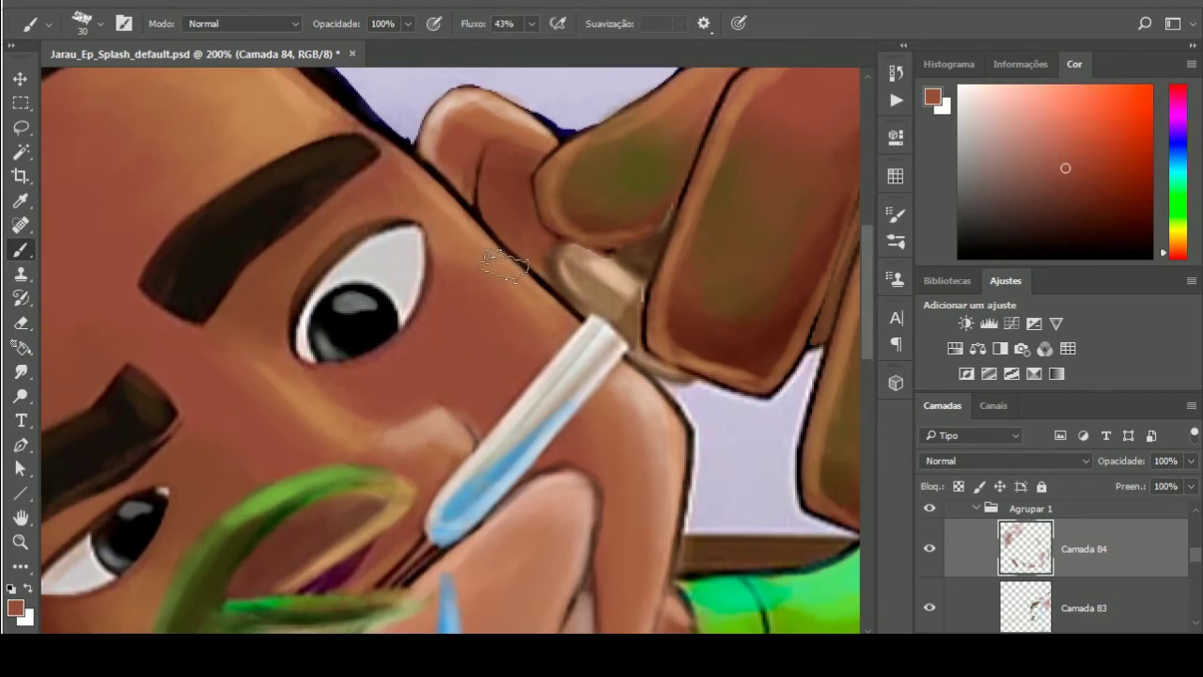
scroll(508, 310, up, 2)
Paint darker shading on the fingertips using browns sampled from the hand
alt+click(546, 353)
scroll(499, 349, up, 2)
scroll(499, 349, right, 2)
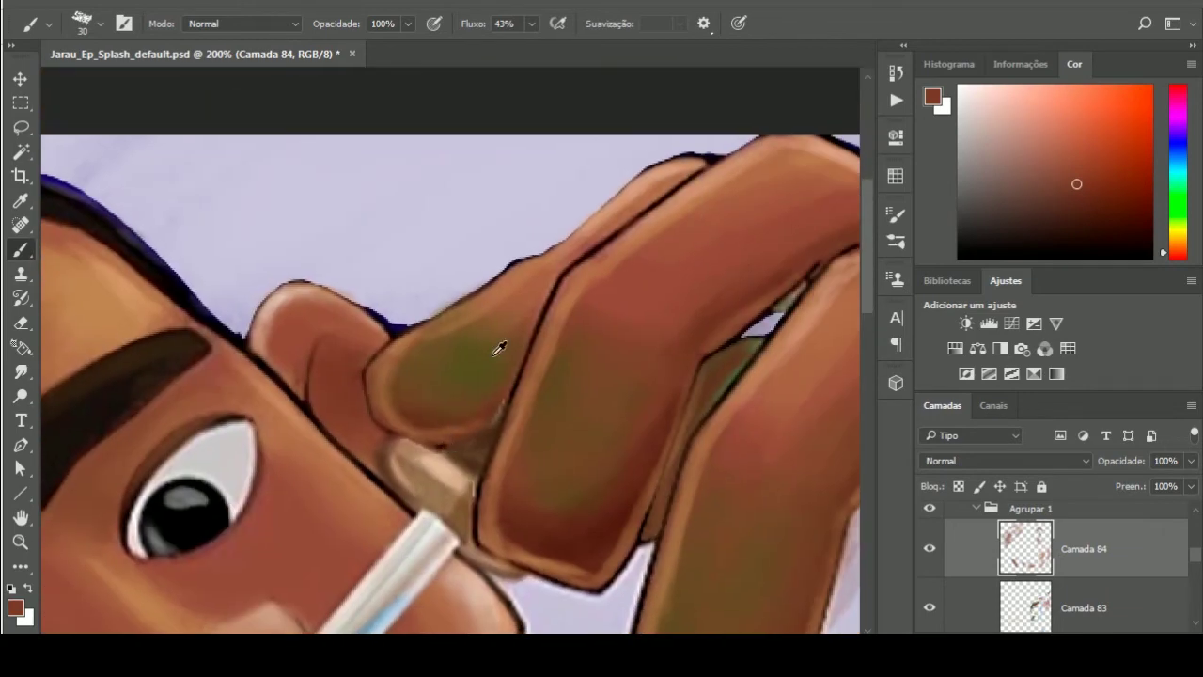
alt+click(507, 346)
alt+click(775, 165)
scroll(500, 357, right, 3)
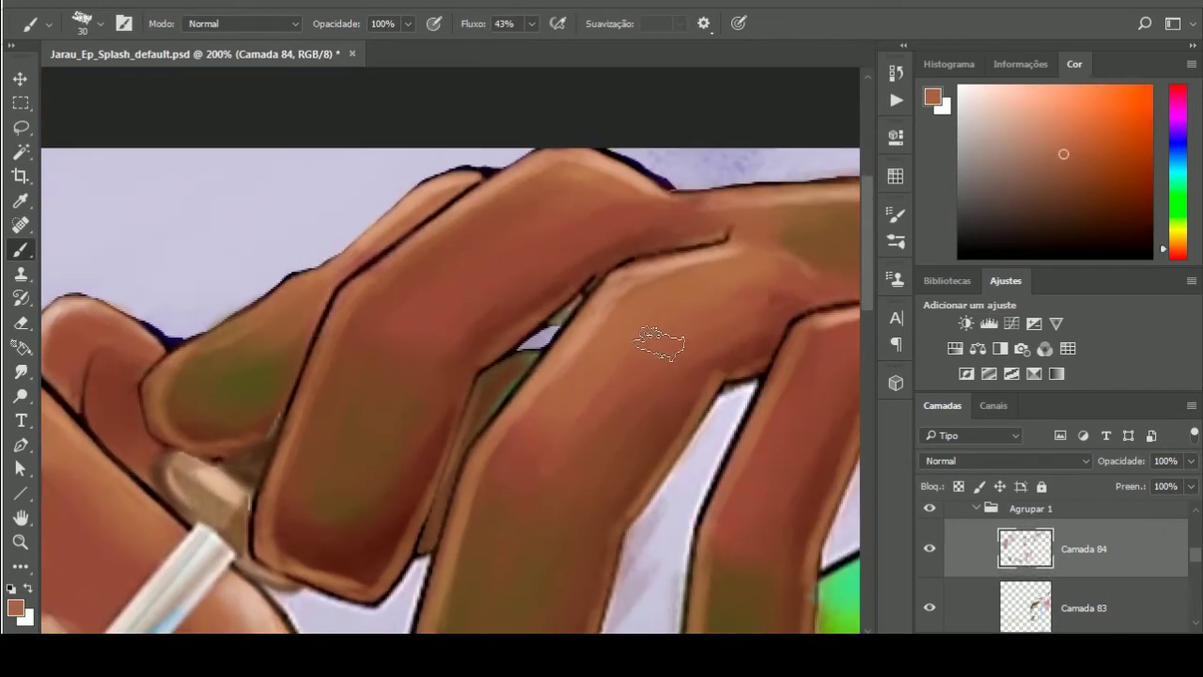
alt+click(602, 395)
scroll(564, 423, down, 3)
alt+click(527, 517)
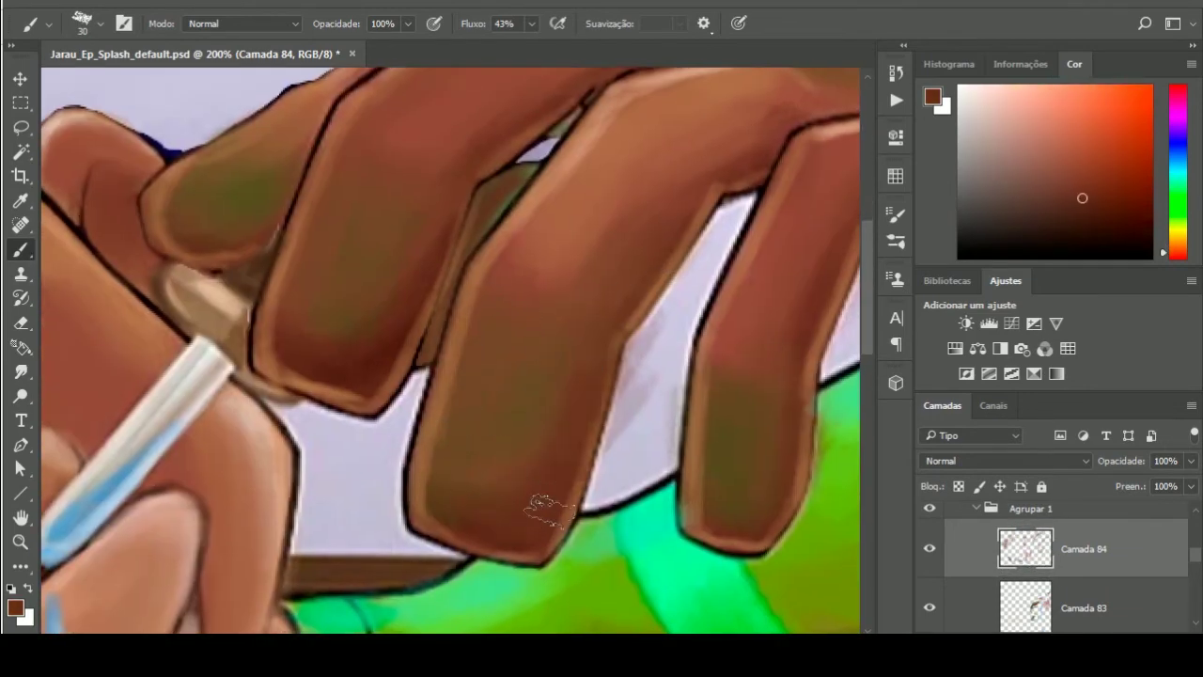
scroll(545, 408, down, 2)
alt+click(526, 554)
alt+click(510, 288)
mouse_move(511, 287)
mouse_down()
mouse_move(602, 307)
mouse_move(509, 251)
mouse_up()
Sample reddish-brown and light peach skin tones around the hand and flower pot
alt+click(636, 344)
alt+click(310, 515)
alt+click(129, 512)
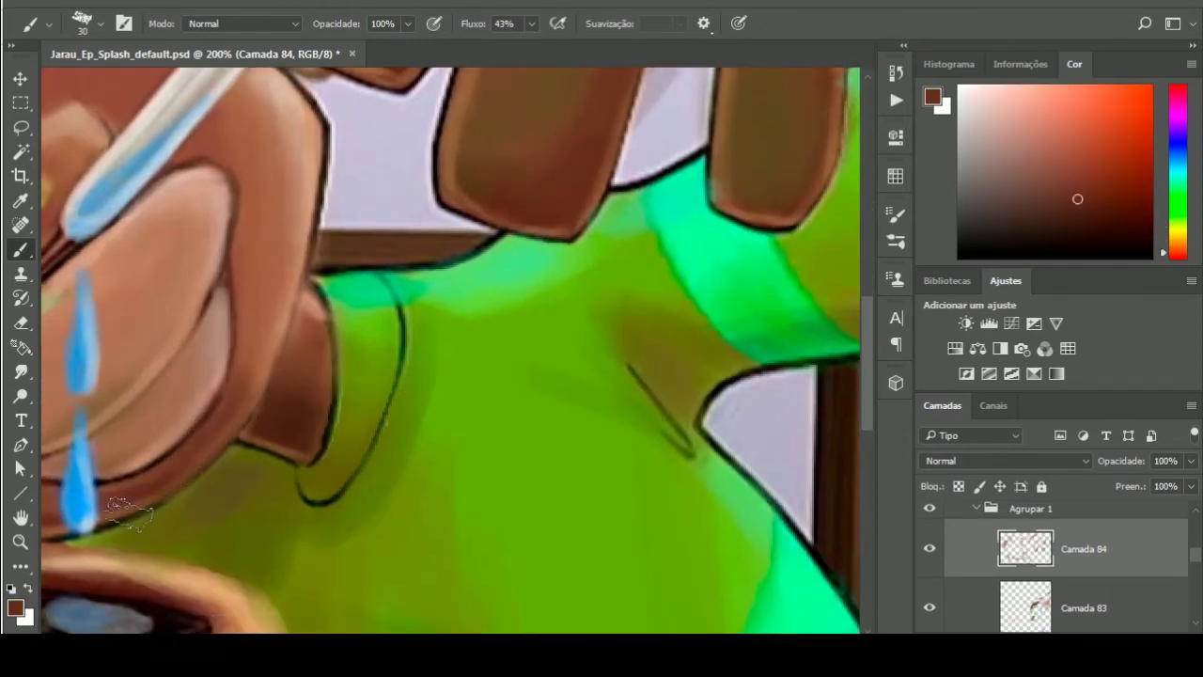
drag(129, 512, 703, 298)
scroll(604, 363, down, 1)
alt+click(602, 263)
alt+click(599, 348)
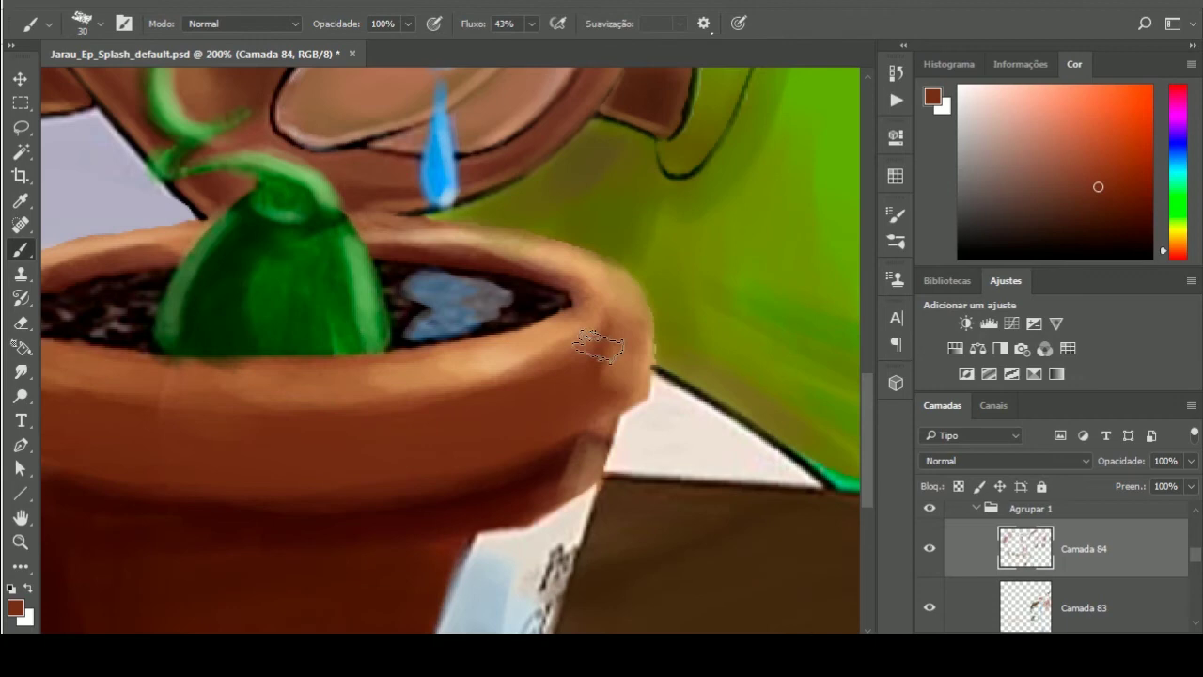
alt+click(564, 325)
Paint dark shading along the resting hand's finger edge and touch up the fingertip
mouse_move(120, 360)
mouse_down()
mouse_move(337, 280)
mouse_move(642, 241)
mouse_move(408, 392)
mouse_up()
alt+click(407, 392)
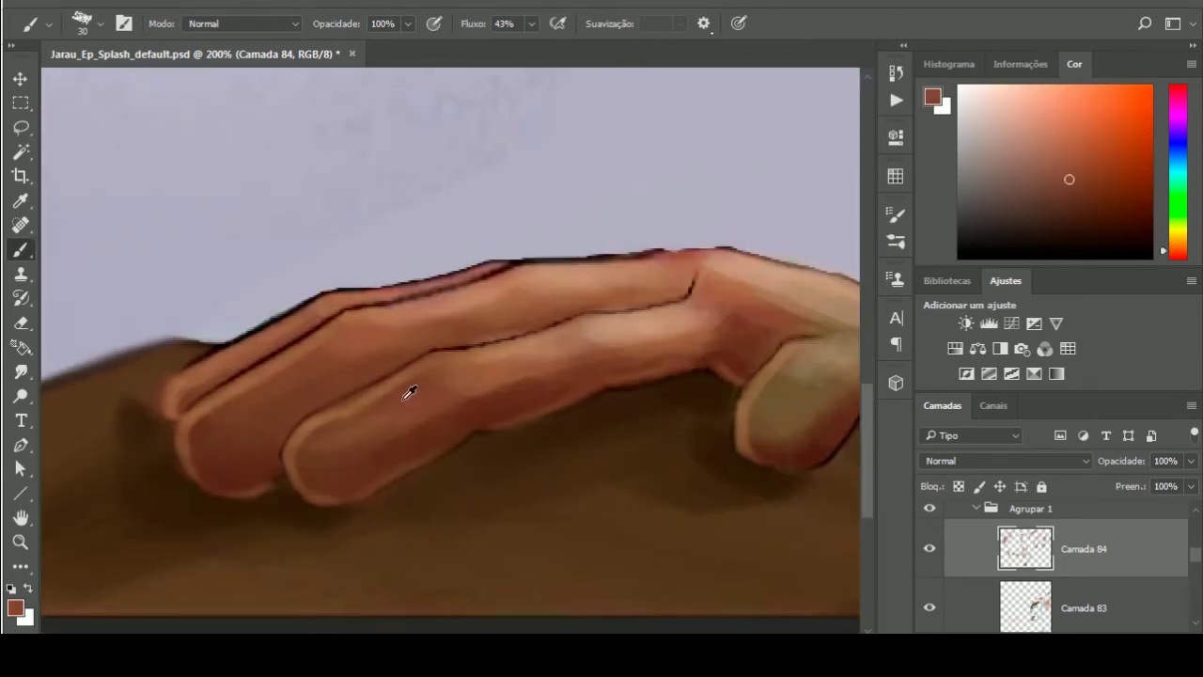
alt+click(712, 354)
alt+click(787, 287)
mouse_move(696, 282)
mouse_down()
mouse_move(296, 331)
mouse_move(523, 397)
mouse_move(470, 404)
mouse_move(733, 560)
mouse_up()
alt+click(483, 376)
Smooth and darken the skin between eyebrow and eye with a smaller brush
key(bracketleft)
key(bracketleft)
alt+click(404, 347)
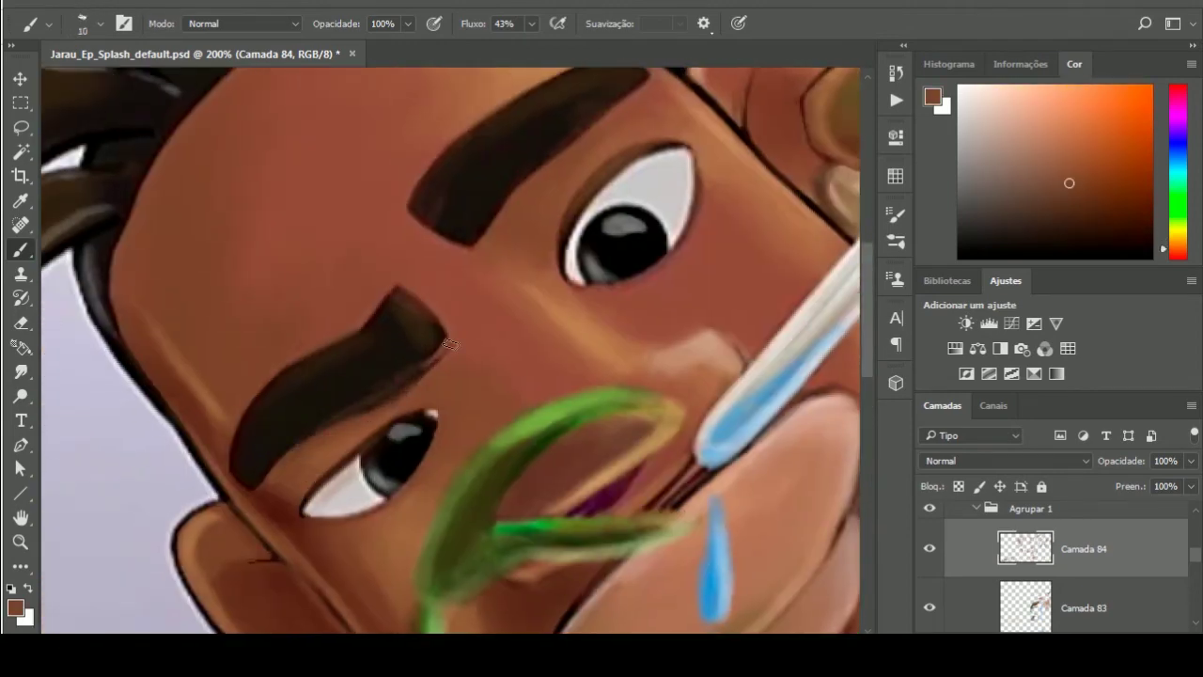
mouse_move(449, 344)
mouse_down()
mouse_move(315, 438)
mouse_move(449, 340)
mouse_up()
alt+click(613, 167)
drag(418, 381, 470, 336)
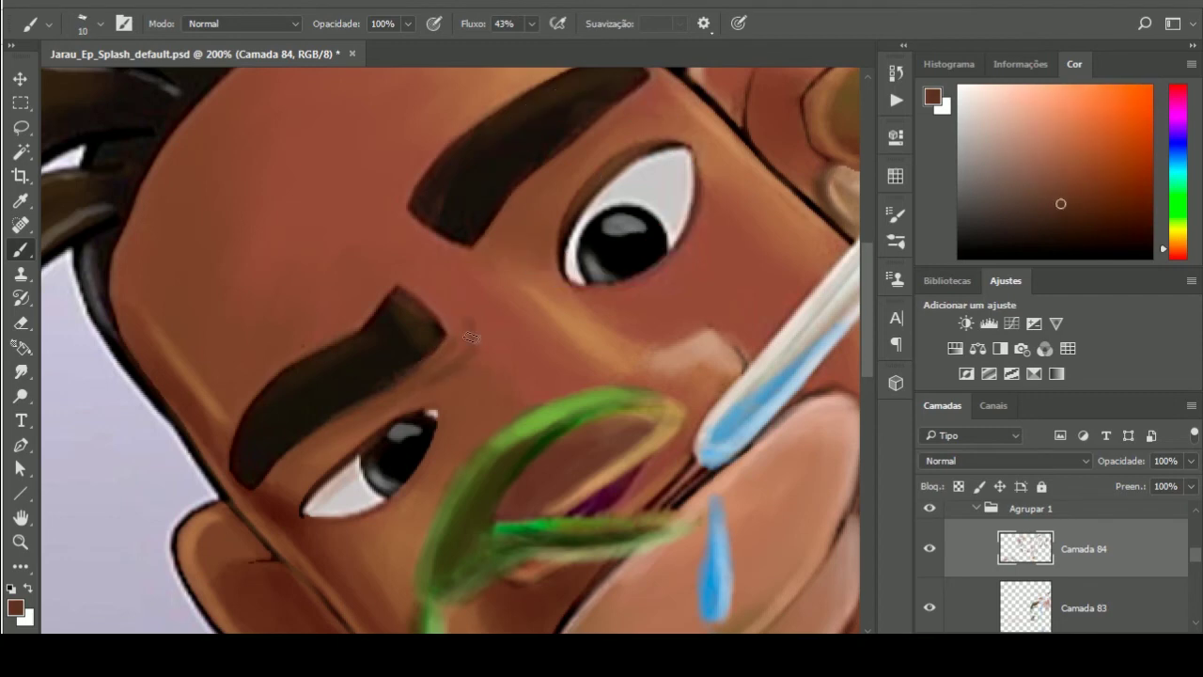
alt+click(447, 391)
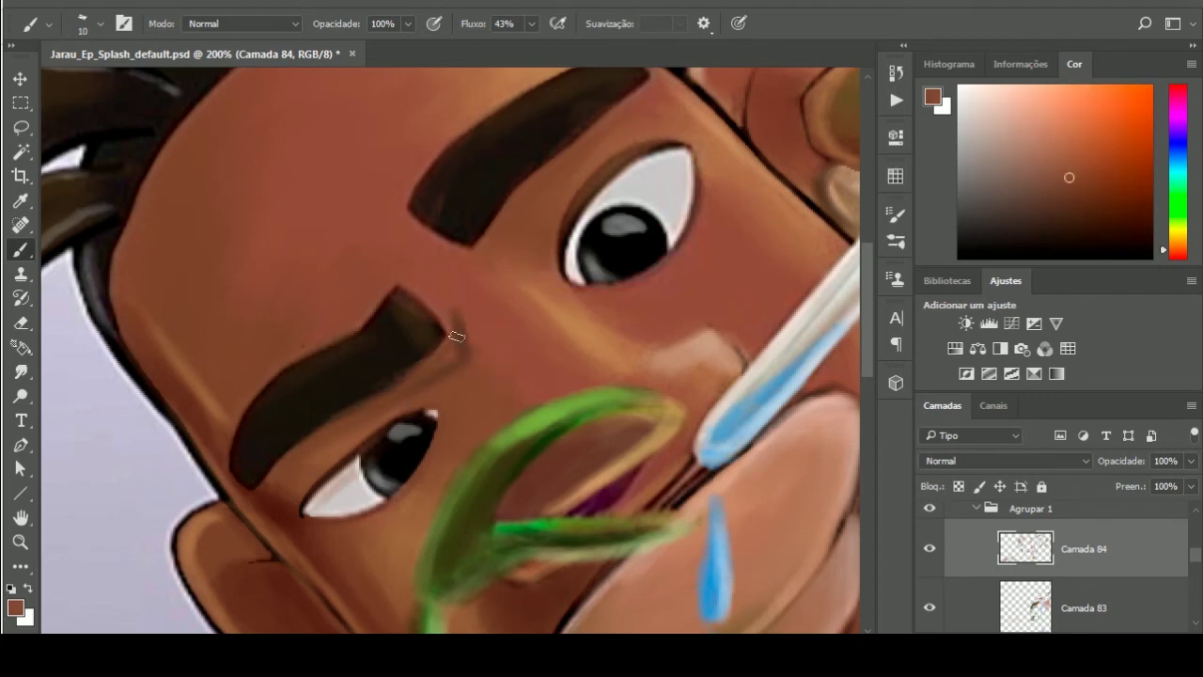
alt+click(757, 216)
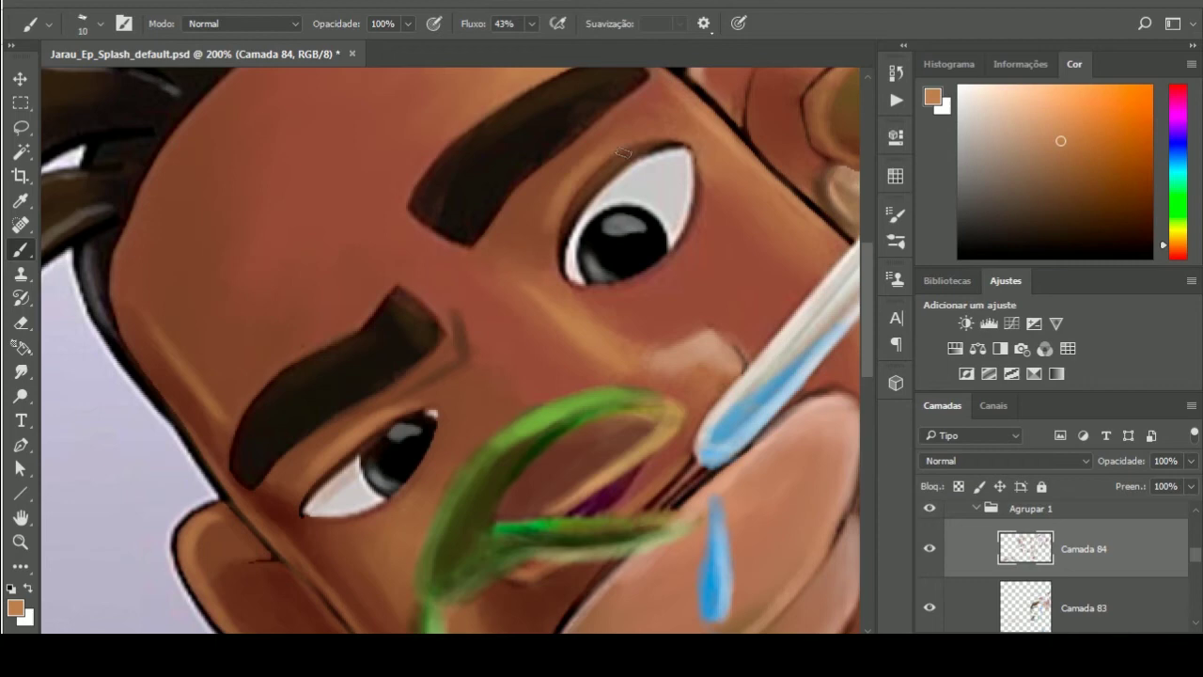
alt+click(372, 550)
scroll(371, 550, down, 3)
scroll(683, 275, down, 3)
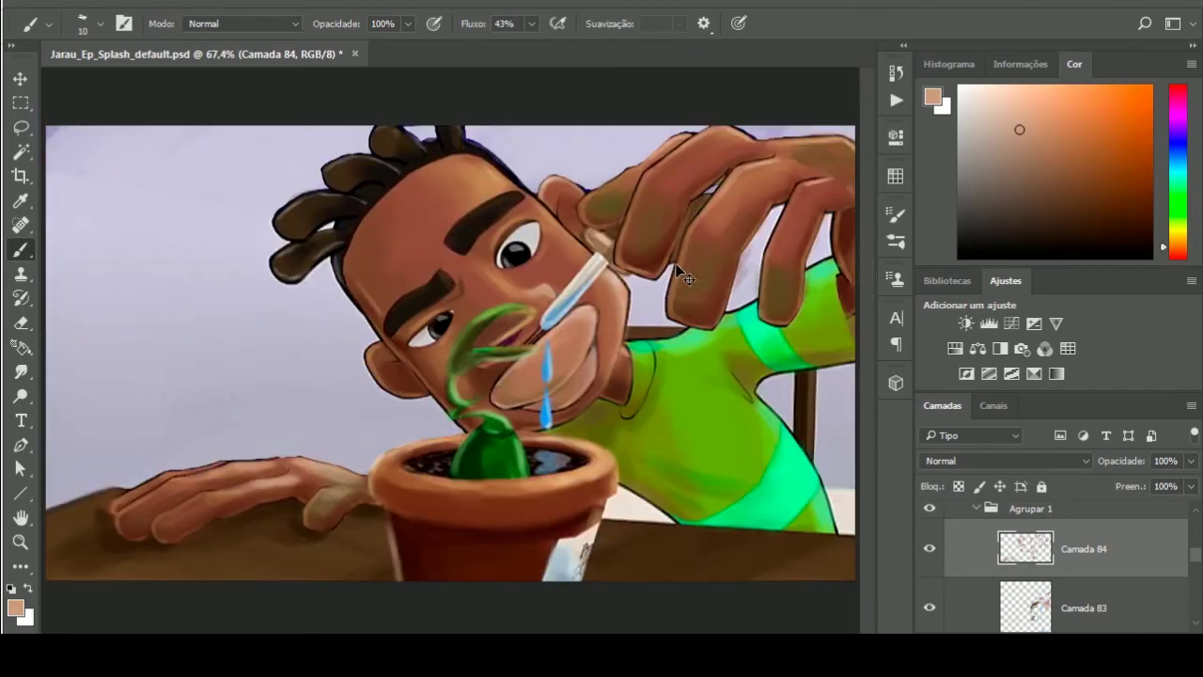
Enlarge the brush and sample dark brown, lighter skin brown and reddish brown from the art
key(bracketright)
key(bracketright)
key(bracketright)
alt+click(374, 310)
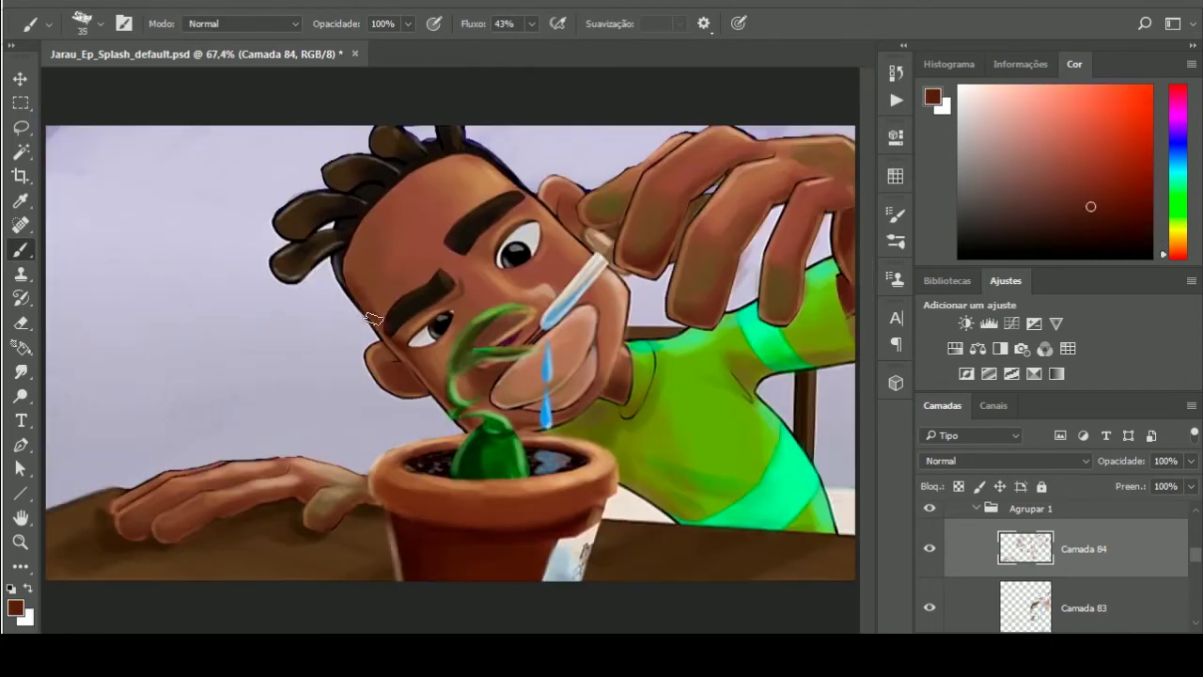
alt+click(456, 359)
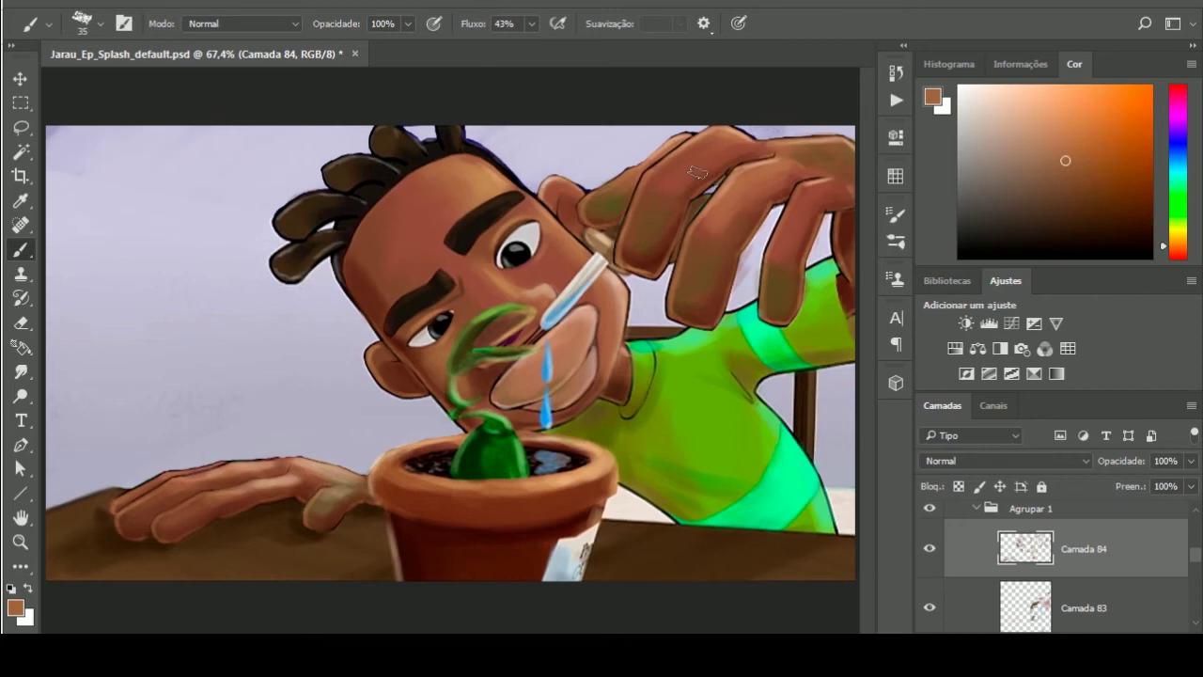
alt+click(520, 350)
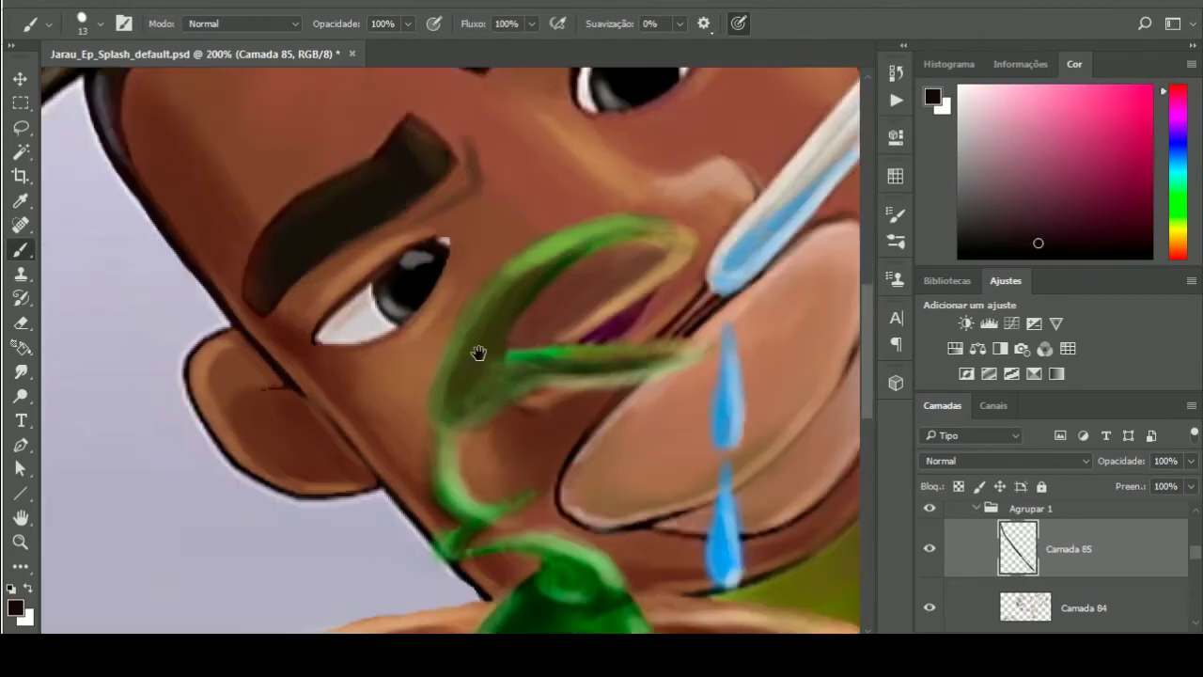
Ink dark outlines on the eyelid, cheek, hairline and top of the ear
drag(478, 352, 422, 254)
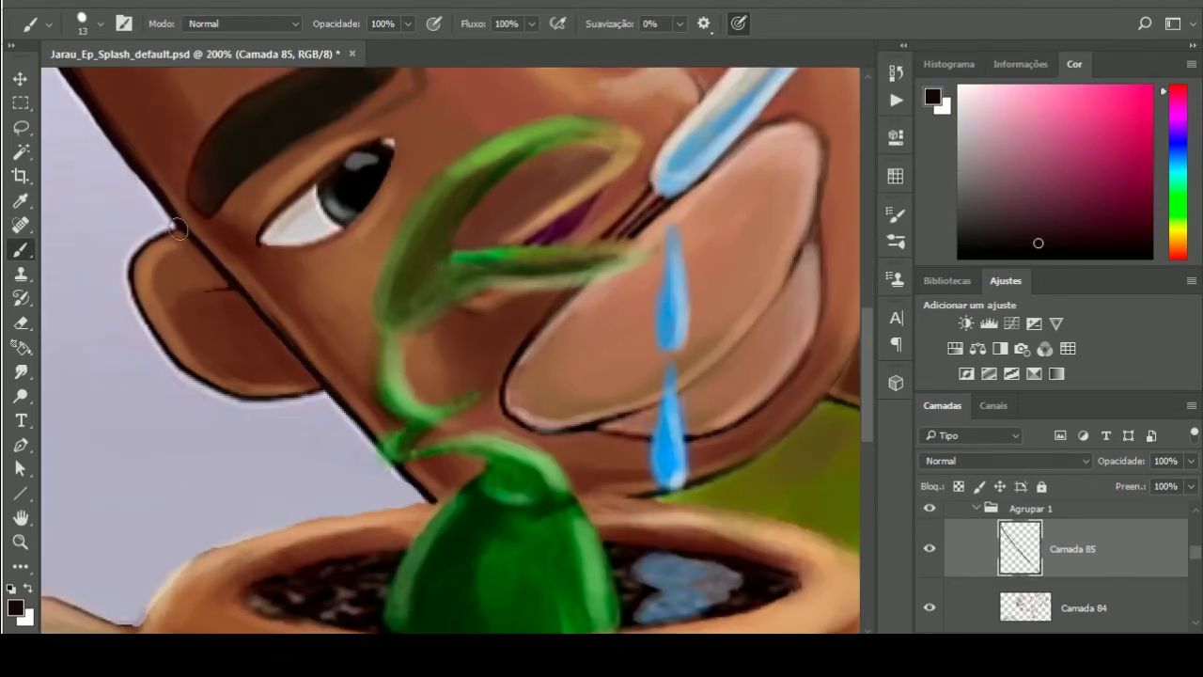
mouse_move(421, 90)
mouse_down()
mouse_move(440, 256)
mouse_move(520, 358)
mouse_move(359, 515)
mouse_up()
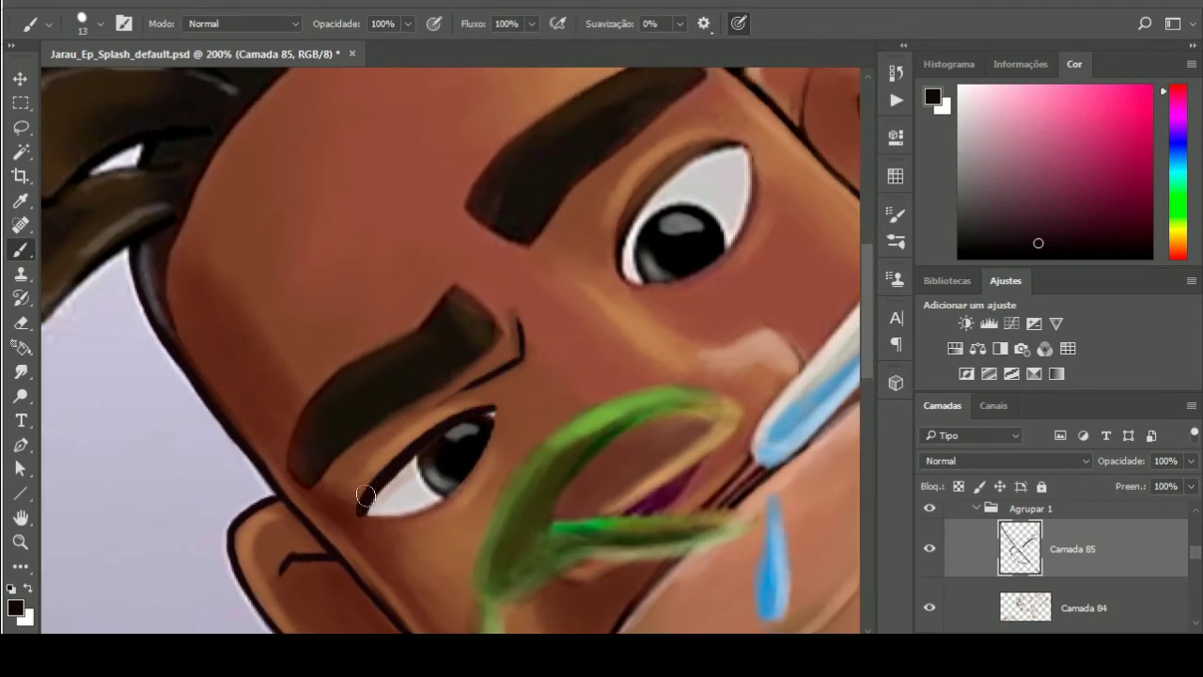
mouse_move(628, 280)
mouse_down()
mouse_move(691, 167)
mouse_move(745, 147)
mouse_up()
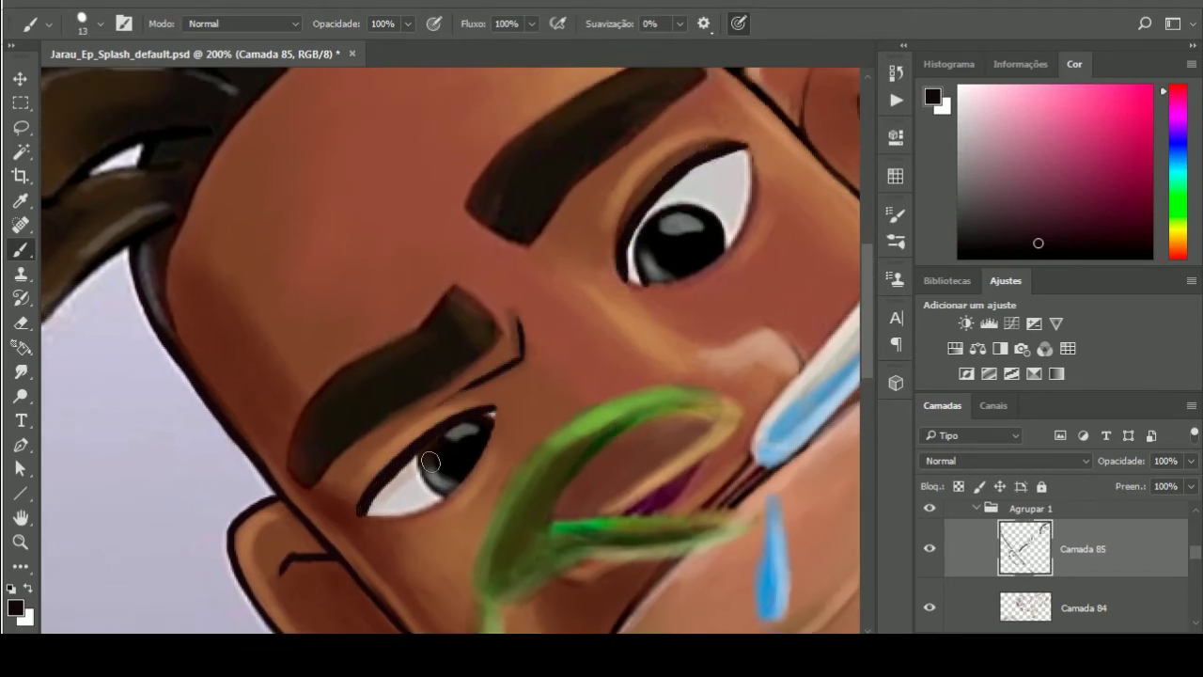
mouse_move(739, 335)
mouse_down()
mouse_move(779, 318)
mouse_move(807, 362)
mouse_up()
drag(752, 457, 691, 515)
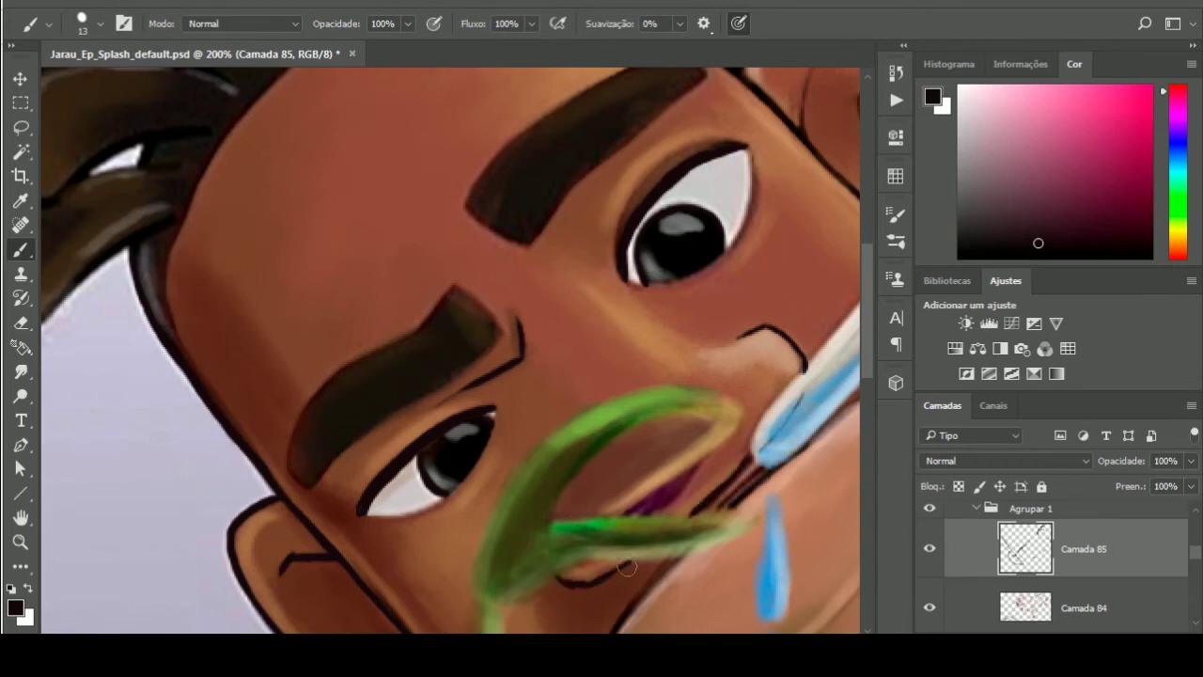
drag(627, 567, 433, 630)
mouse_move(334, 101)
mouse_down()
mouse_move(555, 279)
mouse_move(592, 221)
mouse_move(696, 277)
mouse_move(428, 386)
mouse_up()
mouse_move(705, 200)
mouse_down()
mouse_move(561, 289)
mouse_move(733, 200)
mouse_up()
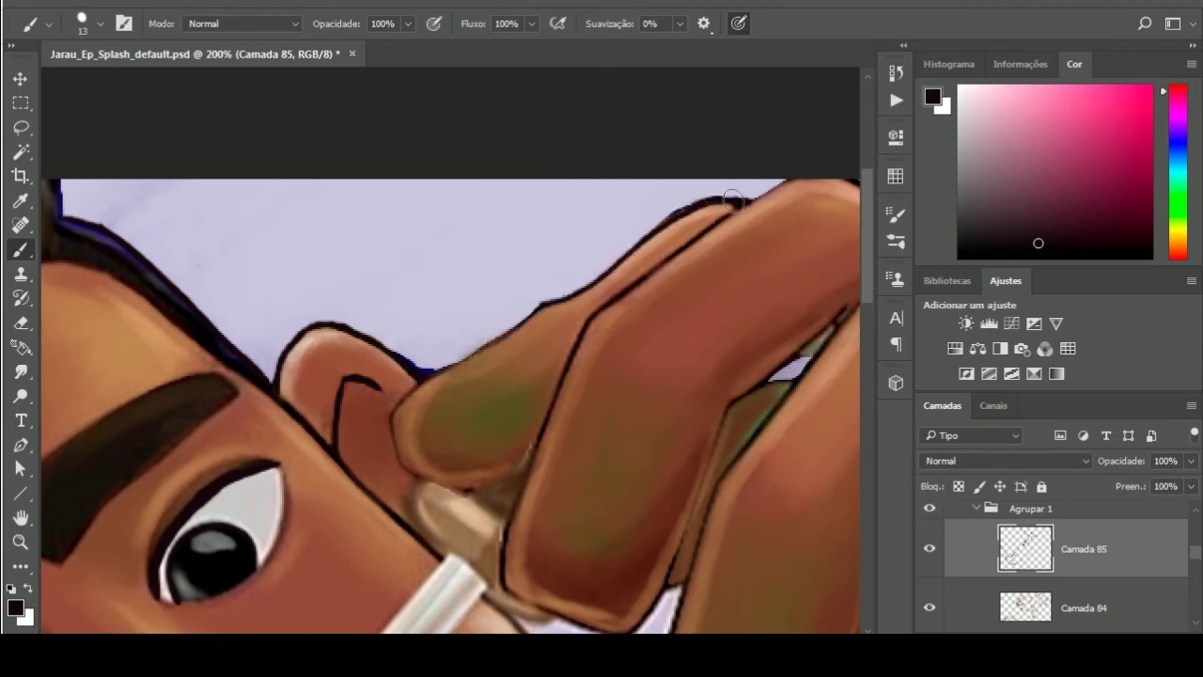
Outline and thicken the finger's top, edges and underside, and draw two fingernails
drag(424, 381, 543, 301)
mouse_move(394, 412)
mouse_down()
mouse_move(441, 470)
mouse_move(526, 460)
mouse_up()
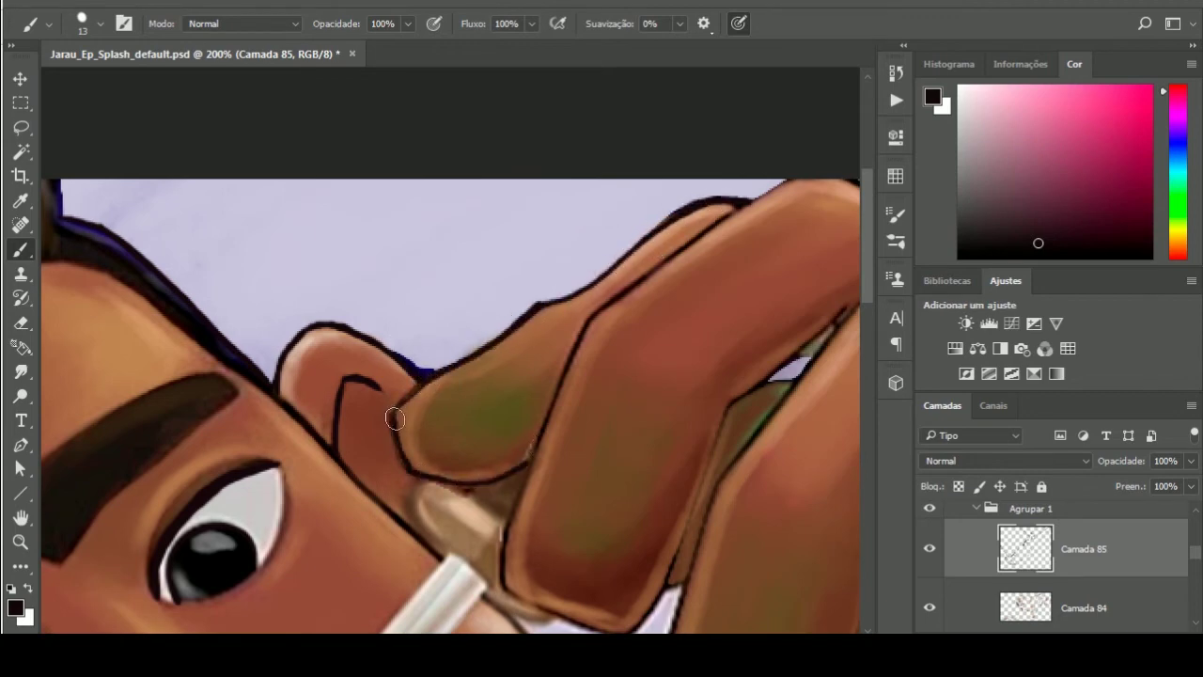
mouse_move(602, 308)
mouse_down()
mouse_move(789, 184)
mouse_move(507, 592)
mouse_up()
mouse_move(726, 410)
mouse_down()
mouse_move(625, 630)
mouse_move(846, 301)
mouse_move(750, 194)
mouse_up()
drag(428, 465, 555, 498)
mouse_move(319, 272)
mouse_down()
mouse_move(413, 225)
mouse_move(427, 267)
mouse_up()
drag(441, 401, 560, 422)
drag(446, 433, 547, 475)
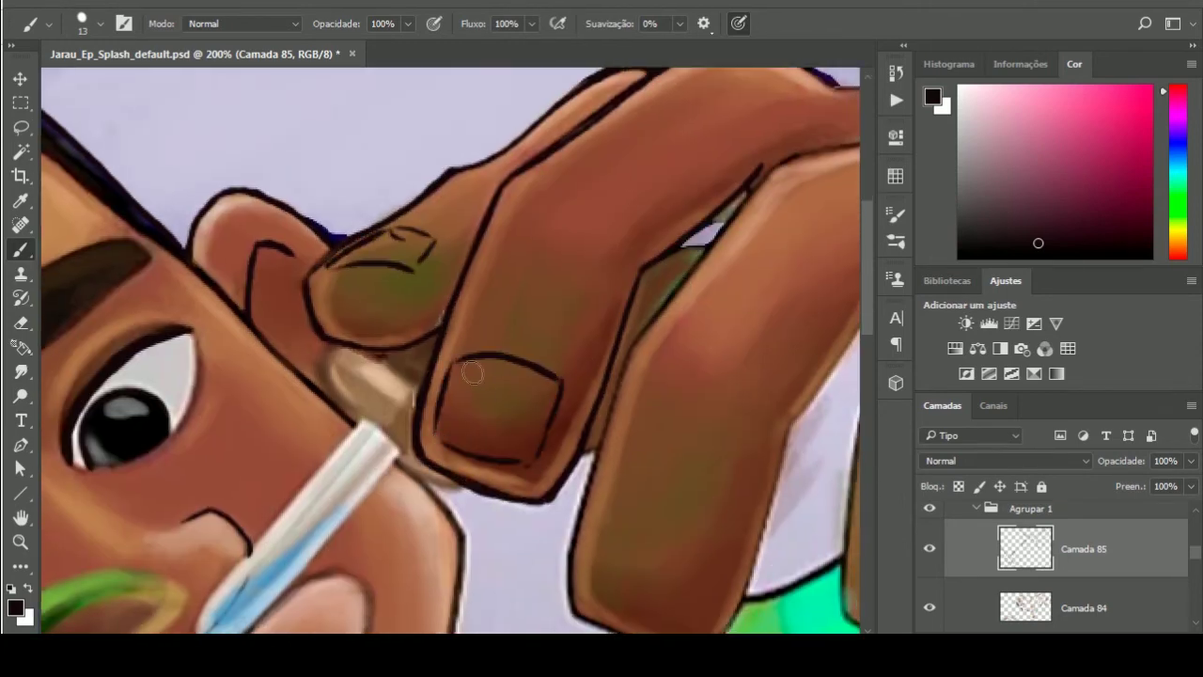
mouse_move(602, 507)
mouse_down()
mouse_move(587, 376)
mouse_move(714, 390)
mouse_up()
drag(712, 394, 695, 498)
drag(573, 456, 686, 498)
mouse_move(602, 379)
mouse_down()
mouse_move(679, 407)
mouse_move(470, 338)
mouse_up()
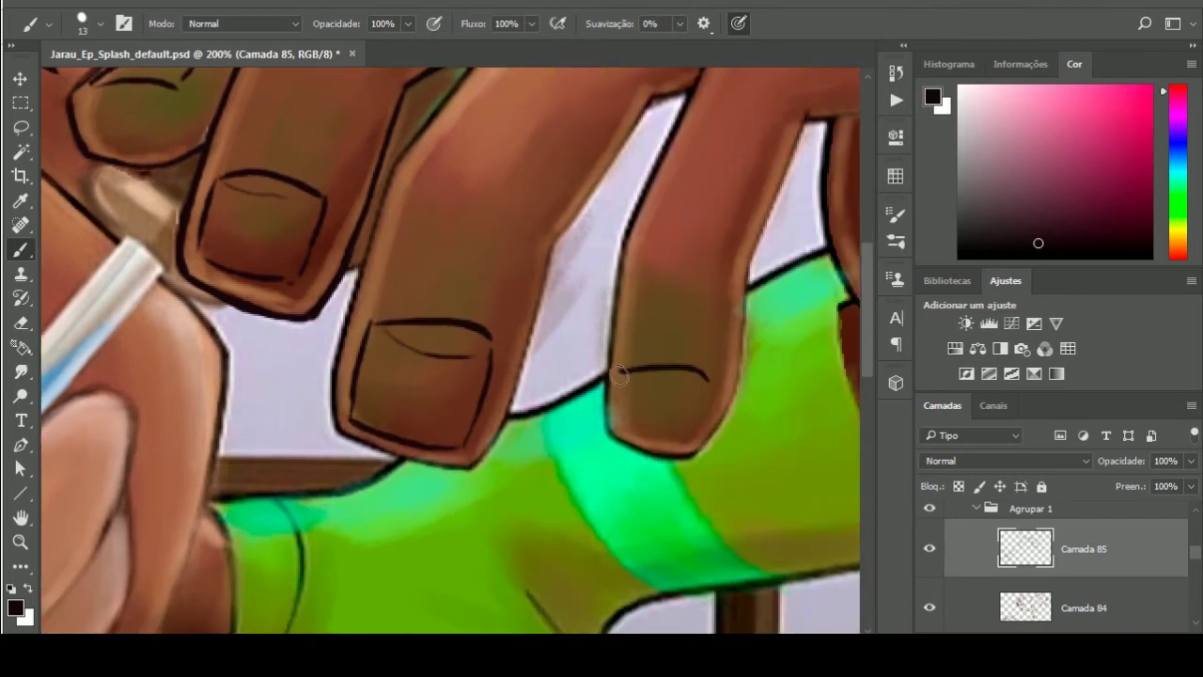
Outline the remaining finger edges and the fingertip's bottom and right side
mouse_move(621, 358)
mouse_down()
mouse_move(385, 141)
mouse_move(449, 127)
mouse_up()
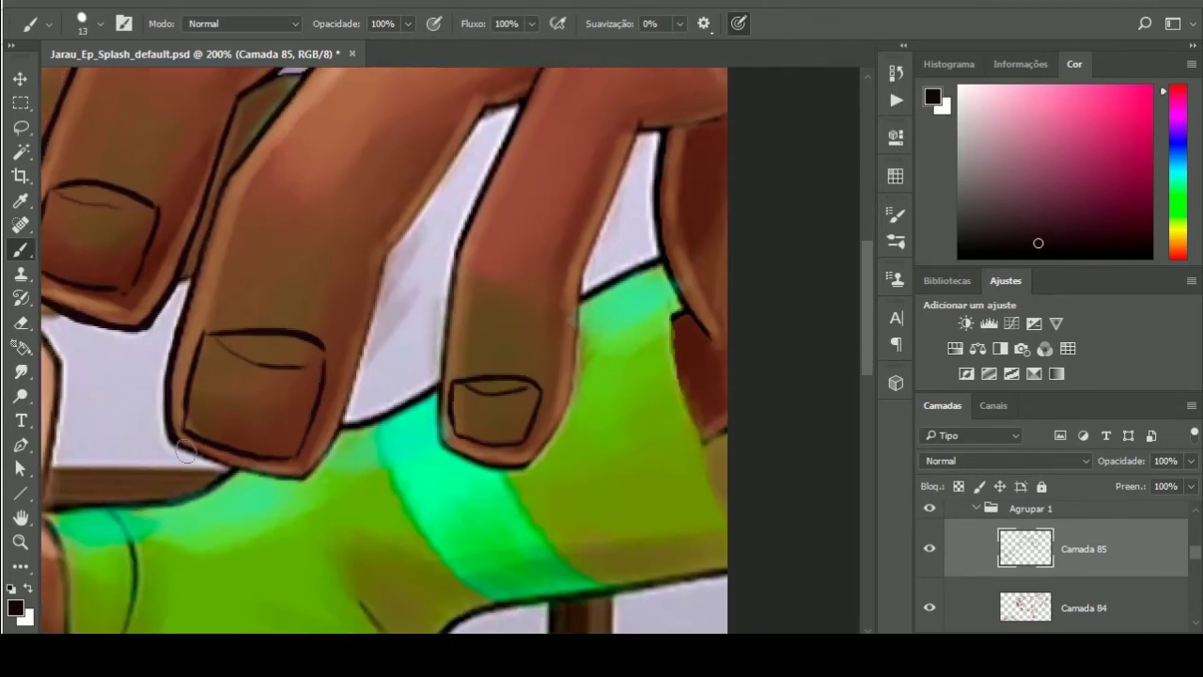
drag(174, 611, 193, 447)
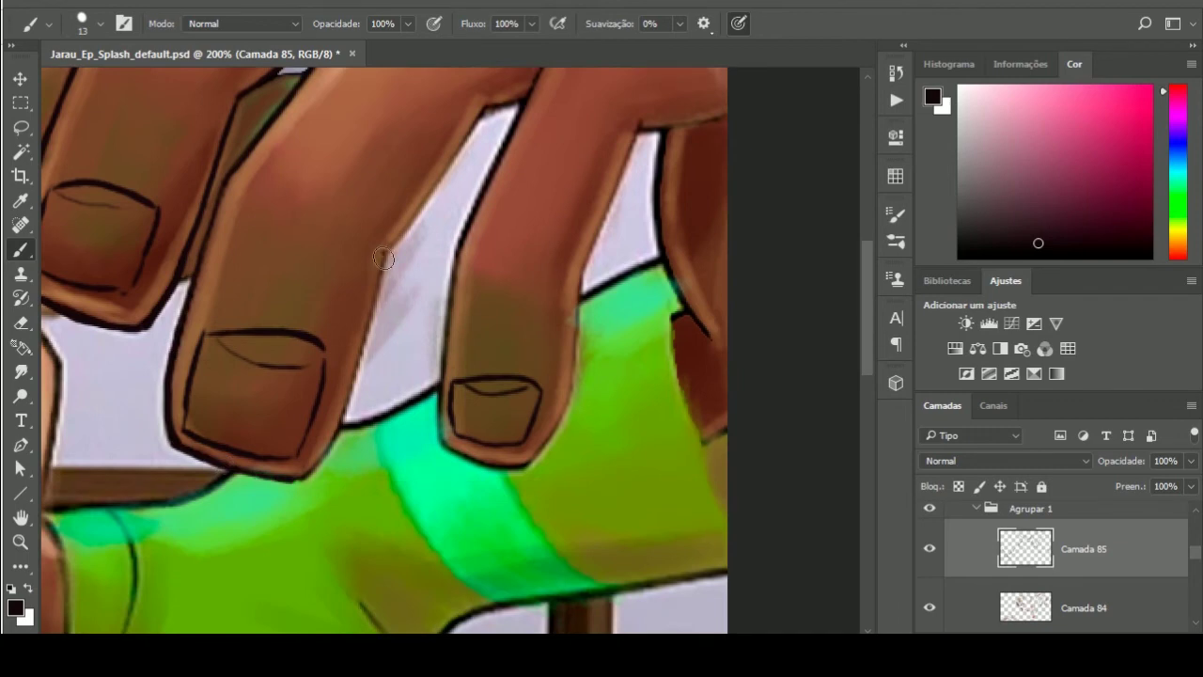
drag(384, 259, 315, 479)
drag(554, 231, 441, 324)
mouse_move(406, 218)
mouse_down()
mouse_move(381, 282)
mouse_move(355, 571)
mouse_move(423, 576)
mouse_up()
drag(468, 385, 458, 515)
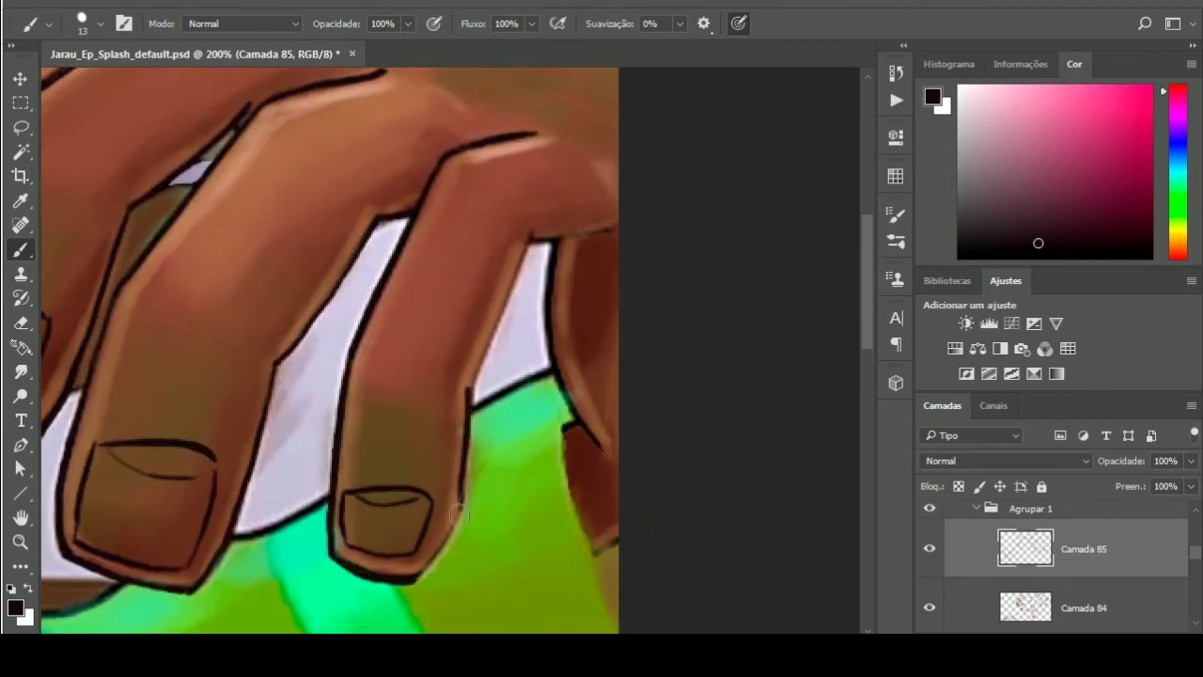
drag(568, 420, 484, 251)
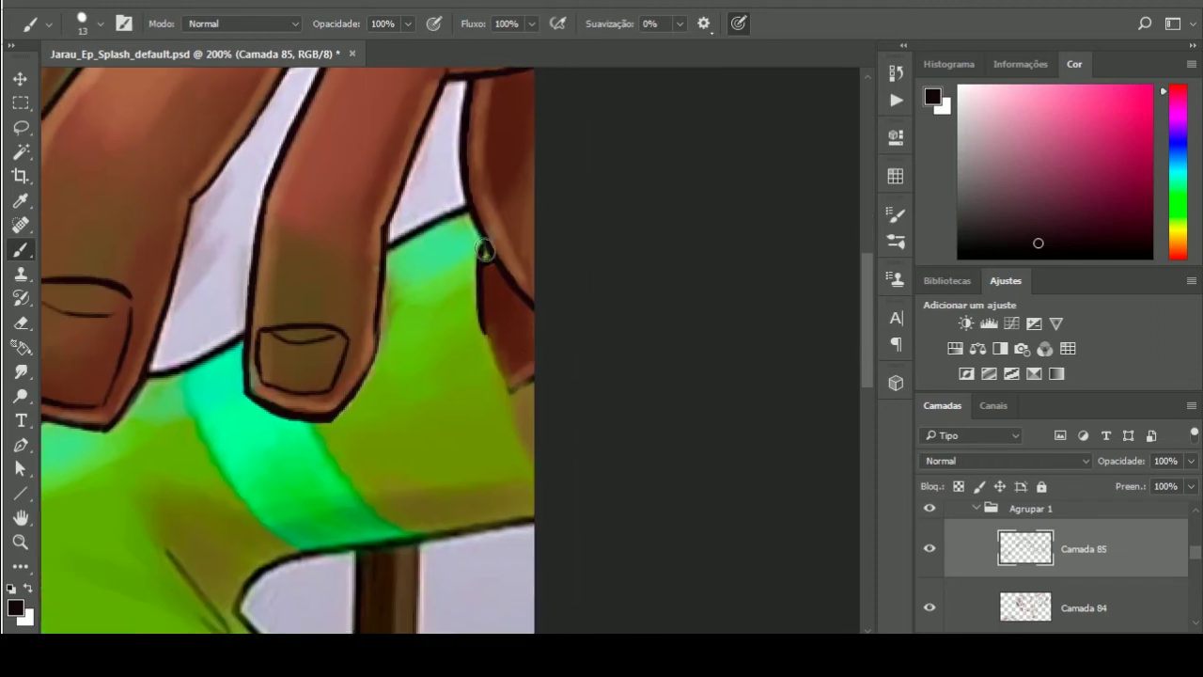
Add fold lines on the green shirt and outline the sleeve edge and cyan sleeve band
drag(497, 348, 714, 199)
drag(381, 393, 453, 462)
mouse_move(329, 385)
mouse_down()
mouse_move(456, 460)
mouse_move(785, 365)
mouse_up()
drag(49, 492, 70, 308)
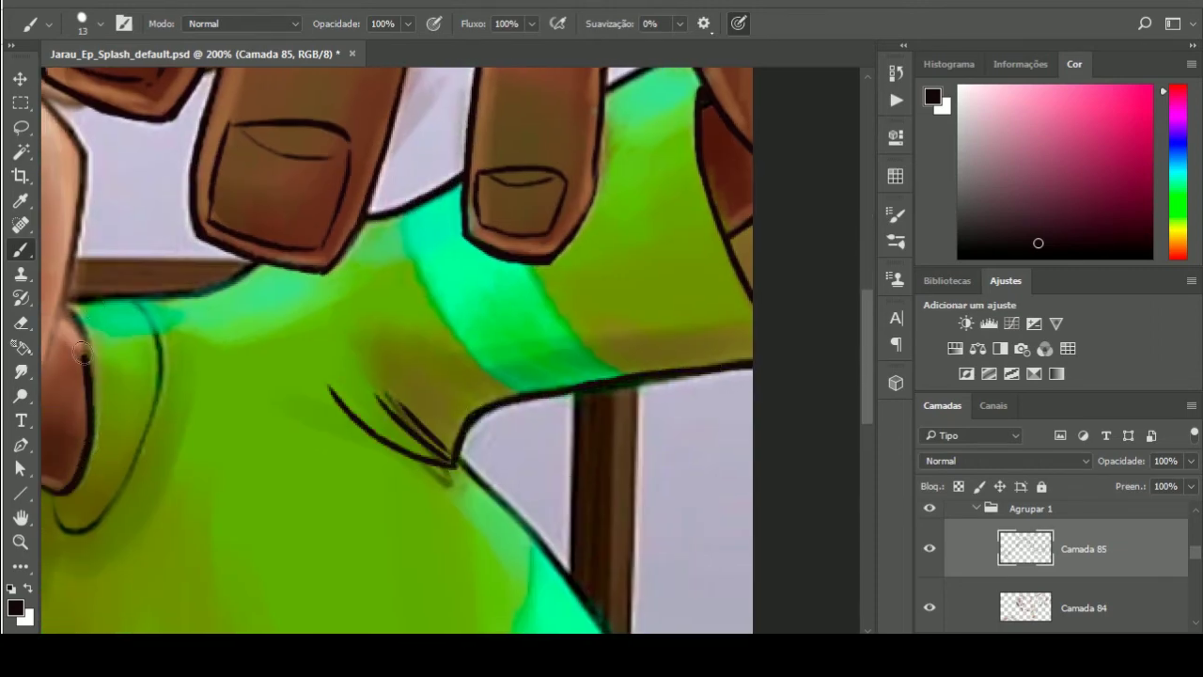
drag(45, 503, 152, 303)
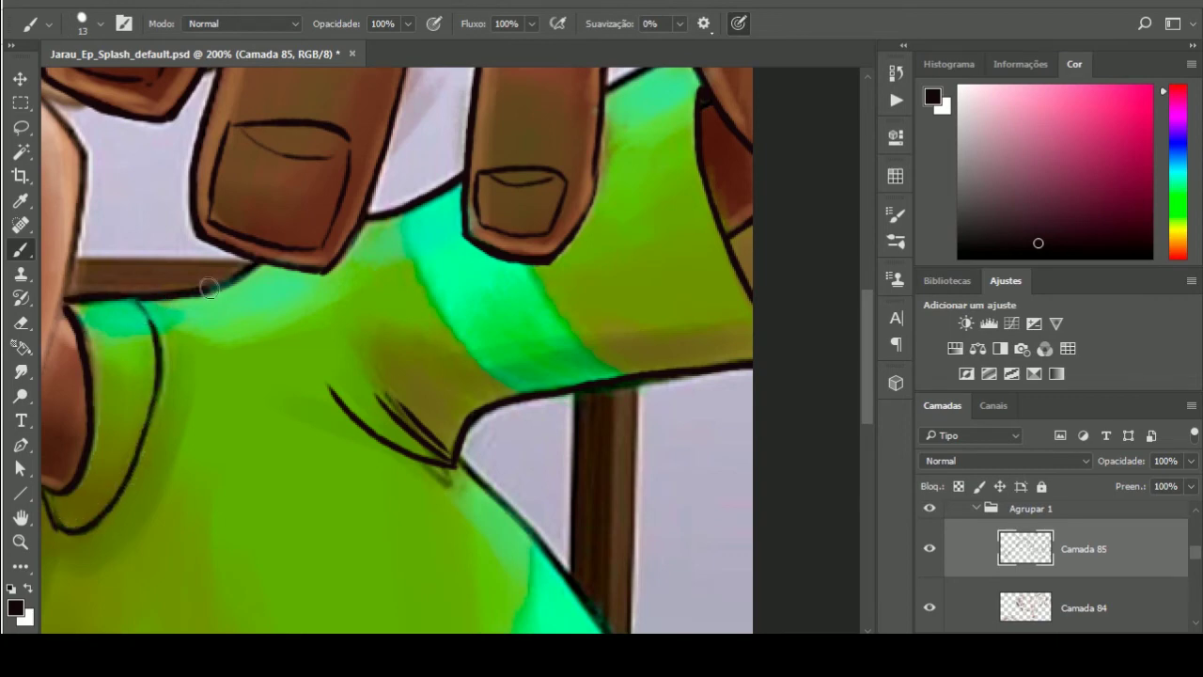
drag(293, 272, 305, 336)
mouse_move(403, 213)
mouse_down()
mouse_move(431, 141)
mouse_move(527, 312)
mouse_up()
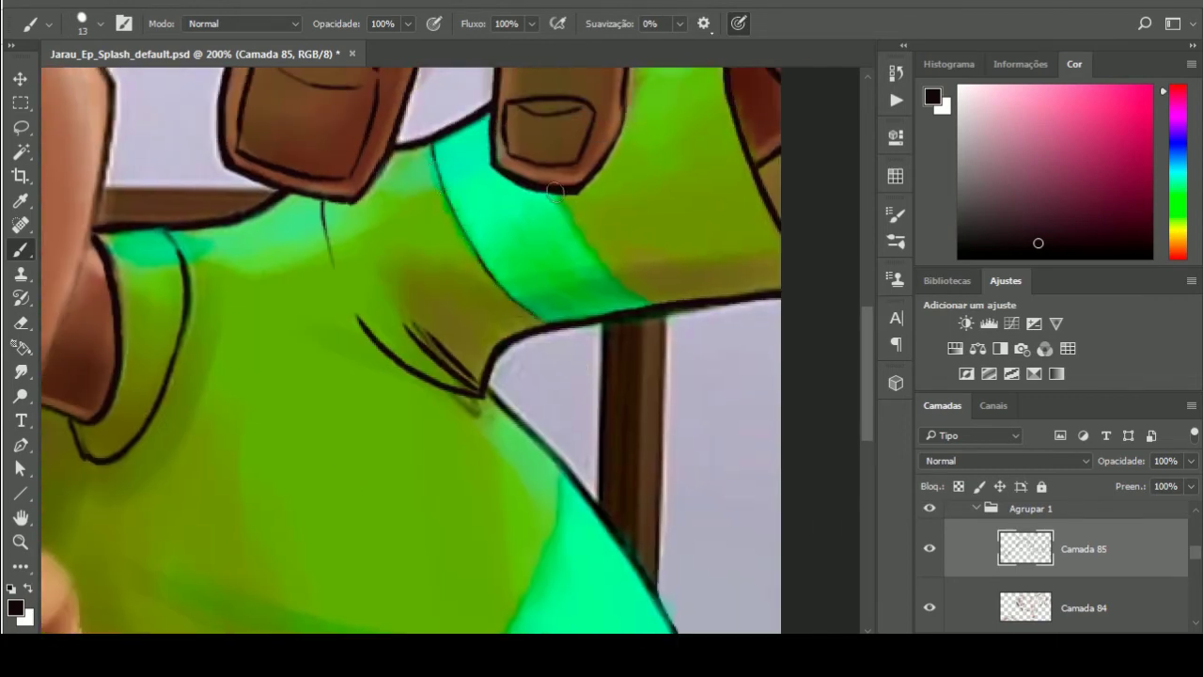
drag(556, 193, 658, 305)
Outline the green shirt's edge band near the table
drag(117, 527, 249, 301)
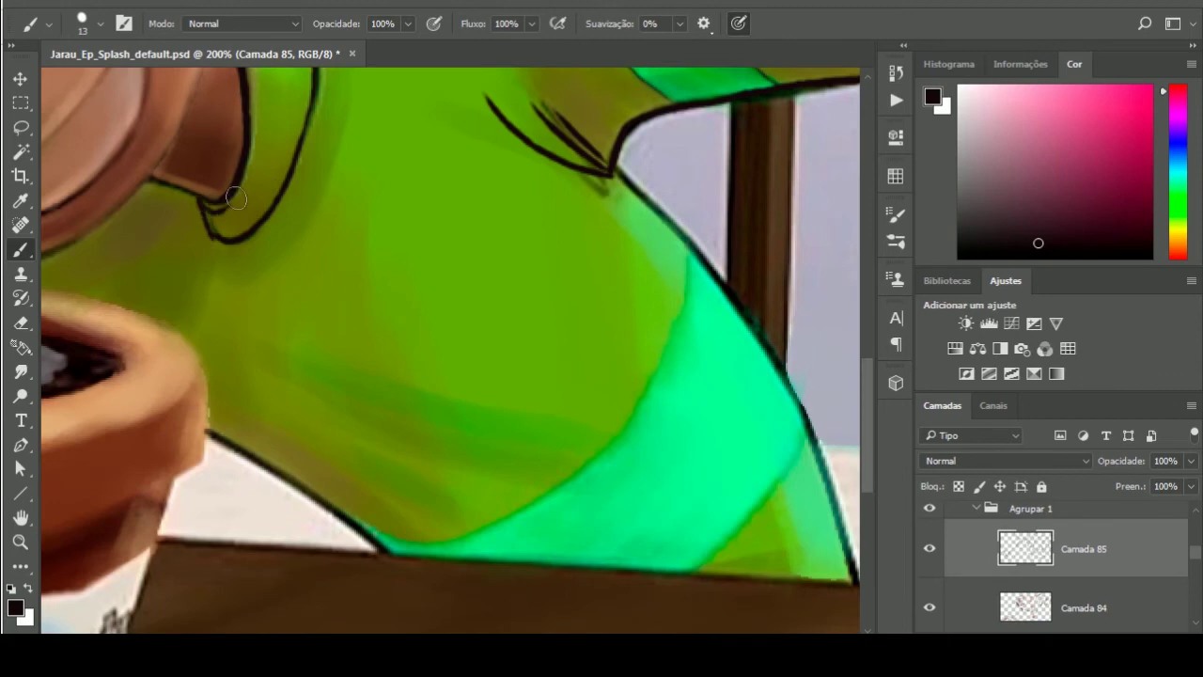
drag(236, 198, 223, 306)
drag(217, 360, 217, 94)
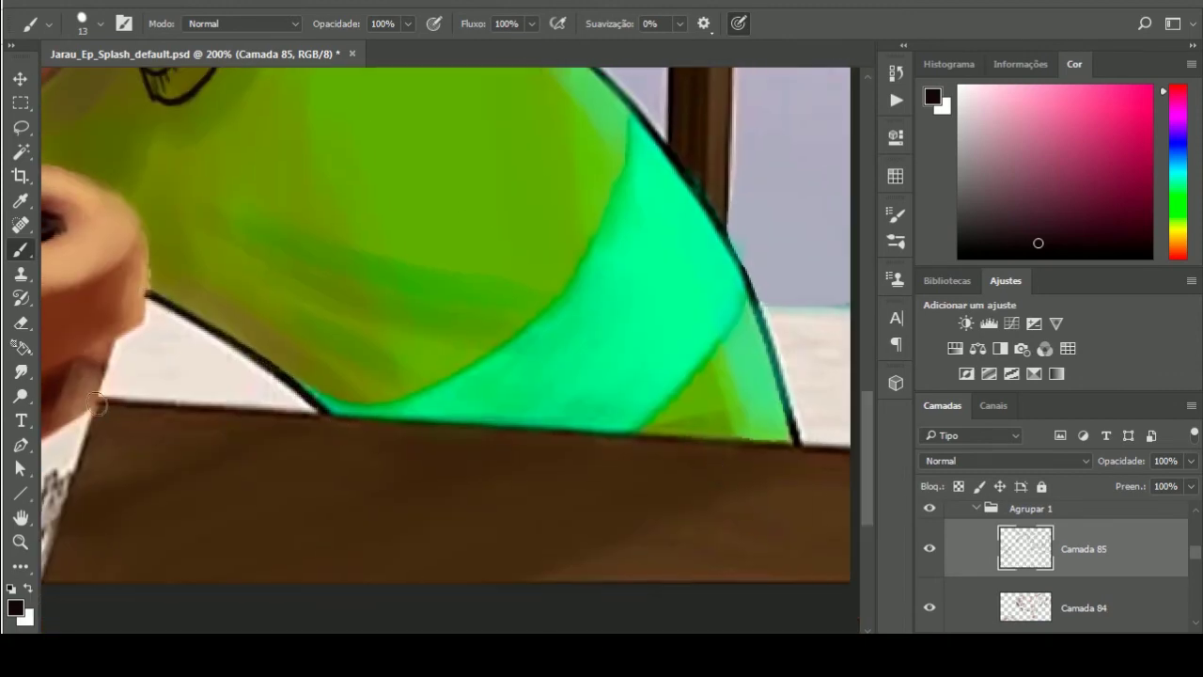
mouse_move(639, 174)
mouse_down()
mouse_move(554, 202)
mouse_move(508, 334)
mouse_up()
mouse_move(242, 468)
mouse_down()
mouse_move(357, 451)
mouse_move(517, 331)
mouse_up()
mouse_move(672, 357)
mouse_down()
mouse_move(569, 493)
mouse_move(658, 601)
mouse_up()
Outline the dropper cap and both edges of the dropper, reinforcing its right edge
drag(583, 282, 687, 526)
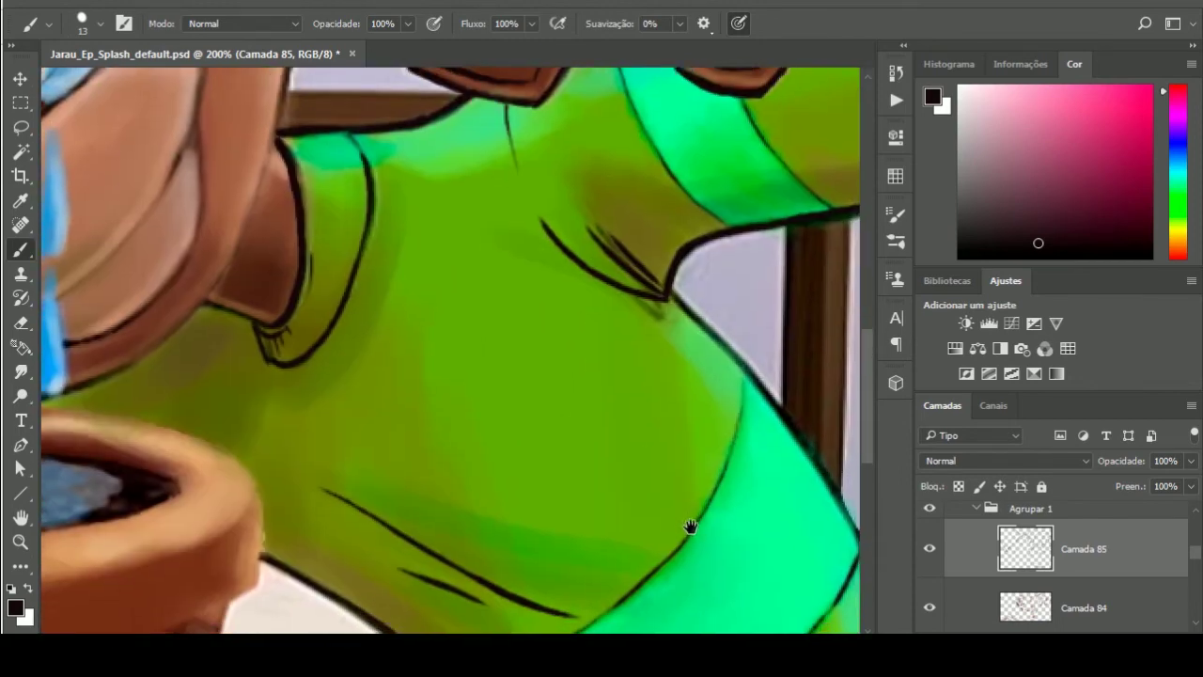
mouse_move(376, 94)
mouse_down()
mouse_move(371, 280)
mouse_move(617, 597)
mouse_up()
drag(442, 113, 451, 366)
drag(414, 254, 466, 310)
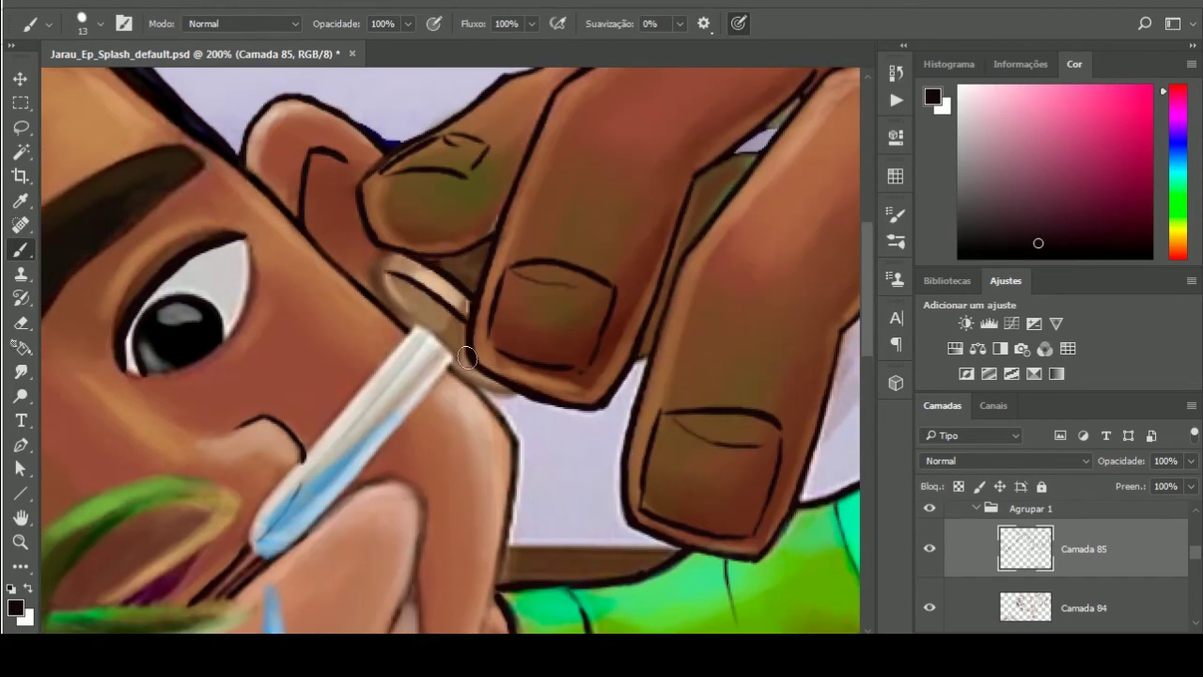
mouse_move(372, 258)
mouse_down()
mouse_move(449, 370)
mouse_move(334, 493)
mouse_up()
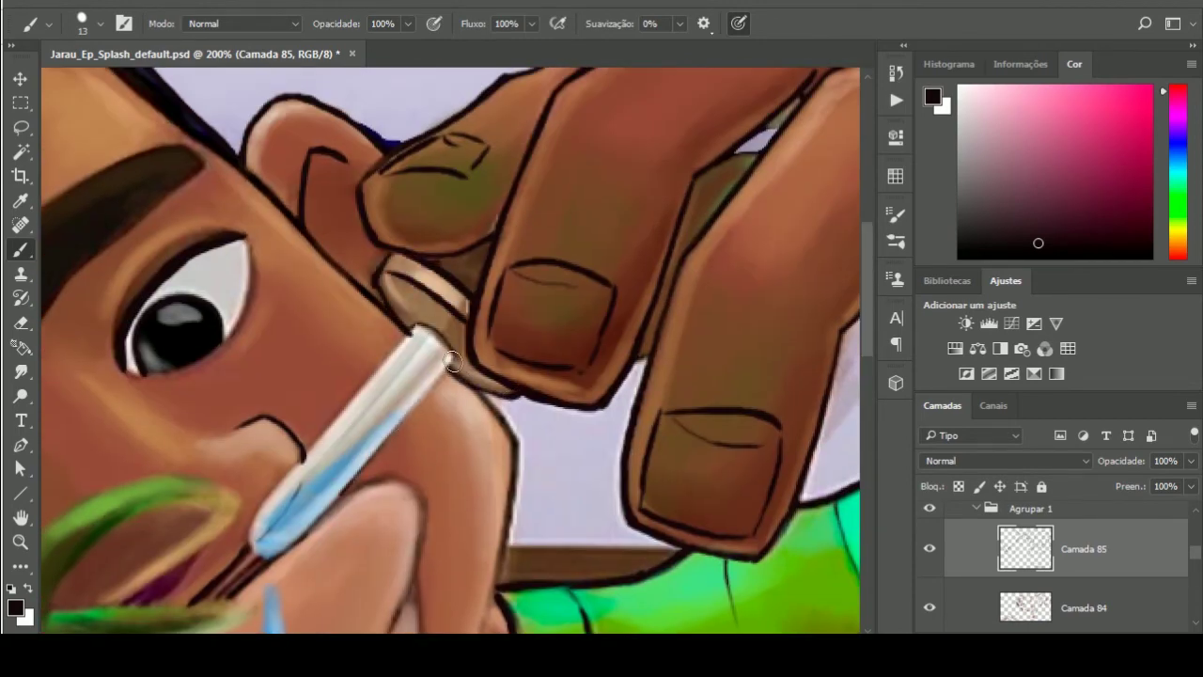
drag(460, 356, 357, 478)
mouse_move(418, 319)
mouse_down()
mouse_move(269, 492)
mouse_move(261, 555)
mouse_up()
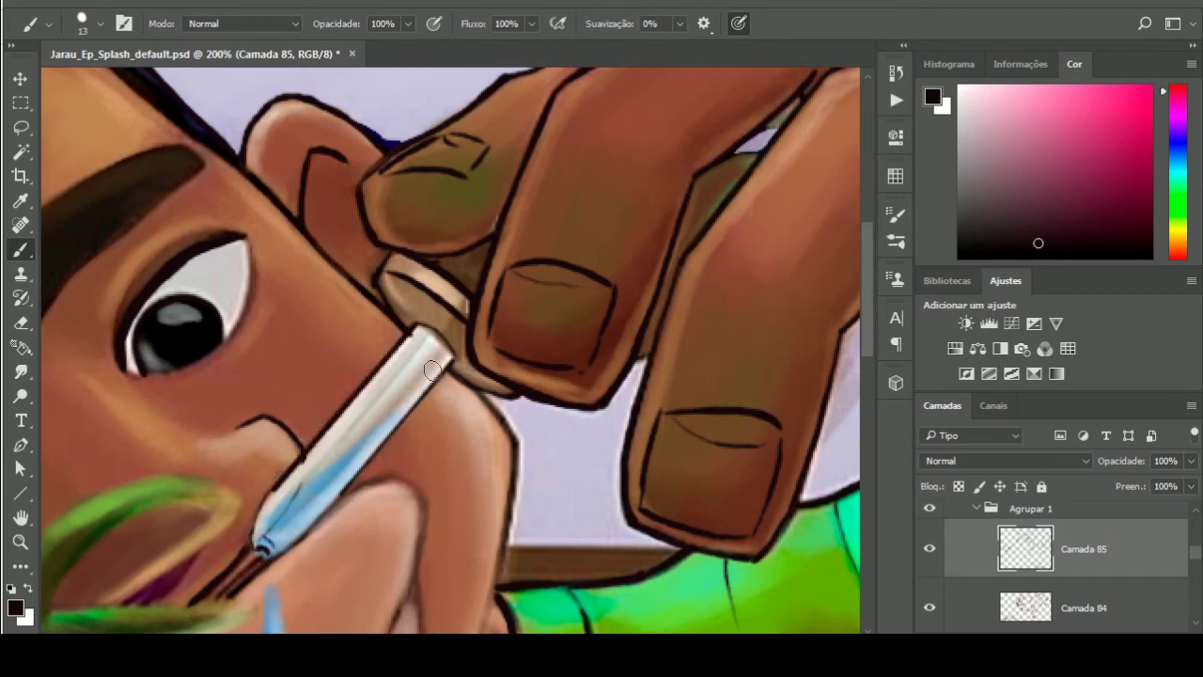
drag(315, 512, 450, 357)
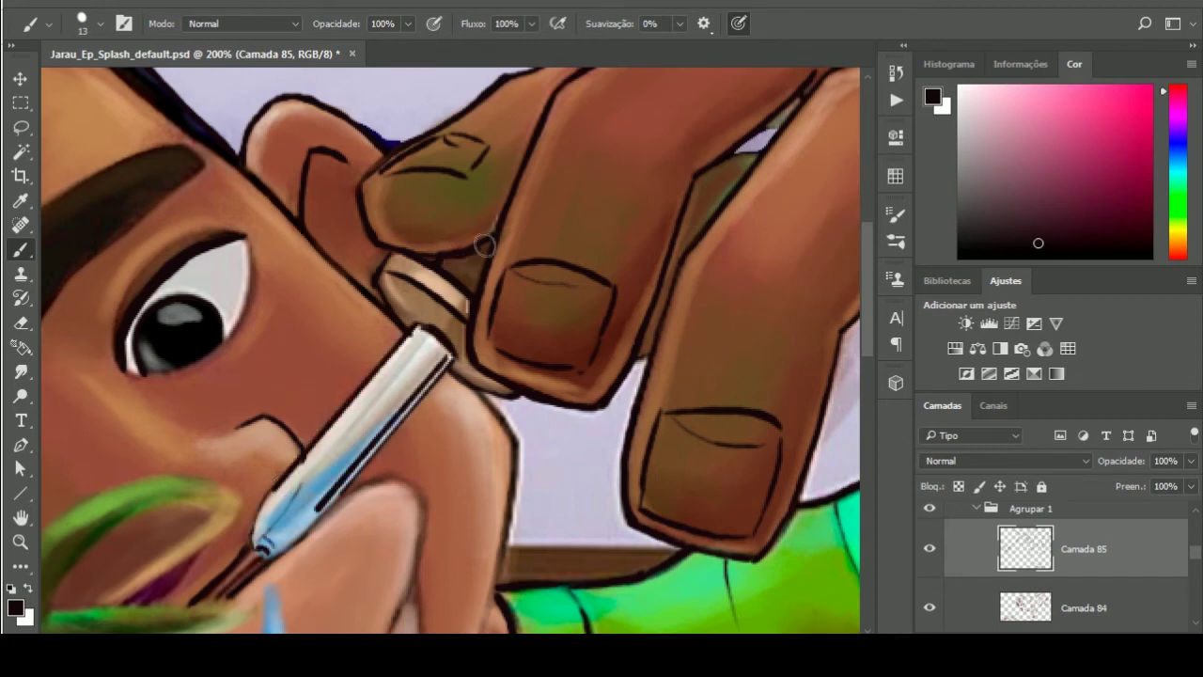
scroll(484, 245, down, 2)
scroll(564, 254, down, 2)
scroll(644, 263, down, 4)
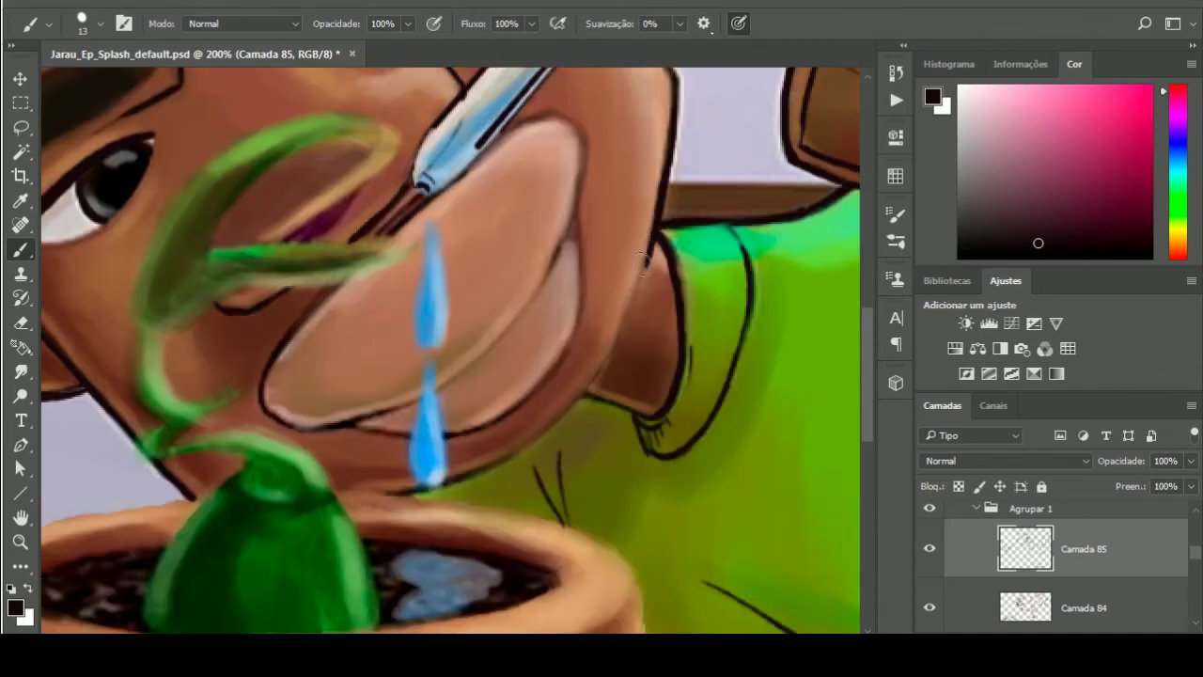
Outline the chin's right edge and the green stem's loop
drag(643, 264, 563, 411)
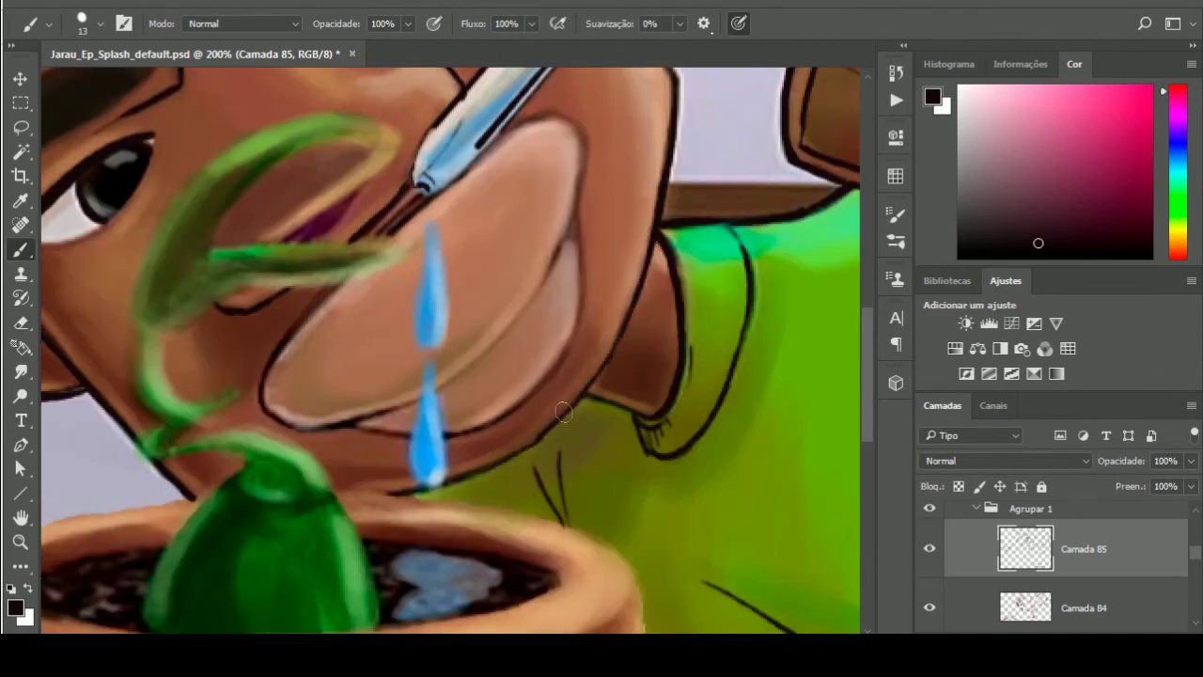
drag(652, 417, 738, 498)
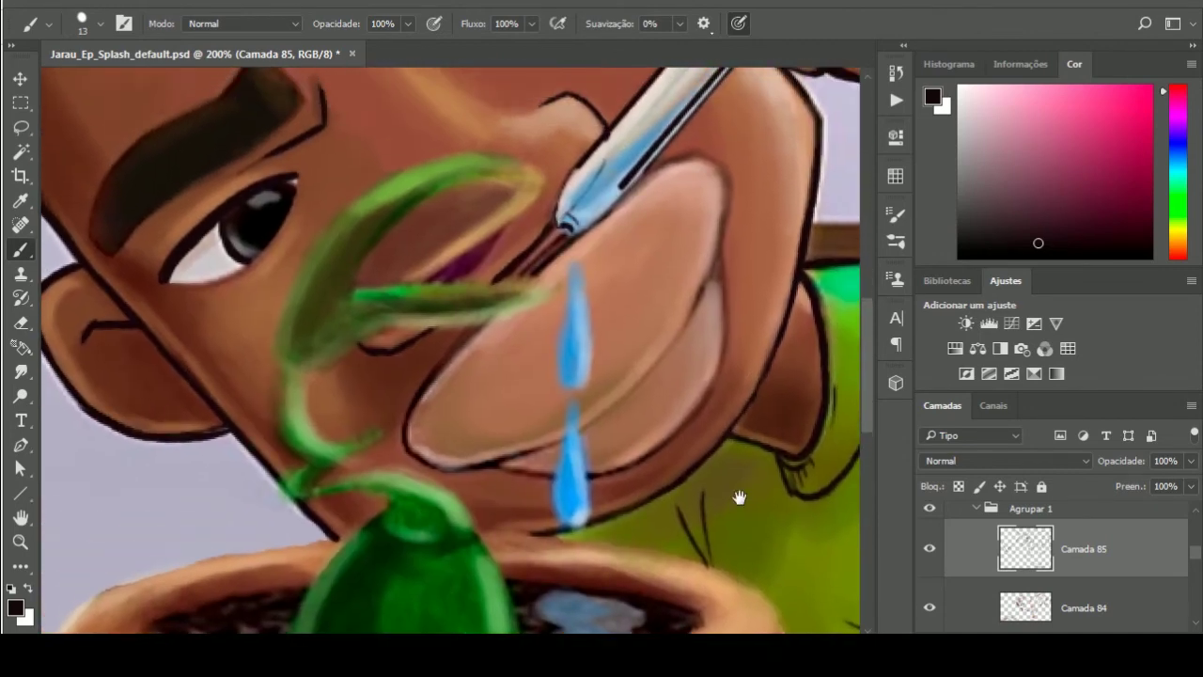
mouse_move(544, 183)
mouse_down()
mouse_move(526, 162)
mouse_move(385, 174)
mouse_move(293, 299)
mouse_move(313, 373)
mouse_up()
Outline the diagonal and left leaves and the stem's left edge, rotating the view for the diagonal leaf
key(r)
drag(738, 376, 677, 188)
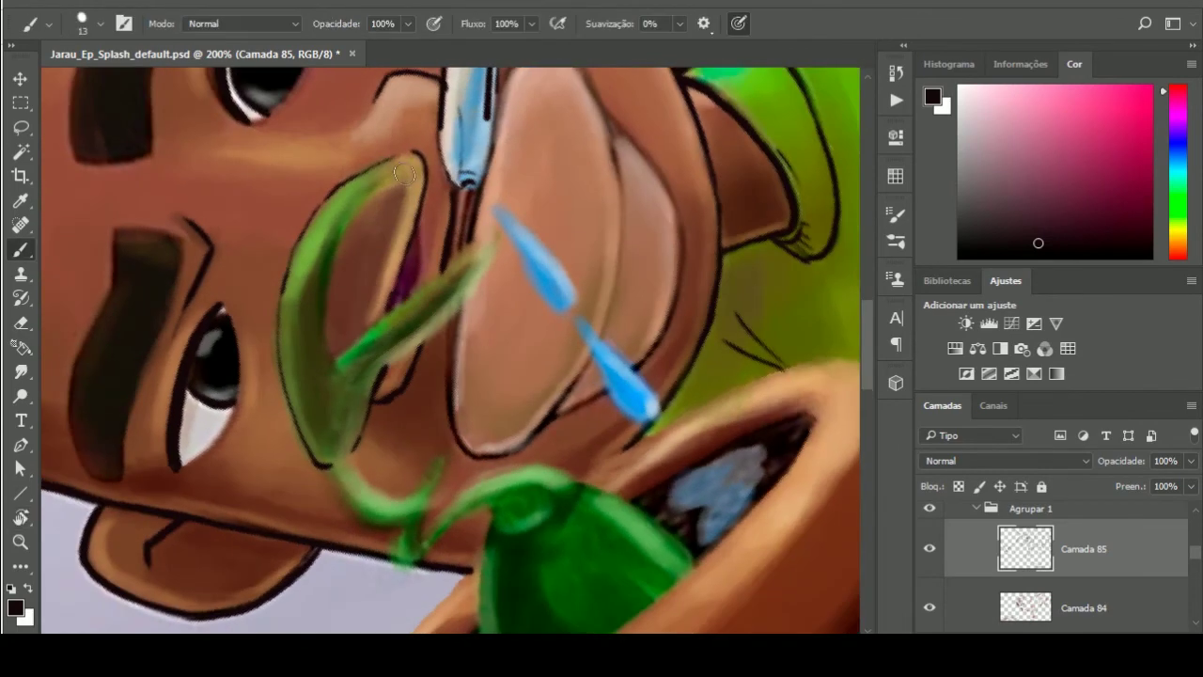
mouse_move(330, 379)
mouse_down()
mouse_move(442, 268)
mouse_move(362, 390)
mouse_up()
key(ctrl+z)
mouse_move(342, 343)
mouse_down()
mouse_move(391, 297)
mouse_move(395, 178)
mouse_up()
key(r)
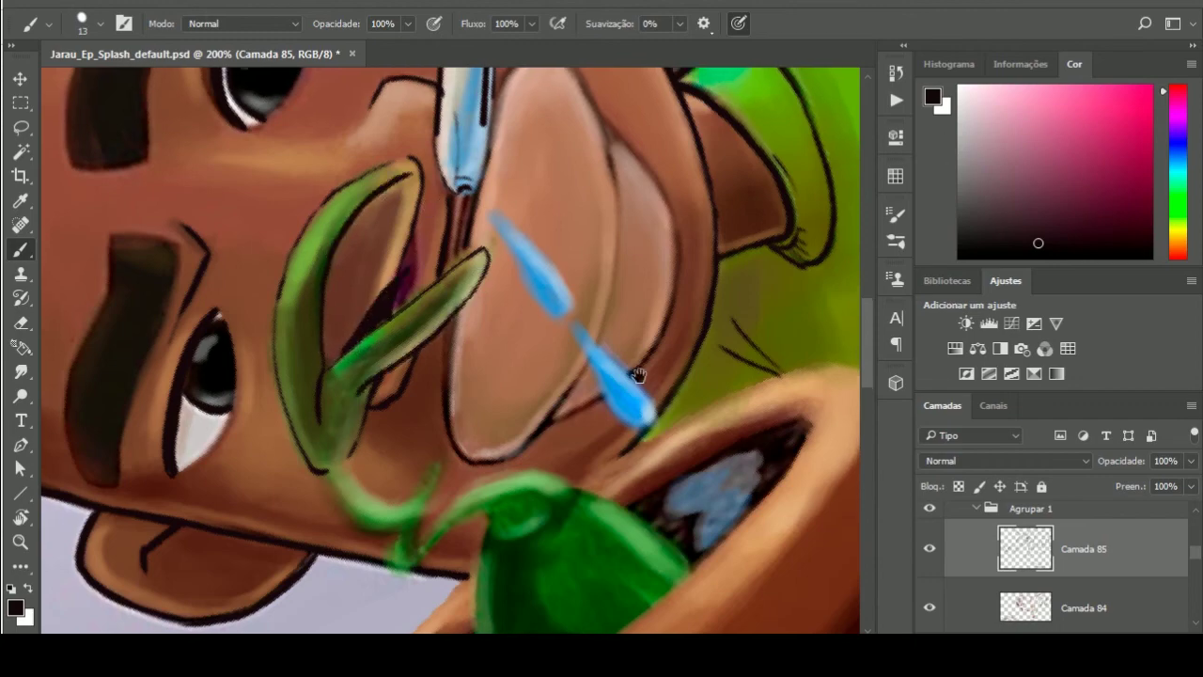
drag(470, 282, 583, 395)
mouse_move(309, 288)
mouse_down()
mouse_move(282, 364)
mouse_move(361, 375)
mouse_move(273, 399)
mouse_up()
Ink black outlines along the plant stem and its leaf joint
key(r)
drag(441, 348, 505, 530)
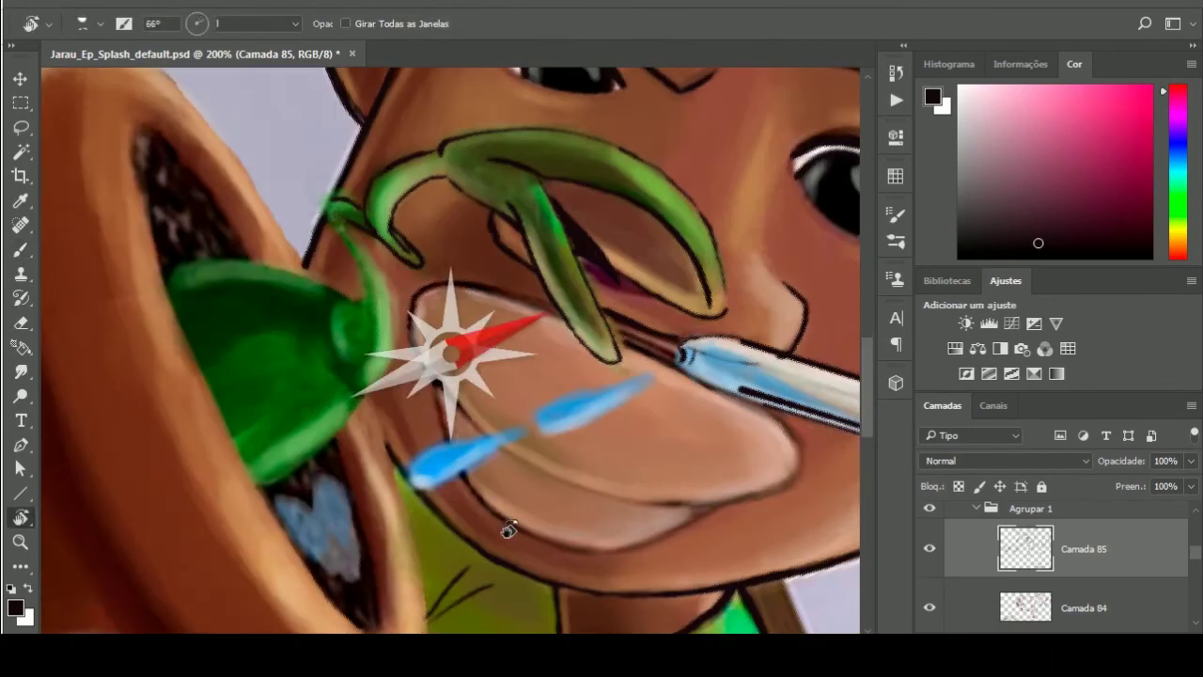
drag(355, 227, 362, 399)
mouse_move(336, 301)
mouse_down()
mouse_move(359, 393)
mouse_move(580, 311)
mouse_up()
Tilt the canvas view and outline the flower pot's inner rim
key(r)
key(r)
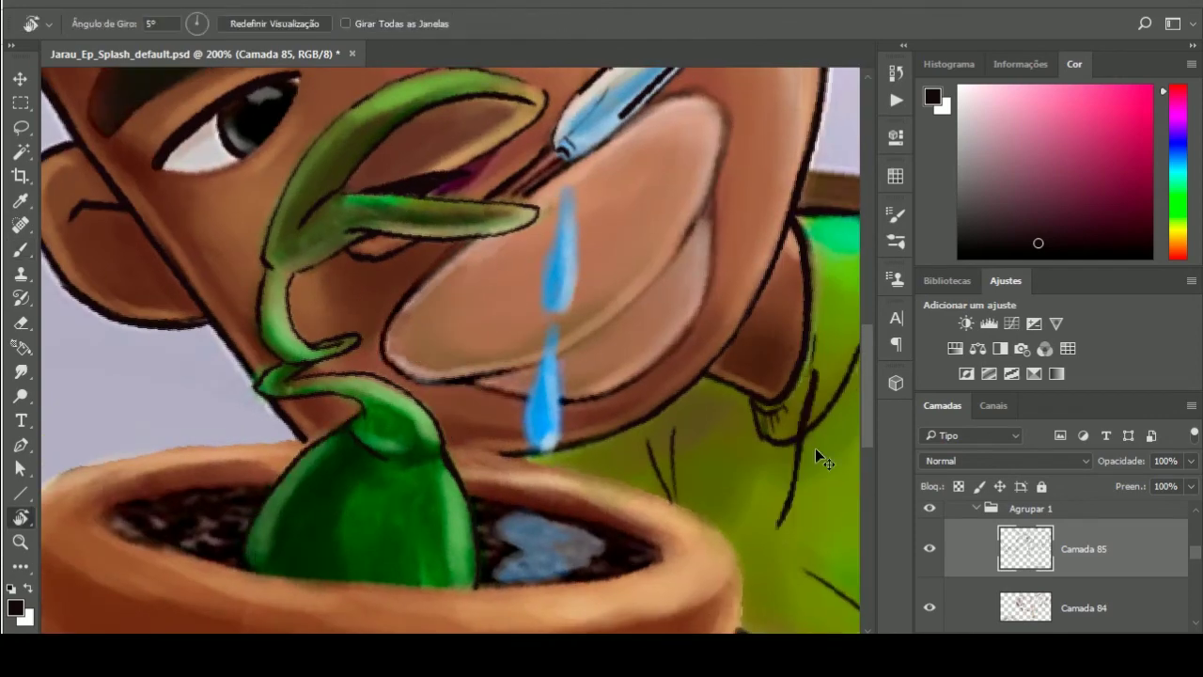
drag(815, 447, 755, 286)
key(b)
drag(630, 611, 723, 404)
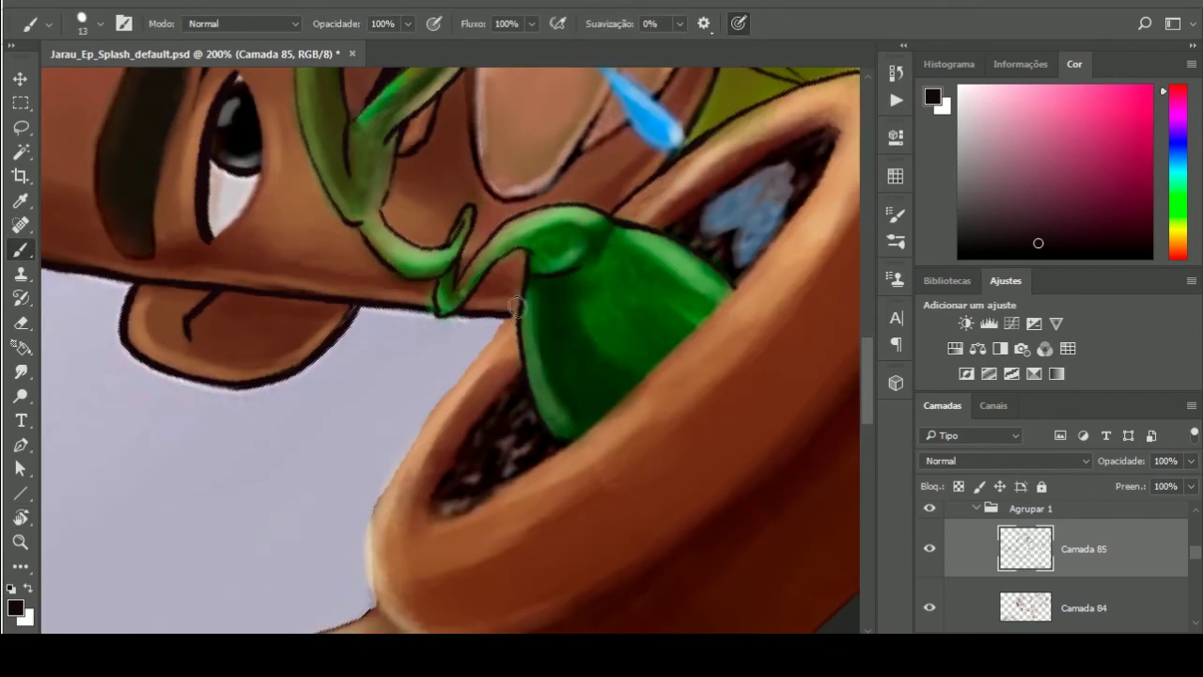
drag(825, 168, 440, 523)
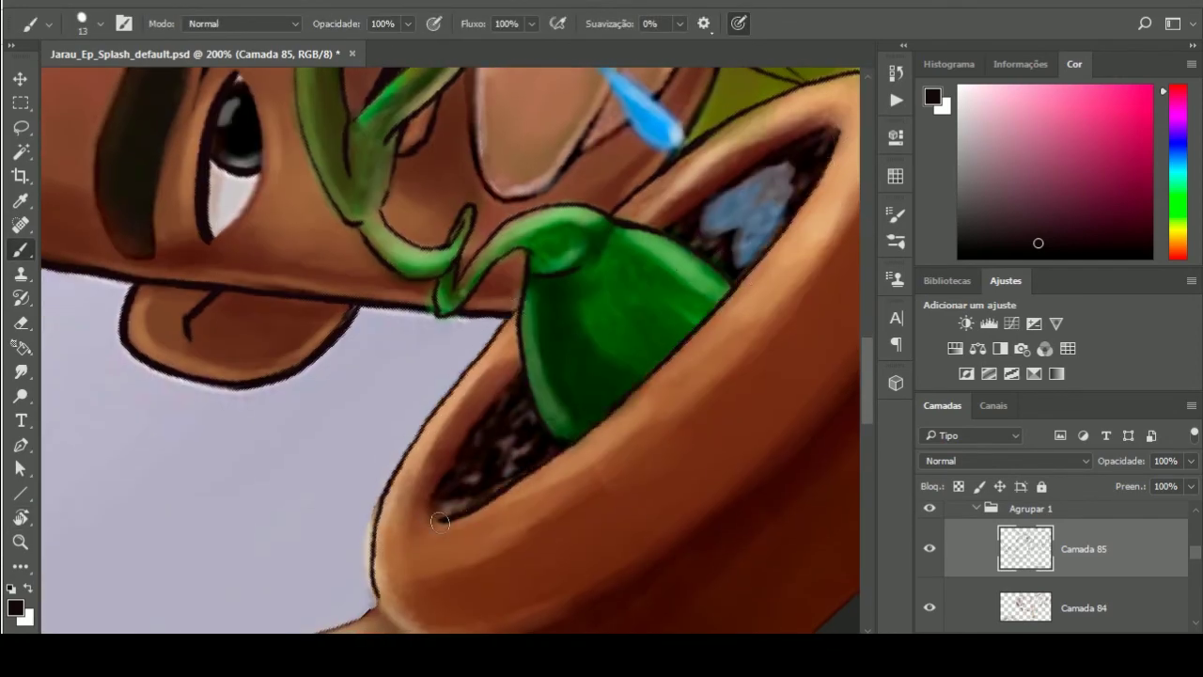
Rotate the view to 43 degrees and outline the pot's left and lower rims
key(r)
mouse_move(833, 122)
mouse_down()
mouse_move(620, 602)
mouse_move(457, 126)
mouse_up()
mouse_move(312, 435)
mouse_down()
mouse_move(339, 247)
mouse_move(294, 522)
mouse_move(299, 564)
mouse_up()
drag(94, 404, 297, 555)
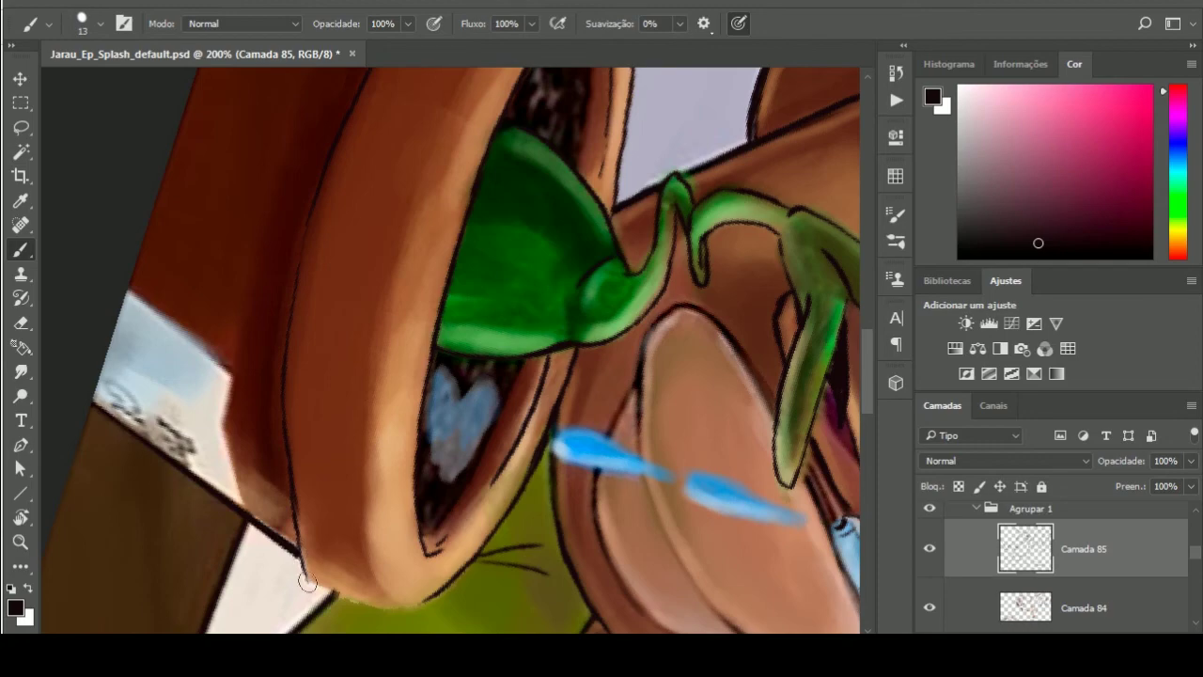
key(r)
key(Escape)
mouse_move(658, 620)
space+mouse_down()
mouse_move(733, 464)
mouse_move(800, 493)
space+mouse_up()
Outline the thumb, its thumbnail and the edges of the resting hand's fingers
mouse_move(406, 324)
mouse_down()
mouse_move(357, 424)
mouse_move(371, 389)
mouse_move(442, 395)
mouse_move(476, 312)
mouse_up()
mouse_move(557, 393)
space+mouse_down()
mouse_move(697, 430)
mouse_move(564, 188)
space+mouse_up()
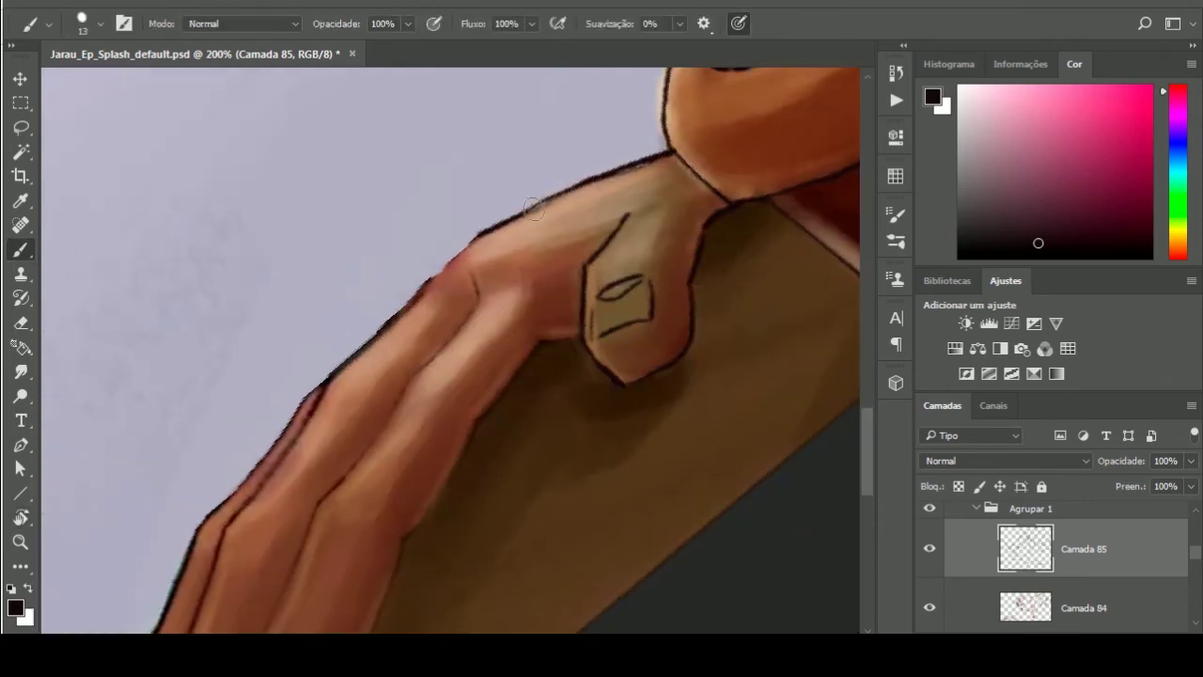
drag(331, 384, 466, 243)
drag(470, 284, 340, 480)
space+drag(533, 405, 642, 195)
drag(589, 215, 449, 462)
mouse_move(438, 269)
mouse_down()
mouse_move(420, 474)
mouse_move(378, 432)
mouse_up()
Define the fingertips and fingernails, and outline the first finger against the table edge
mouse_move(395, 387)
mouse_down()
mouse_move(416, 416)
mouse_move(381, 419)
mouse_up()
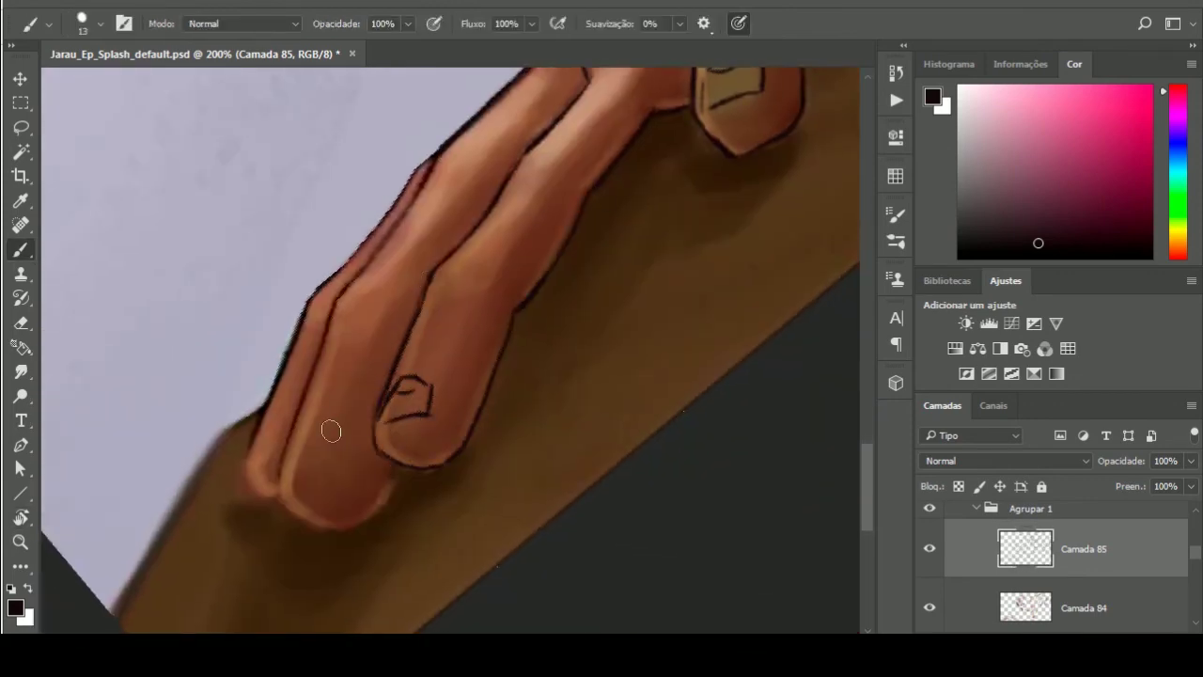
mouse_move(419, 192)
mouse_down()
mouse_move(320, 339)
mouse_move(341, 526)
mouse_move(393, 478)
mouse_up()
drag(295, 475, 345, 430)
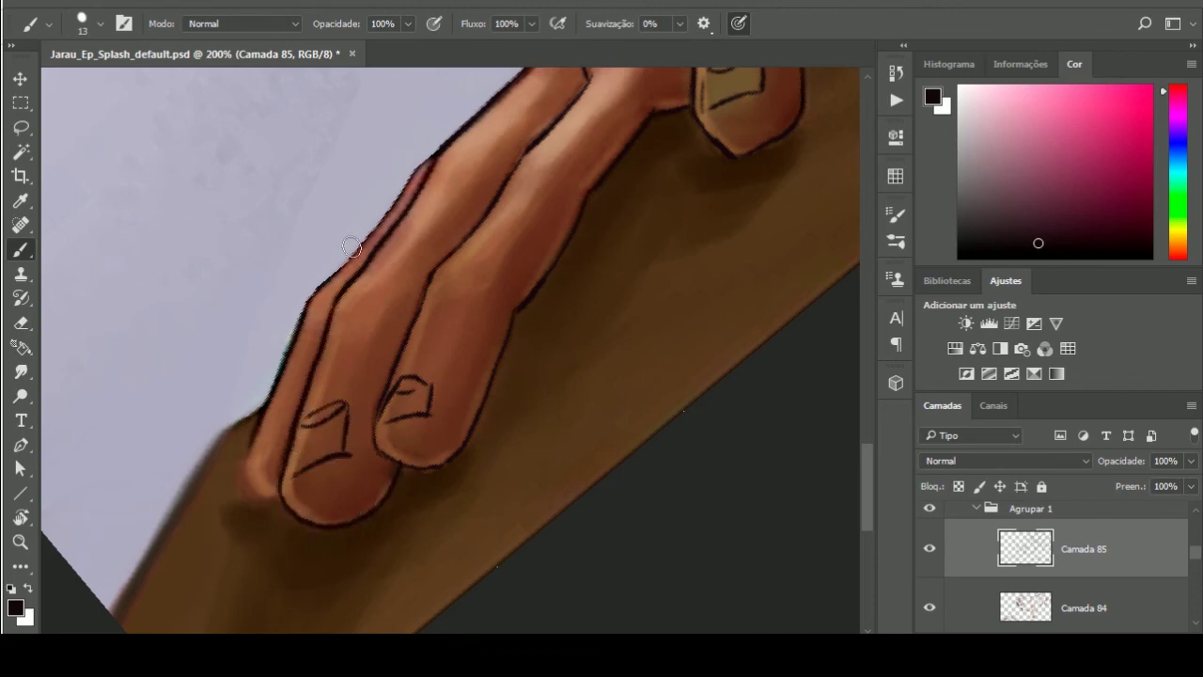
mouse_move(430, 160)
mouse_down()
mouse_move(282, 357)
mouse_move(254, 498)
mouse_up()
drag(266, 401, 113, 611)
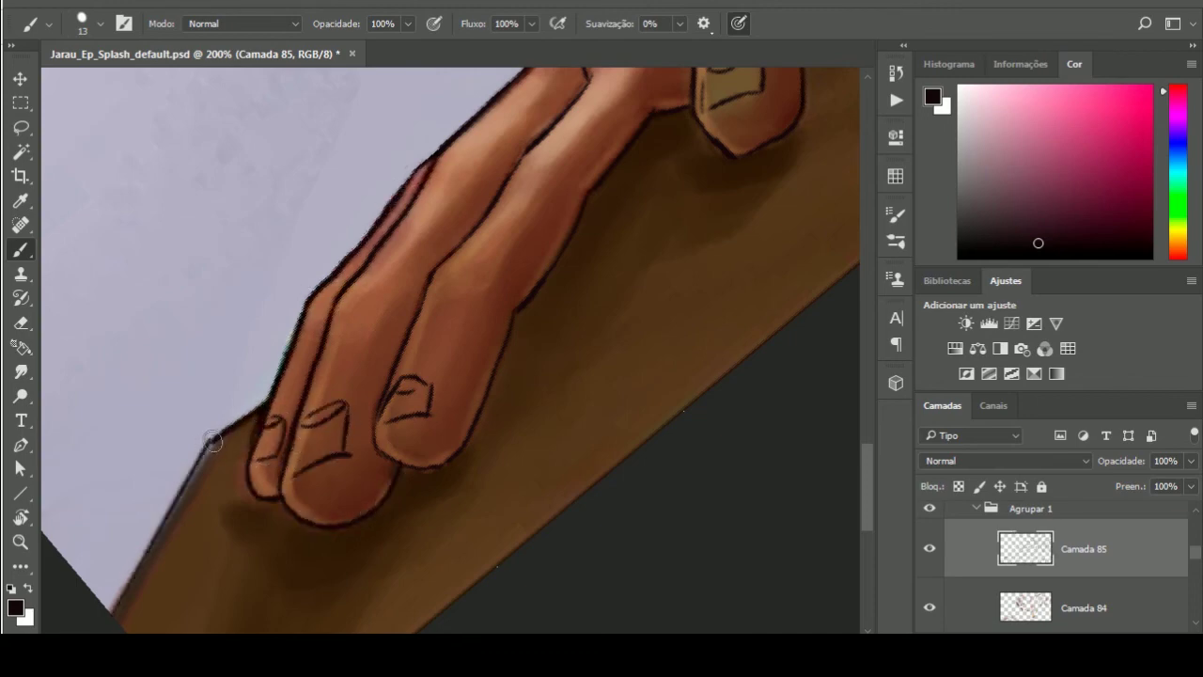
mouse_move(216, 438)
mouse_down()
mouse_move(148, 551)
mouse_move(623, 403)
mouse_move(593, 534)
mouse_up()
Choose a light pink and paint teeth along the plant's upper jaw
key(ctrl+0)
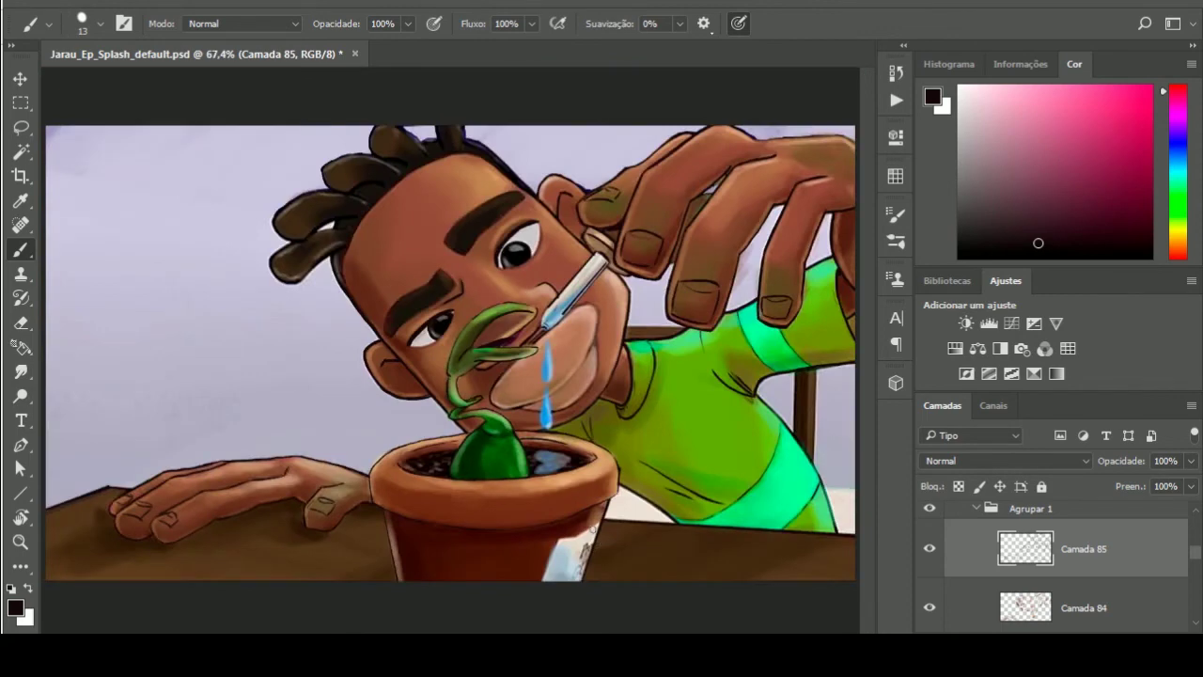
alt+click(512, 329)
click(1180, 123)
drag(1181, 123, 1180, 91)
scroll(506, 344, up, 5)
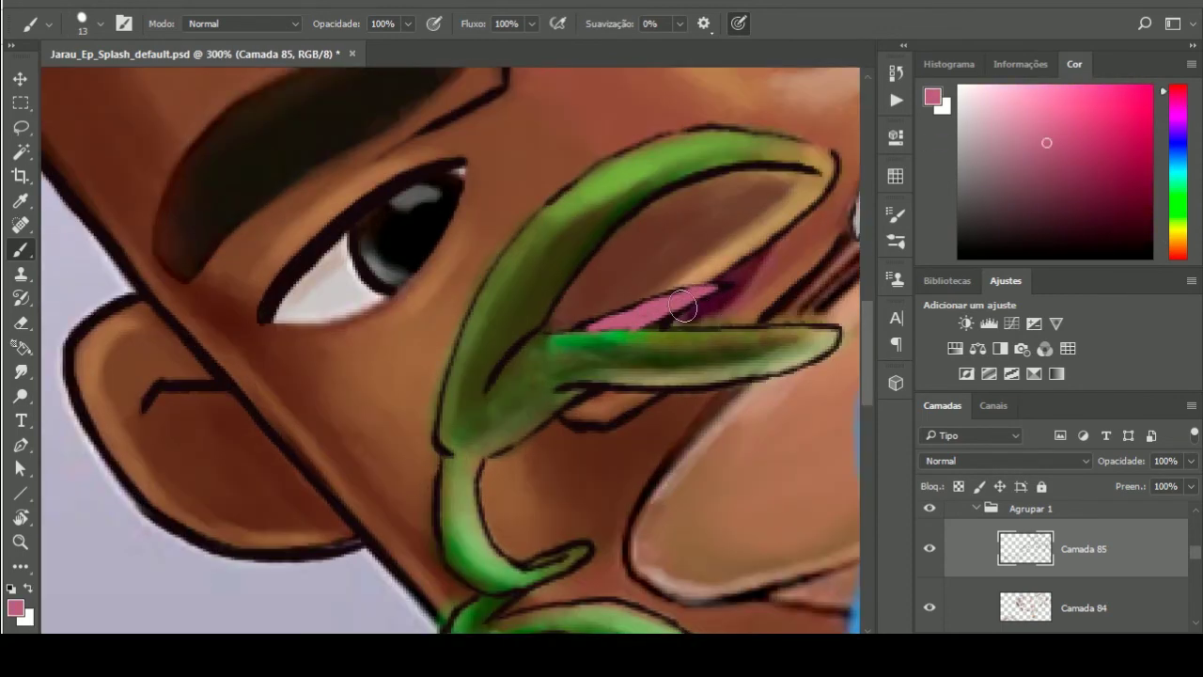
mouse_move(592, 261)
mouse_down()
mouse_move(595, 276)
mouse_move(614, 261)
mouse_up()
drag(635, 219, 638, 241)
drag(663, 196, 666, 222)
drag(695, 185, 697, 208)
mouse_move(729, 175)
mouse_down()
mouse_move(730, 196)
mouse_move(758, 194)
mouse_up()
Add teeth along the lower jaw and shade the upper teeth with light lavender
mouse_move(789, 187)
mouse_down()
mouse_move(781, 201)
mouse_move(801, 216)
mouse_move(779, 248)
mouse_up()
mouse_move(747, 244)
mouse_down()
mouse_move(721, 281)
mouse_move(730, 324)
mouse_up()
mouse_move(756, 311)
mouse_down()
mouse_move(756, 324)
mouse_move(779, 323)
mouse_up()
drag(802, 308, 801, 321)
click(988, 127)
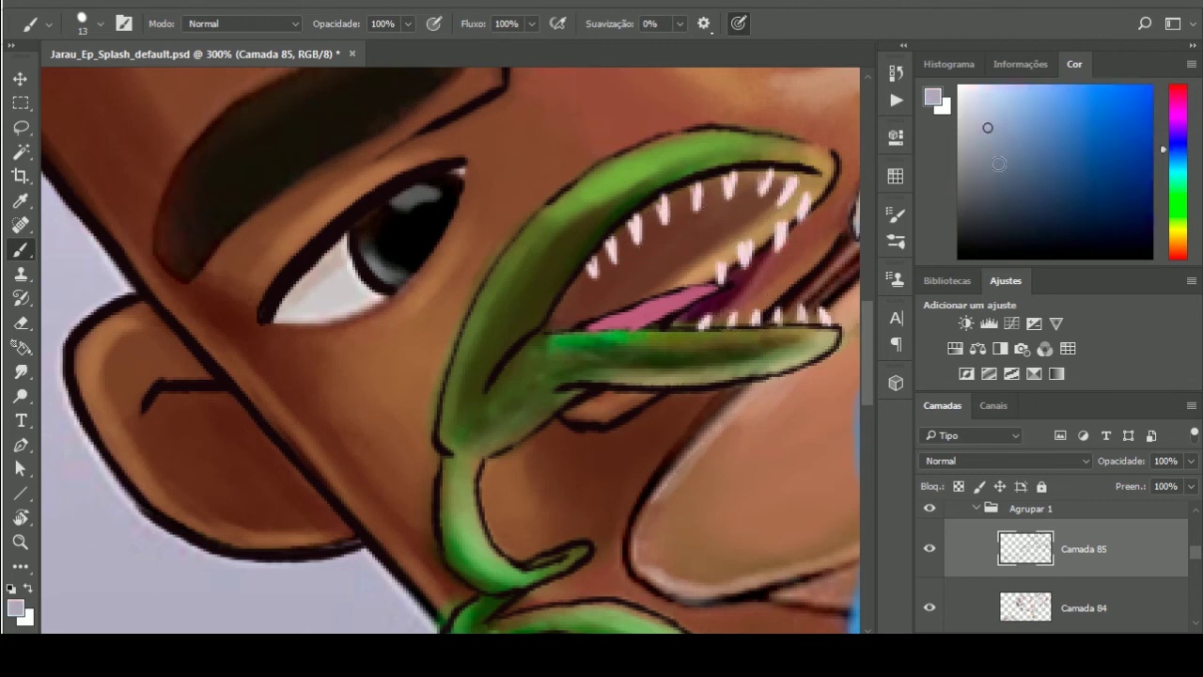
drag(780, 227, 777, 246)
drag(789, 186, 784, 203)
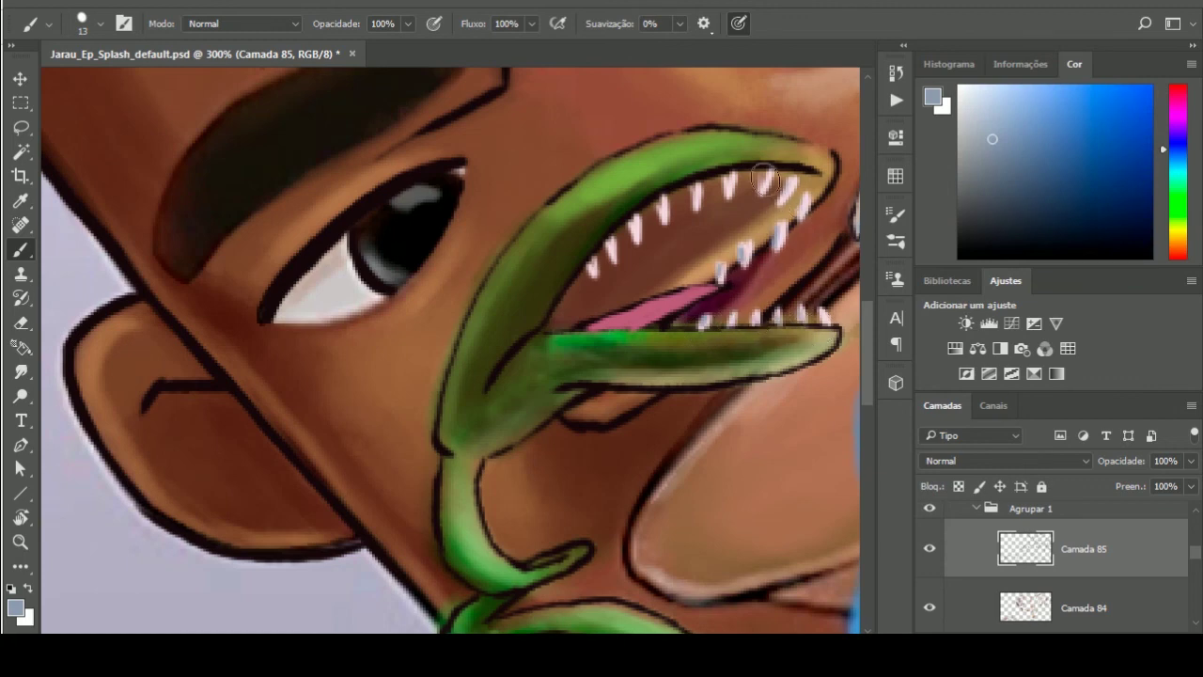
Shade the upper tooth bases and the tongue with dark purple
alt+click(592, 278)
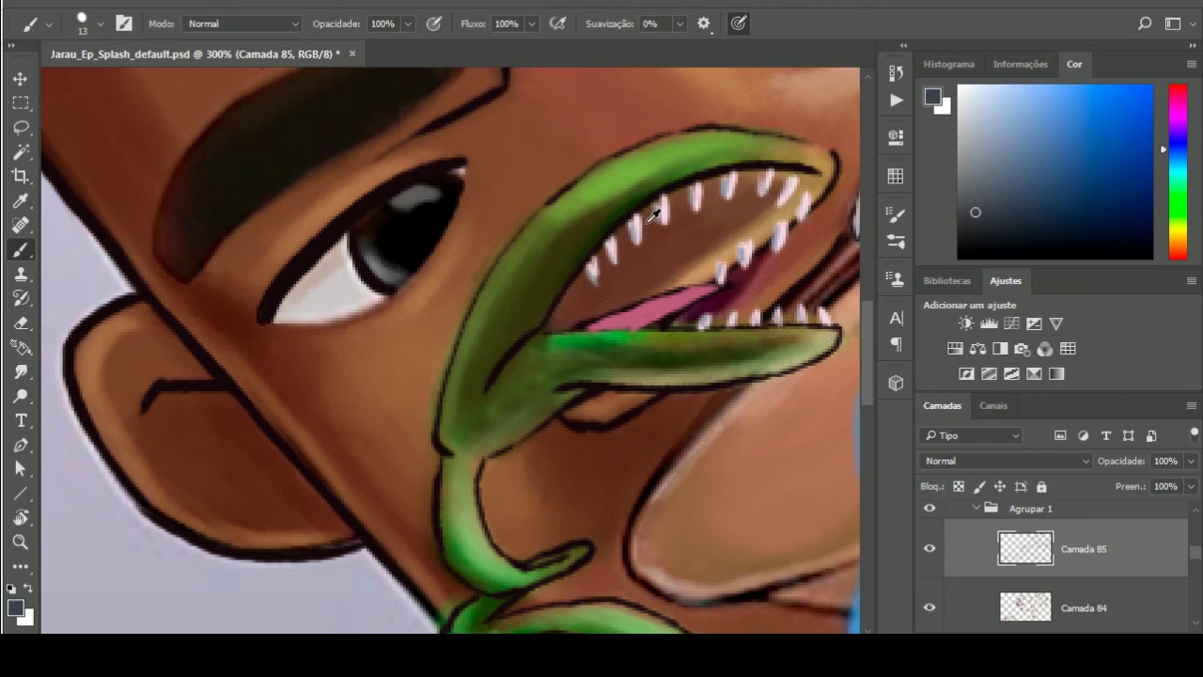
drag(1179, 247, 1178, 98)
click(1022, 208)
mouse_move(593, 263)
mouse_down()
mouse_move(632, 218)
mouse_move(721, 190)
mouse_up()
mouse_move(748, 242)
mouse_down()
mouse_move(620, 321)
mouse_move(691, 298)
mouse_up()
Sample the hand's skin tone and shirt green, select Camada 84, and toggle Agrupar 1 visibility
key(ctrl+0)
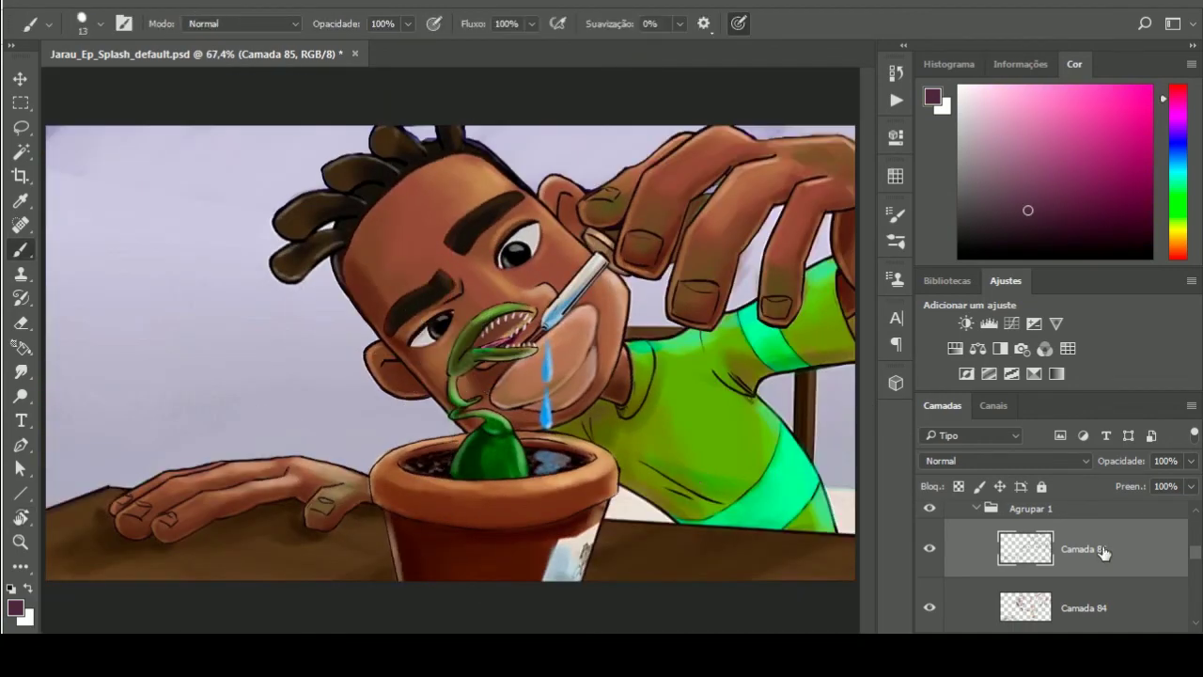
alt+click(730, 296)
alt+click(255, 442)
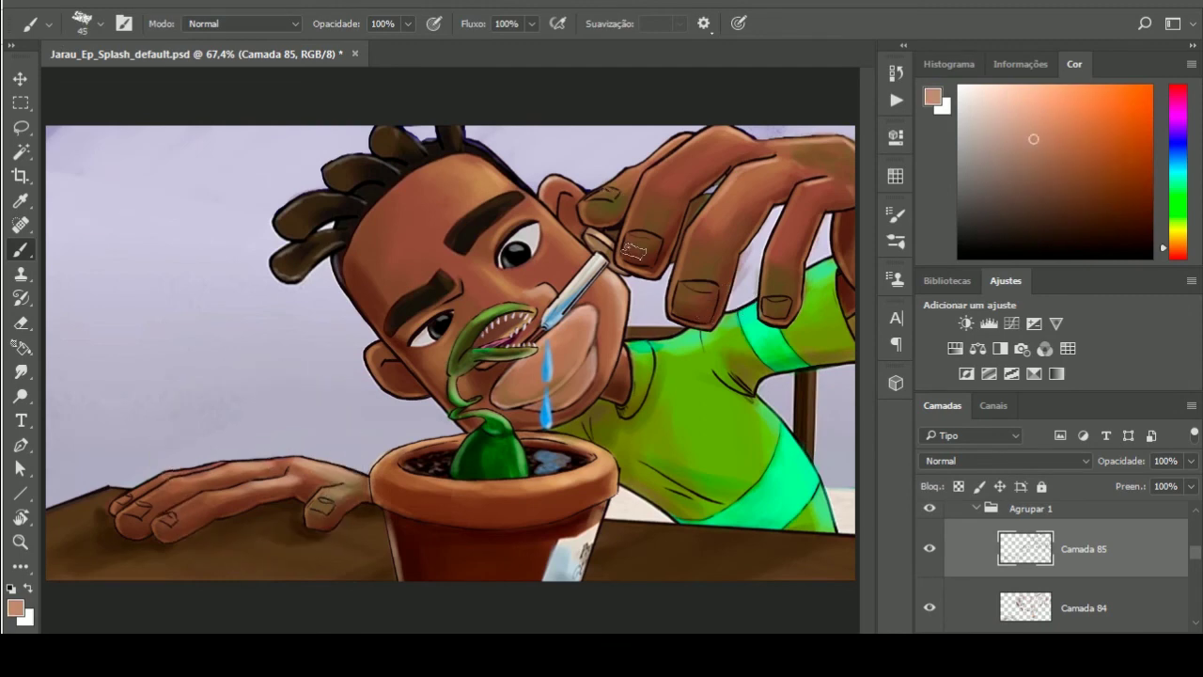
click(1041, 599)
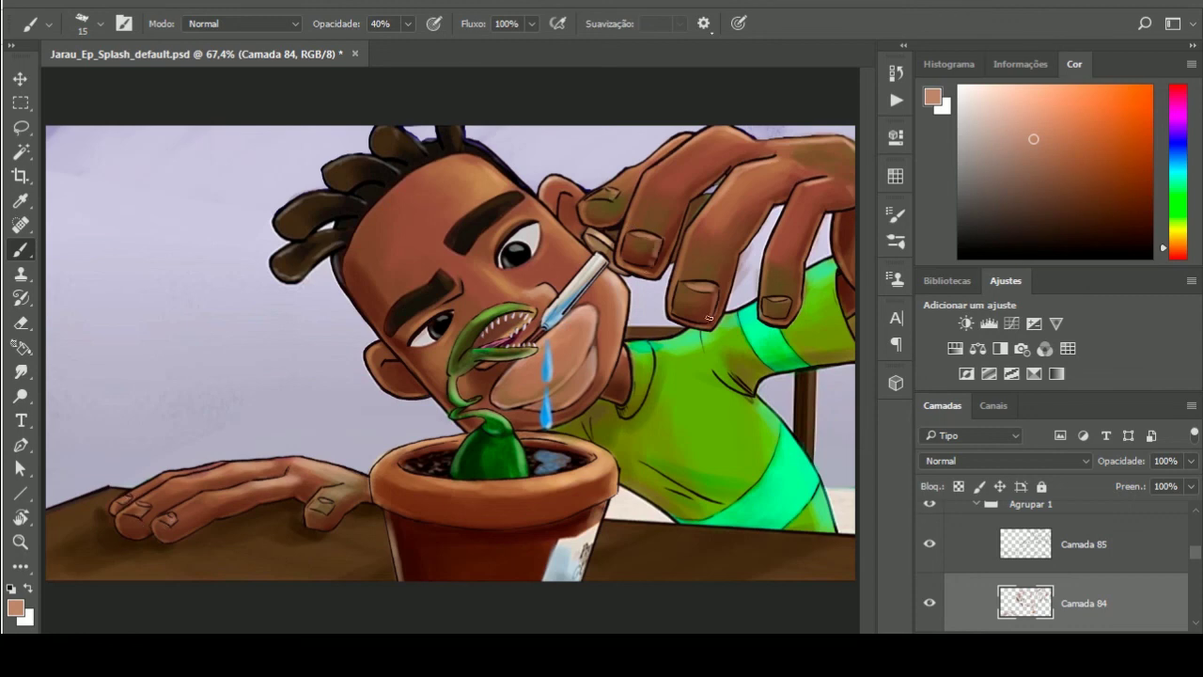
alt+click(681, 352)
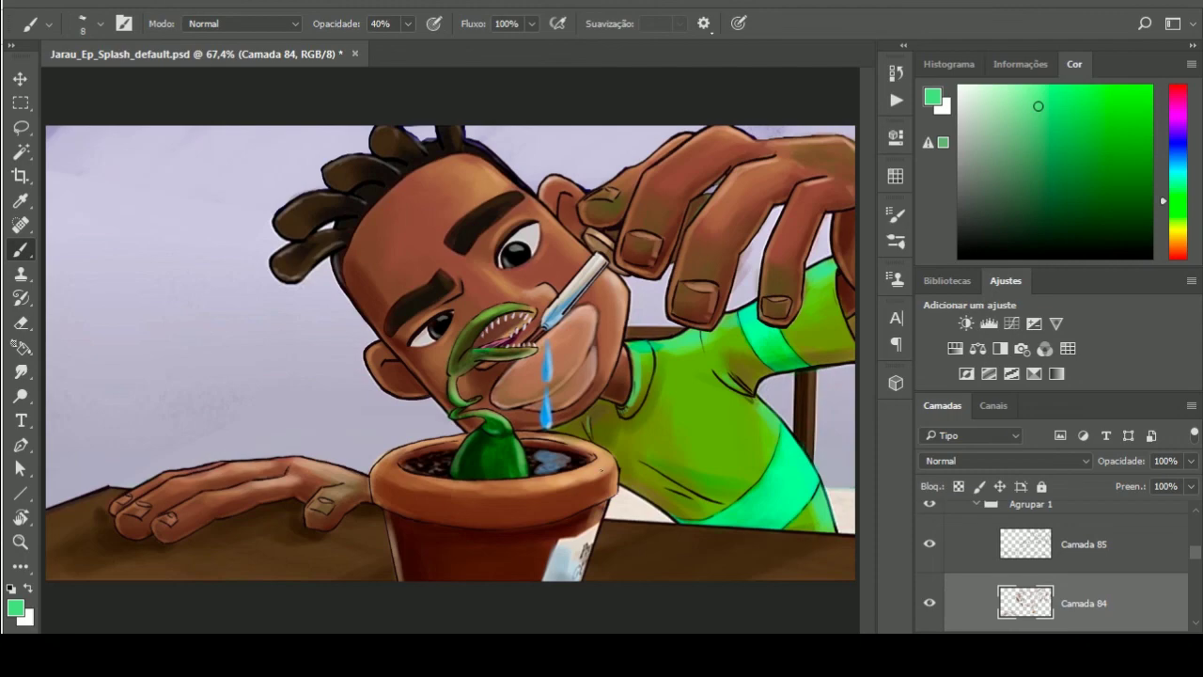
click(930, 503)
click(929, 503)
click(929, 504)
click(930, 504)
click(934, 545)
click(934, 544)
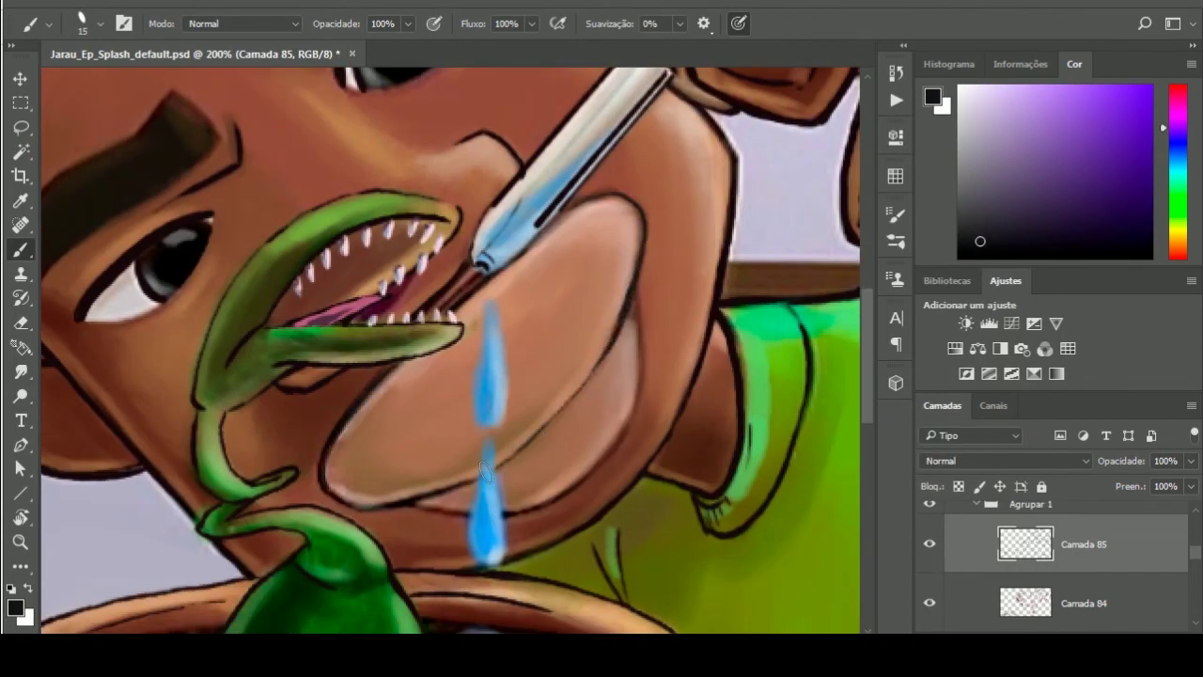
Brush a darker shadow on the neck below the boy's jaw
drag(700, 362, 670, 470)
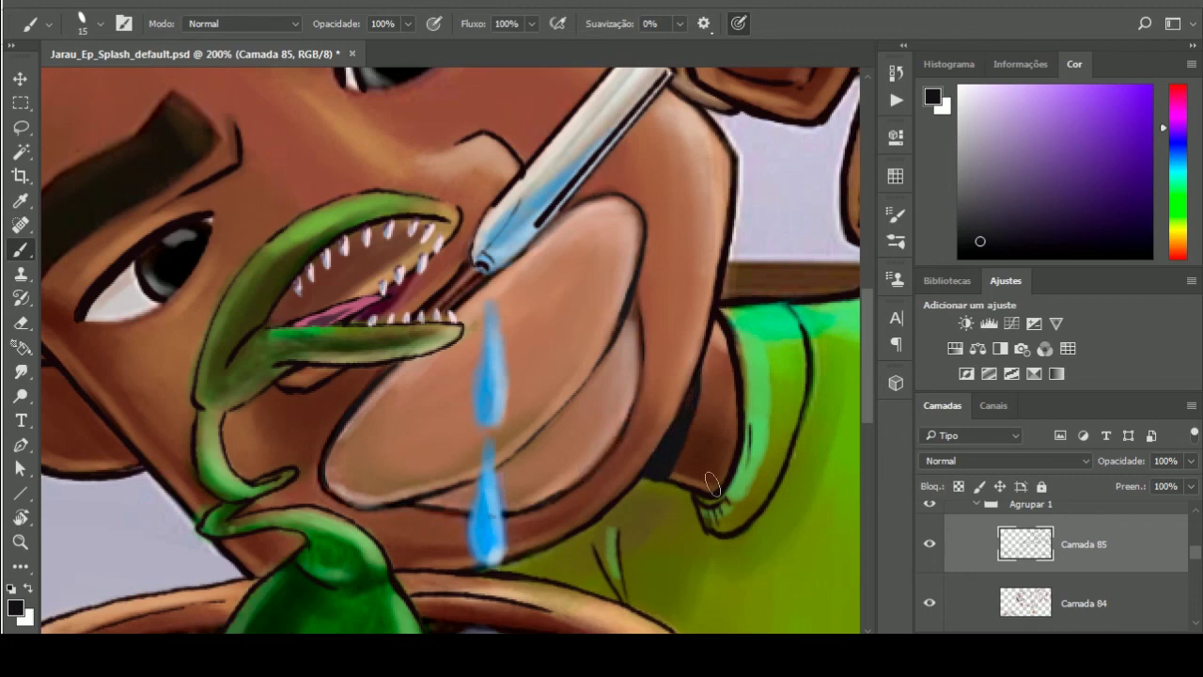
drag(474, 392, 513, 343)
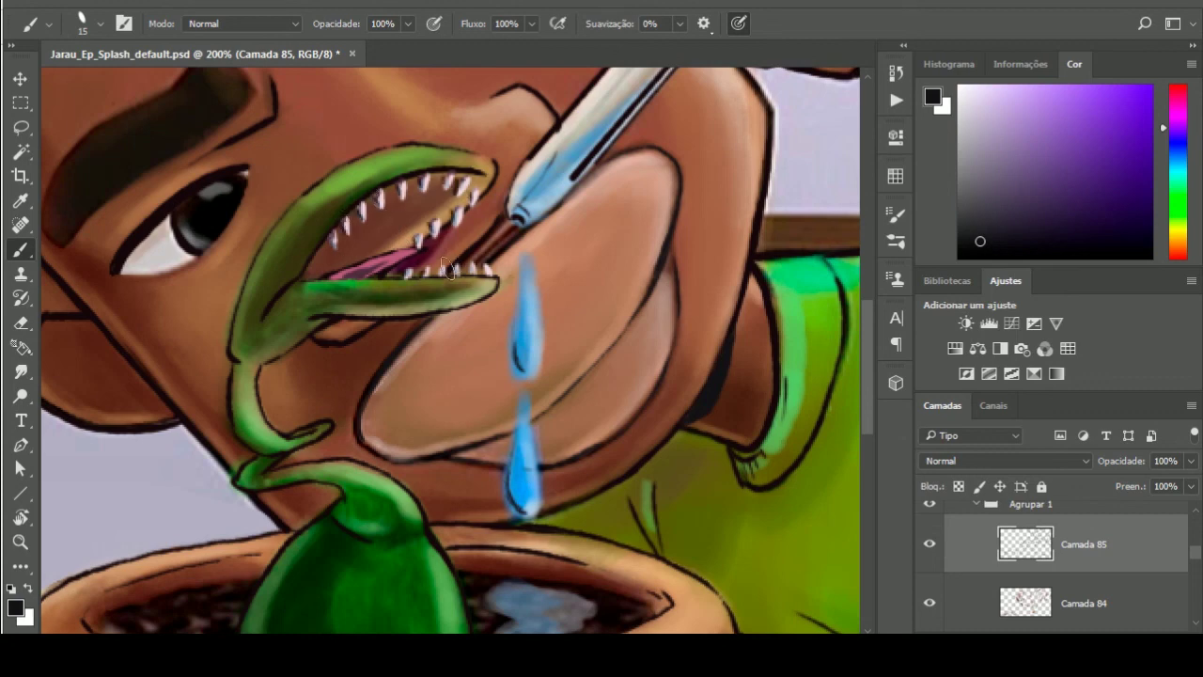
drag(590, 597, 636, 437)
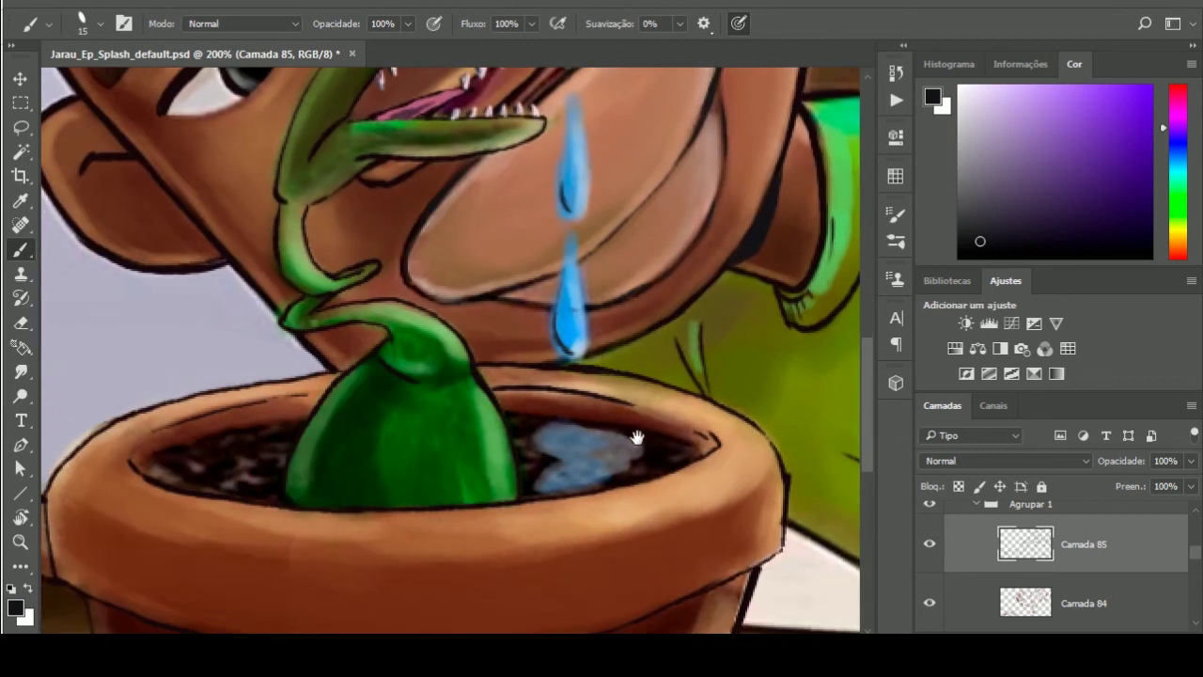
Move the JARAU title up, then stack the 7 and VALU TV logo closely beneath it
key(ctrl+0)
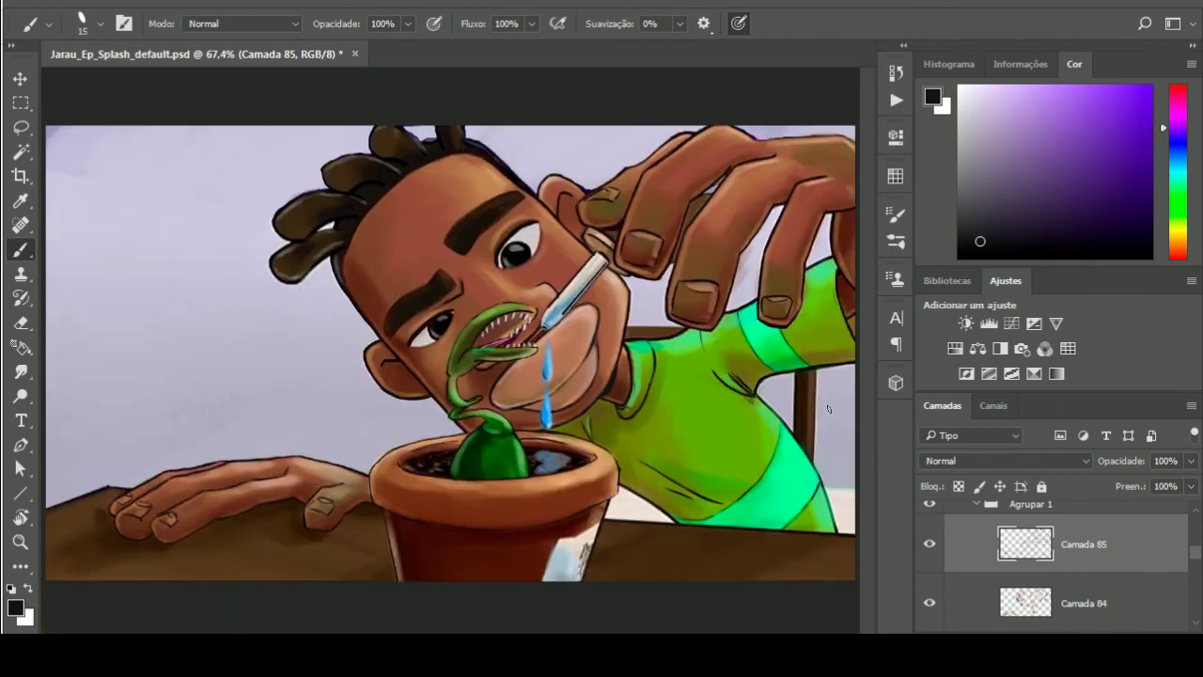
scroll(1053, 564, up, 5)
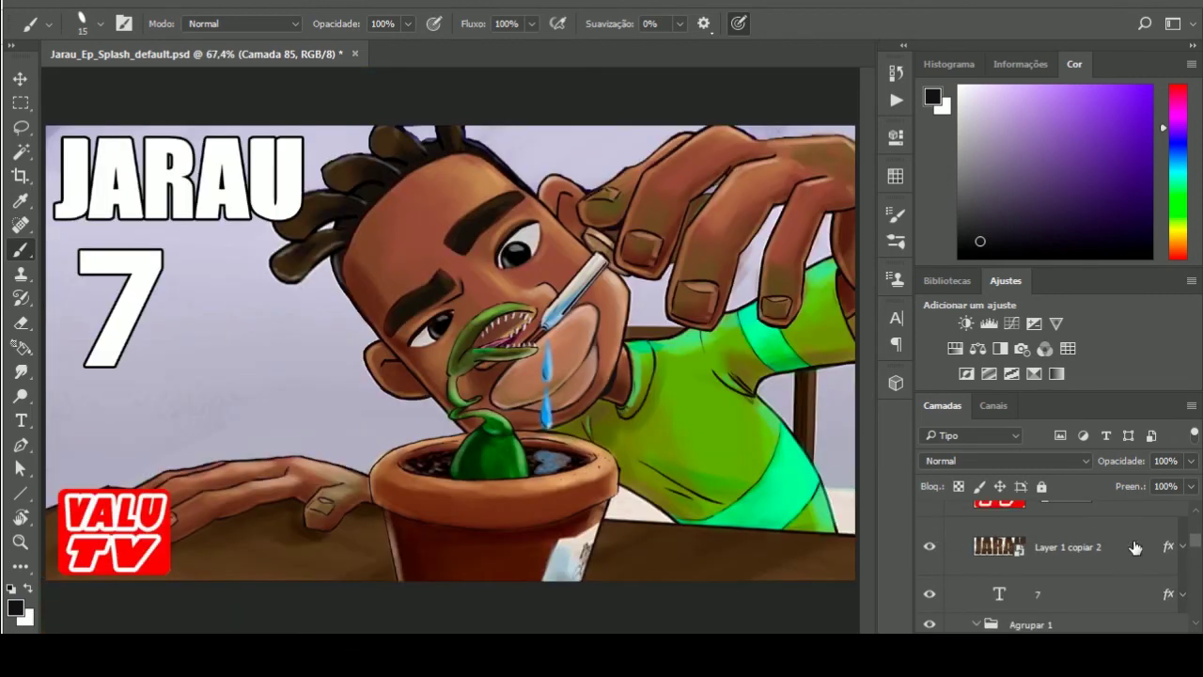
key(v)
click(1067, 546)
mouse_move(136, 309)
mouse_down()
mouse_move(137, 418)
mouse_move(133, 406)
mouse_up()
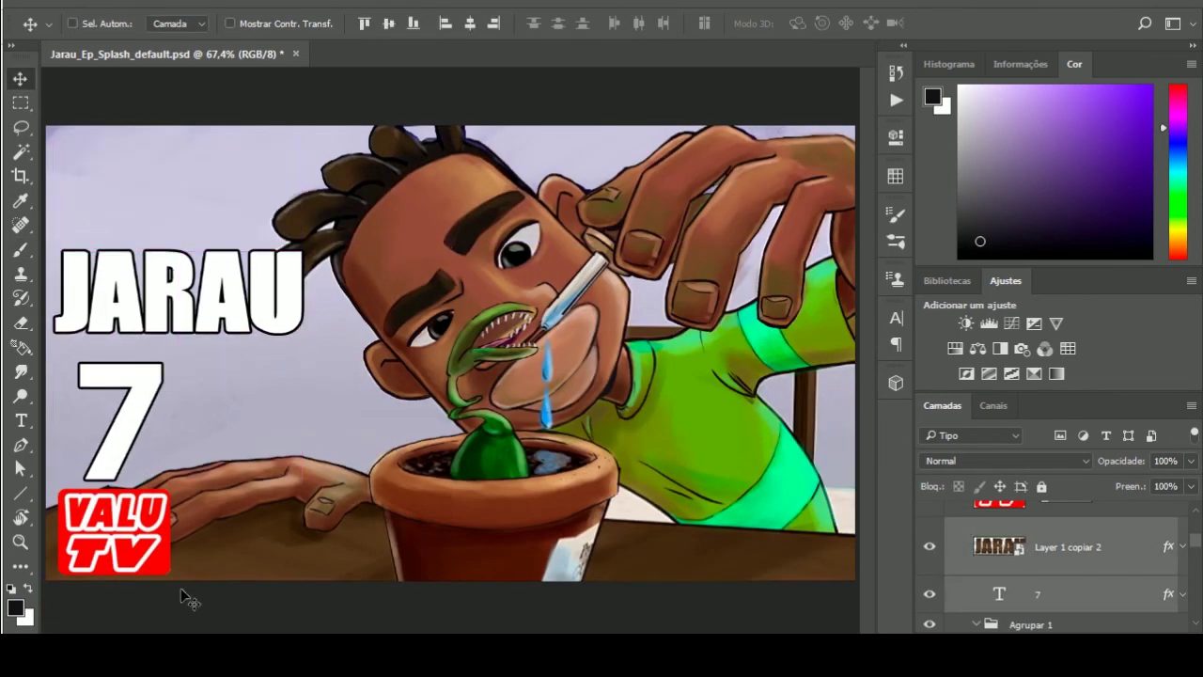
ctrl+click(436, 451)
key(ctrl+z)
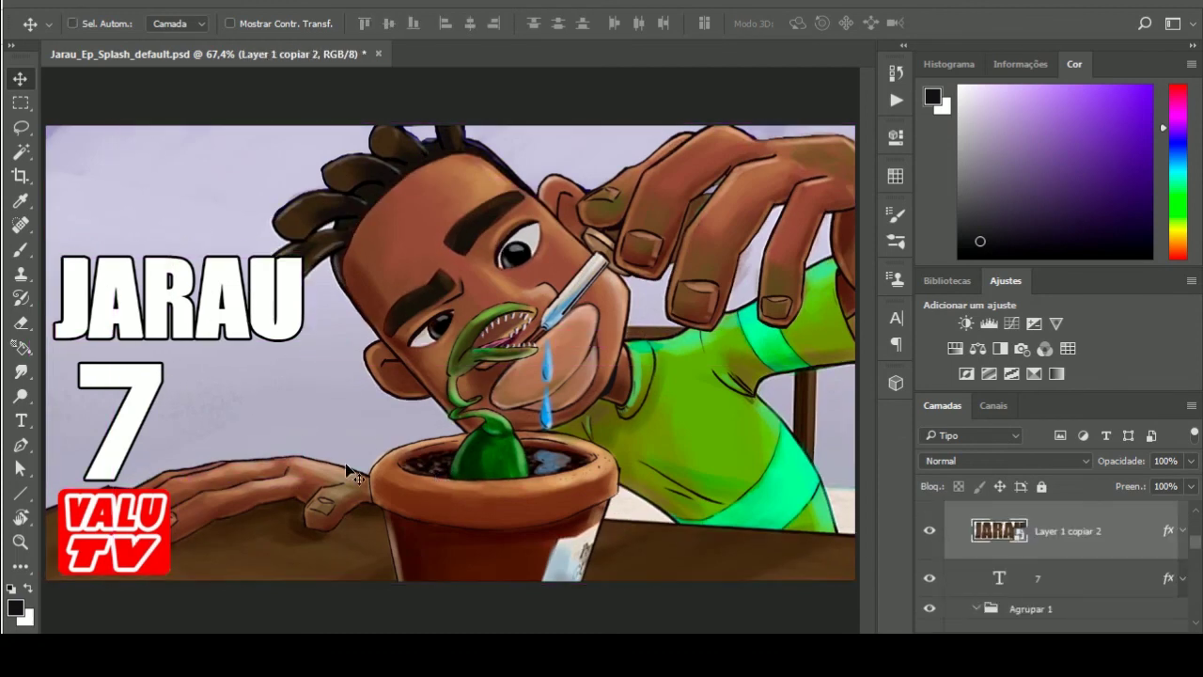
drag(269, 317, 269, 194)
drag(151, 413, 143, 290)
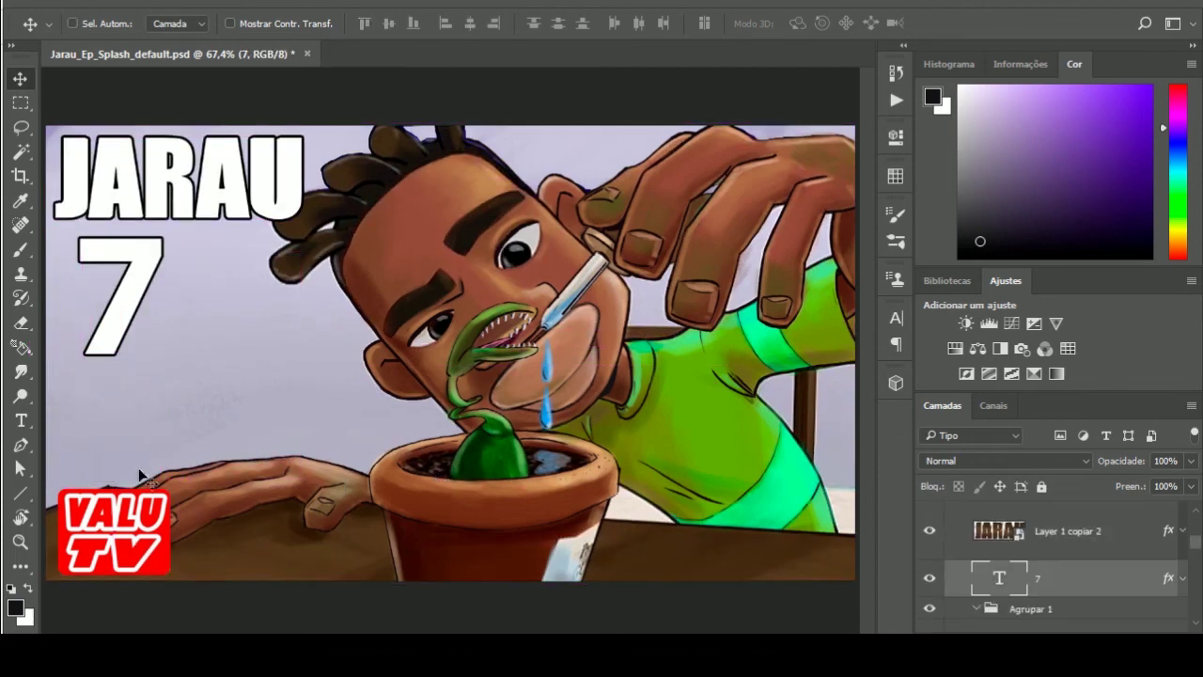
drag(139, 475, 127, 327)
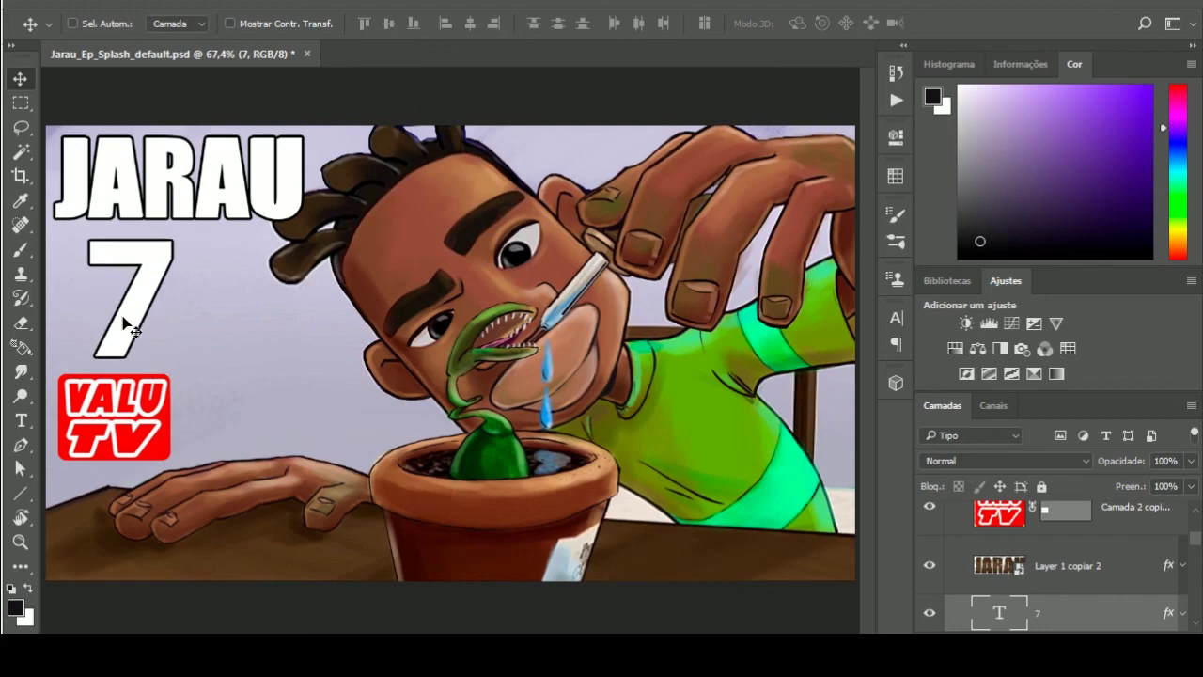